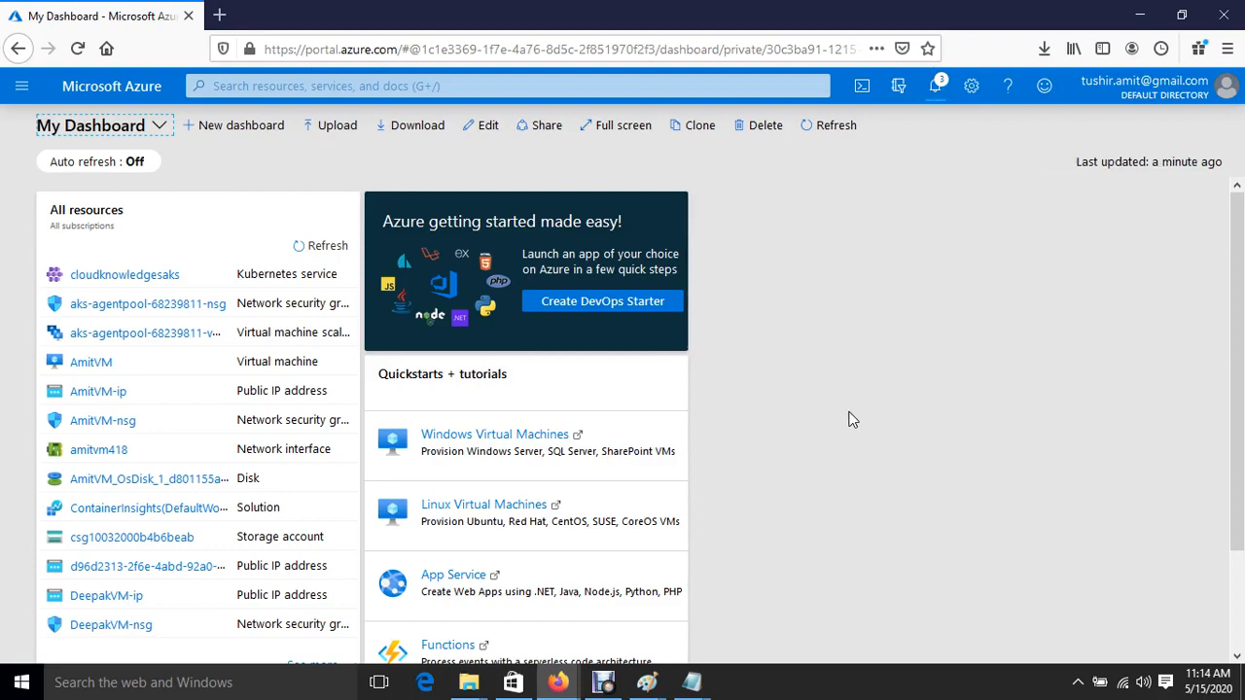
Open Paint through the Run dialog and restore its window down so the Azure dashboard stays partly visible behind it
key(super+r)
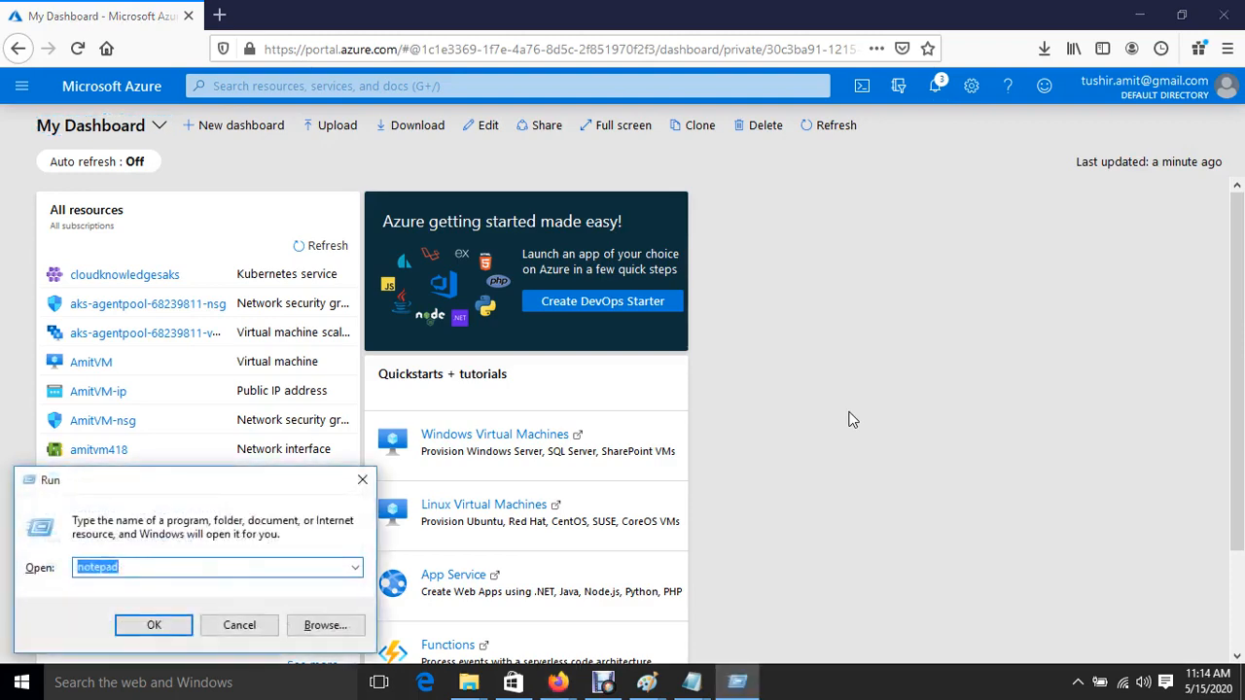
text(mspaint)
key(Return)
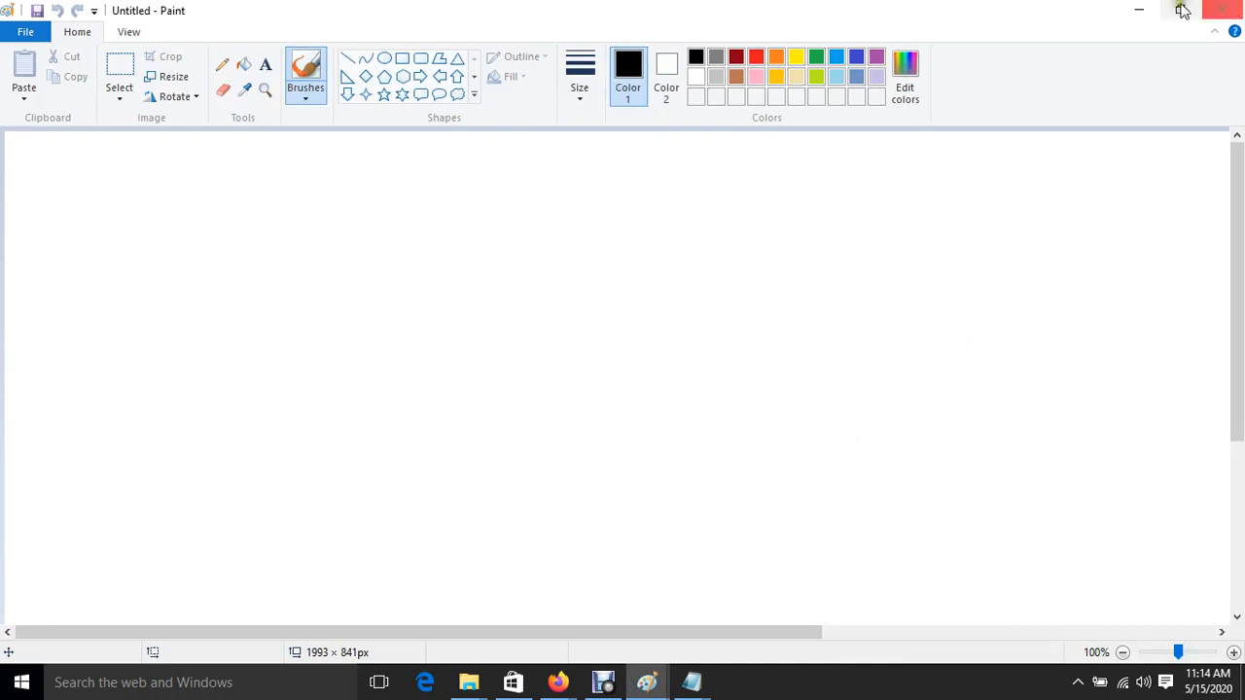
click(1182, 9)
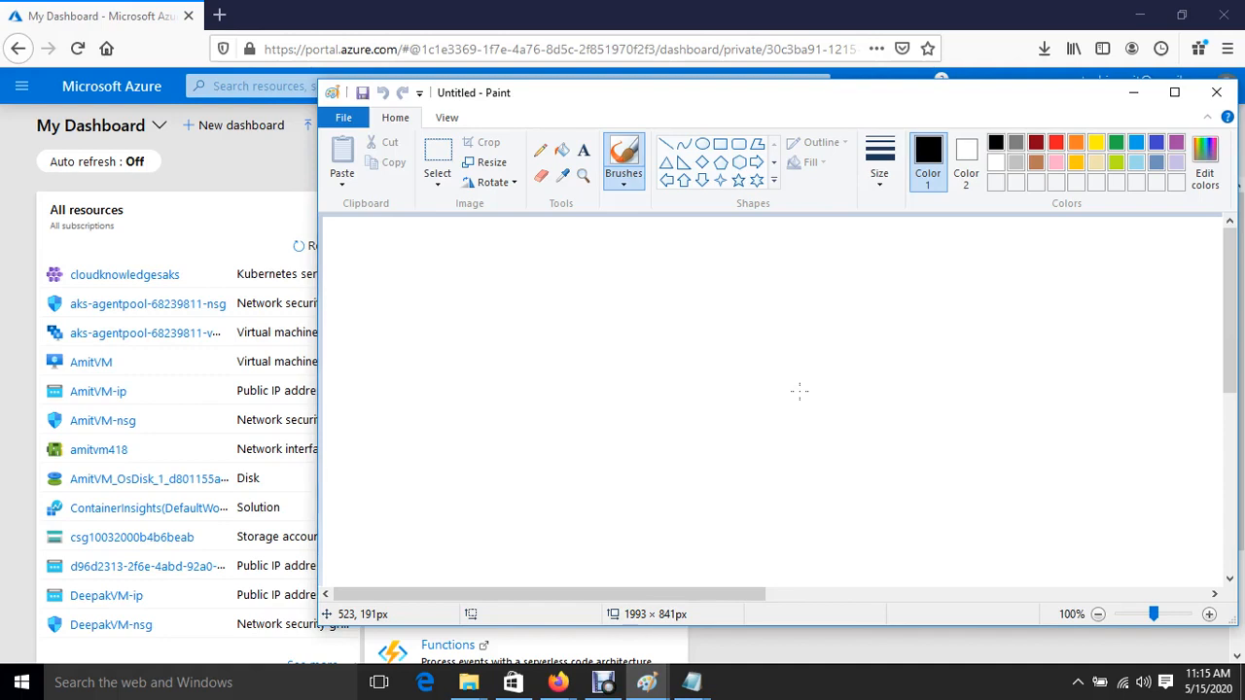
Draw a rectangle about 204 × 74 px near the top of the canvas and label it "Vnet" inside
click(720, 144)
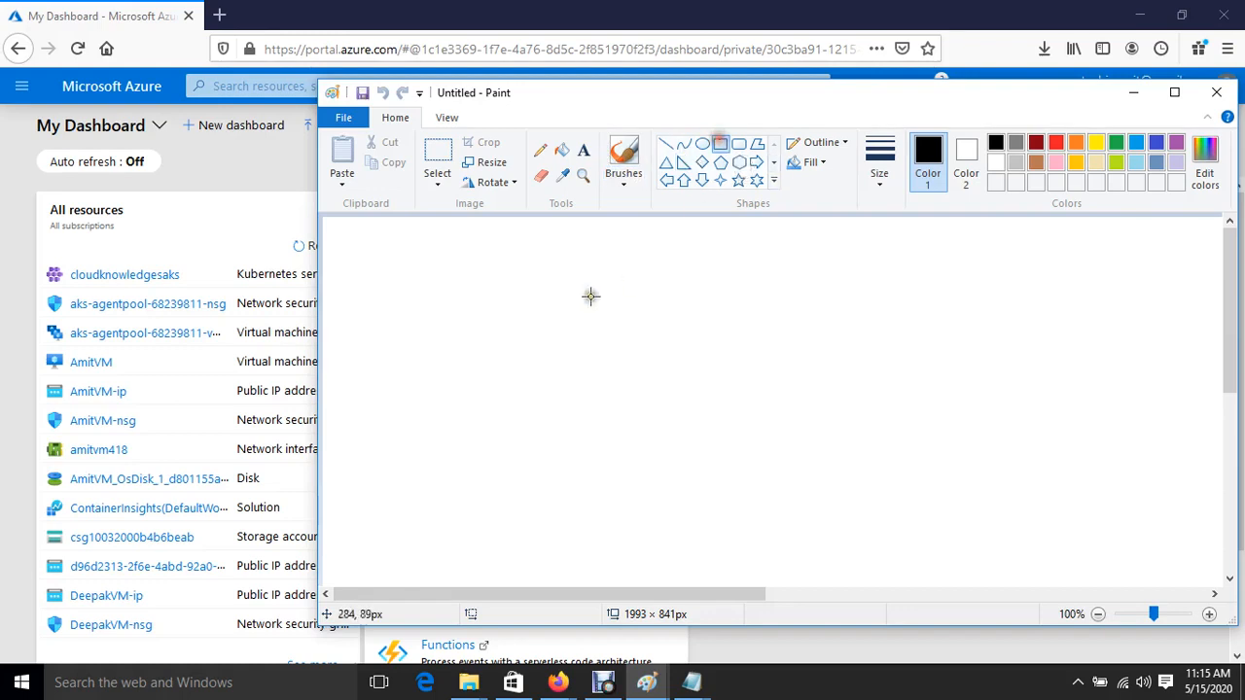
drag(481, 261, 667, 329)
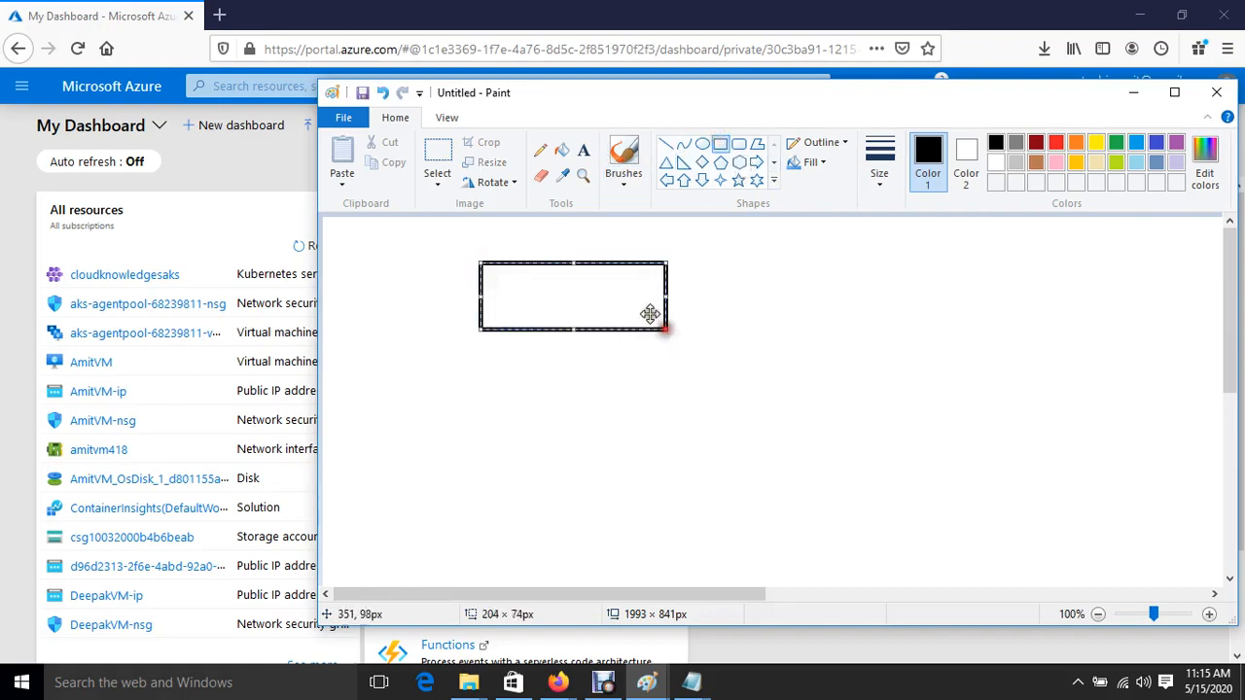
click(584, 150)
drag(500, 290, 591, 309)
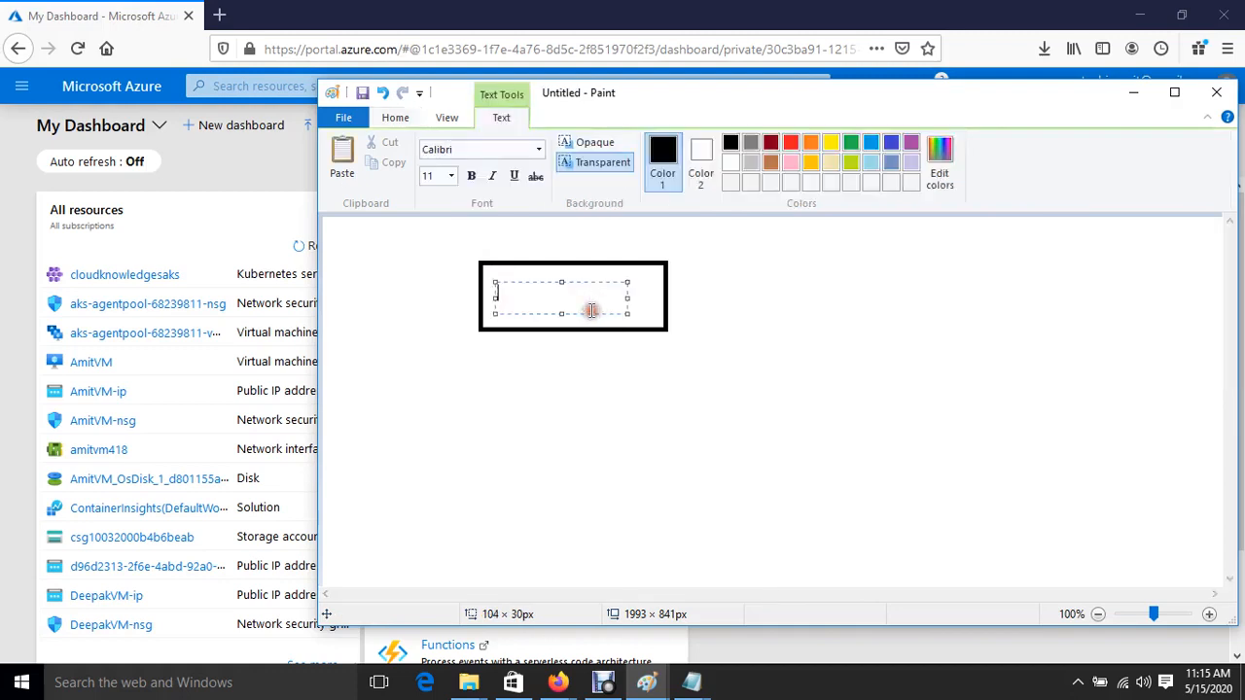
text(Vnet)
click(675, 428)
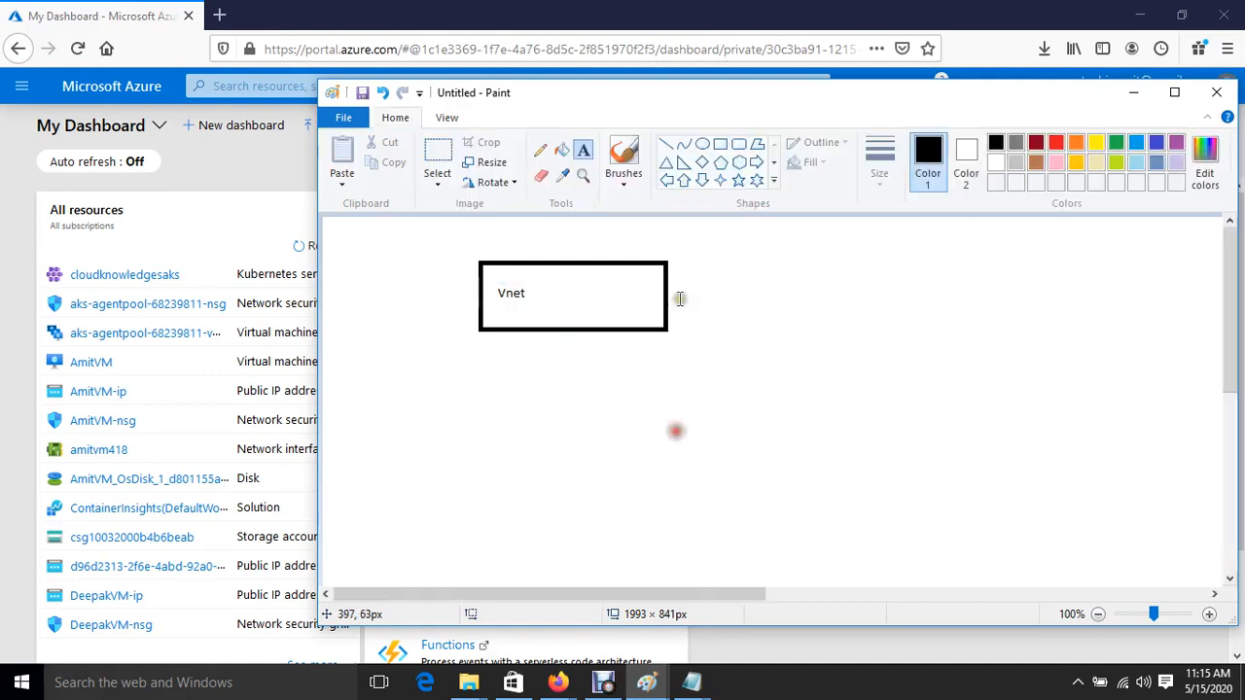
Draw three rectangles side by side below the Vnet box and enclose them in a rectangle about 556 × 156 px
click(720, 143)
drag(407, 410, 567, 503)
drag(590, 406, 713, 501)
drag(734, 405, 844, 500)
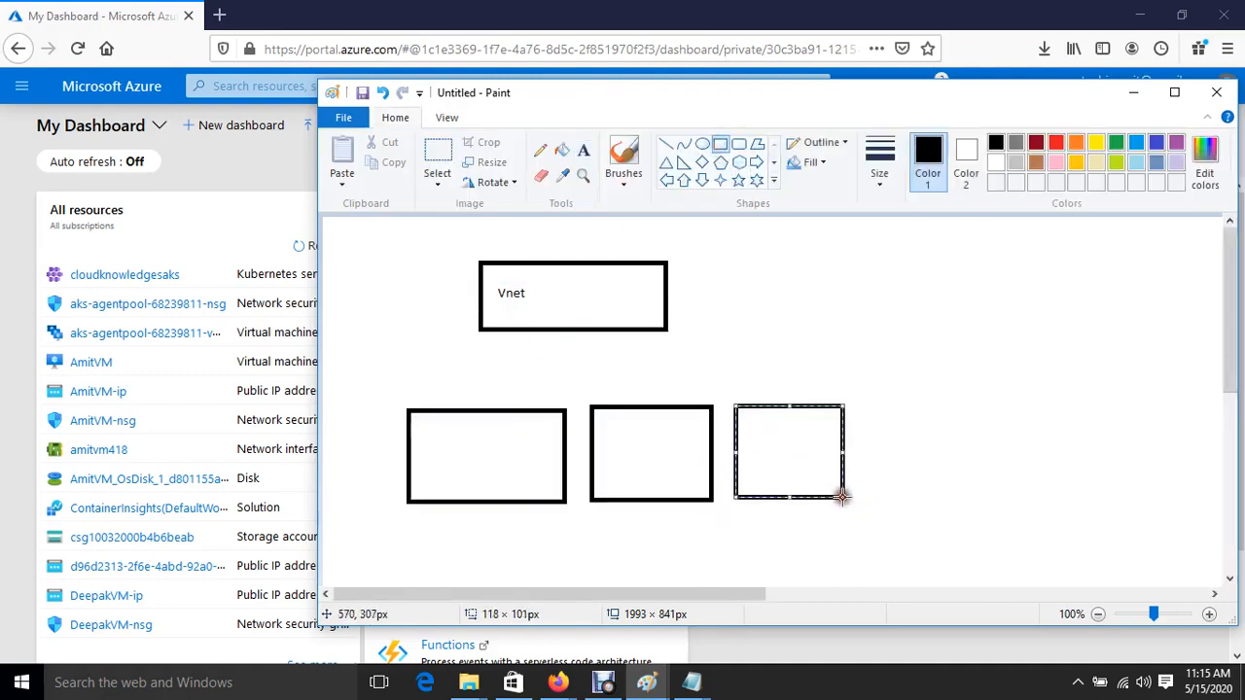
drag(377, 385, 886, 527)
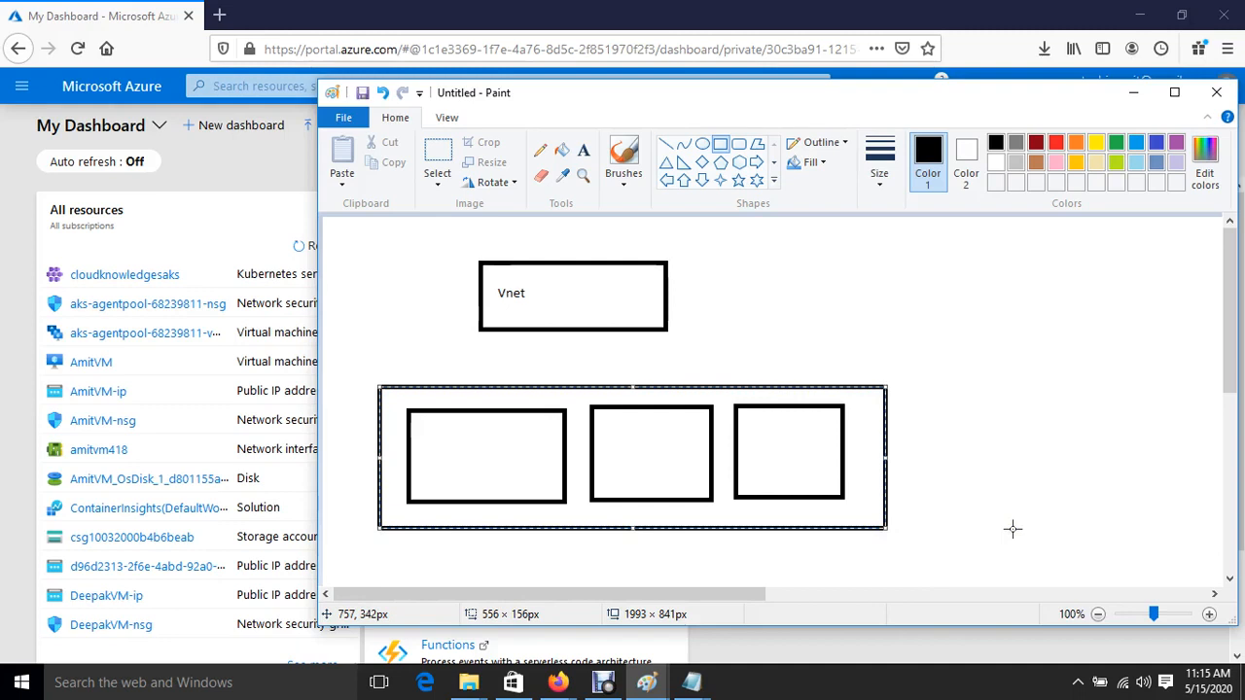
click(959, 494)
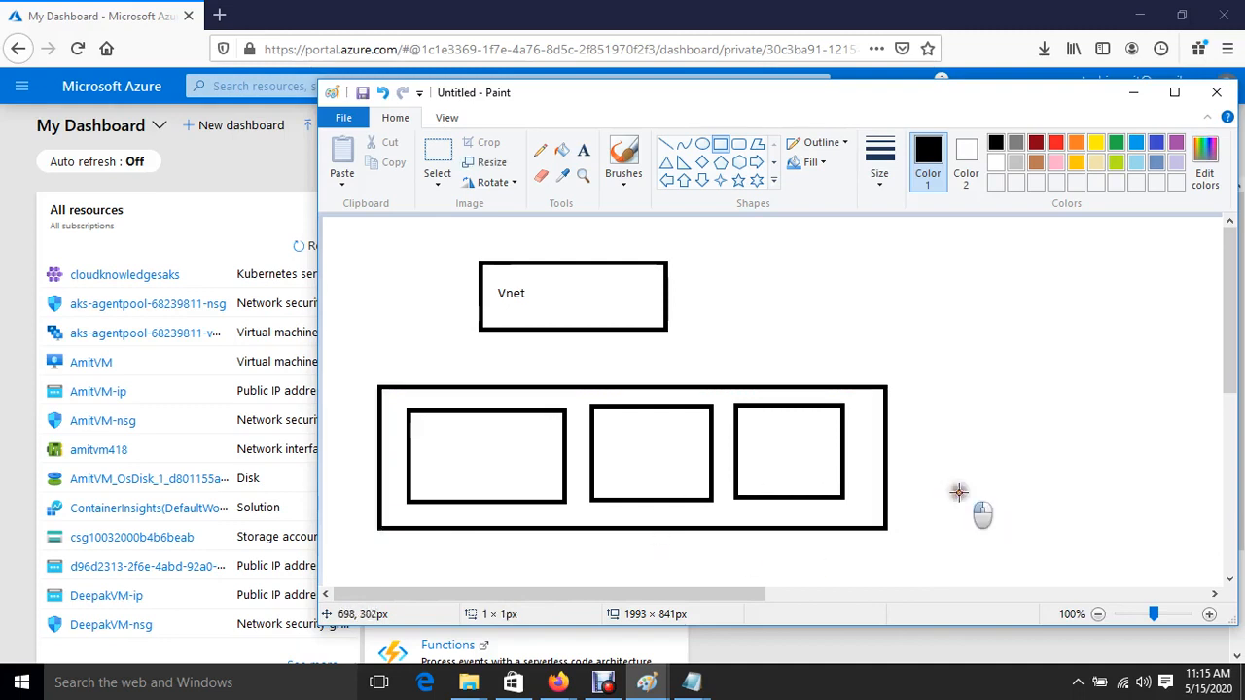
Add the text "kubeadm" just above the upper-left corner of the enclosing rectangle
click(583, 150)
drag(337, 332, 471, 365)
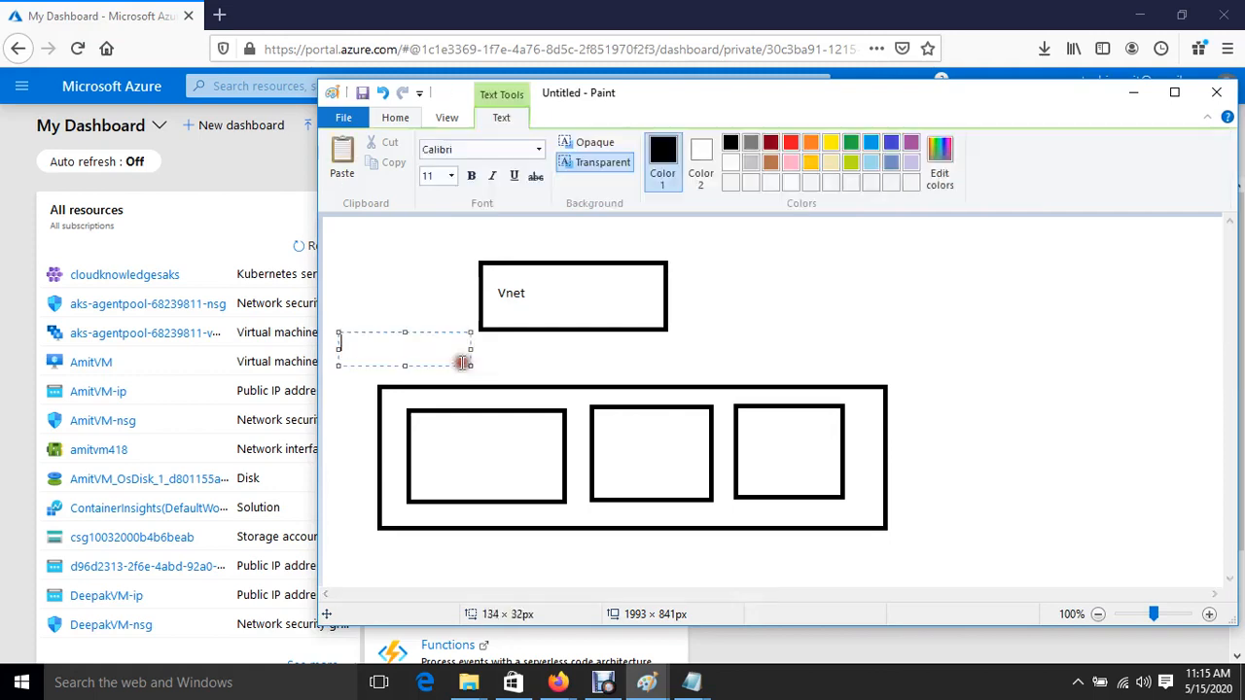
text(kubeadm)
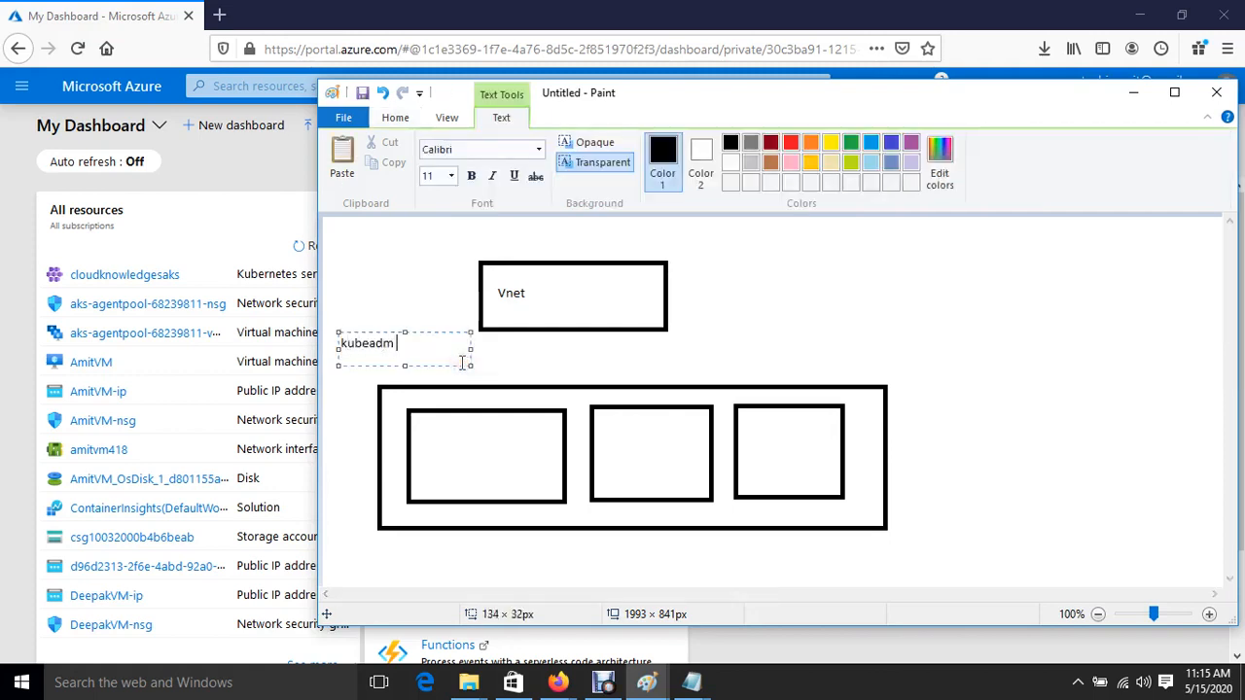
click(953, 475)
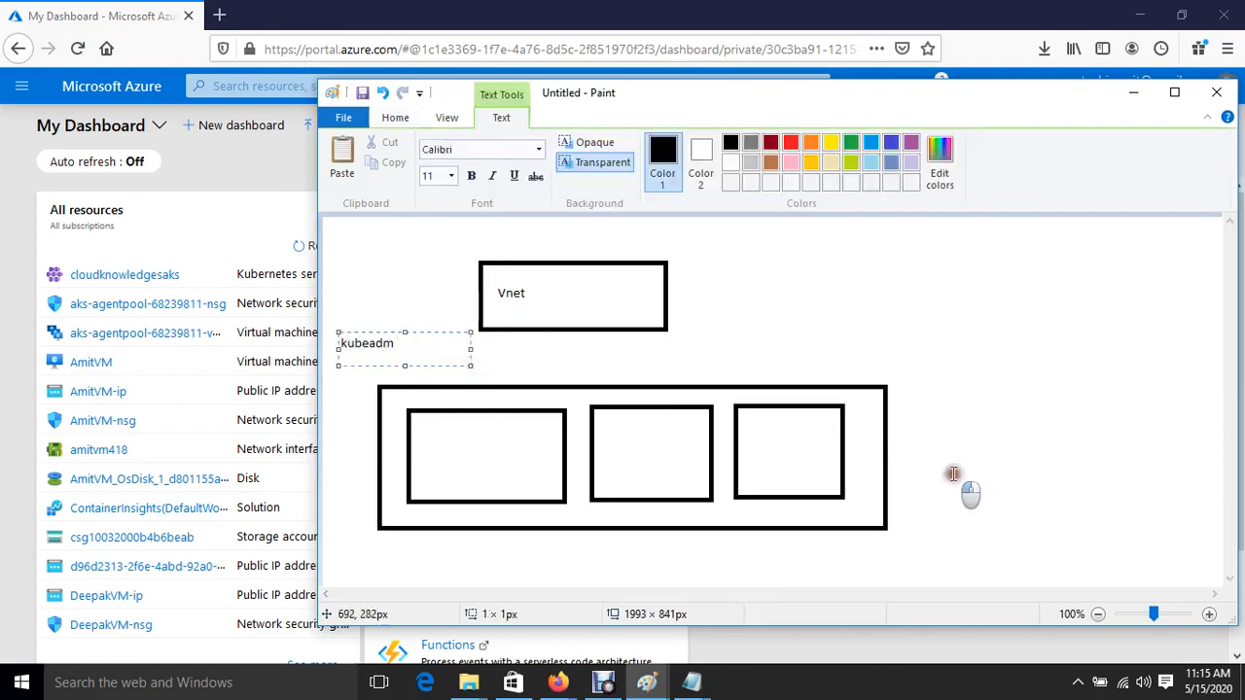
drag(350, 381, 1110, 552)
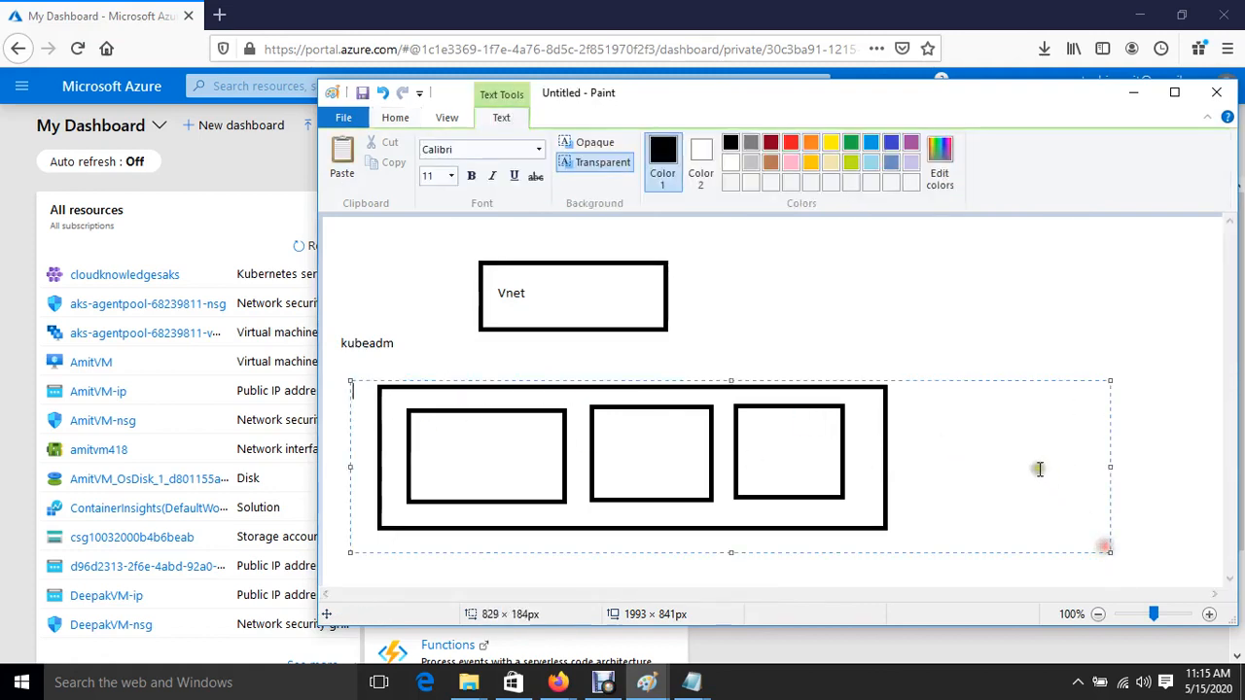
click(853, 334)
drag(349, 394, 1039, 509)
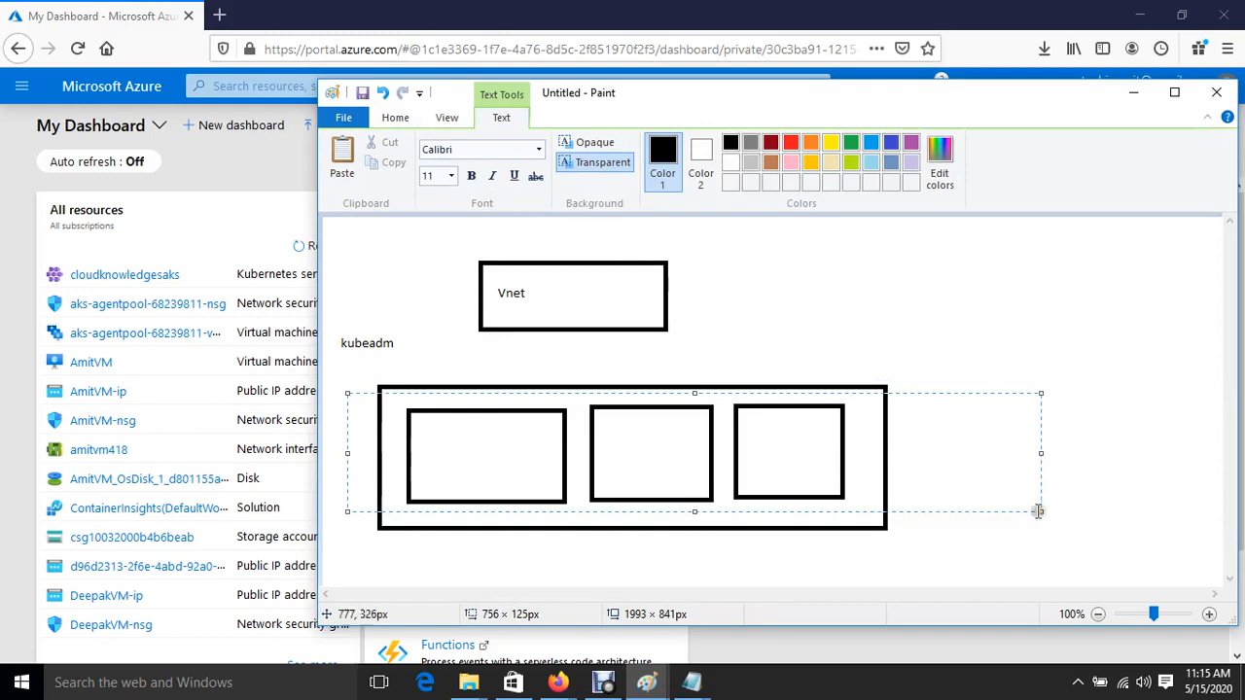
click(872, 550)
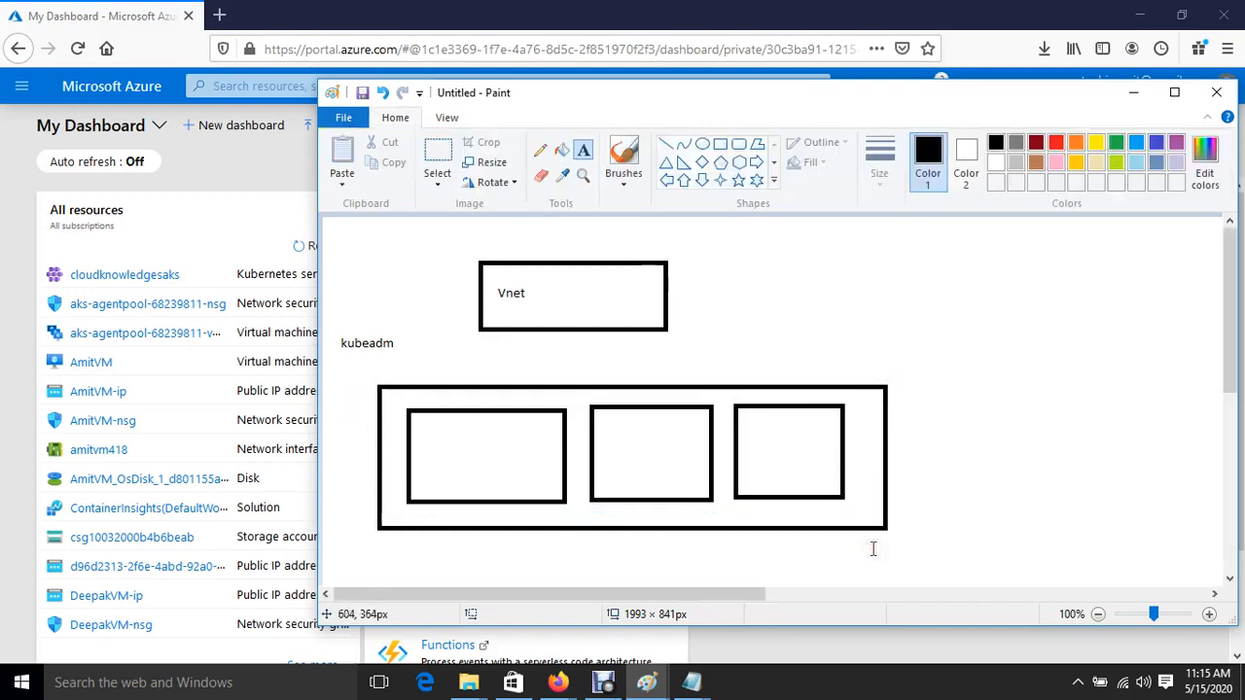
drag(344, 385, 914, 528)
click(1016, 531)
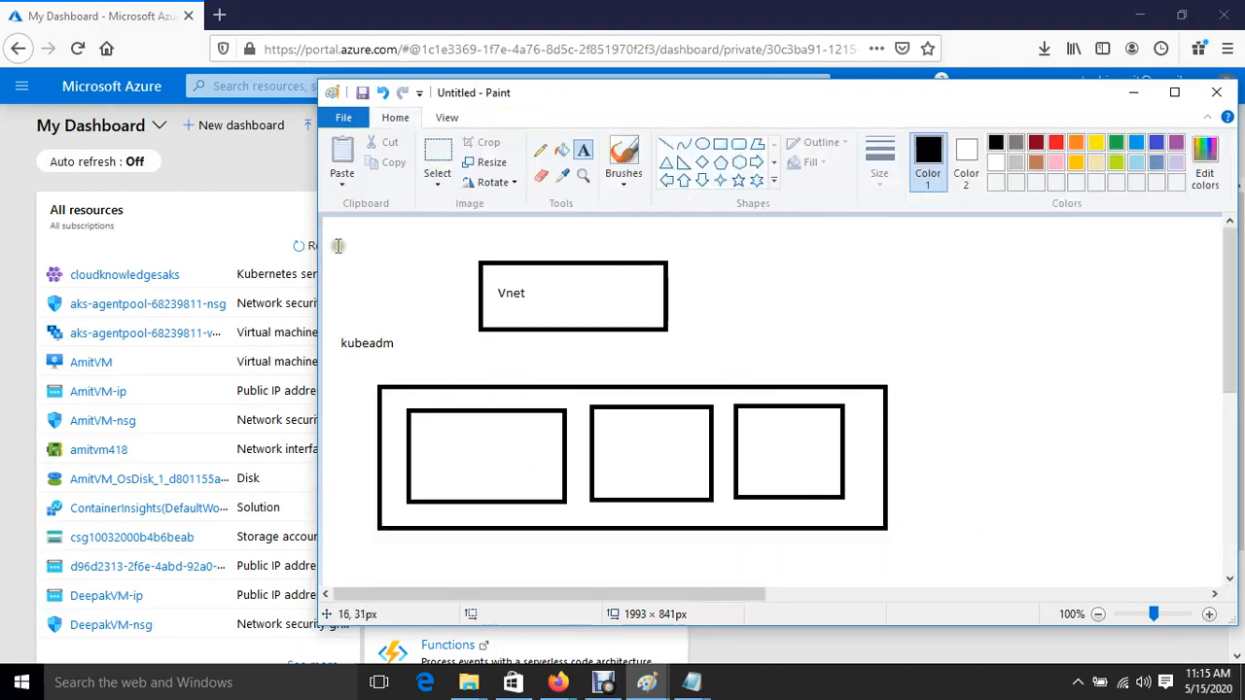
drag(322, 225, 994, 549)
click(1067, 532)
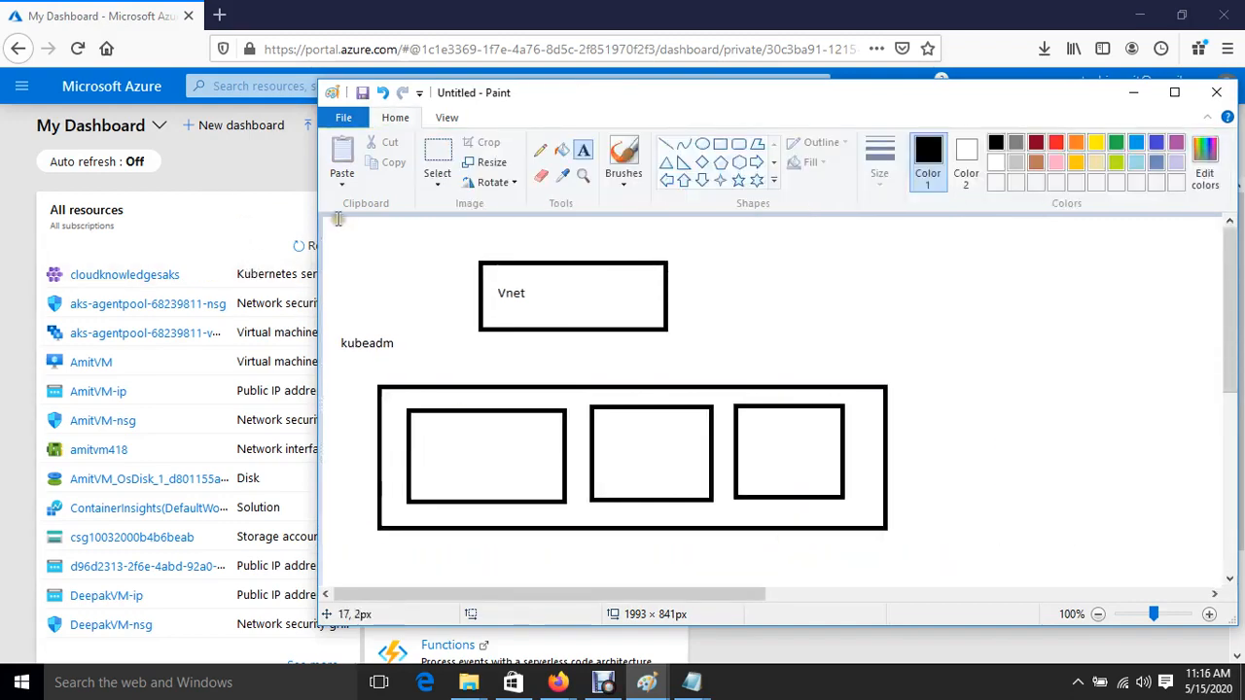
drag(339, 220, 1022, 564)
click(1098, 523)
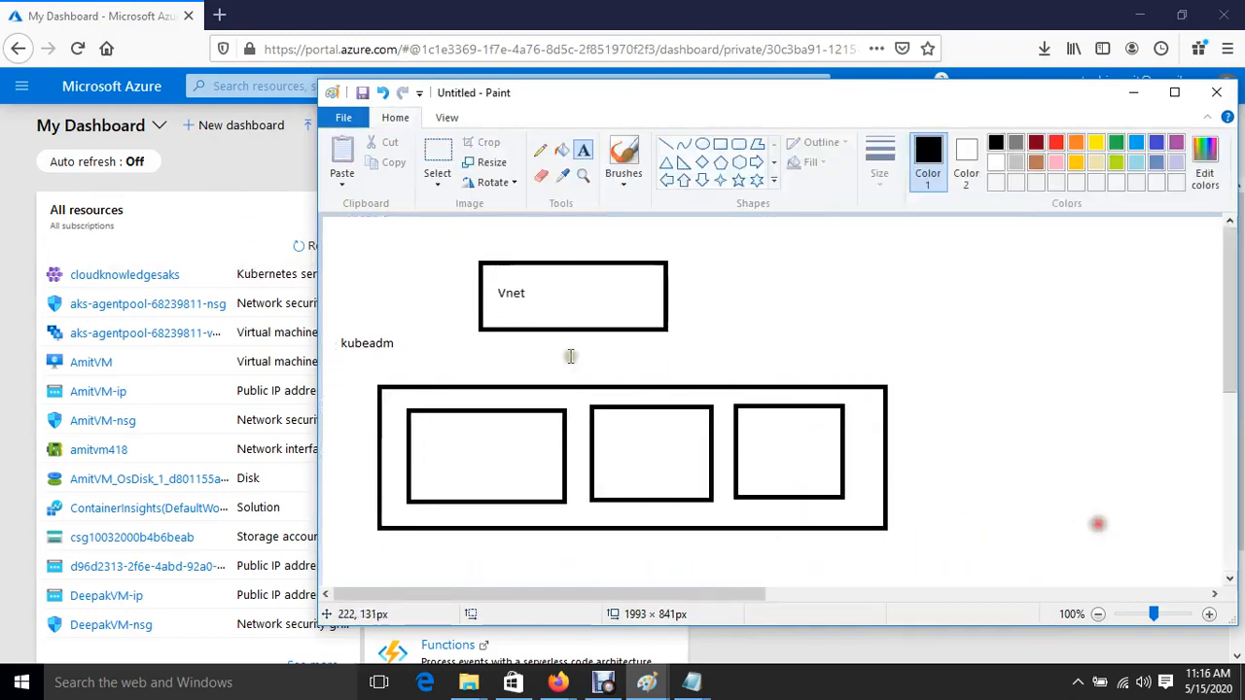
drag(329, 234, 1037, 563)
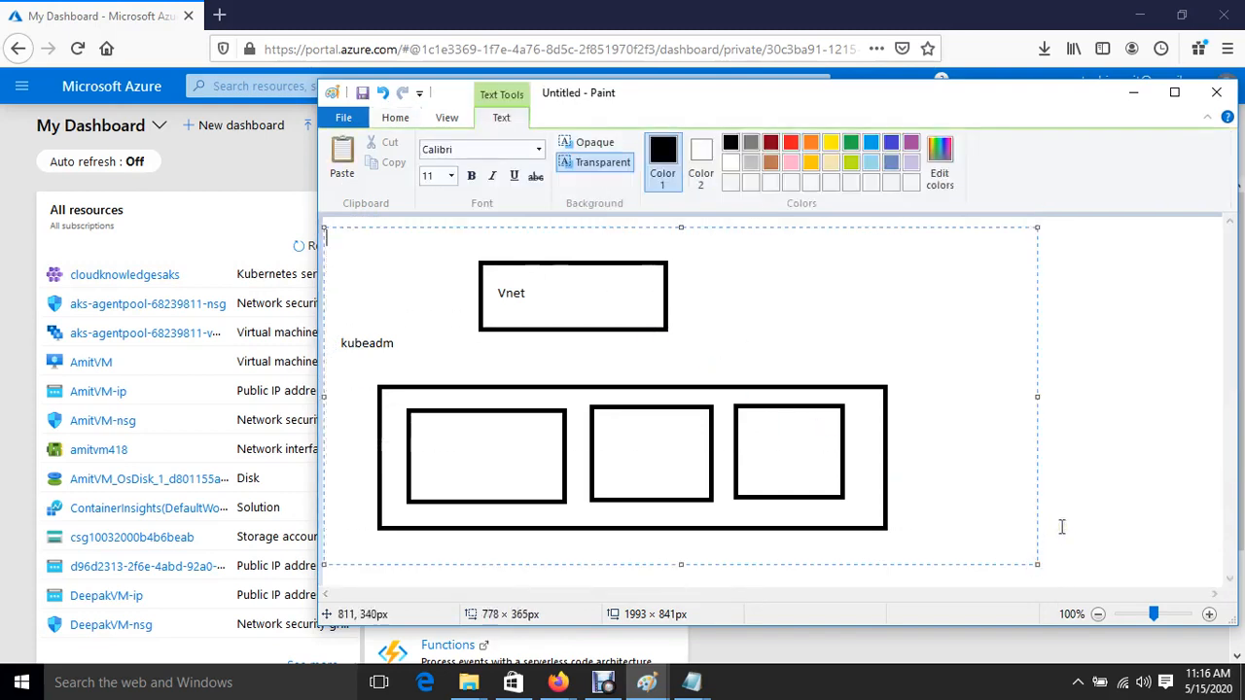
click(1063, 526)
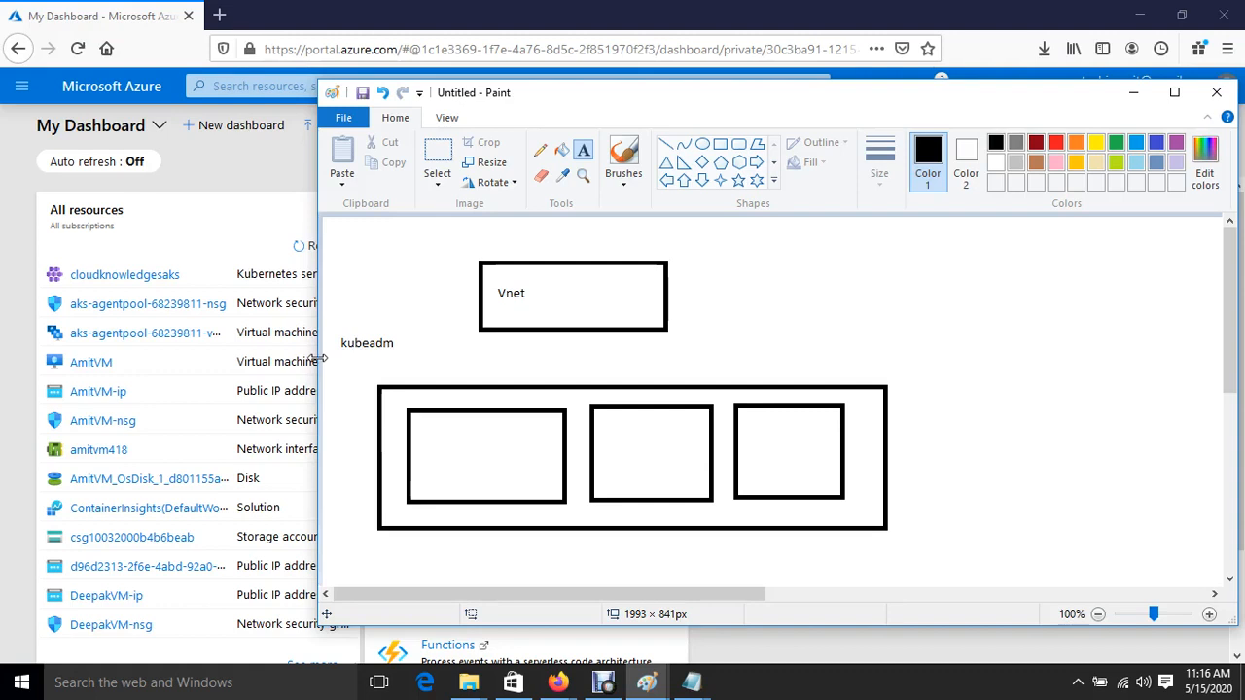
Undo the kubeadm text, all the rectangles and the Vnet label until the canvas is blank
key(ctrl+z)
key(ctrl+z)
key(ctrl+z)
key(ctrl+z)
key(ctrl+z)
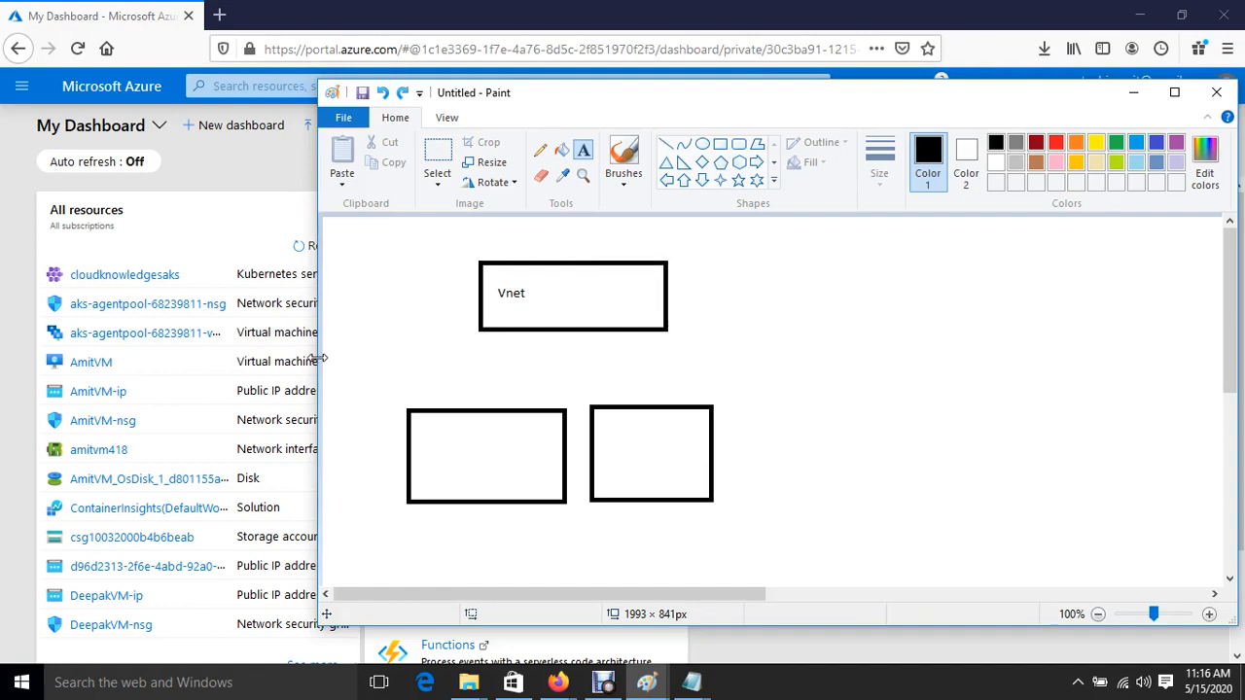
key(ctrl+z)
key(ctrl+z)
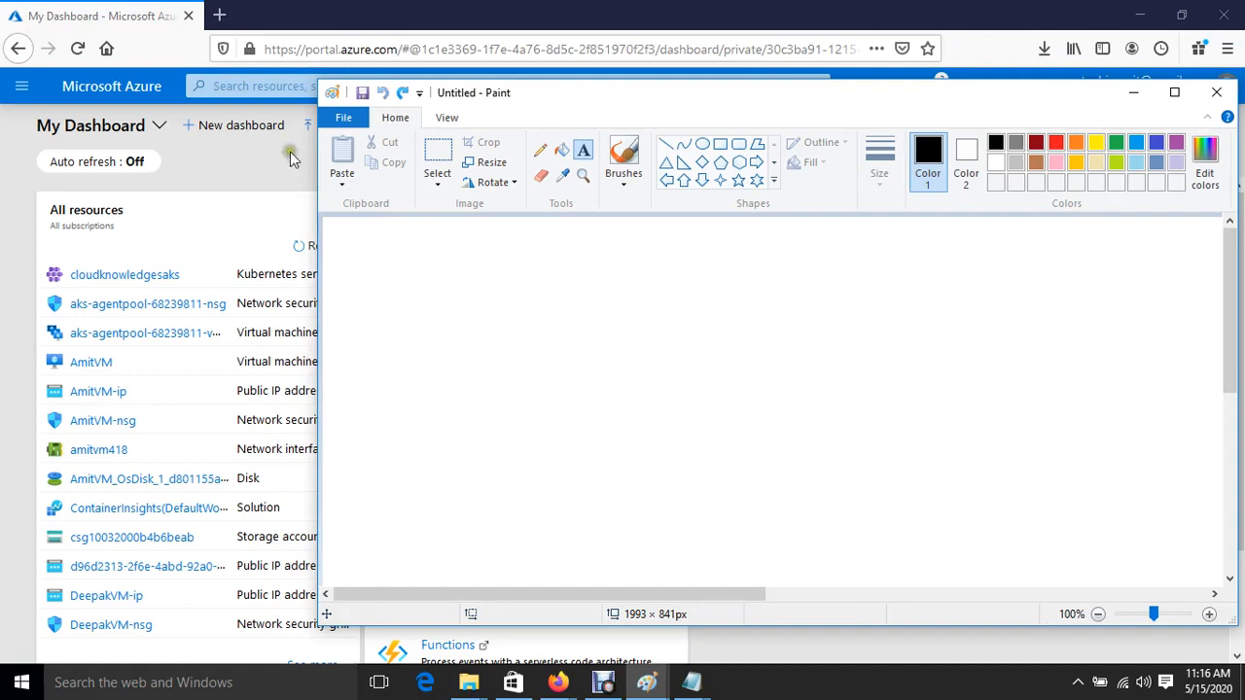
Add a two-line text title at the top of the canvas reading "AKS" and "Azure Kubernetes Service"
click(587, 147)
drag(540, 223, 743, 294)
text(AKS)
key(Return)
text(A)
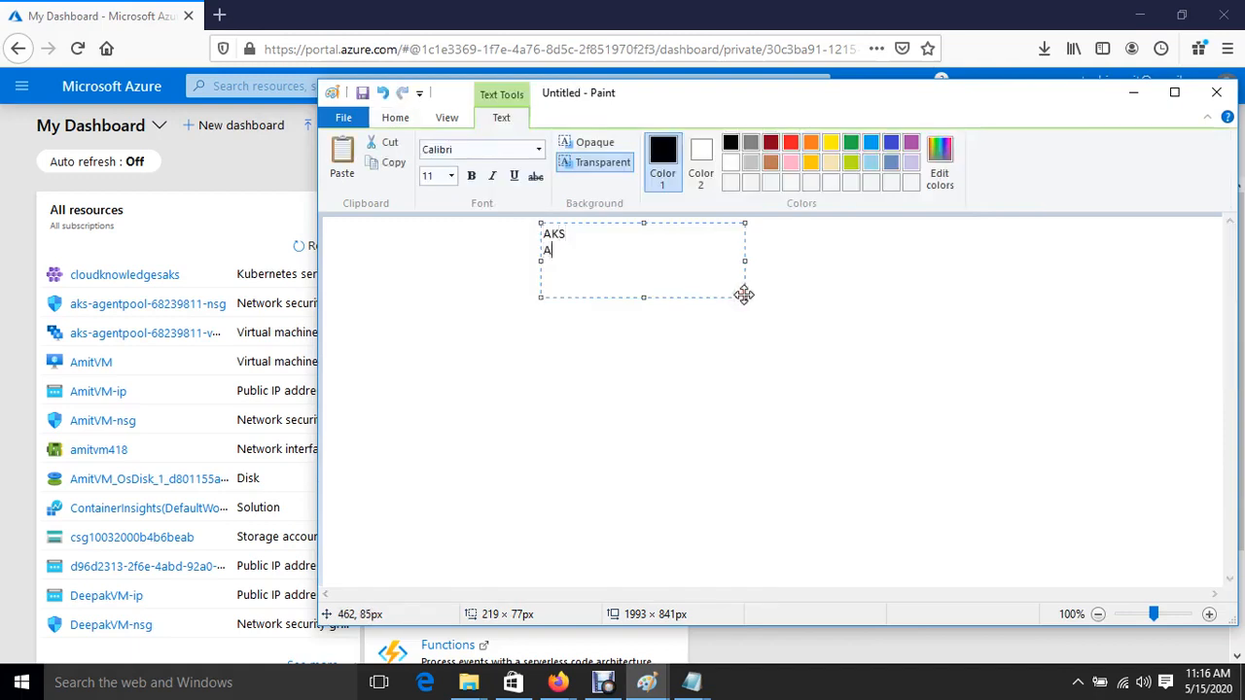
text(zure Kubernetes Se)
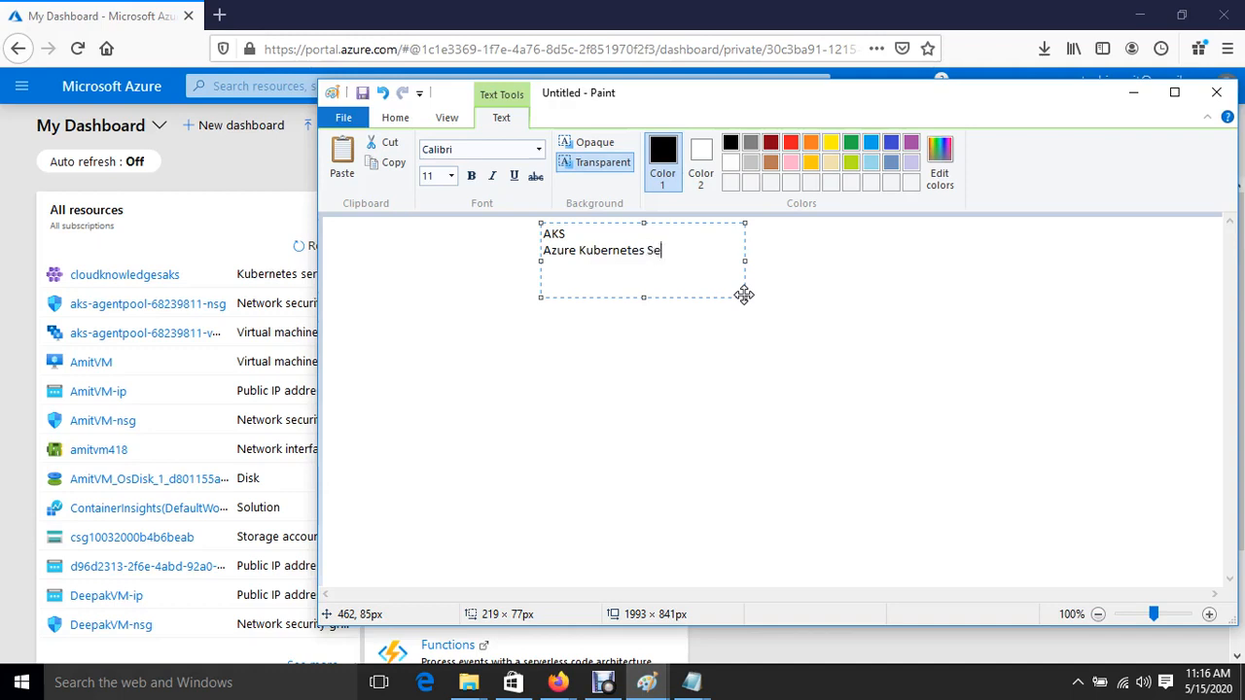
text(rvice)
click(684, 409)
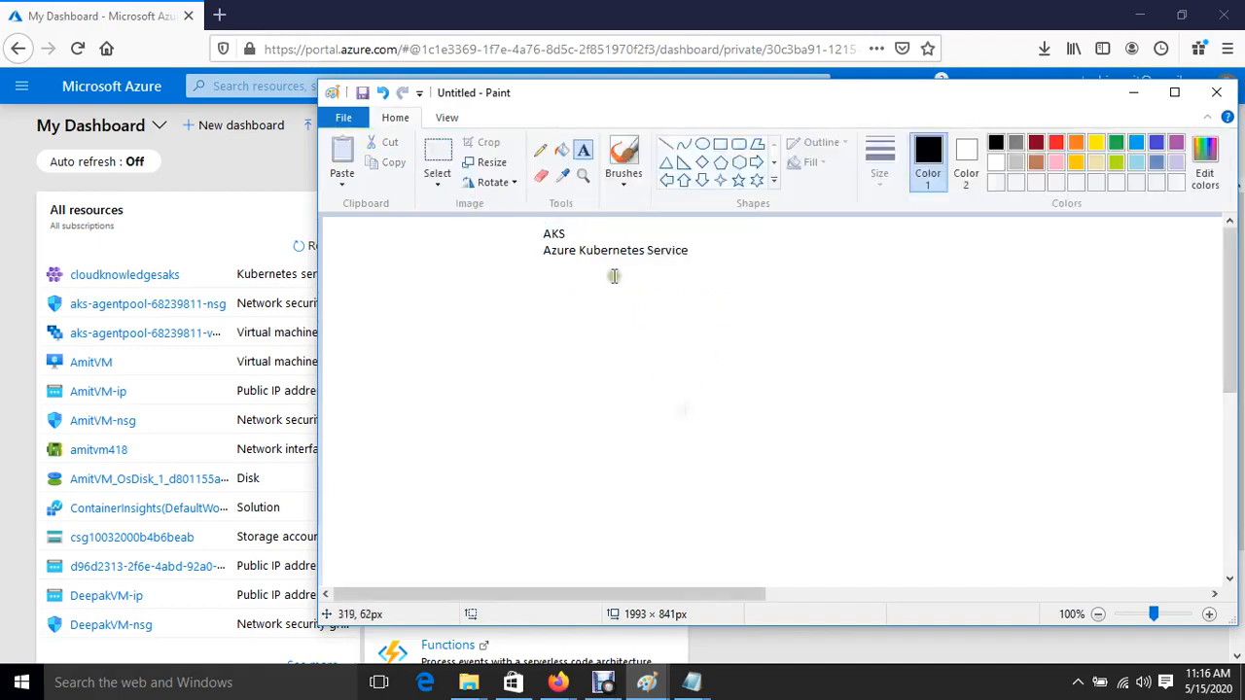
Draw three rectangles in a row inside a large enclosing rectangle, plus a wide rectangle about 407 × 52 px between it and the title
click(720, 146)
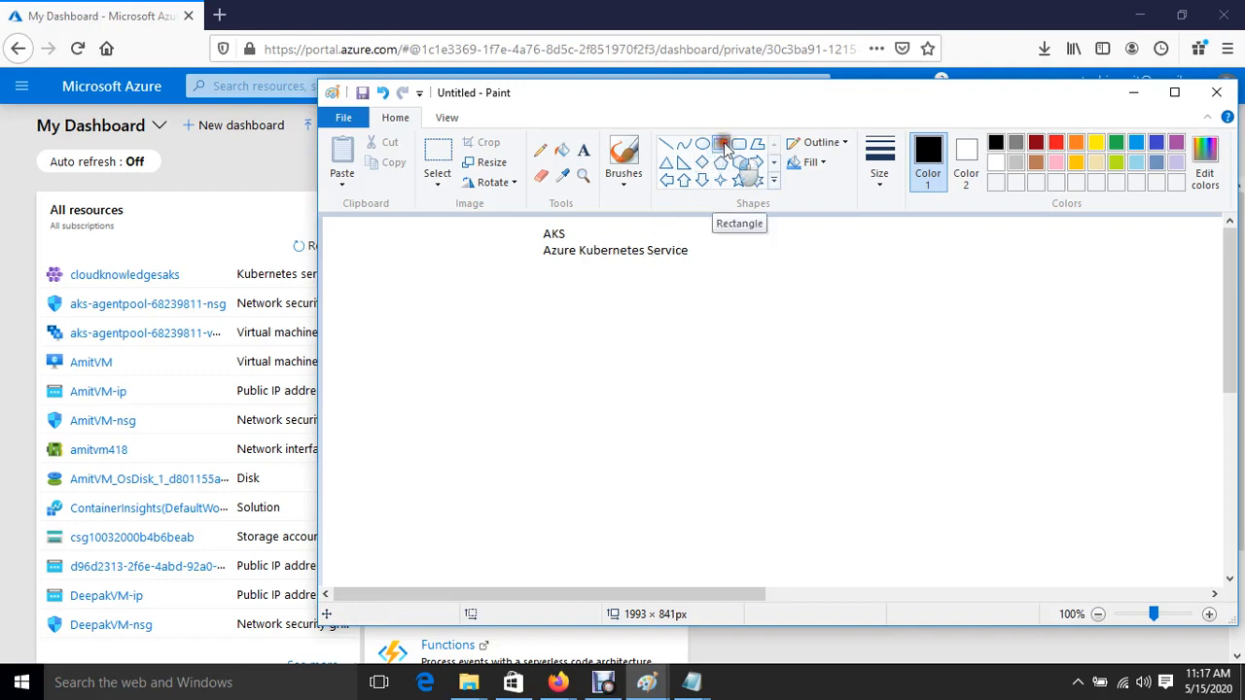
drag(422, 402, 569, 508)
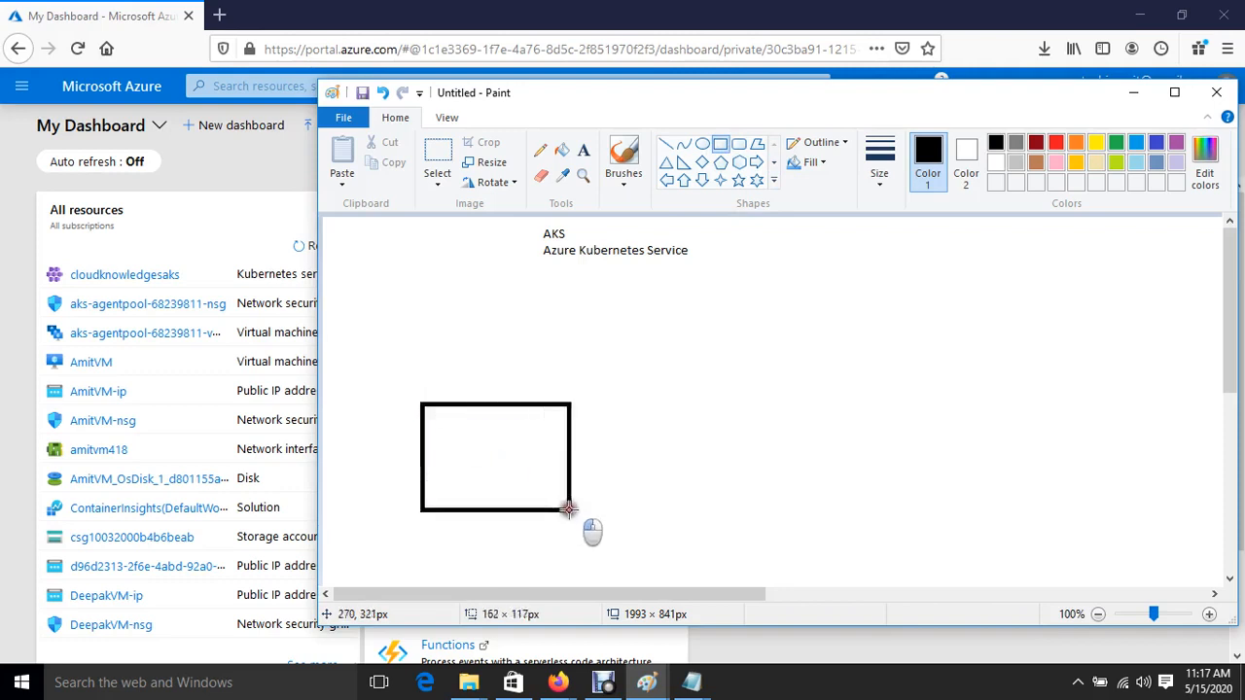
mouse_move(618, 422)
mouse_down()
mouse_move(742, 508)
mouse_move(746, 494)
mouse_up()
drag(808, 411, 940, 519)
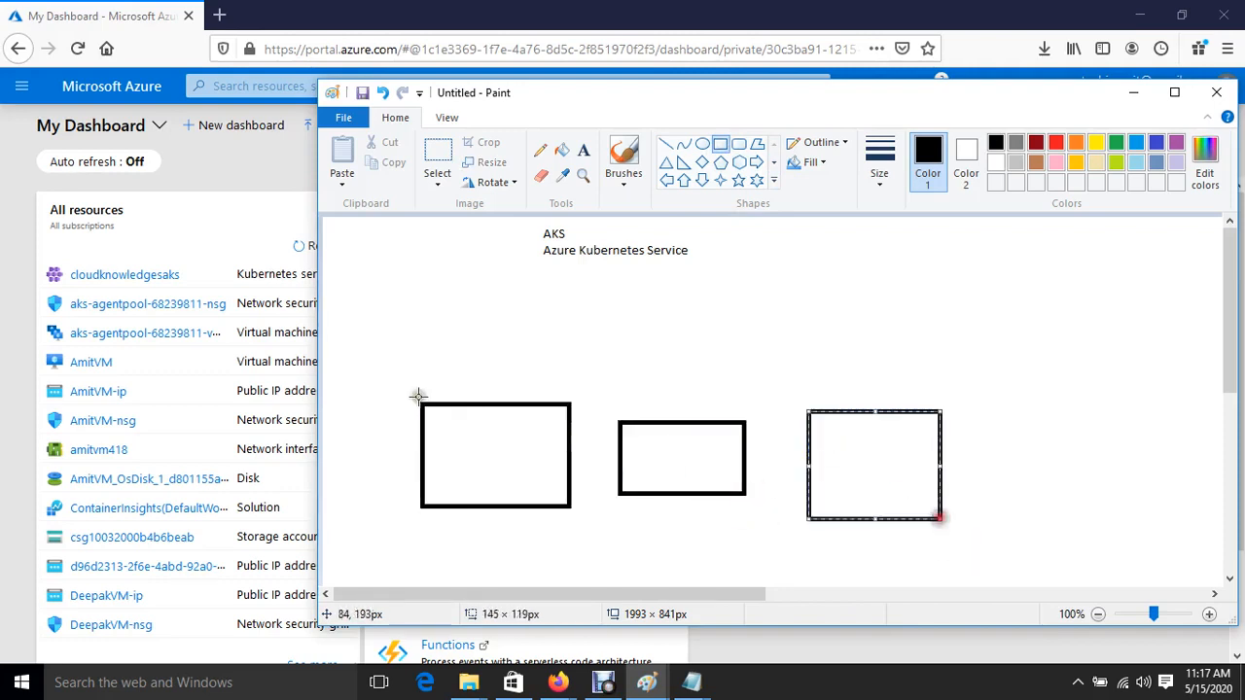
drag(372, 360, 1049, 566)
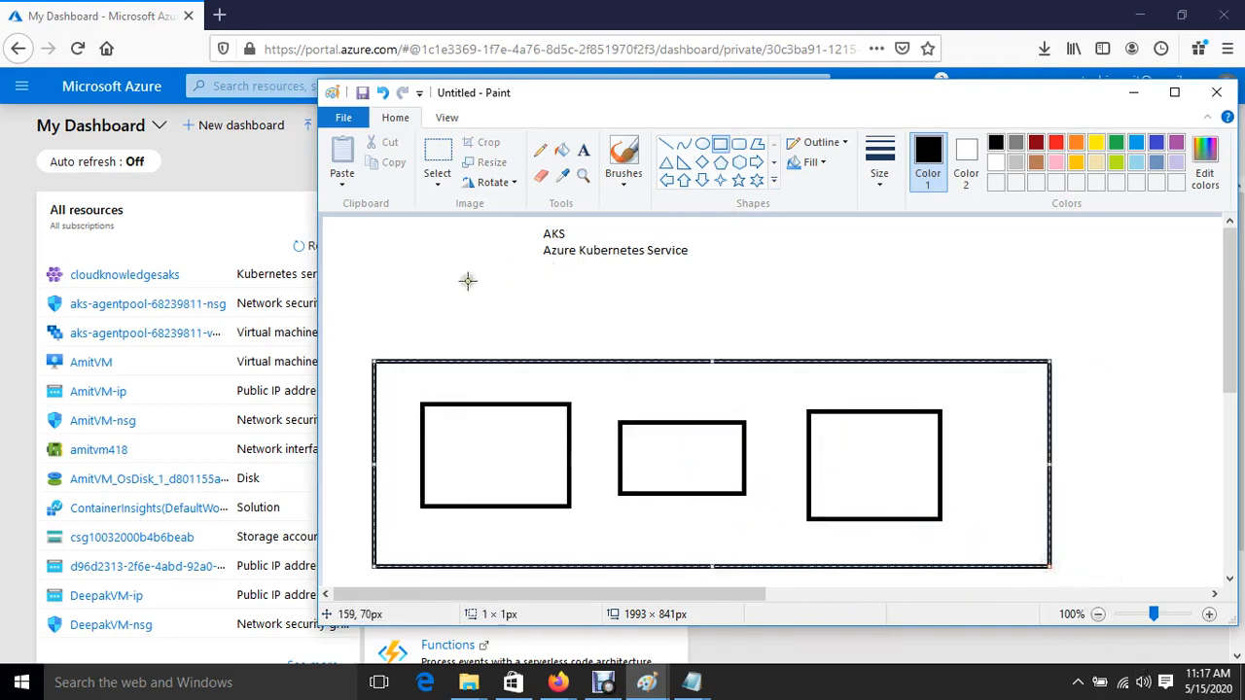
drag(468, 281, 838, 328)
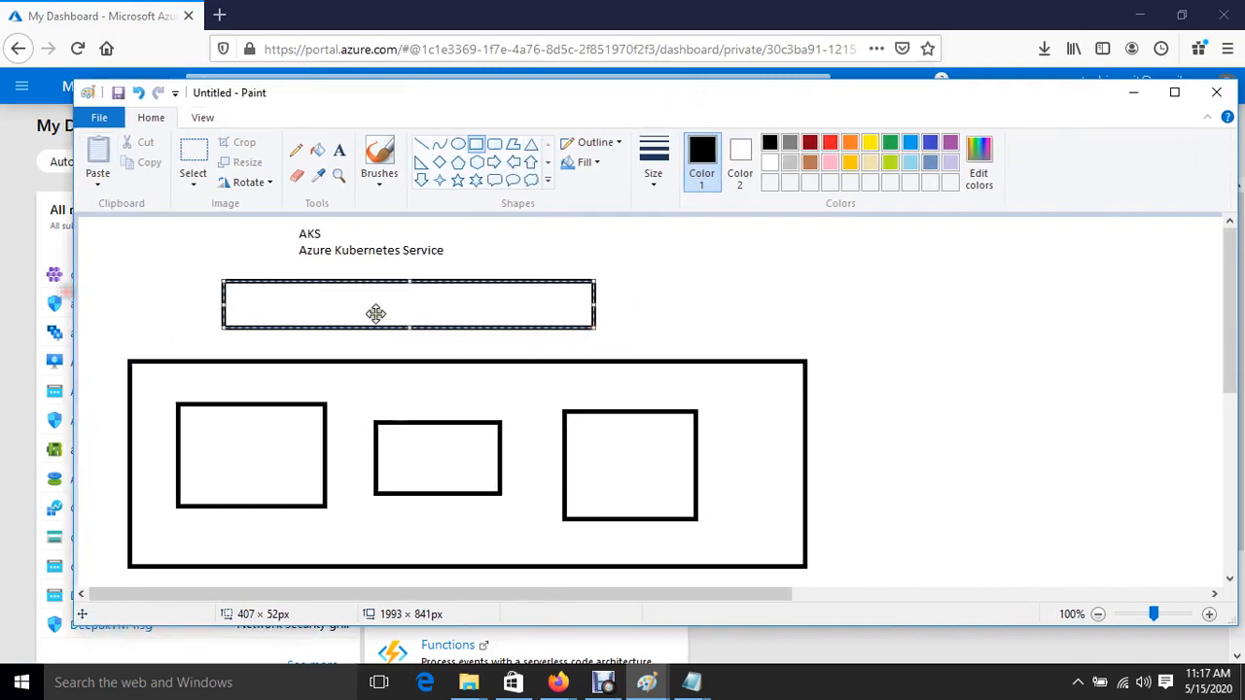
click(1011, 495)
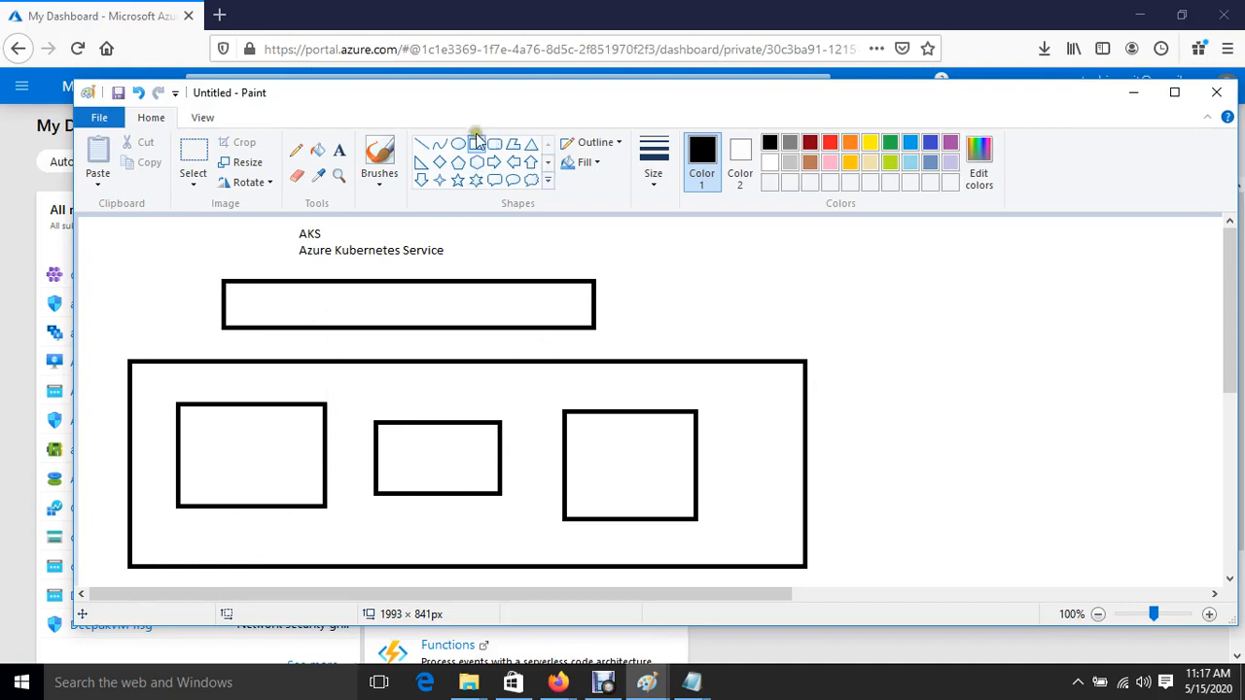
Draw a separate rectangle about 234 × 189 px to the right of the enclosed group and label it "Azure CLI"
drag(959, 365, 1172, 534)
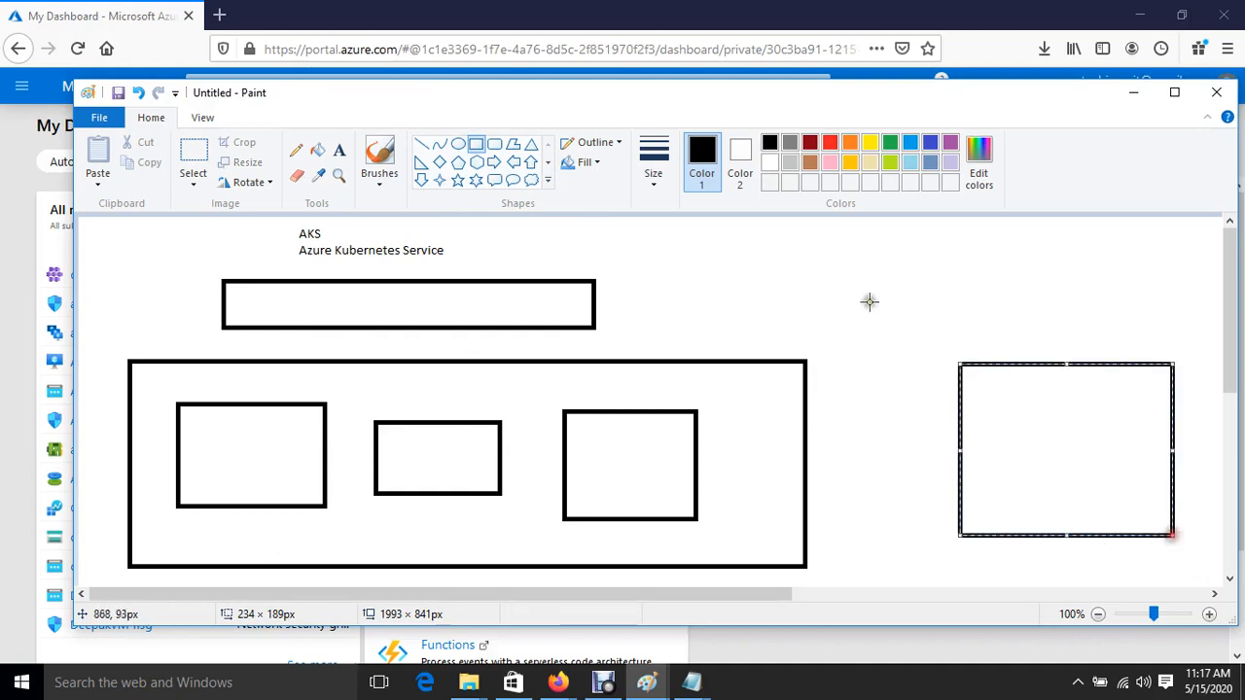
click(339, 150)
drag(990, 391, 1119, 479)
text(Azure CLI)
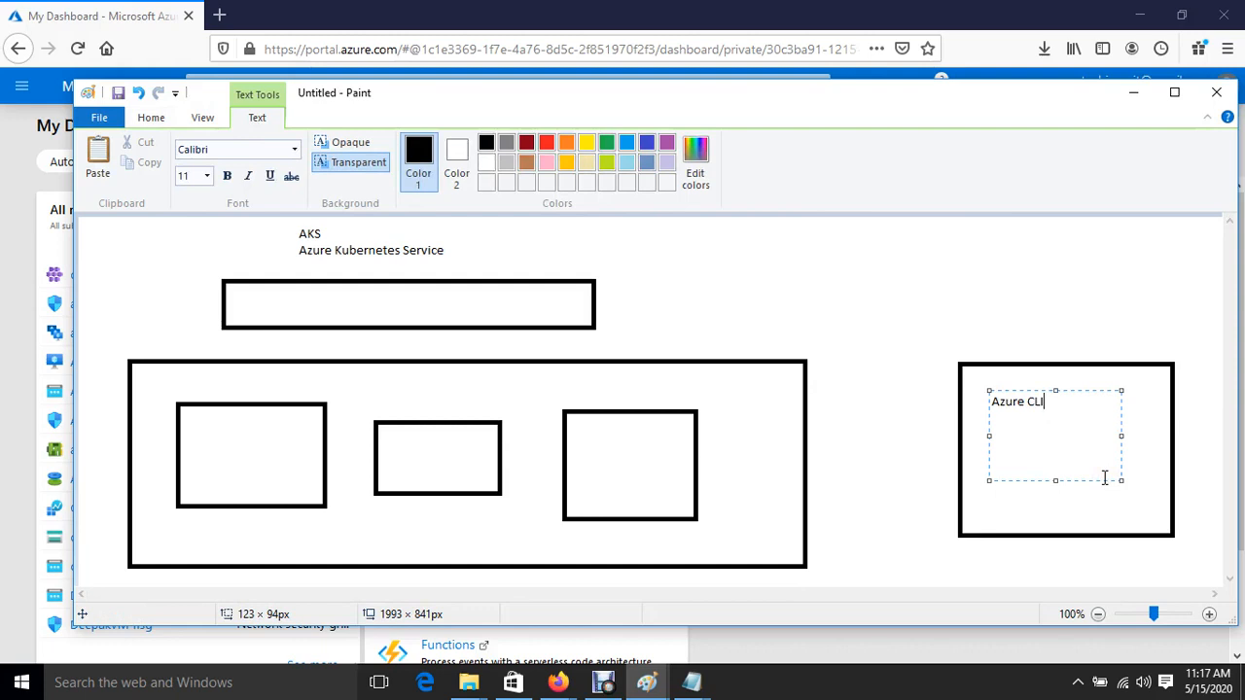
click(914, 467)
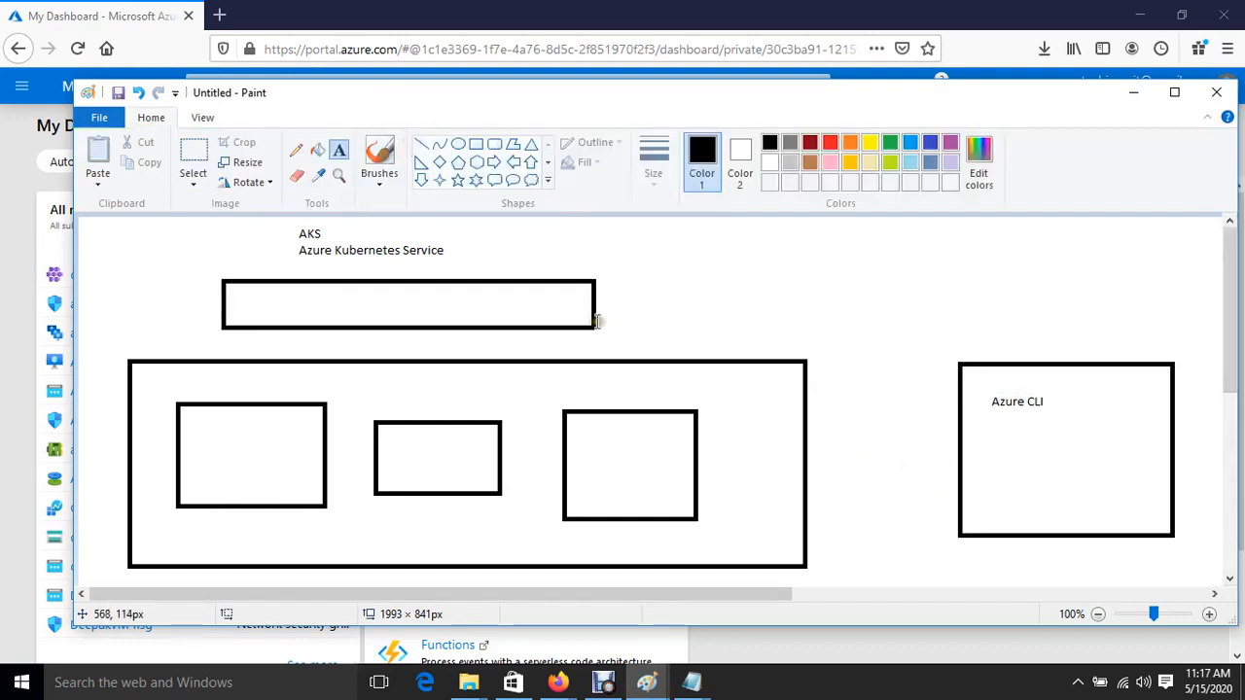
Connect the wide rectangle to the Azure CLI box with a line and draw two nearly horizontal lines across that box, about 240 and 207 px long
drag(591, 311, 1023, 369)
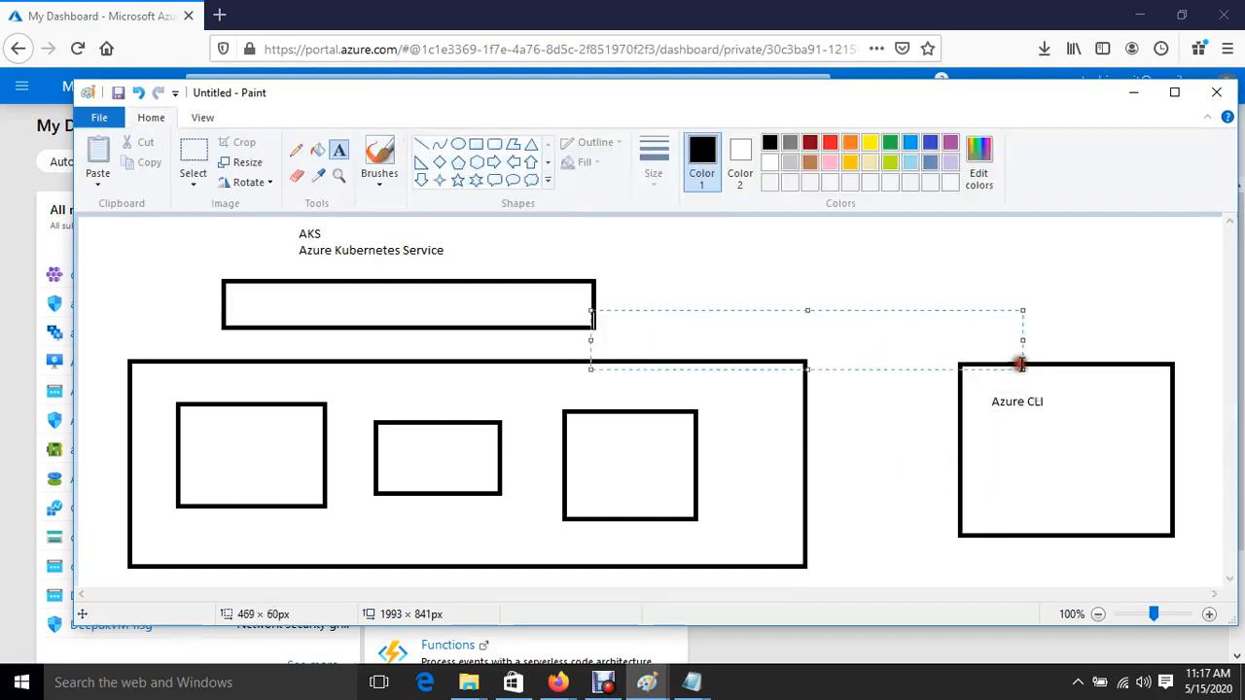
click(1045, 256)
mouse_move(593, 313)
mouse_down()
mouse_move(978, 445)
mouse_move(1189, 437)
mouse_up()
click(421, 143)
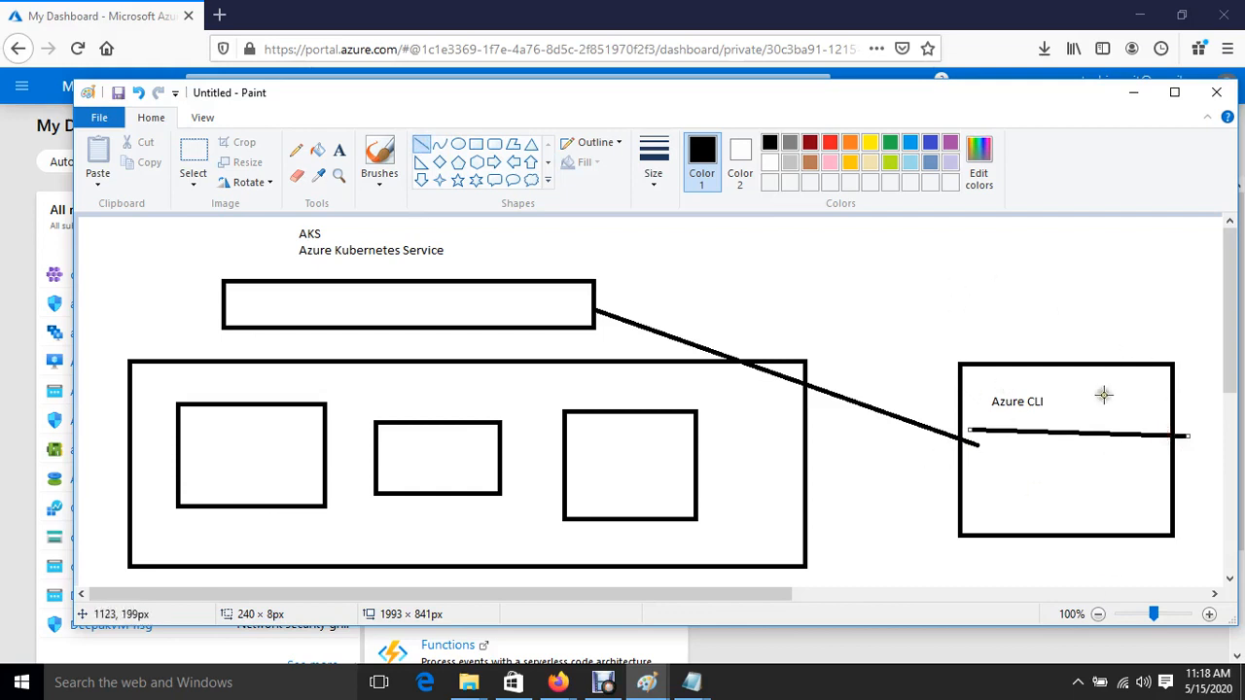
drag(981, 445, 1174, 452)
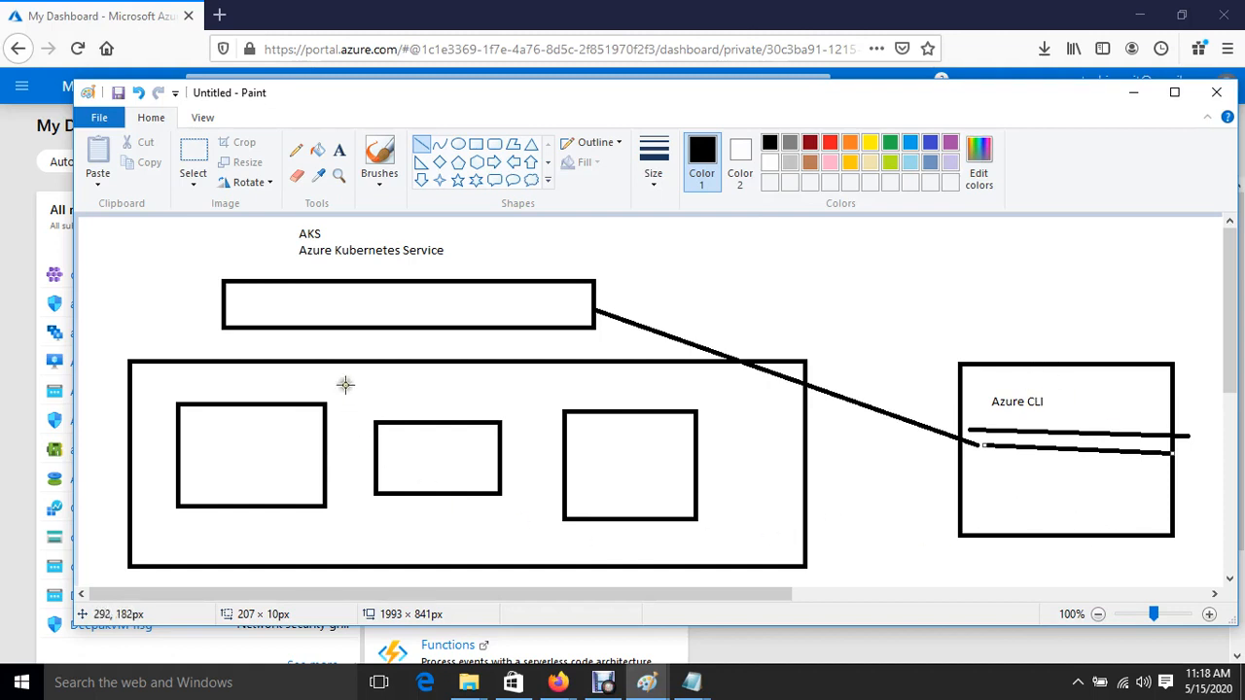
Draw a line about 318 px long rightward from the wide rectangle, and a rectangle about 197 × 78 px above the Azure CLI box
click(428, 145)
drag(590, 307, 879, 279)
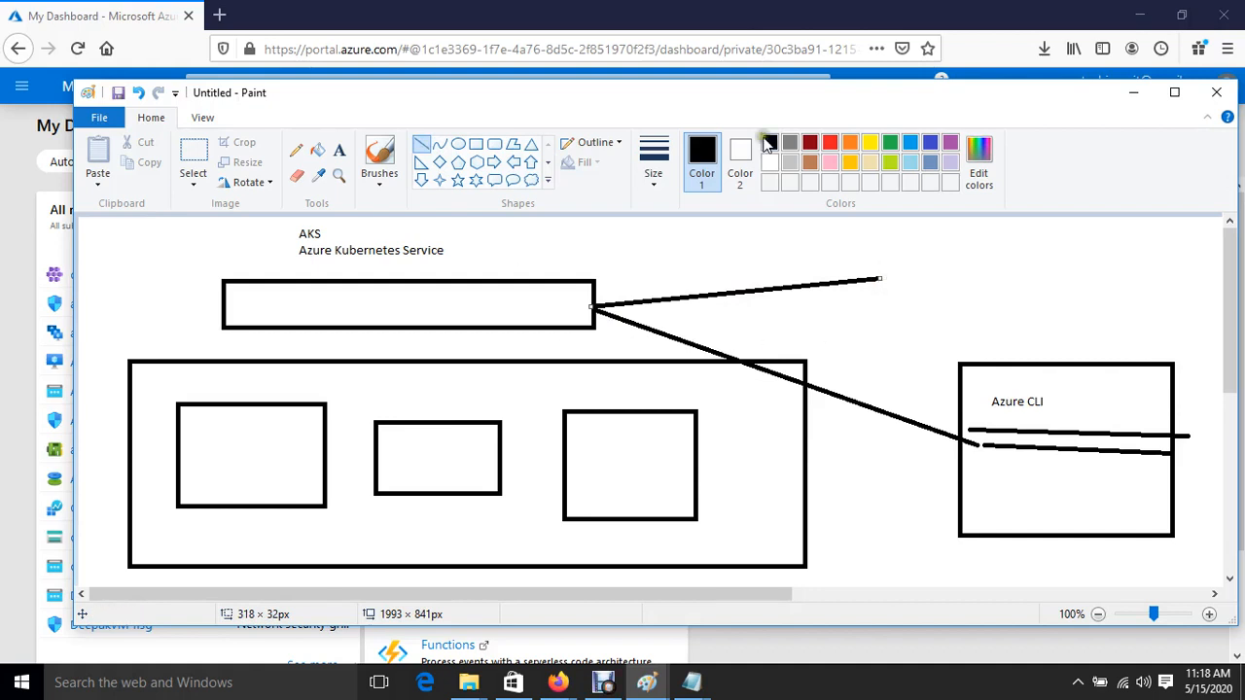
click(476, 144)
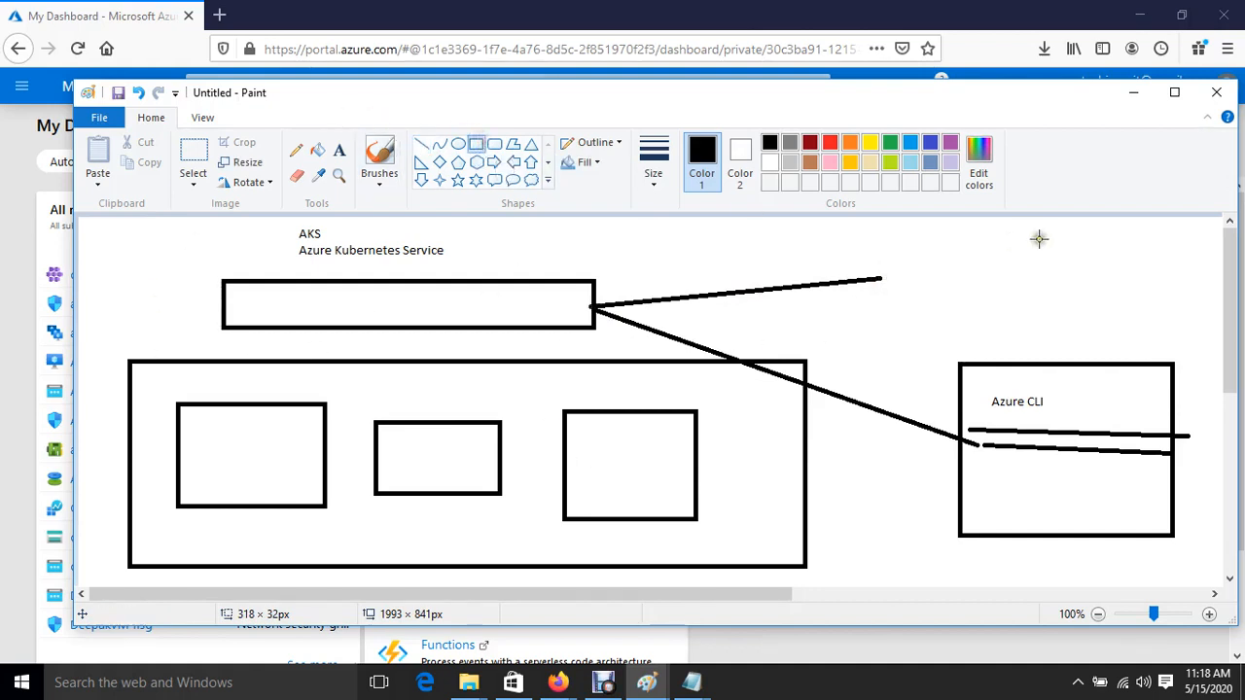
drag(927, 234, 1107, 304)
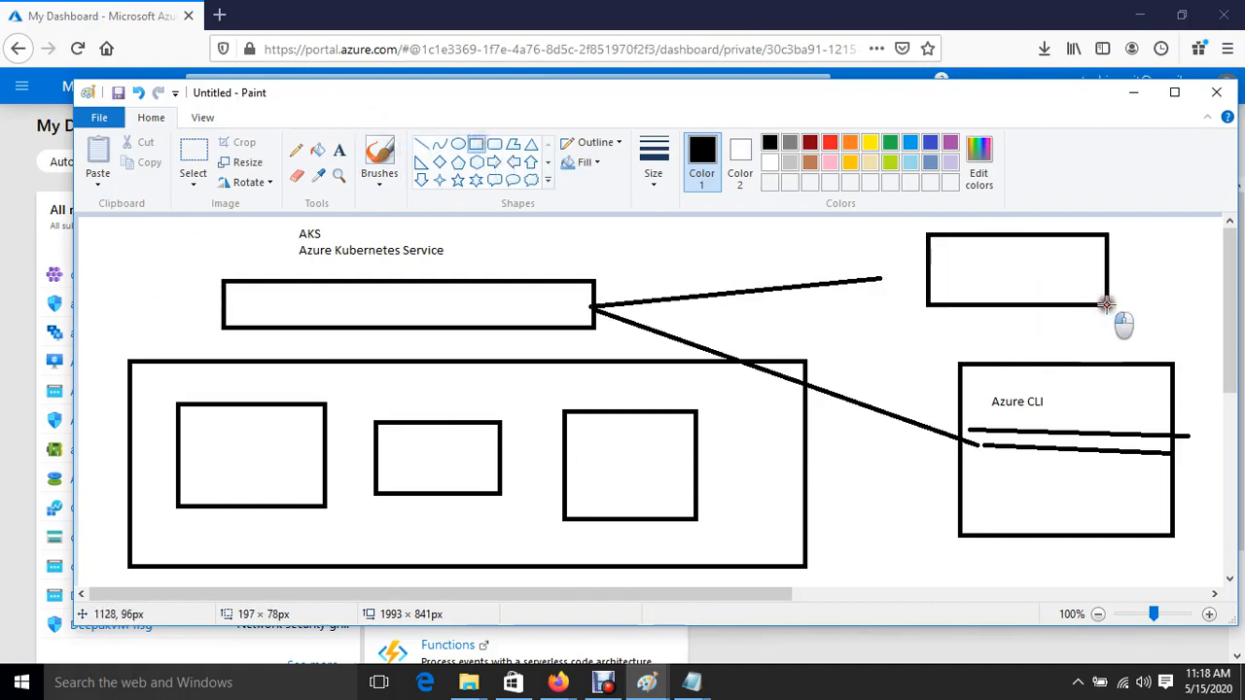
Label the rectangle above the Azure CLI box "GIT HUB" and connect it to the wide rectangle with a line
click(340, 150)
drag(943, 249, 1075, 288)
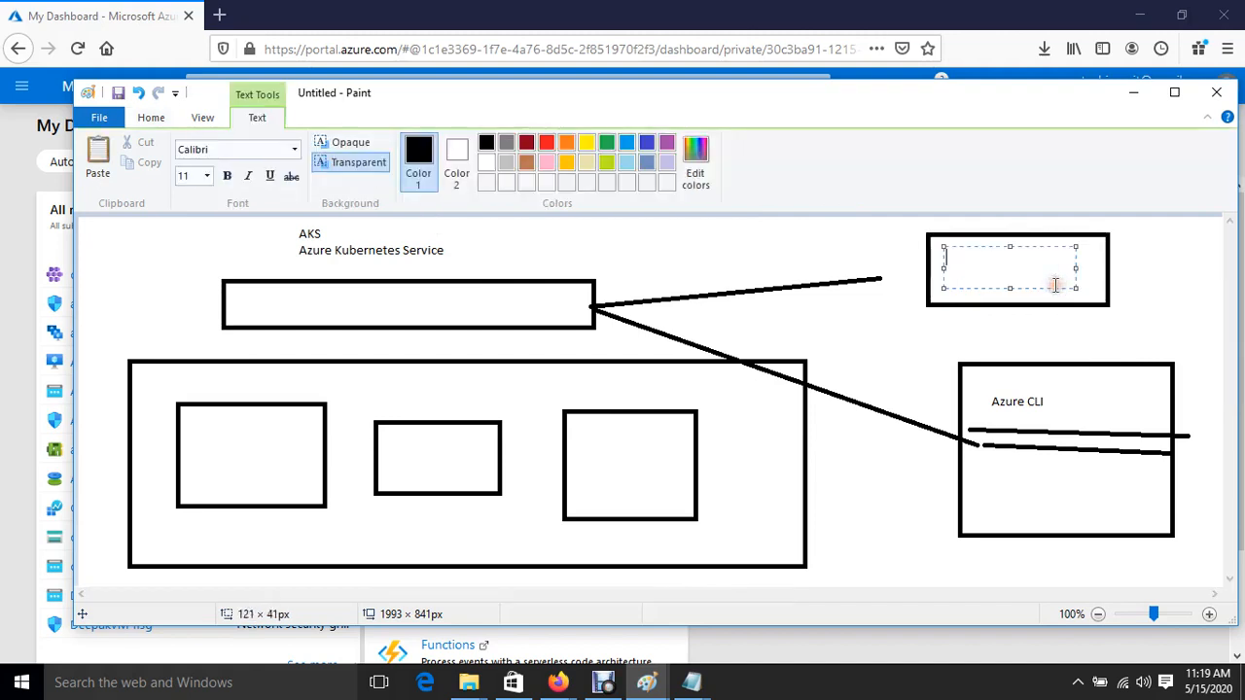
text(GIT HUB)
click(865, 479)
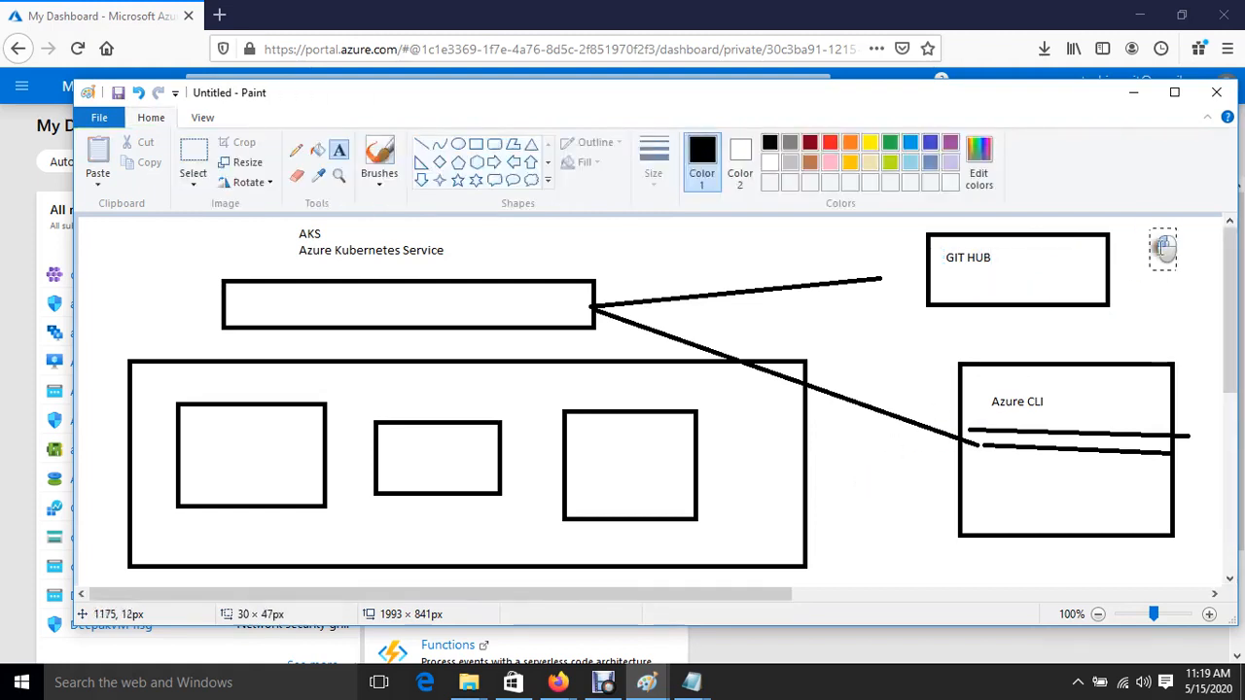
click(1157, 244)
click(876, 355)
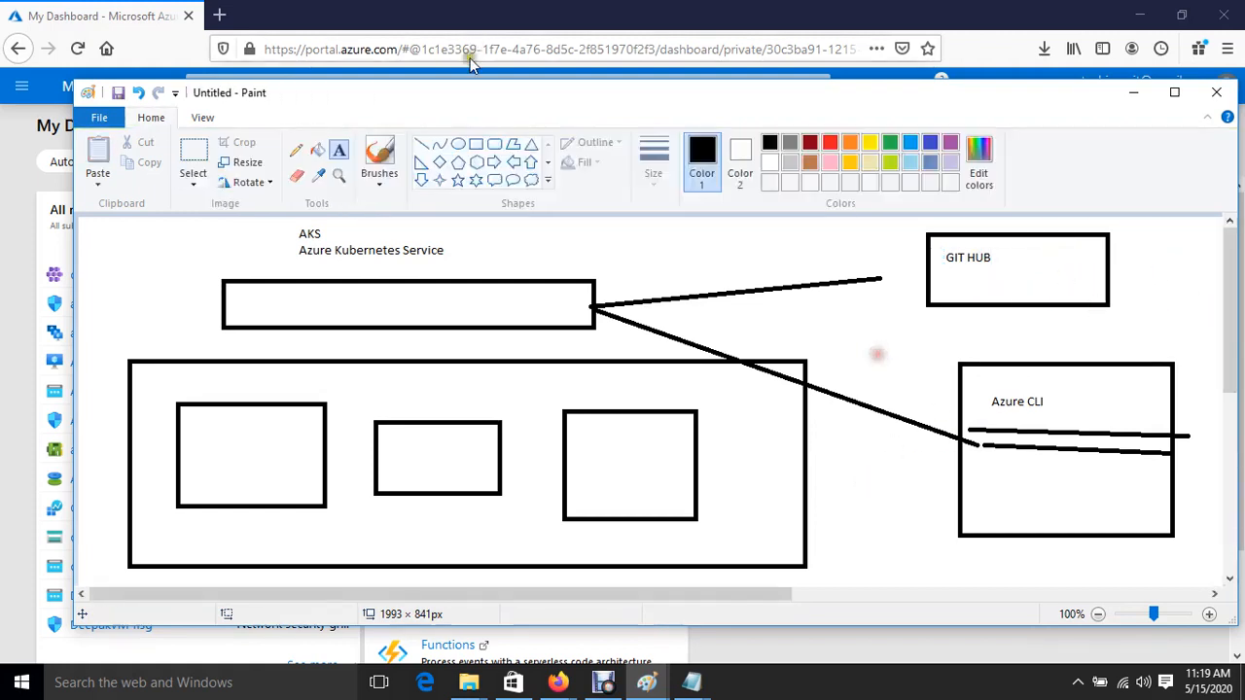
click(421, 143)
drag(926, 278, 590, 308)
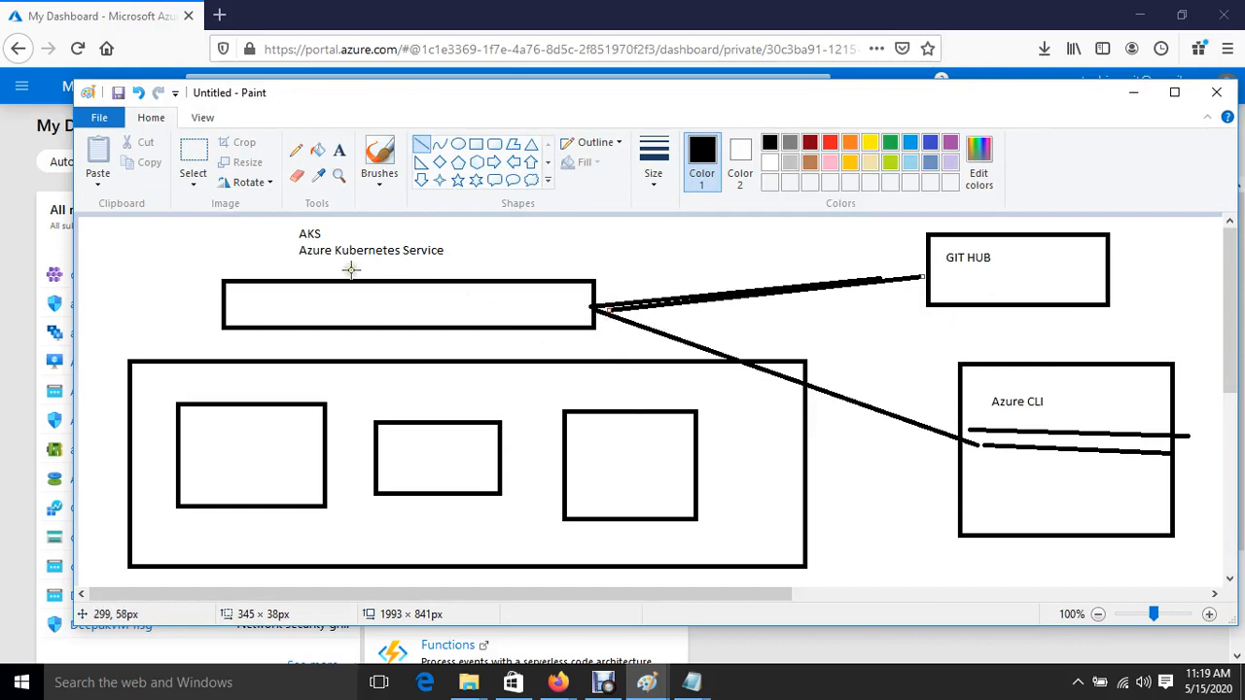
Add an "Azure DevOPS" label framed by a rectangle beside the GIT HUB box and connect it to the wide rectangle with a line
click(340, 150)
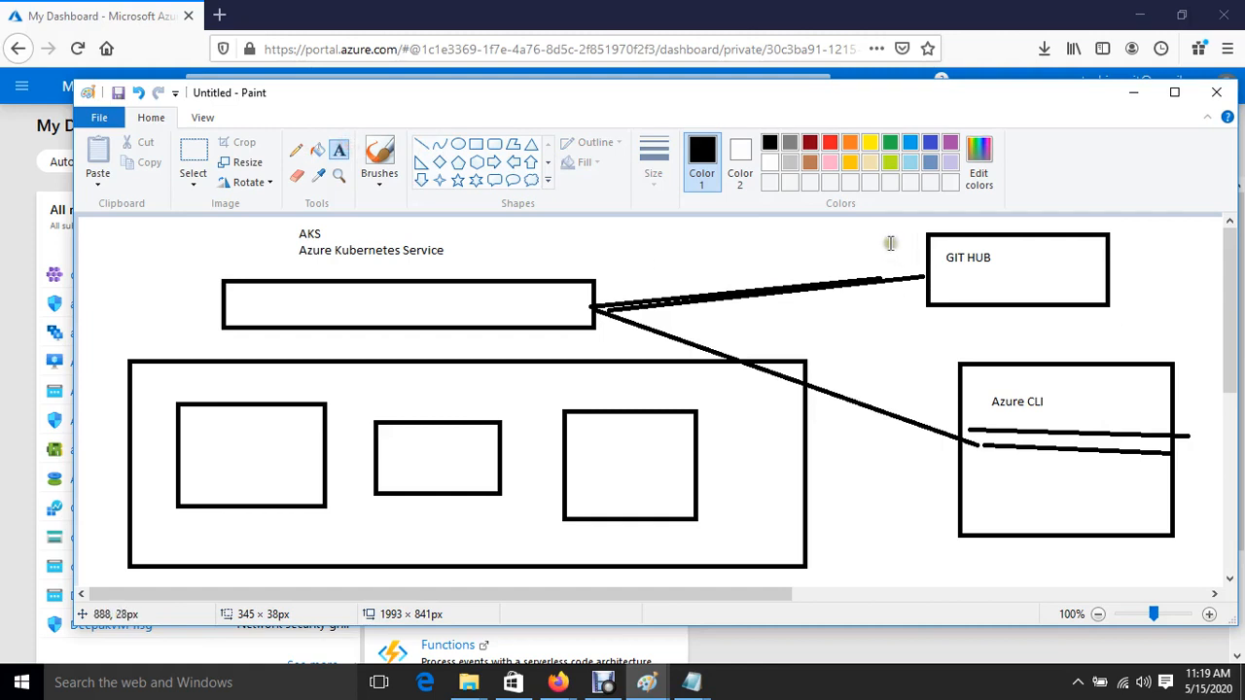
drag(776, 228, 866, 256)
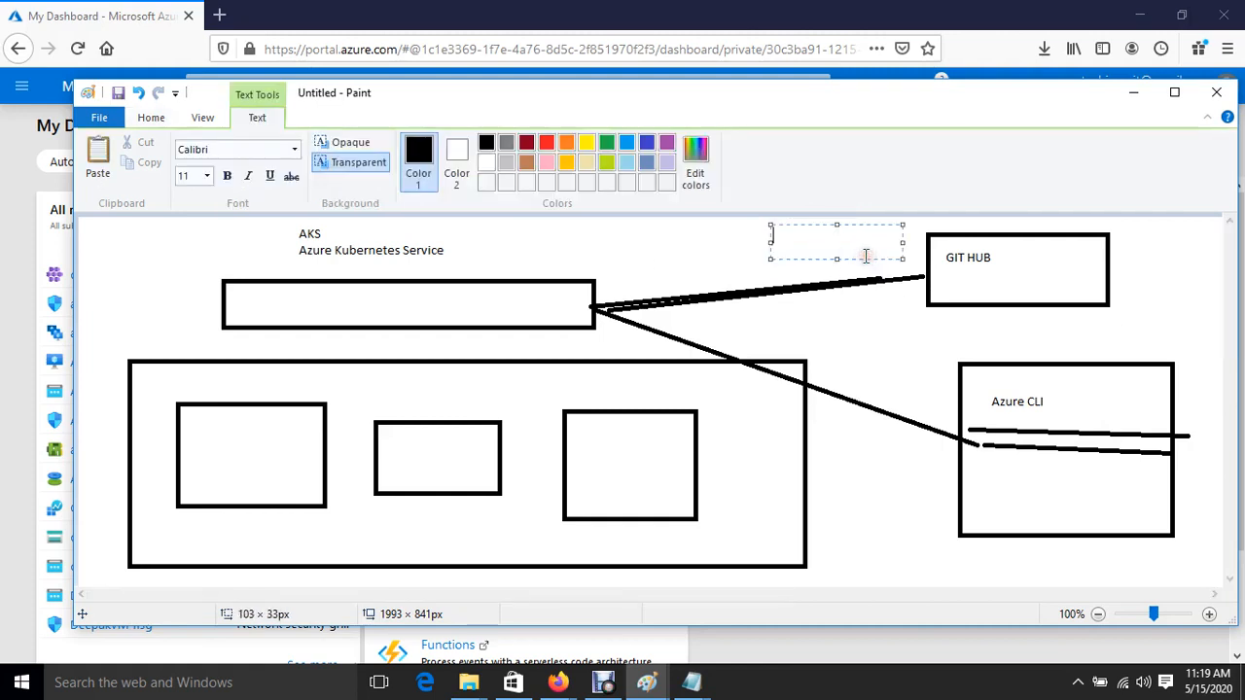
text(Azure DevOPS)
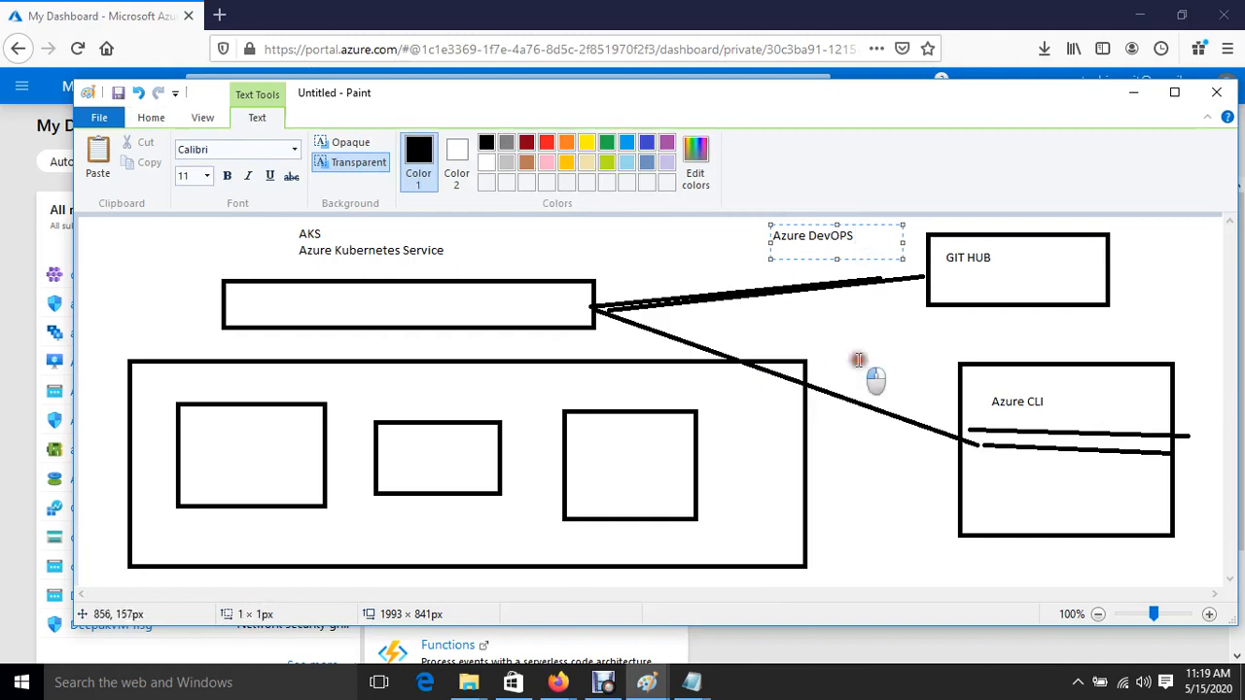
click(476, 143)
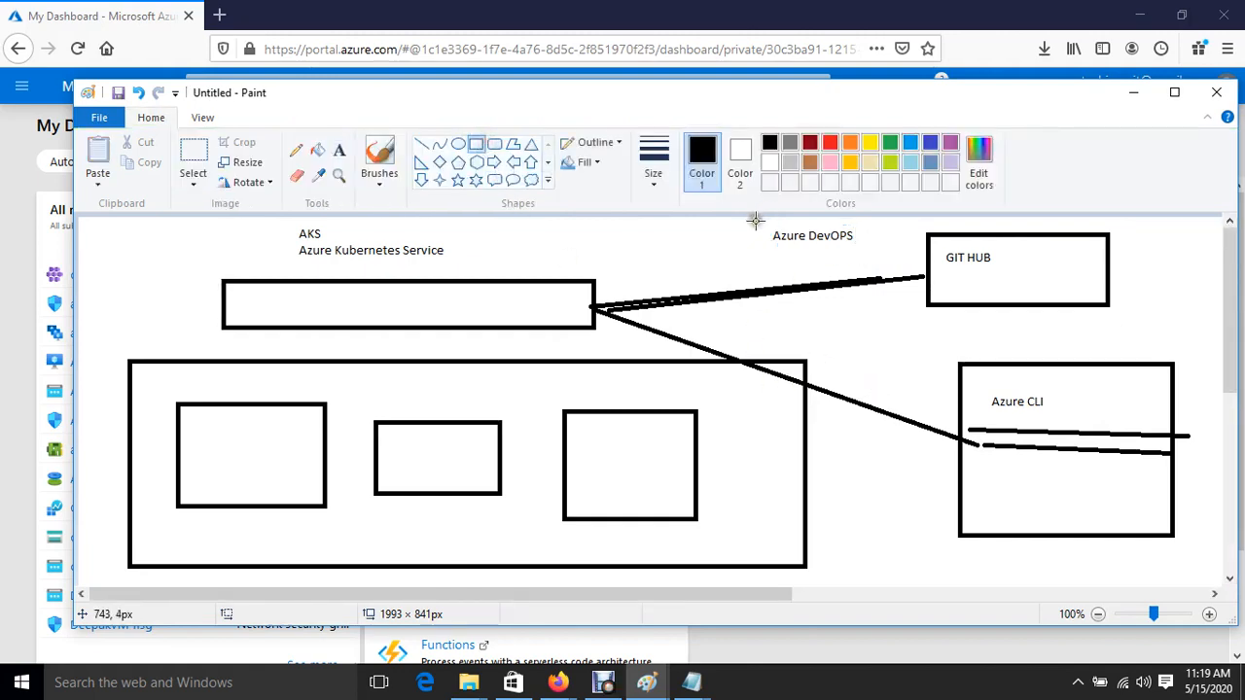
drag(755, 221, 908, 265)
click(886, 316)
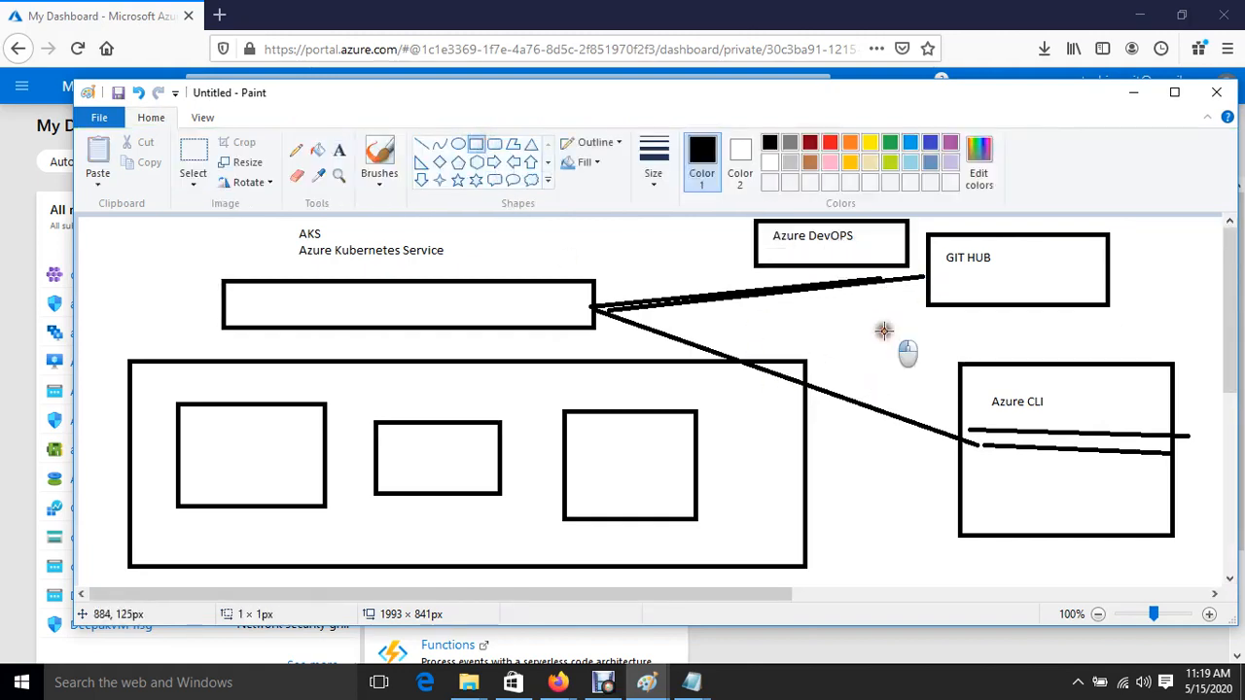
click(421, 144)
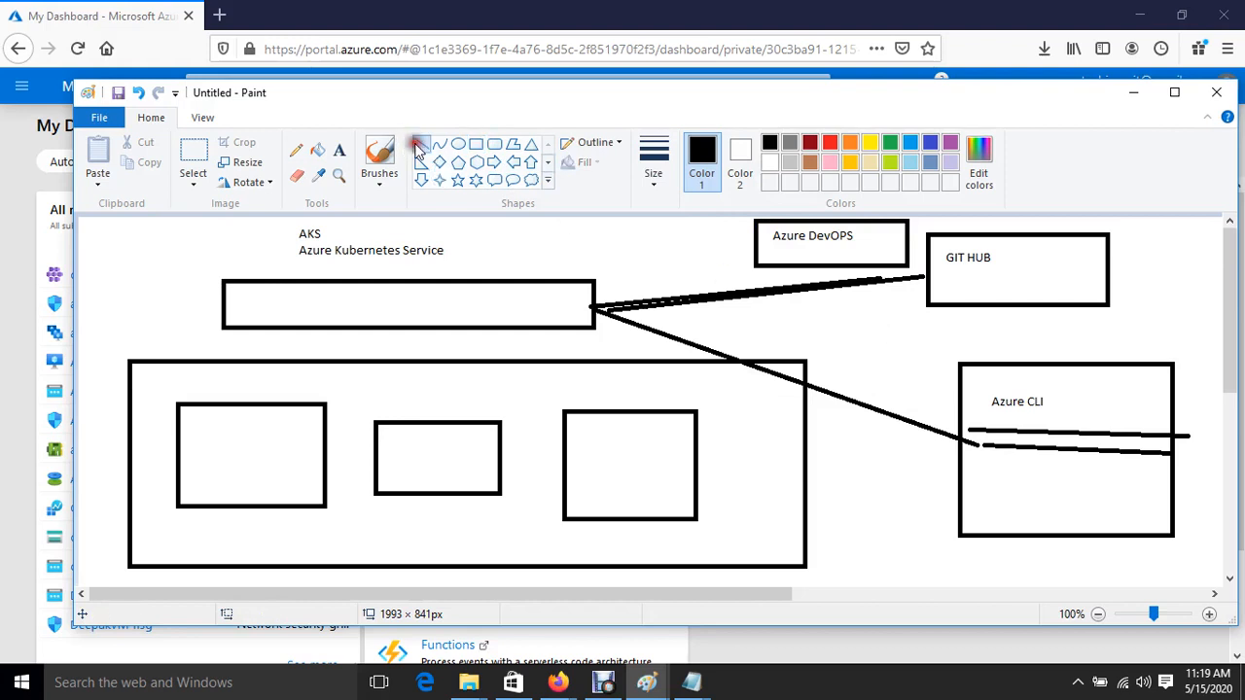
drag(750, 237, 594, 308)
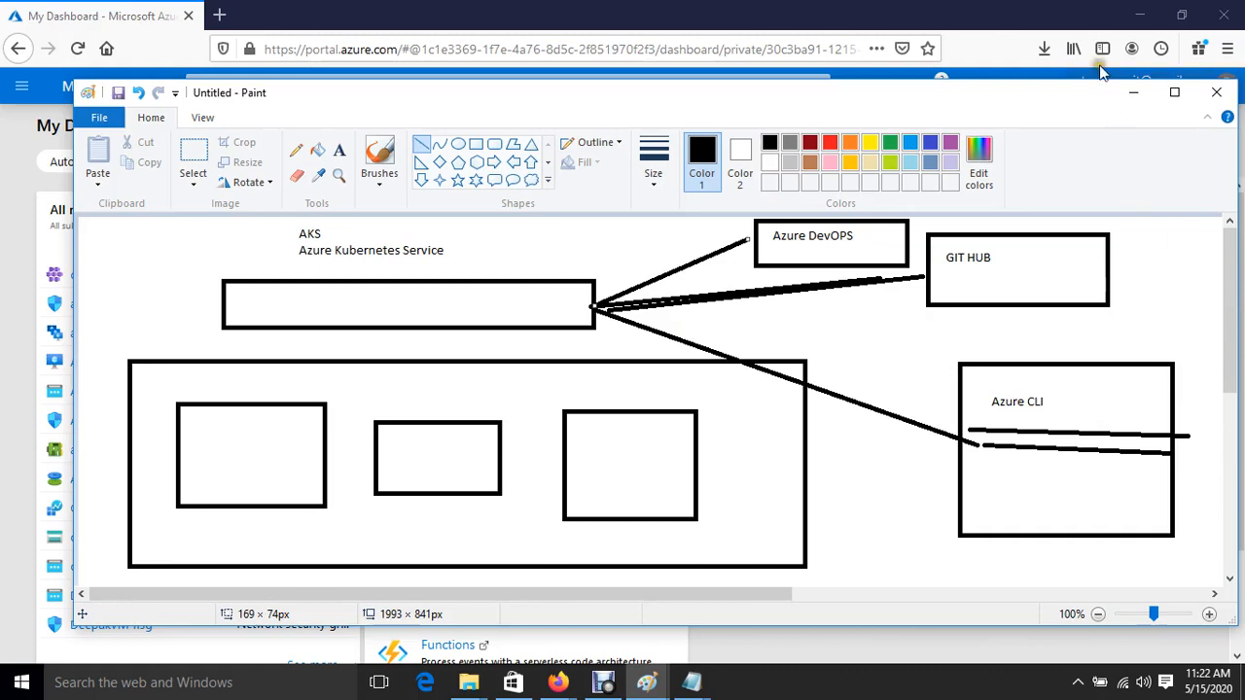
Switch to the Azure portal in the browser and open Kubernetes services from the Containers category of all services
click(1133, 92)
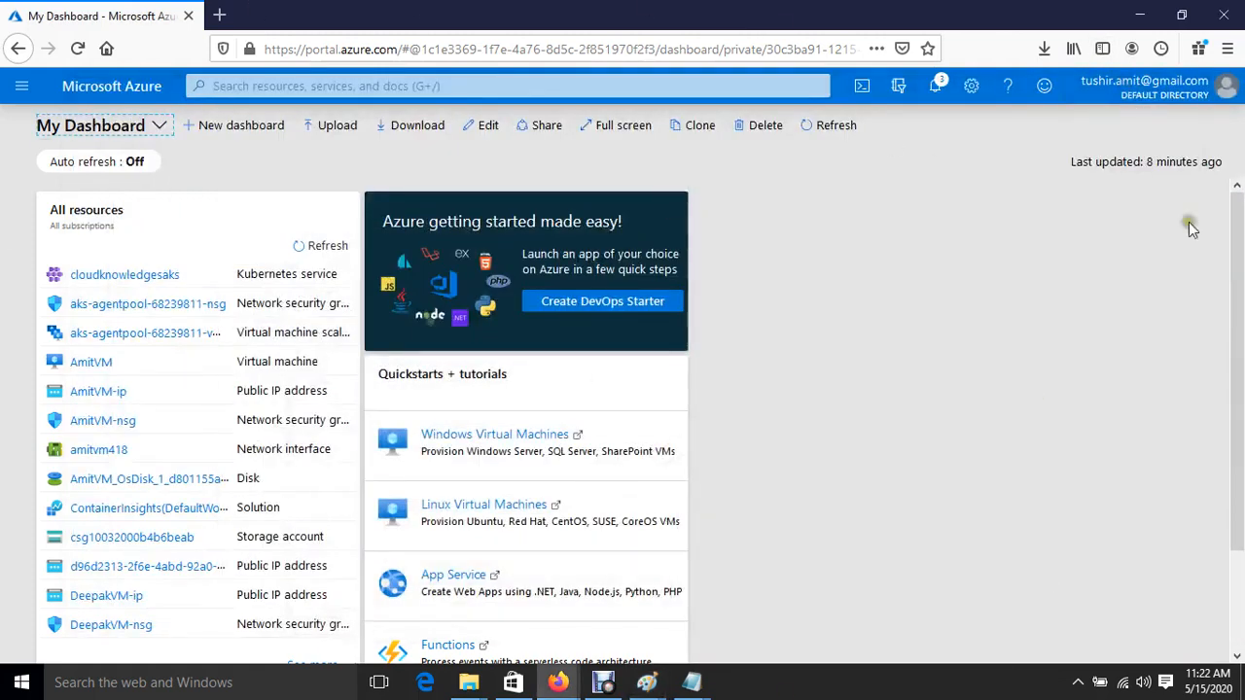
click(22, 89)
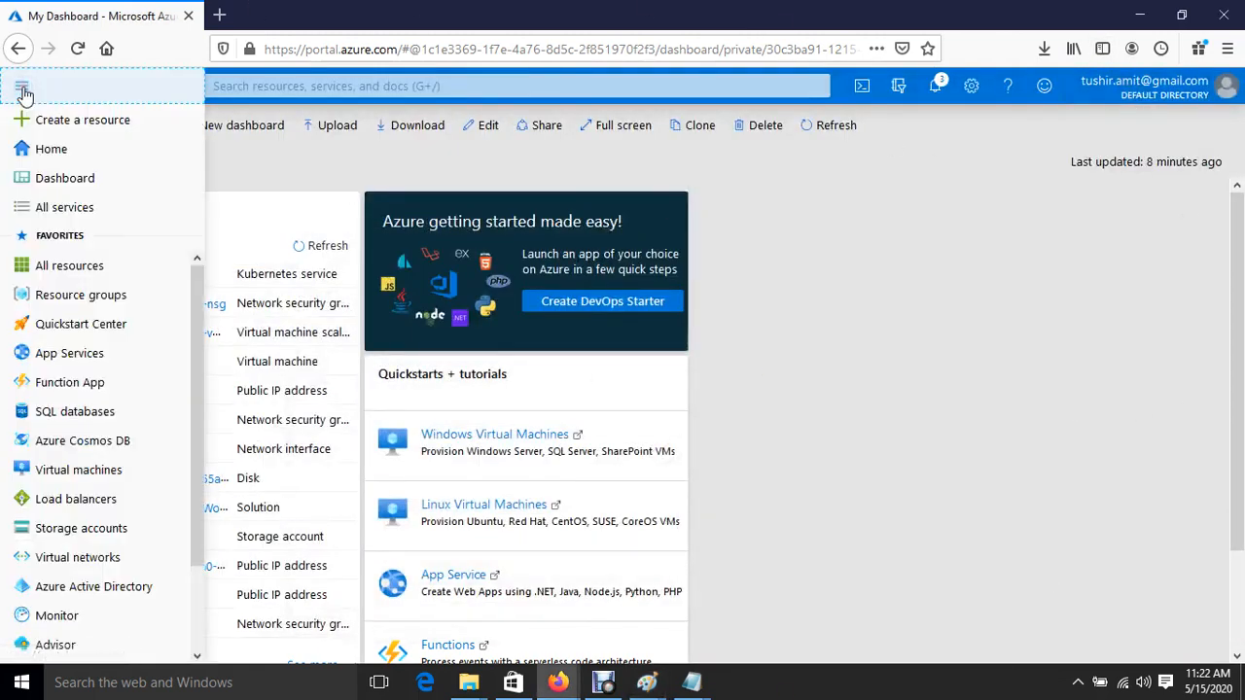
click(73, 214)
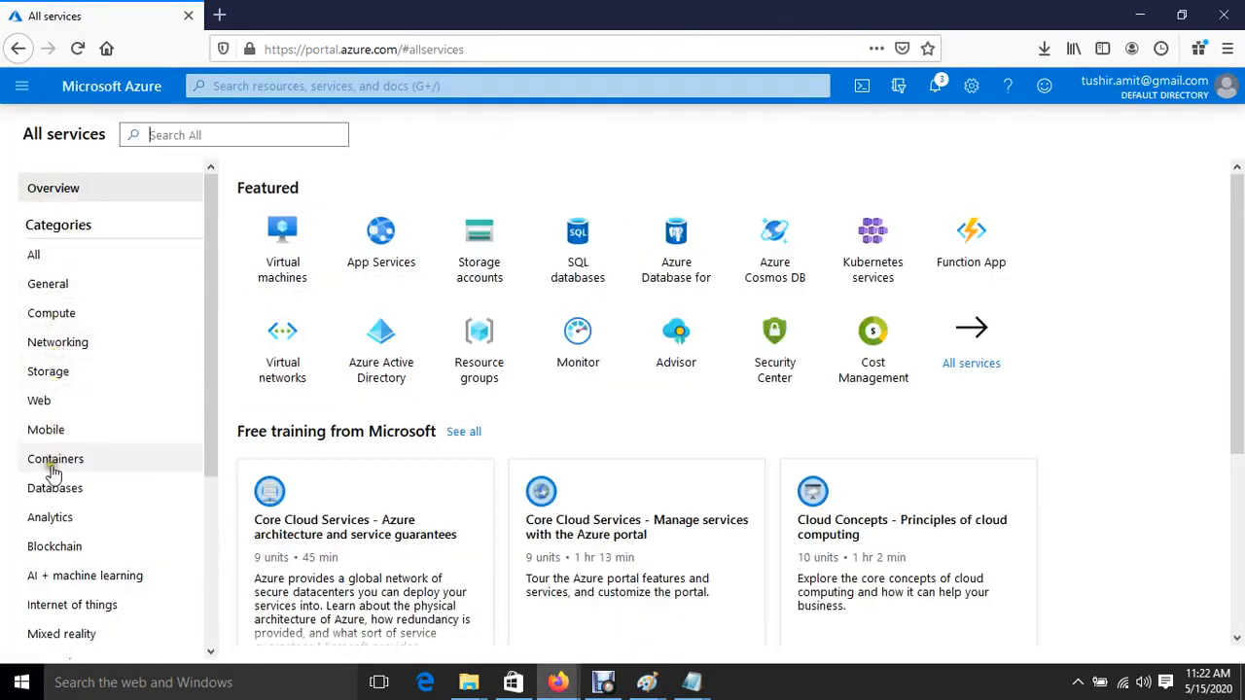
click(54, 461)
click(329, 259)
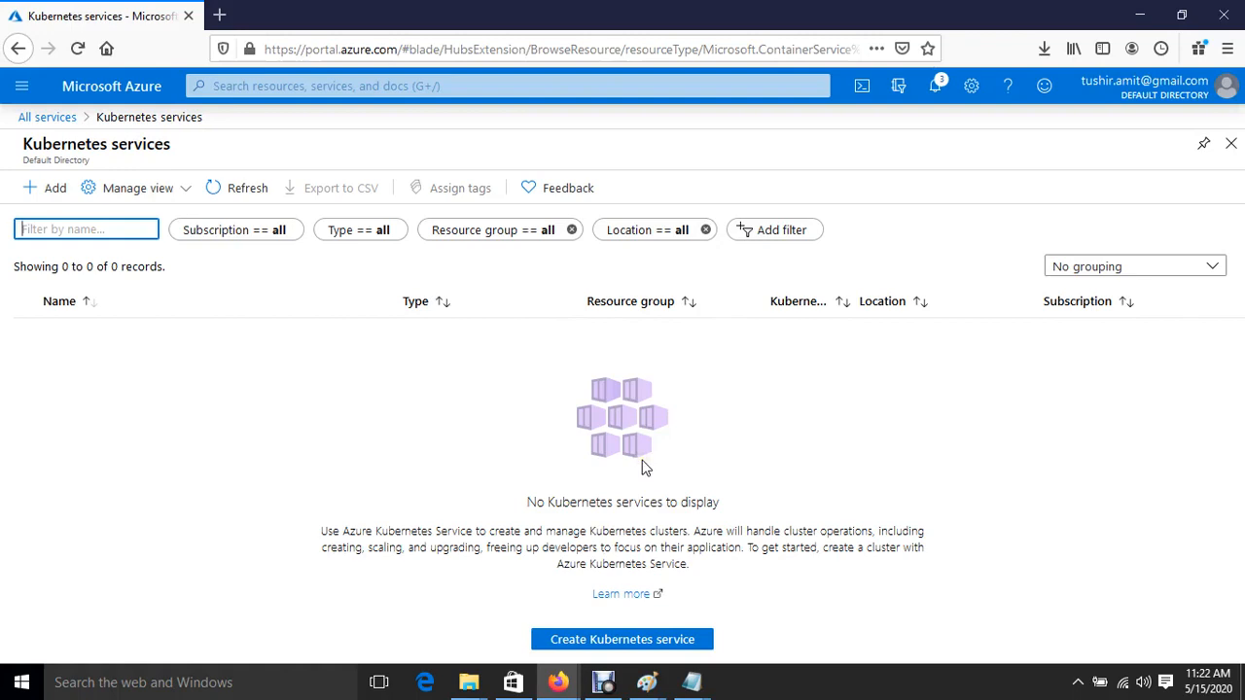
Examine the linked AKS quickstart documentation on creating a cluster with the Azure portal, and return to the Kubernetes services page
click(628, 595)
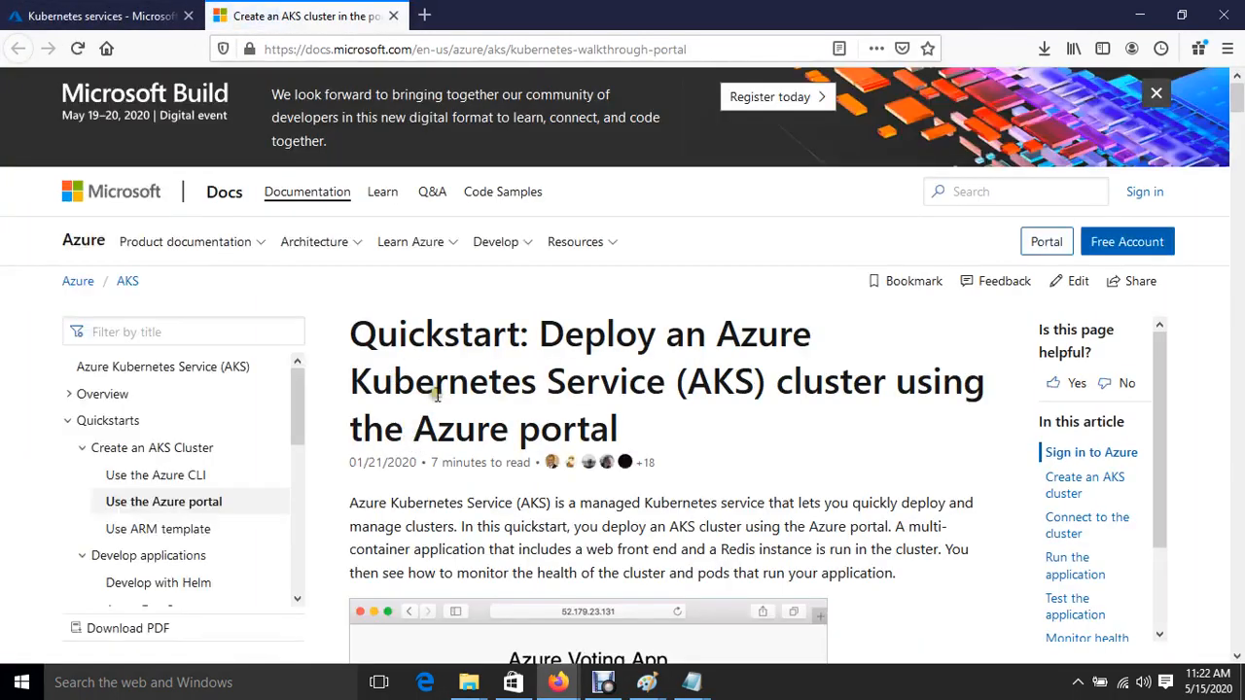
scroll(437, 394, down, 3)
scroll(518, 333, down, 4)
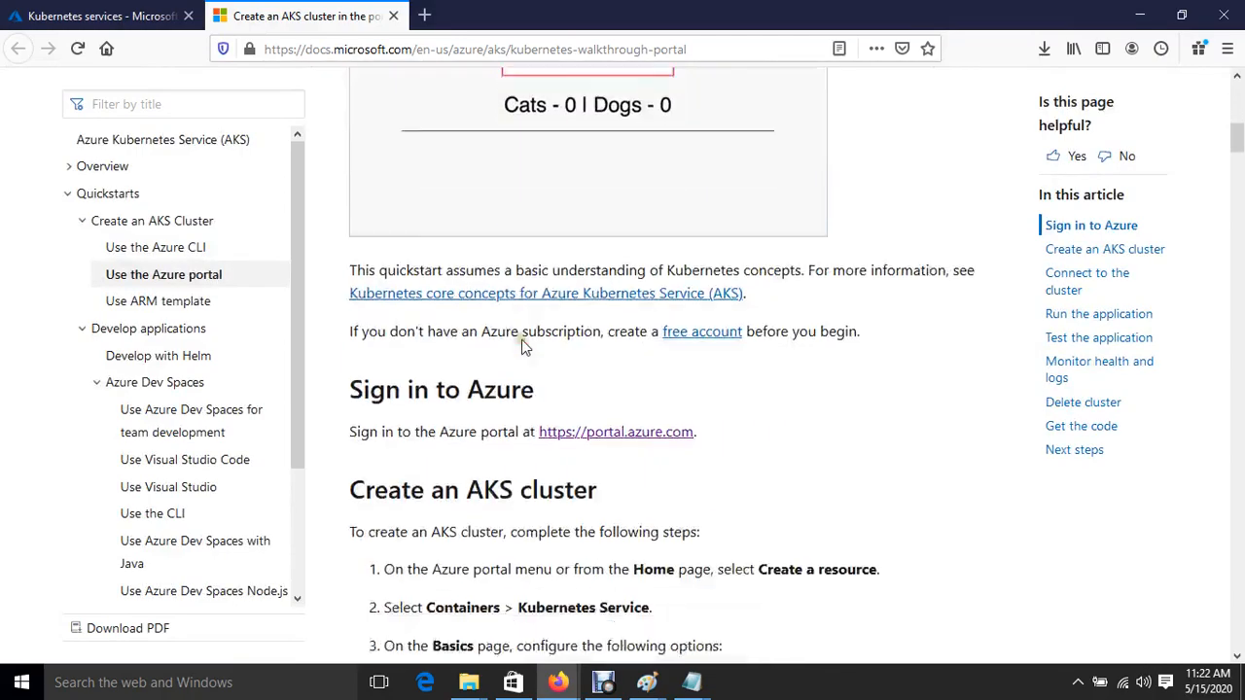
scroll(521, 339, down, 6)
scroll(491, 498, down, 5)
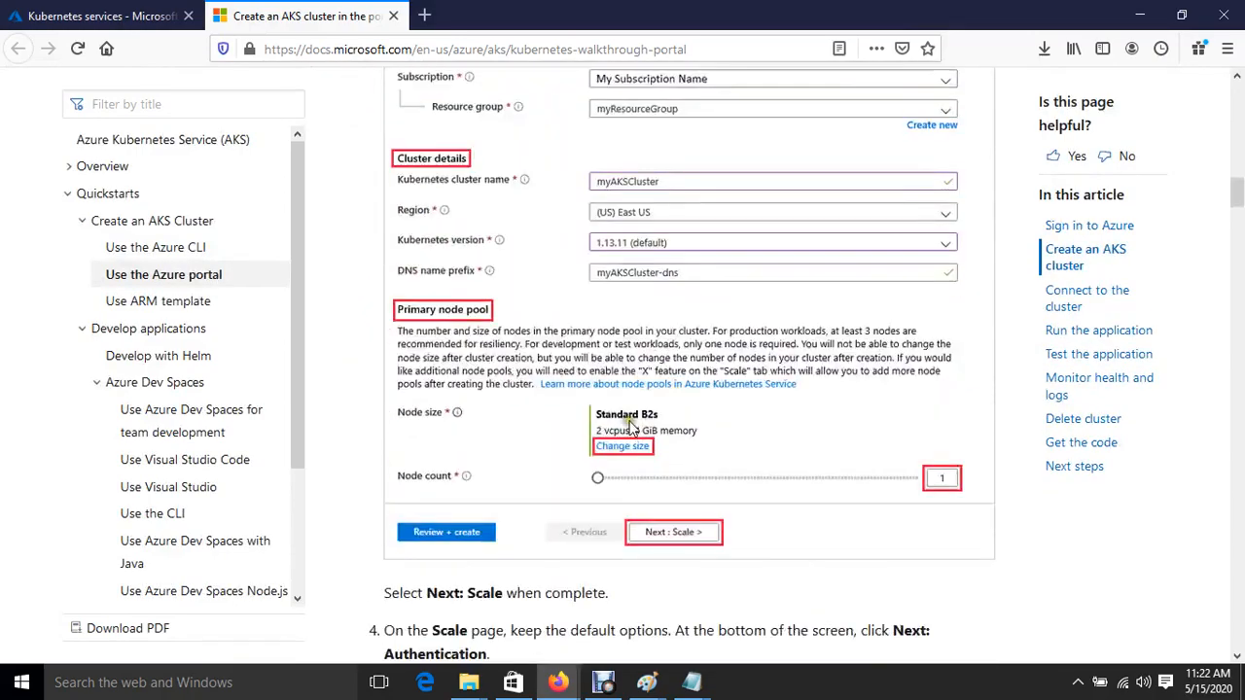
scroll(675, 408, down, 10)
scroll(667, 431, up, 7)
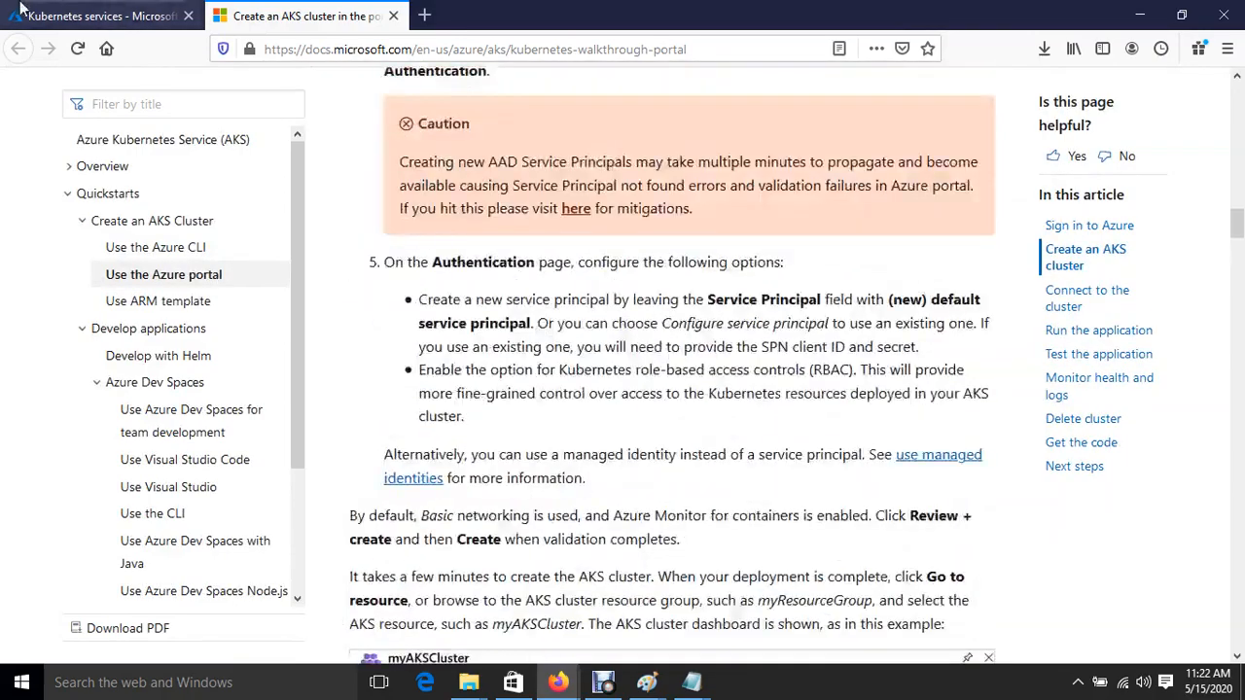
click(19, 10)
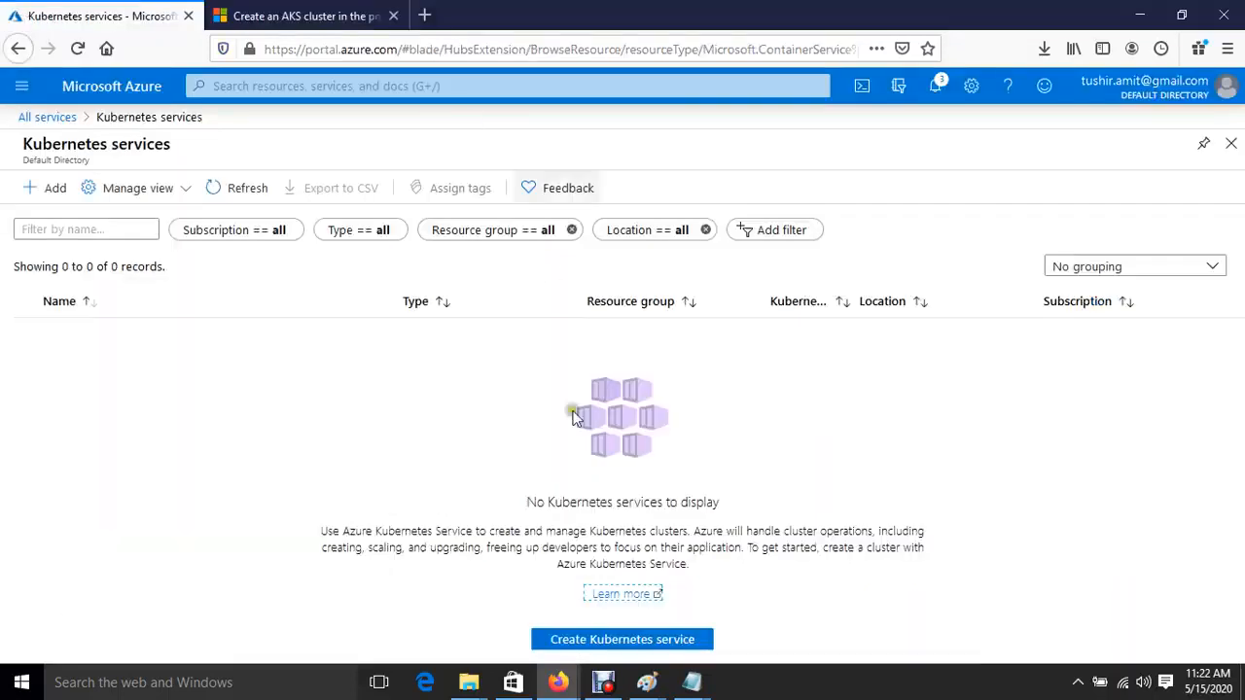
Start creating a new Kubernetes service from the Kubernetes services page
click(597, 642)
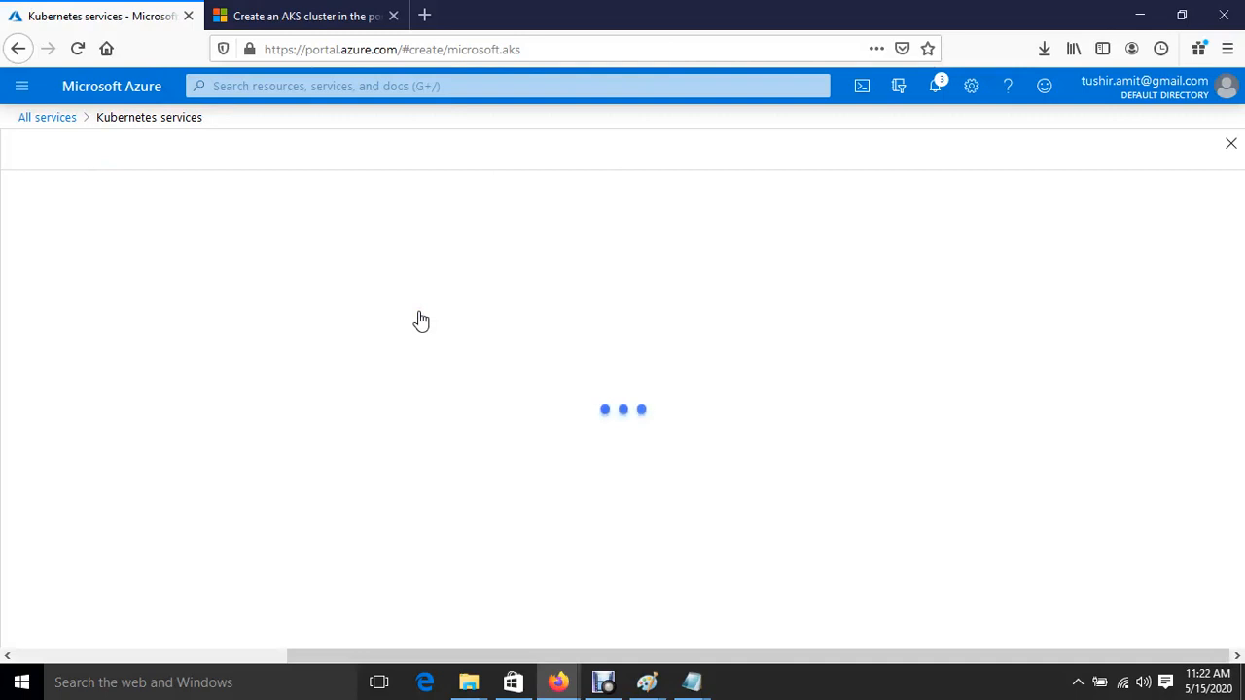
click(609, 689)
click(604, 683)
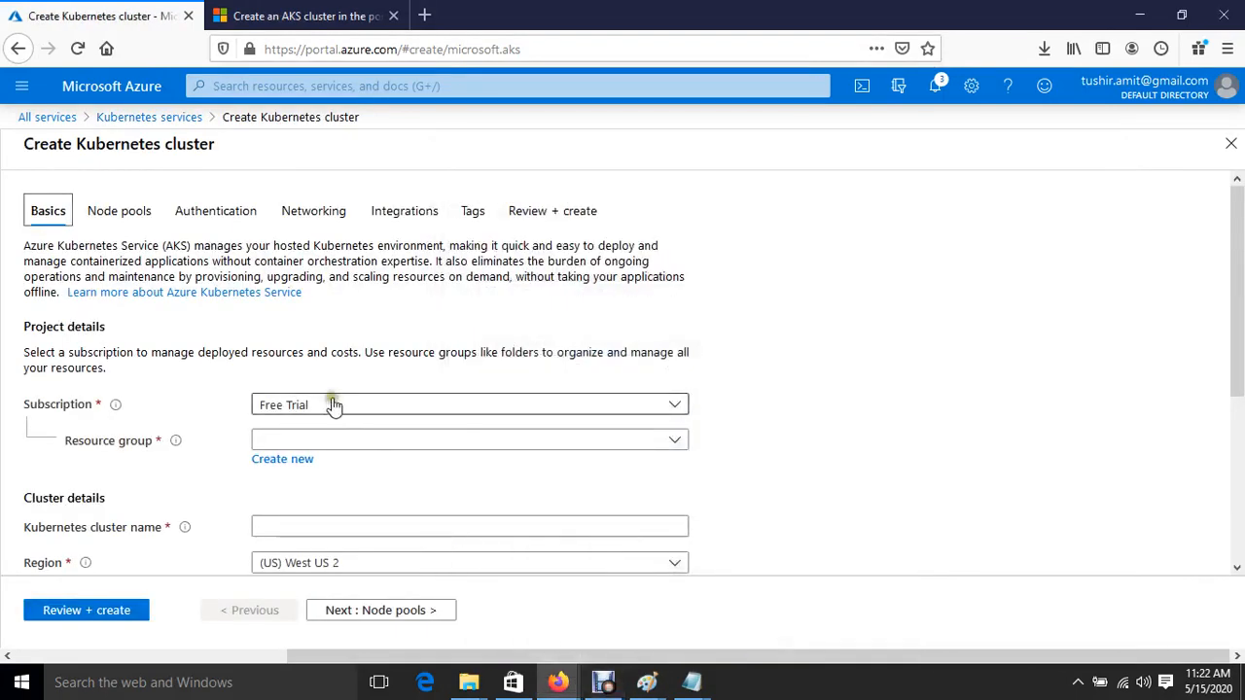
Create a new resource group named cloudknowledgesaks for the Kubernetes cluster
click(327, 440)
click(802, 471)
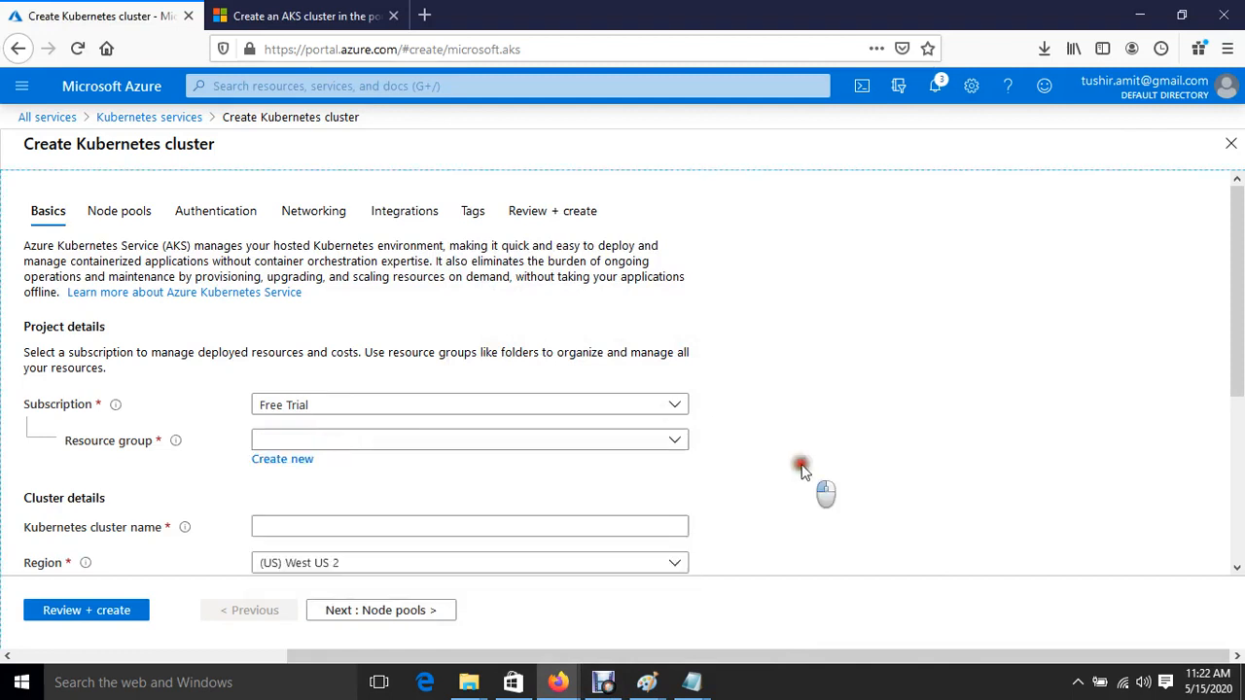
click(288, 445)
click(225, 487)
click(280, 462)
text(c)
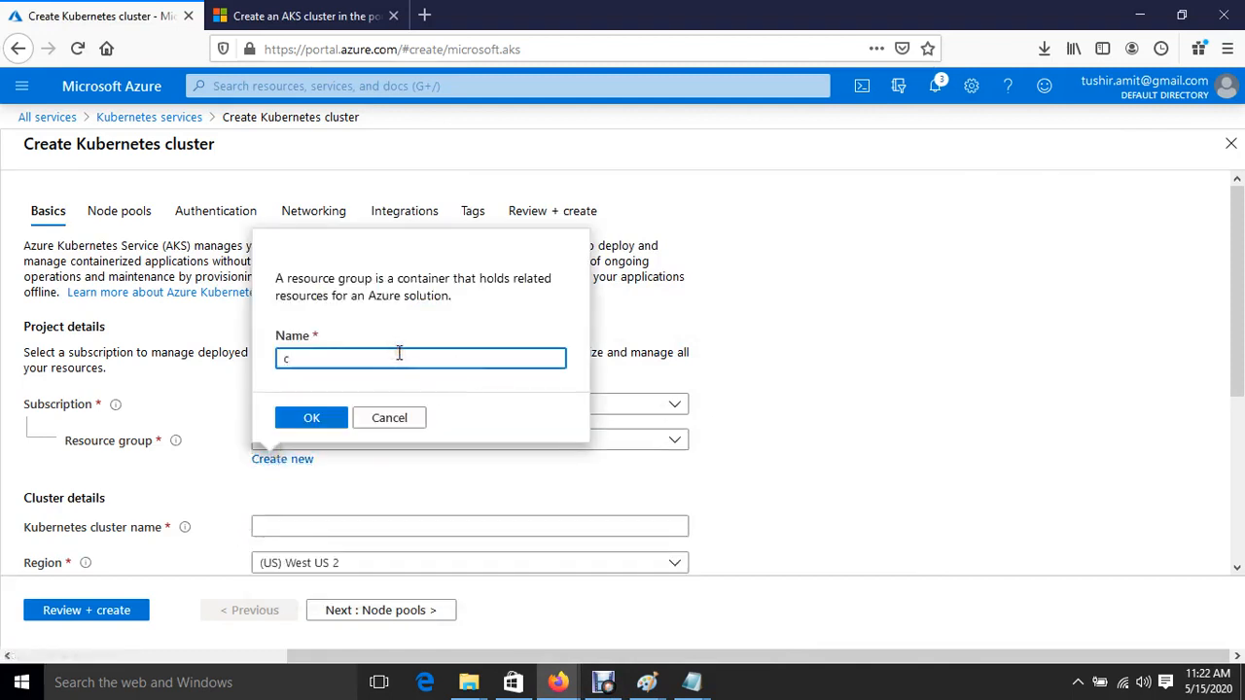
text(loudknowledges)
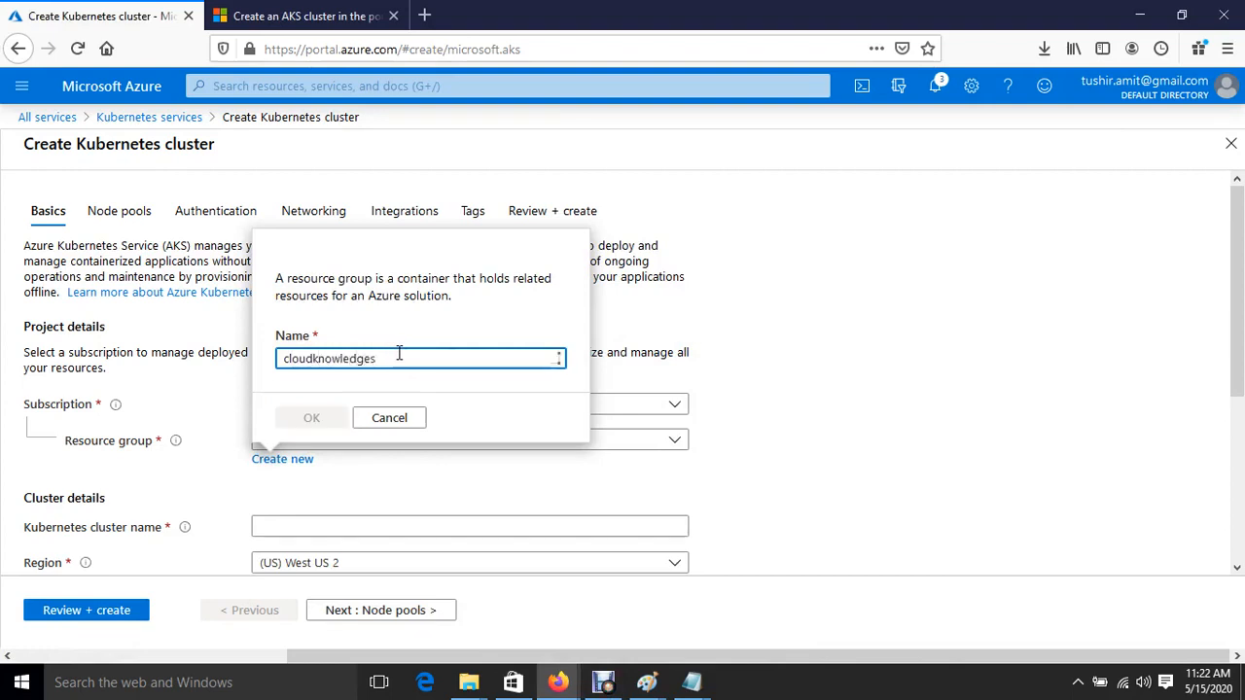
text(aks)
click(311, 418)
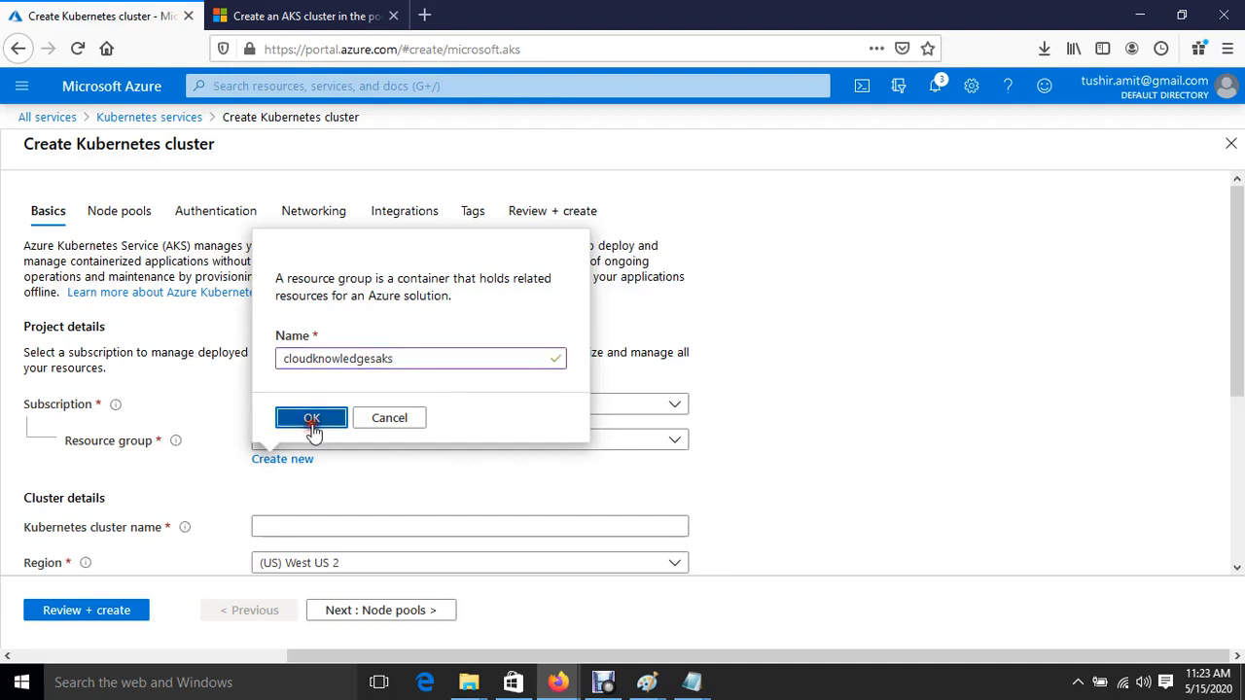
Set the Kubernetes cluster name to cloudknowledgesaks in the cluster details
scroll(597, 468, down, 2)
click(331, 339)
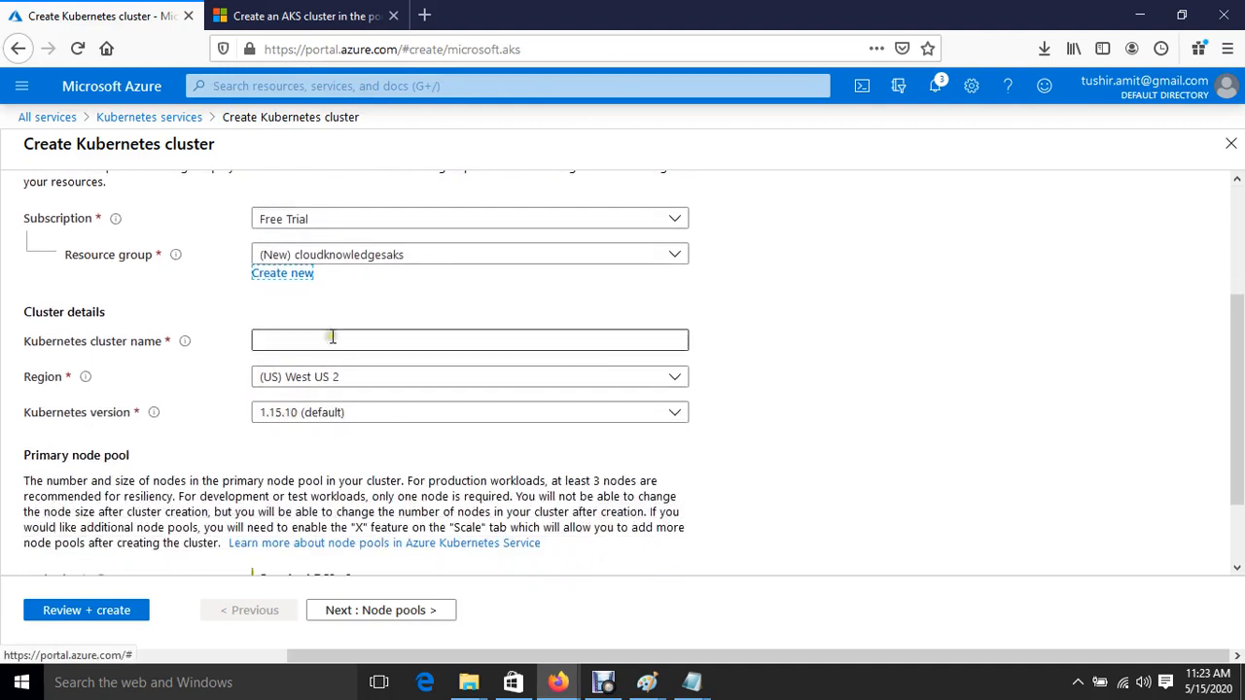
text(cloud)
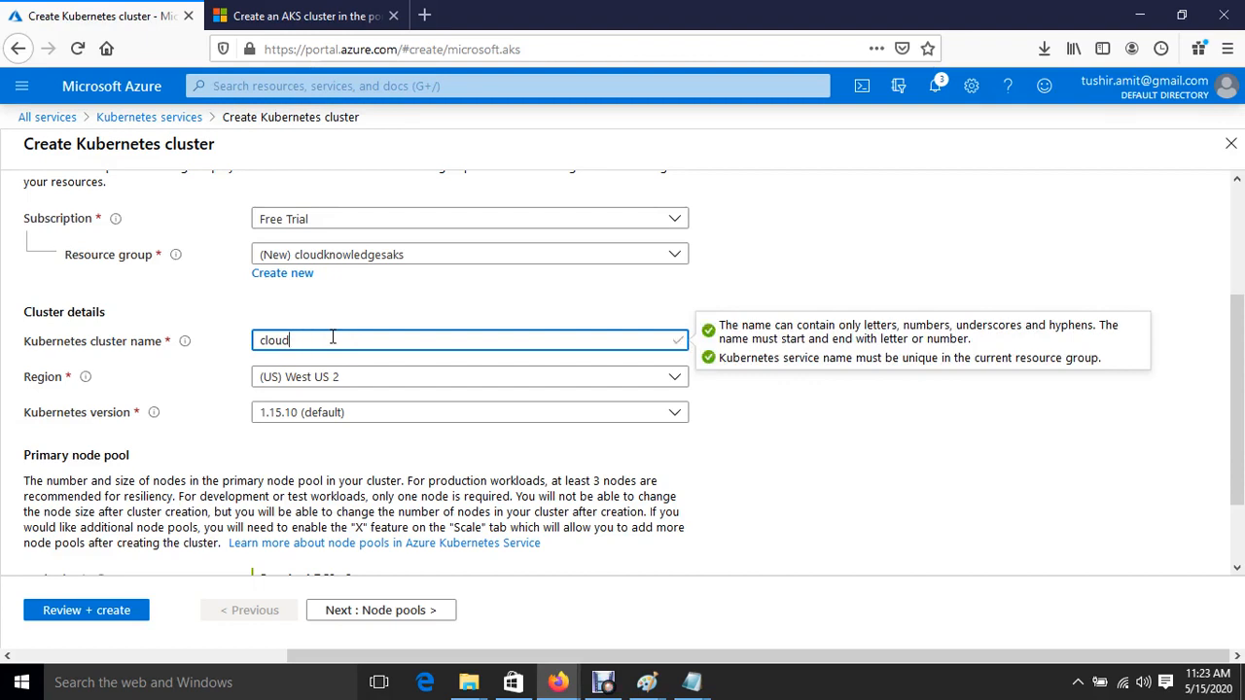
text(knowledgesaks)
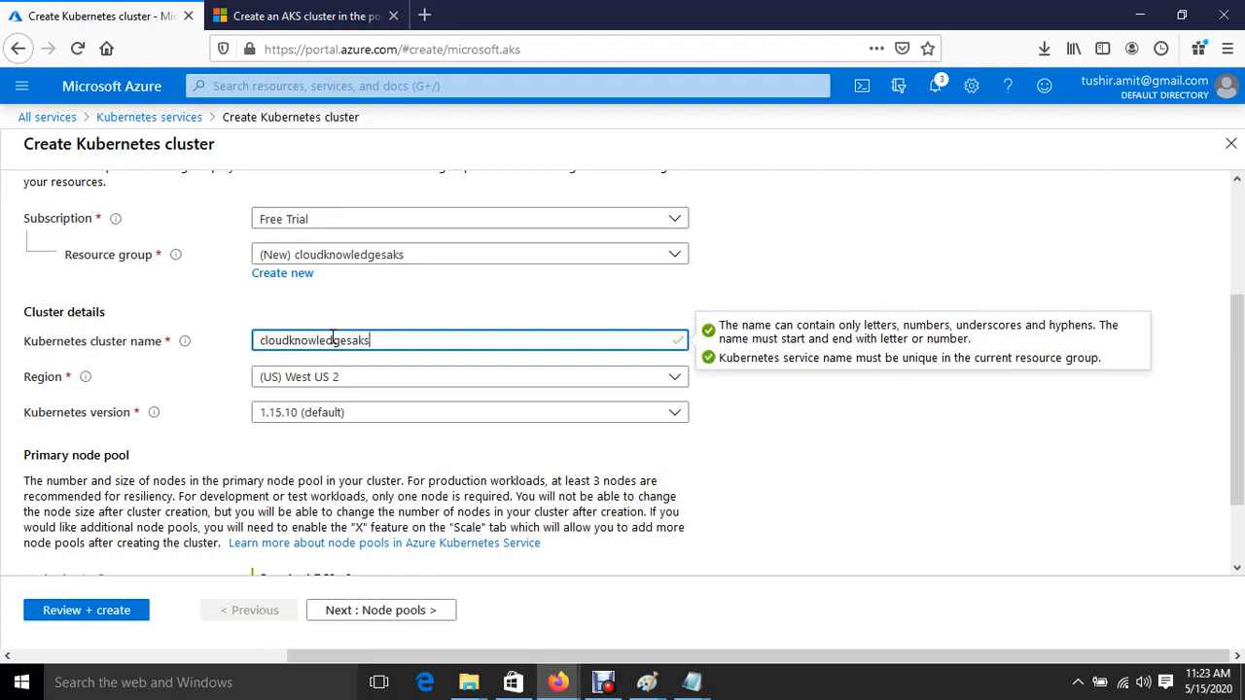
Set the cluster's region to (US) East US and its Kubernetes version to 1.17.3 (preview)
click(477, 382)
click(313, 465)
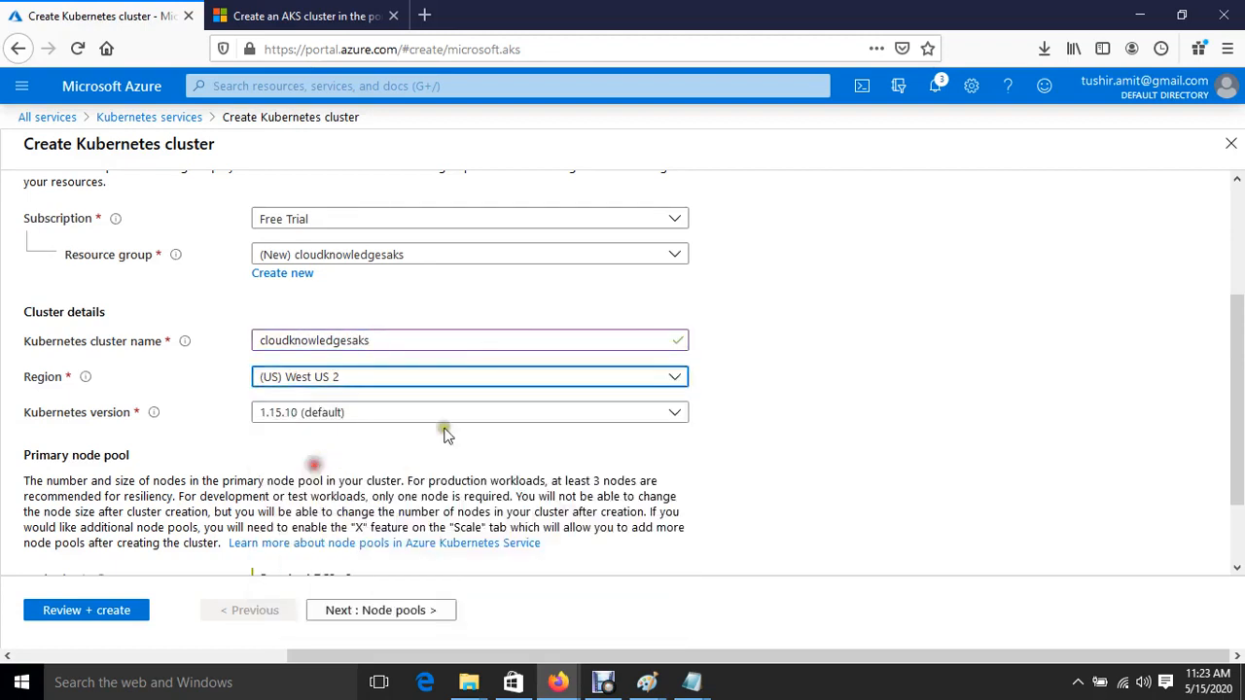
click(367, 414)
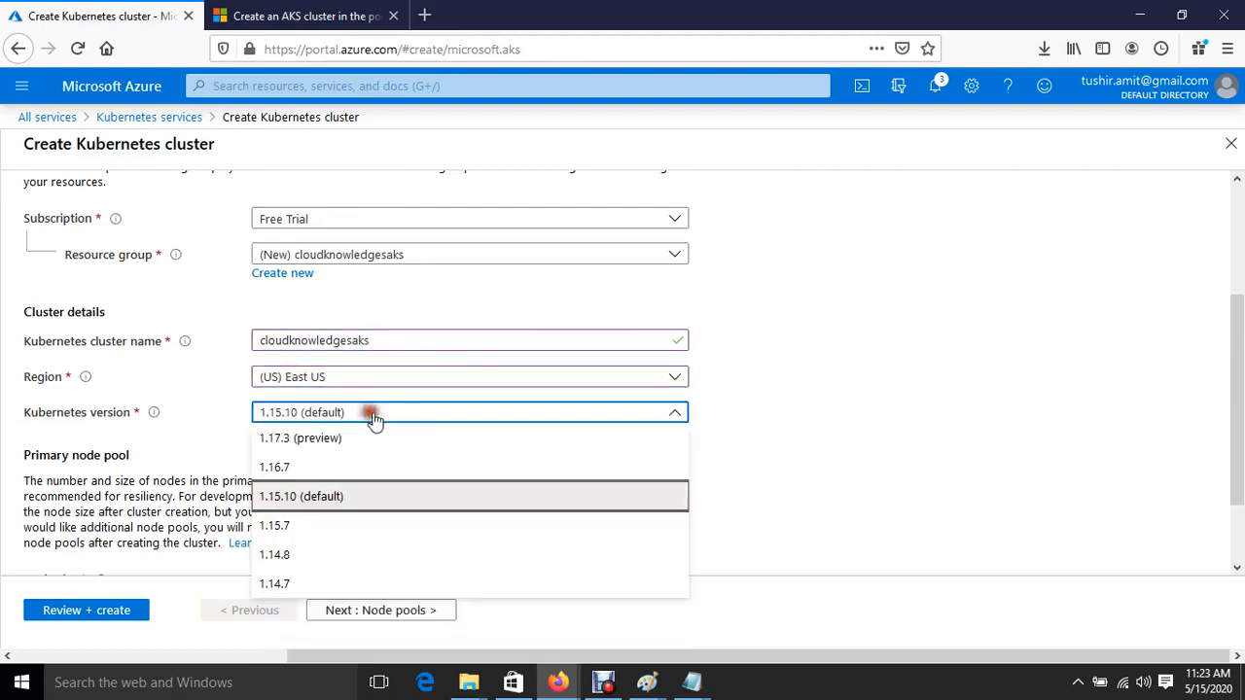
click(295, 437)
Examine the primary node pool guidance on node counts for production and for development or test workloads
scroll(494, 470, down, 2)
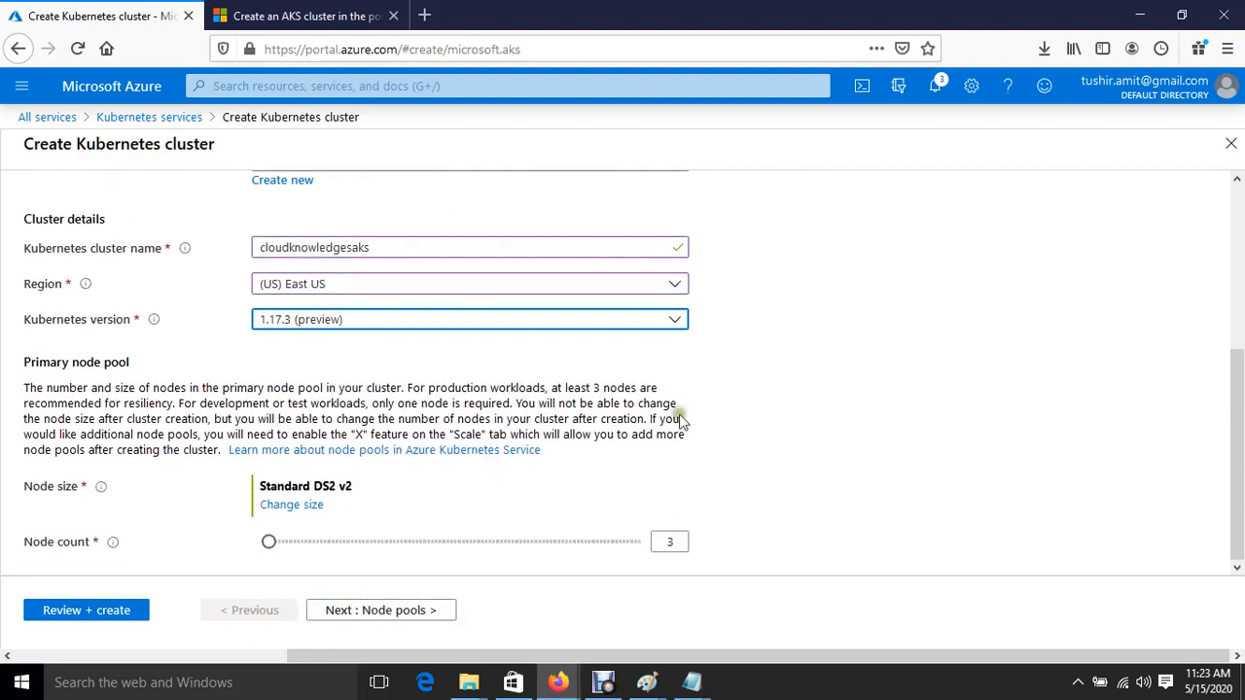
drag(26, 387, 675, 392)
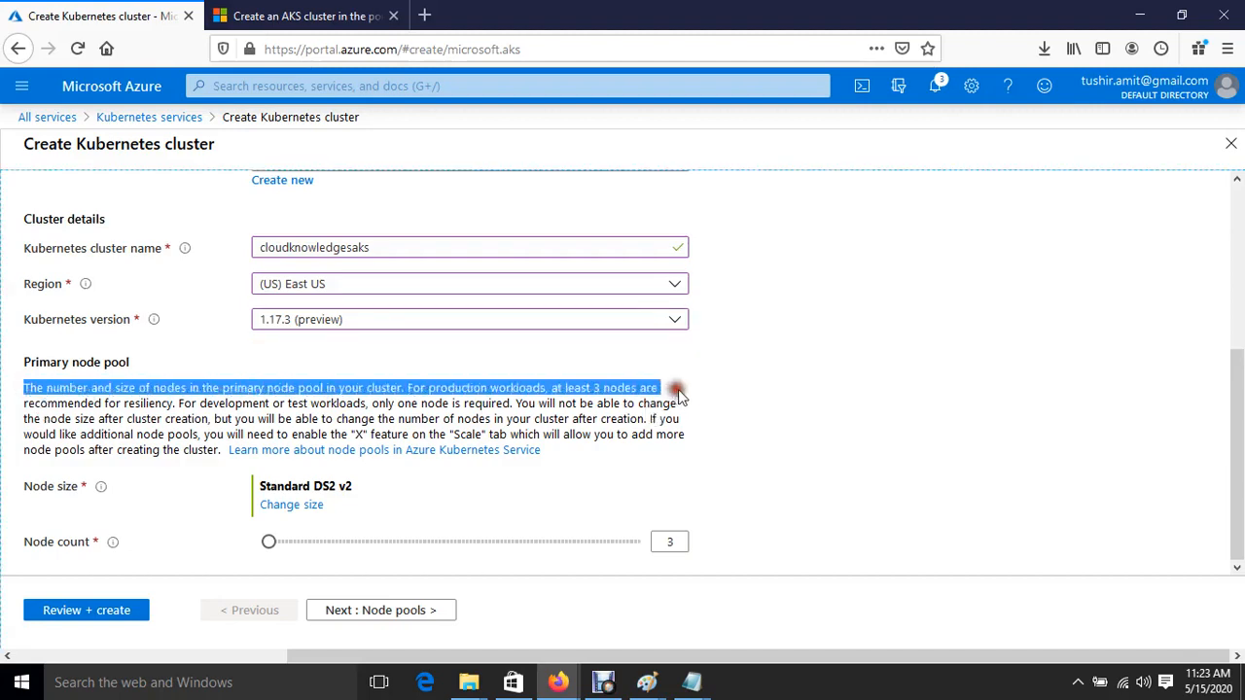
click(717, 442)
scroll(476, 436, up, 3)
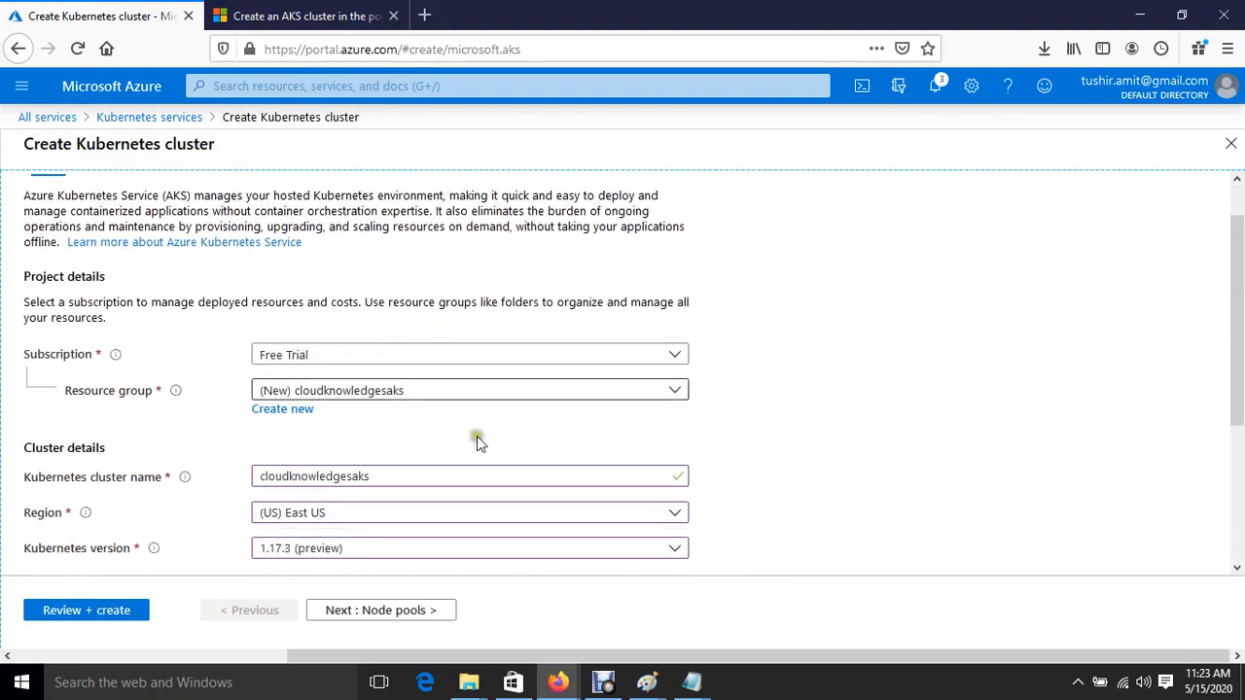
scroll(477, 436, down, 3)
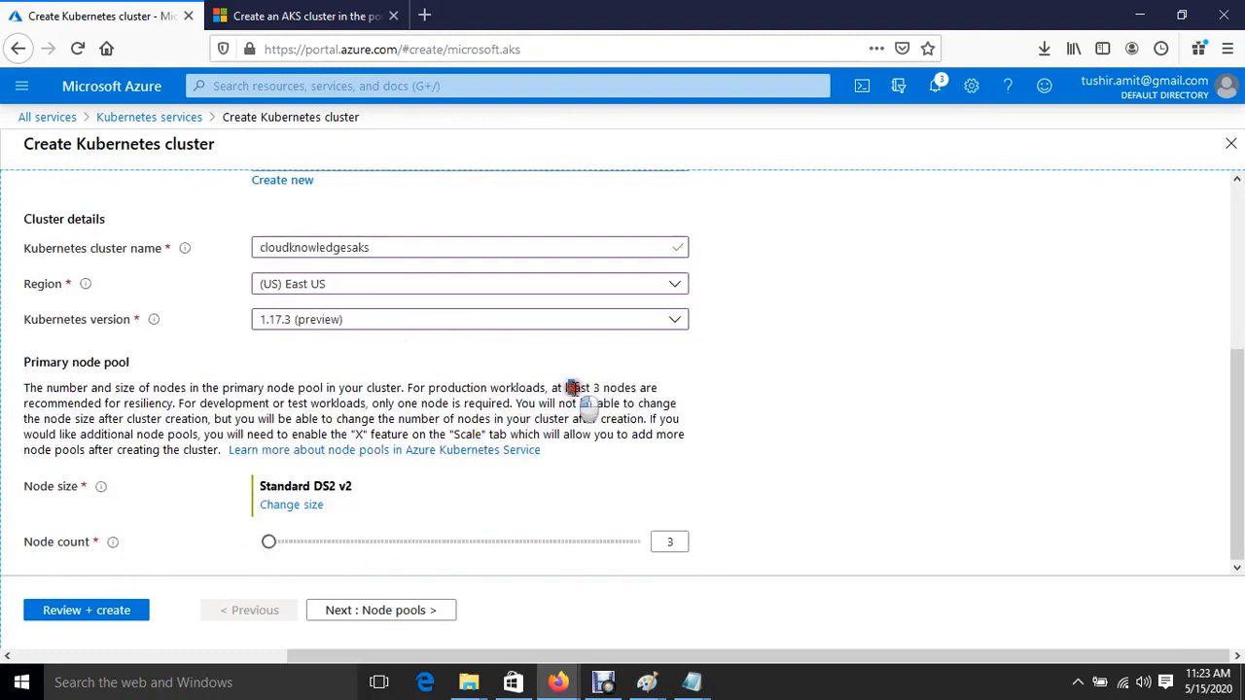
drag(567, 388, 750, 392)
drag(24, 388, 647, 388)
click(361, 388)
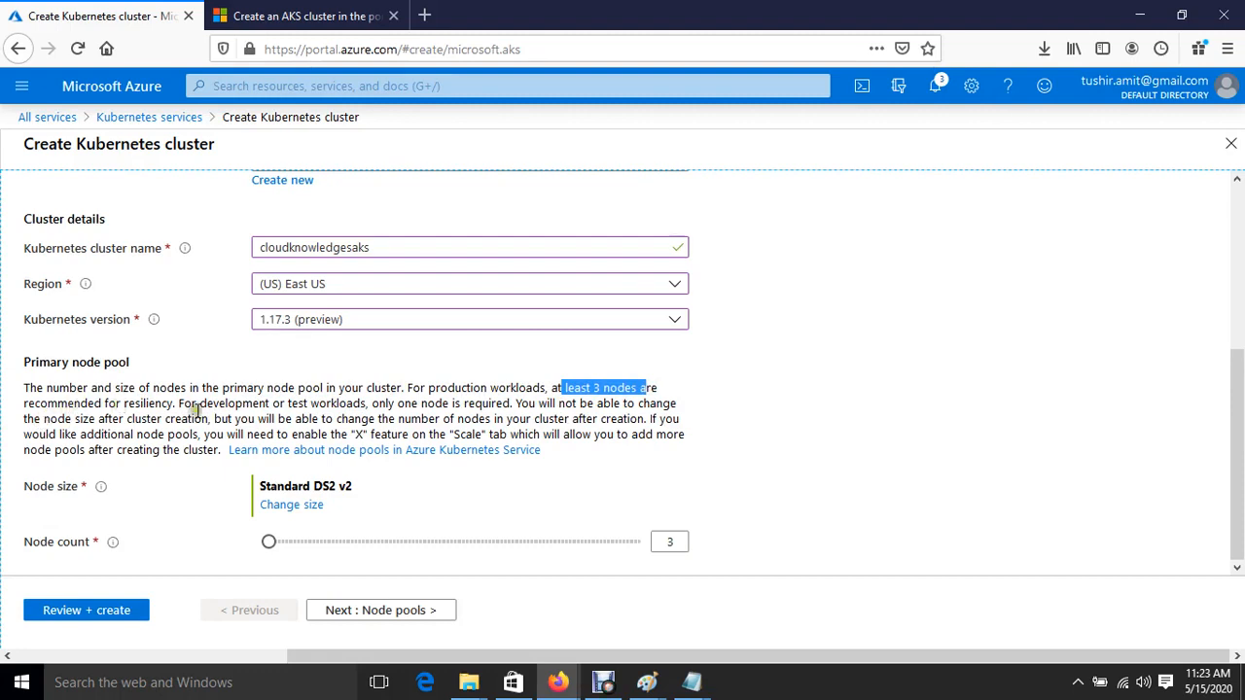
drag(205, 403, 281, 404)
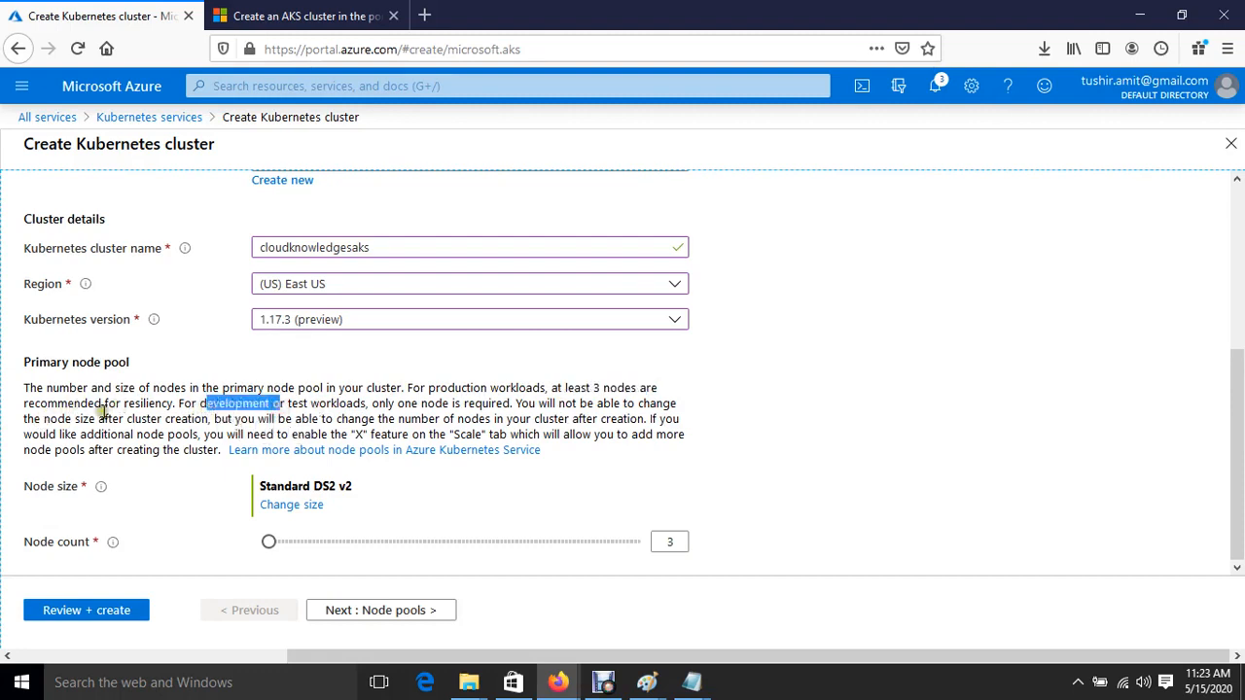
drag(59, 414, 266, 404)
drag(362, 387, 603, 388)
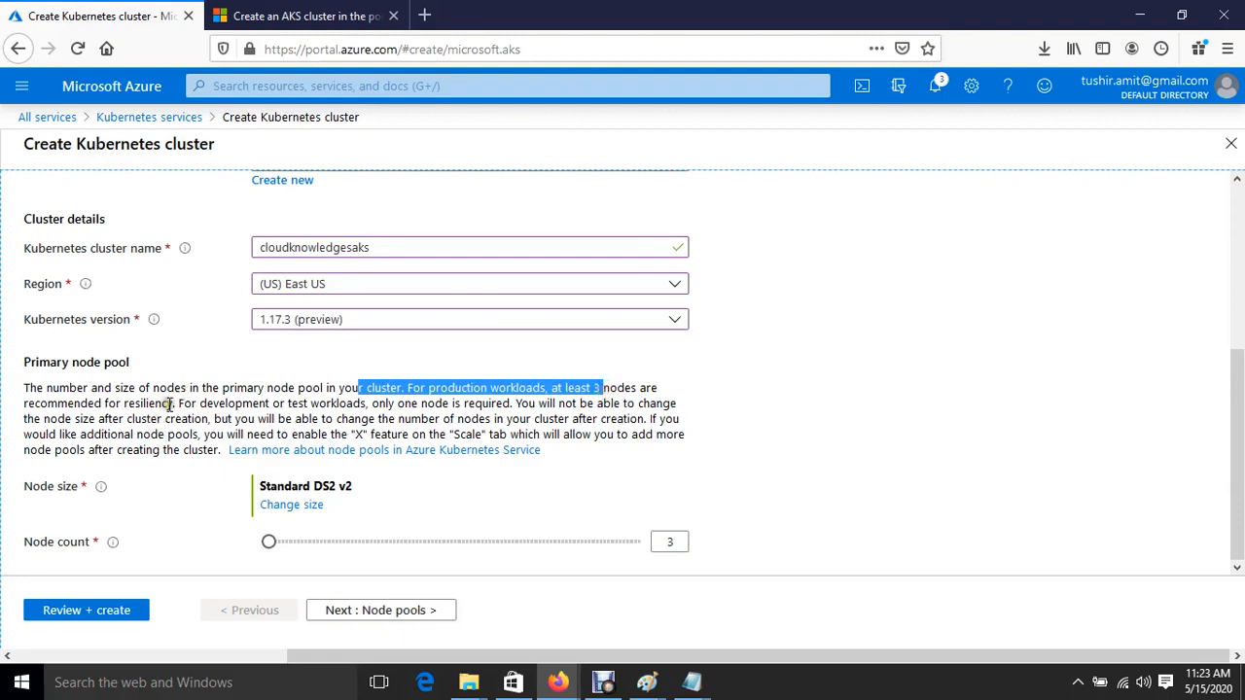
drag(178, 403, 546, 402)
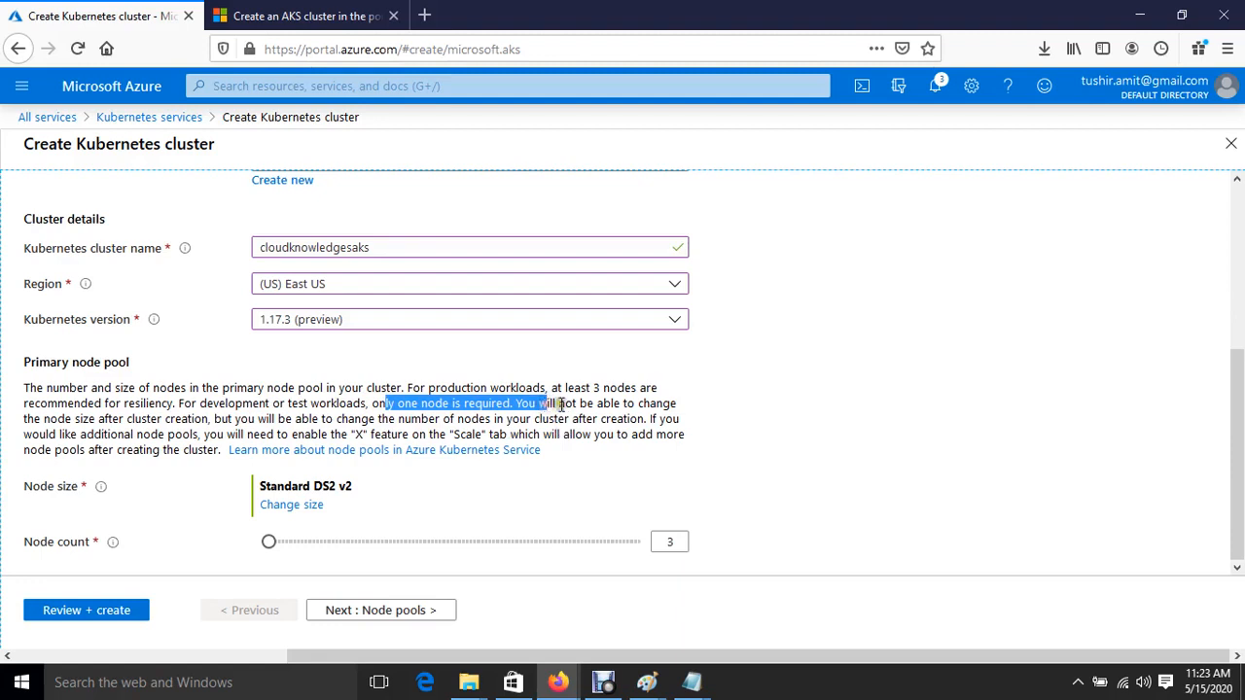
click(710, 407)
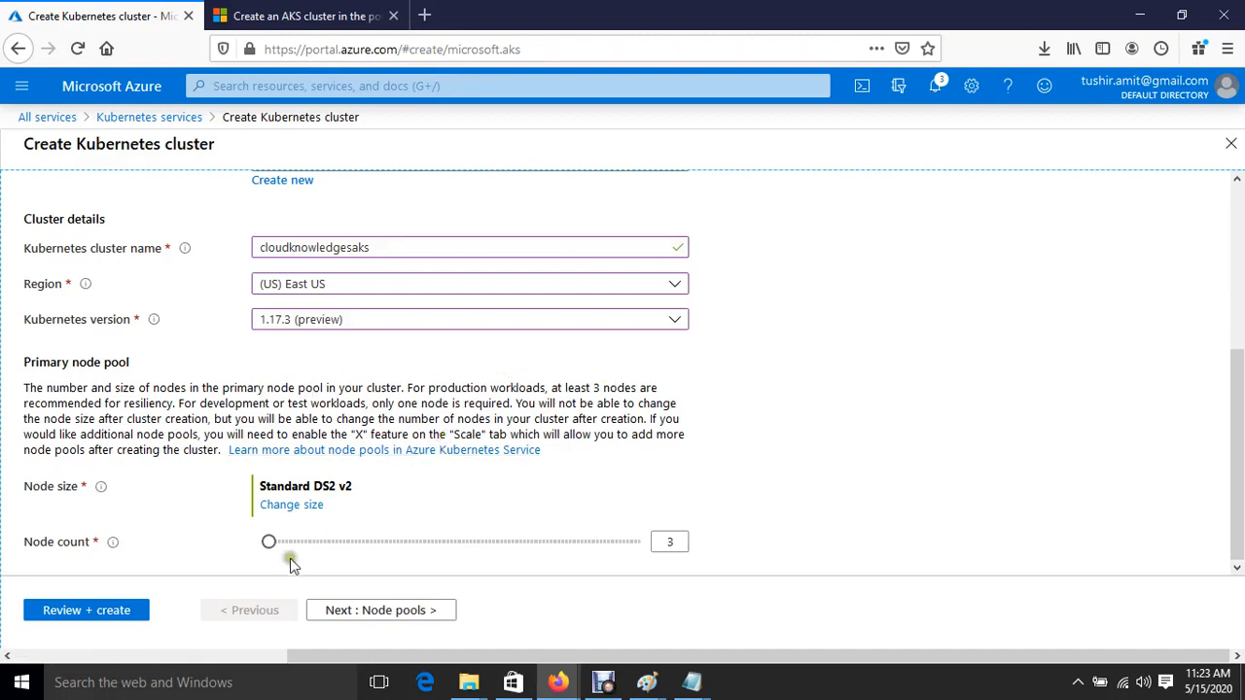
View the VM sizes available for the primary node pool and close the list without choosing another size
click(270, 542)
click(290, 510)
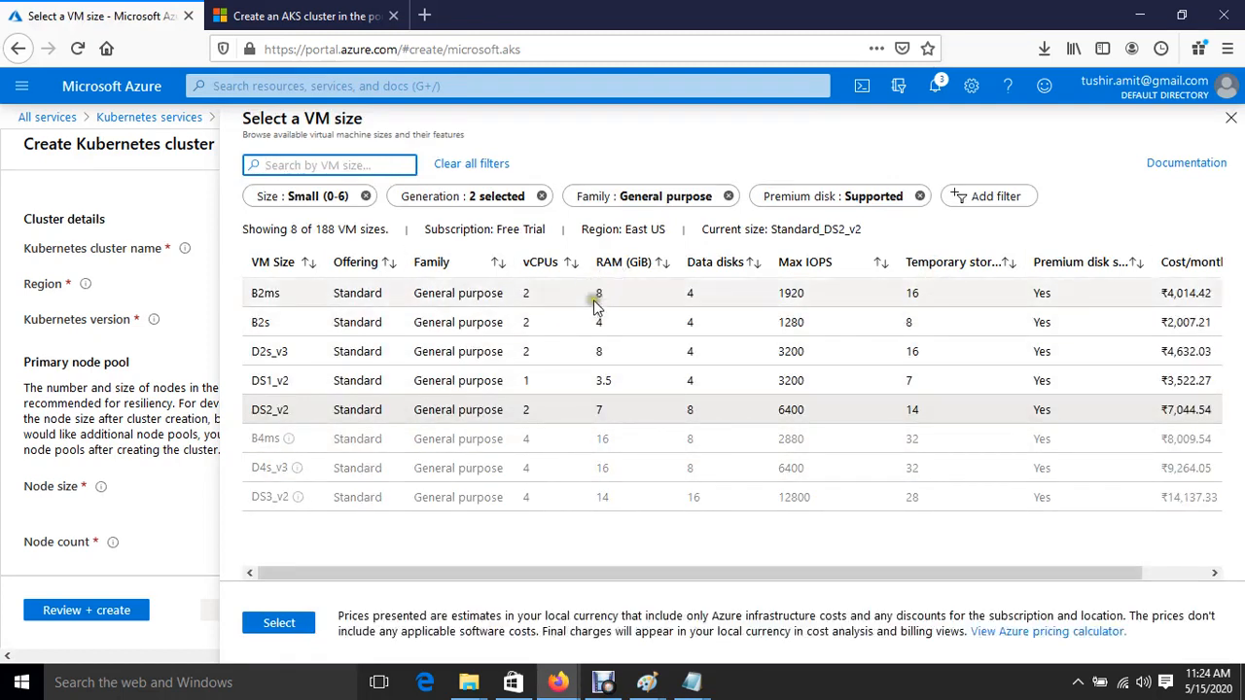
click(1231, 118)
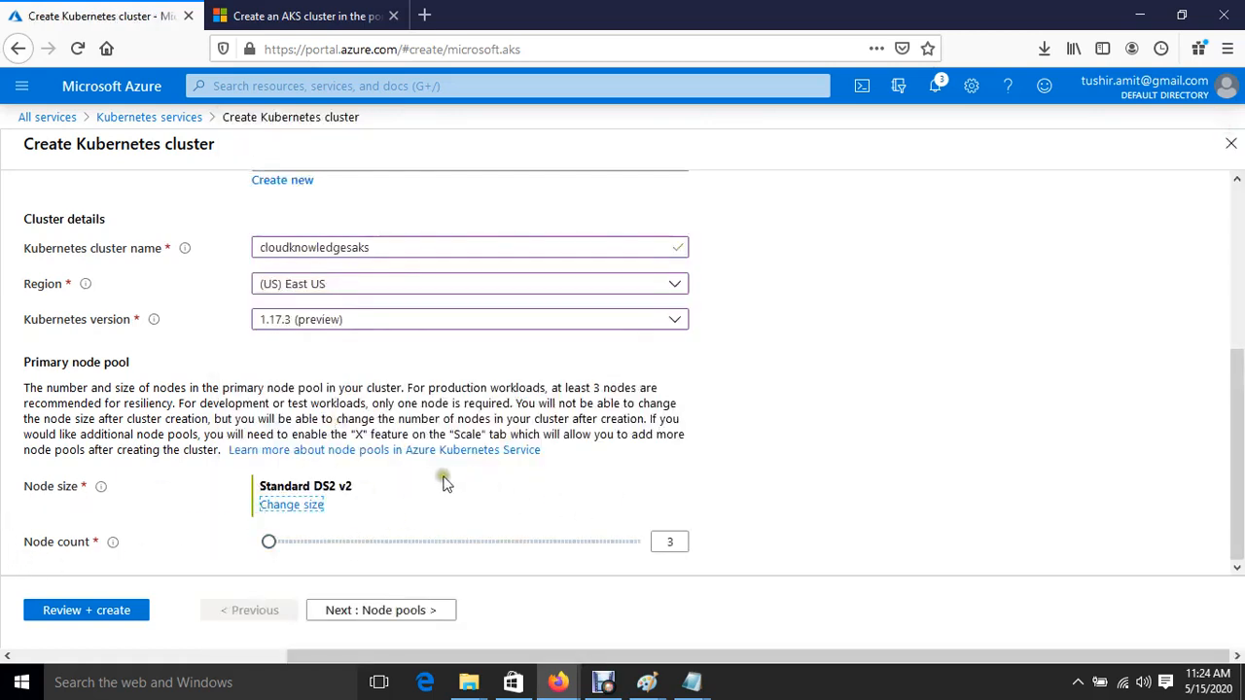
Set the primary node pool's node count to 1 and continue to the node pools settings
drag(268, 542, 738, 552)
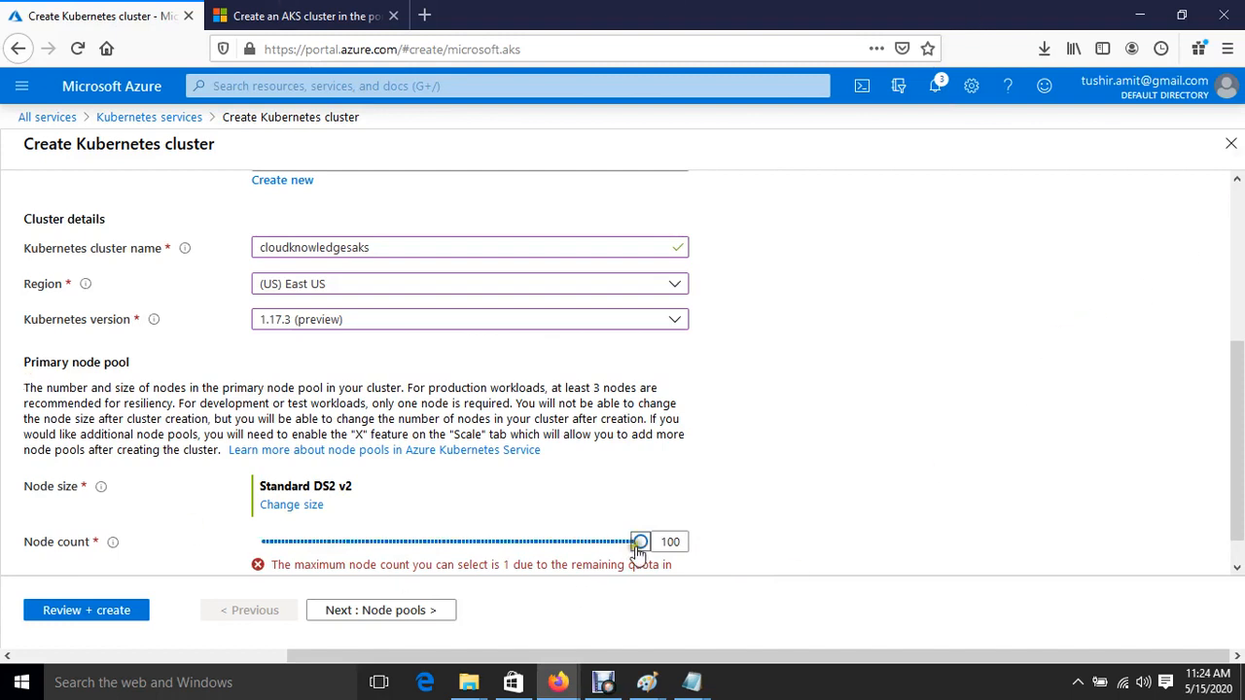
drag(640, 542, 182, 544)
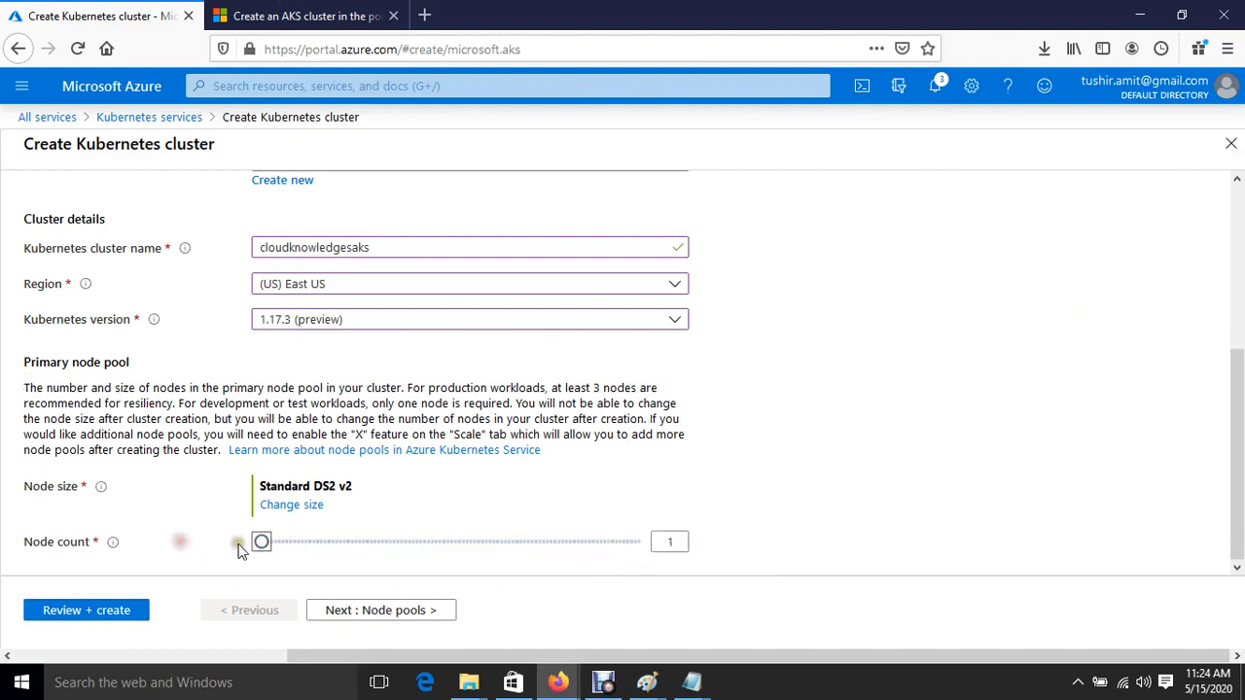
drag(259, 543, 265, 543)
drag(264, 542, 241, 543)
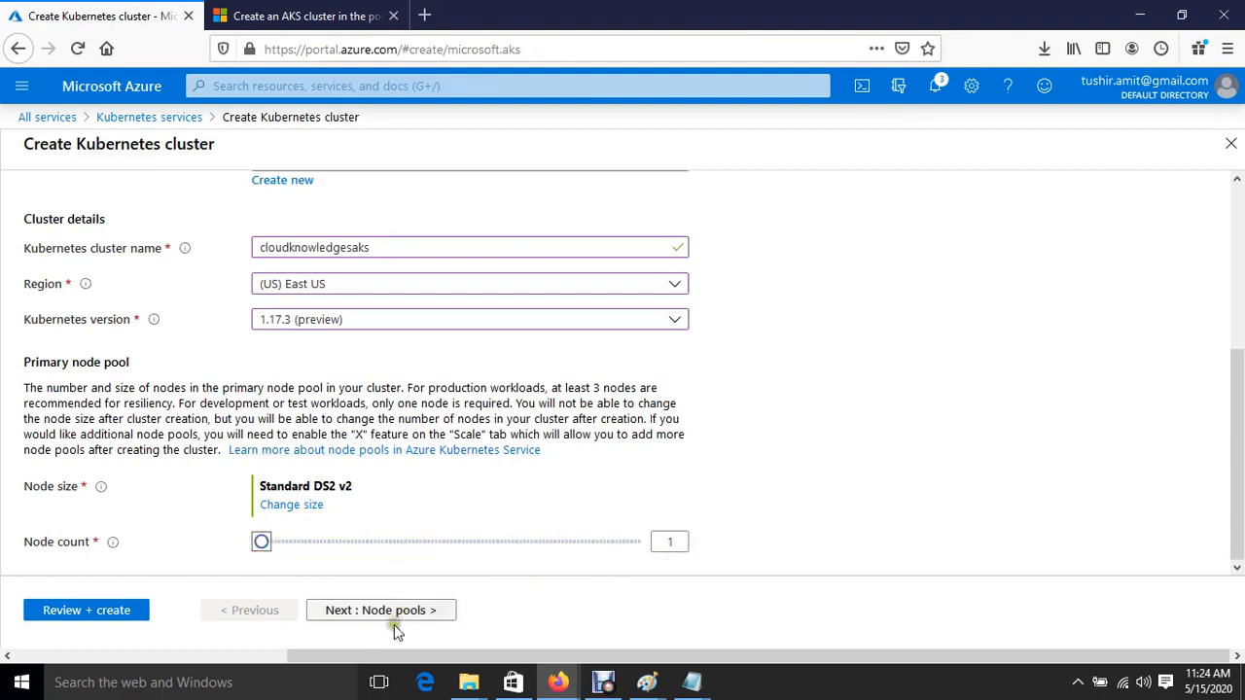
click(367, 615)
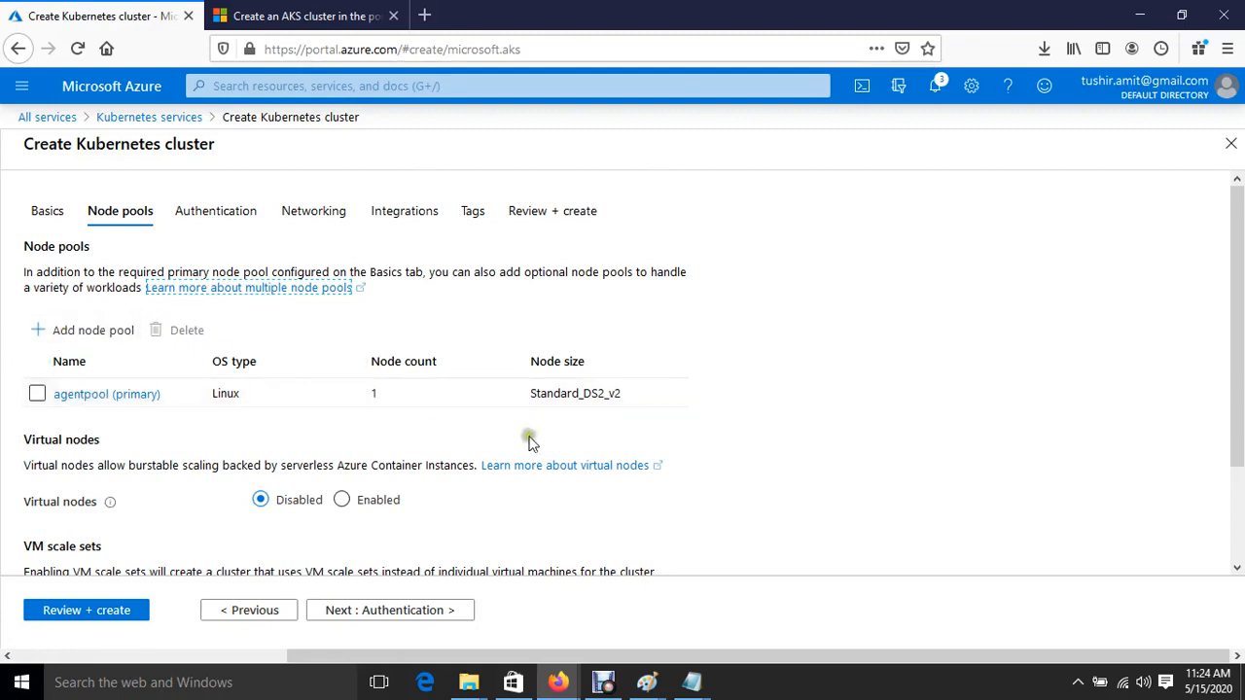
Open a blank Paint drawing and draw a wide outer rectangle about 841 × 181 px
key(super+r)
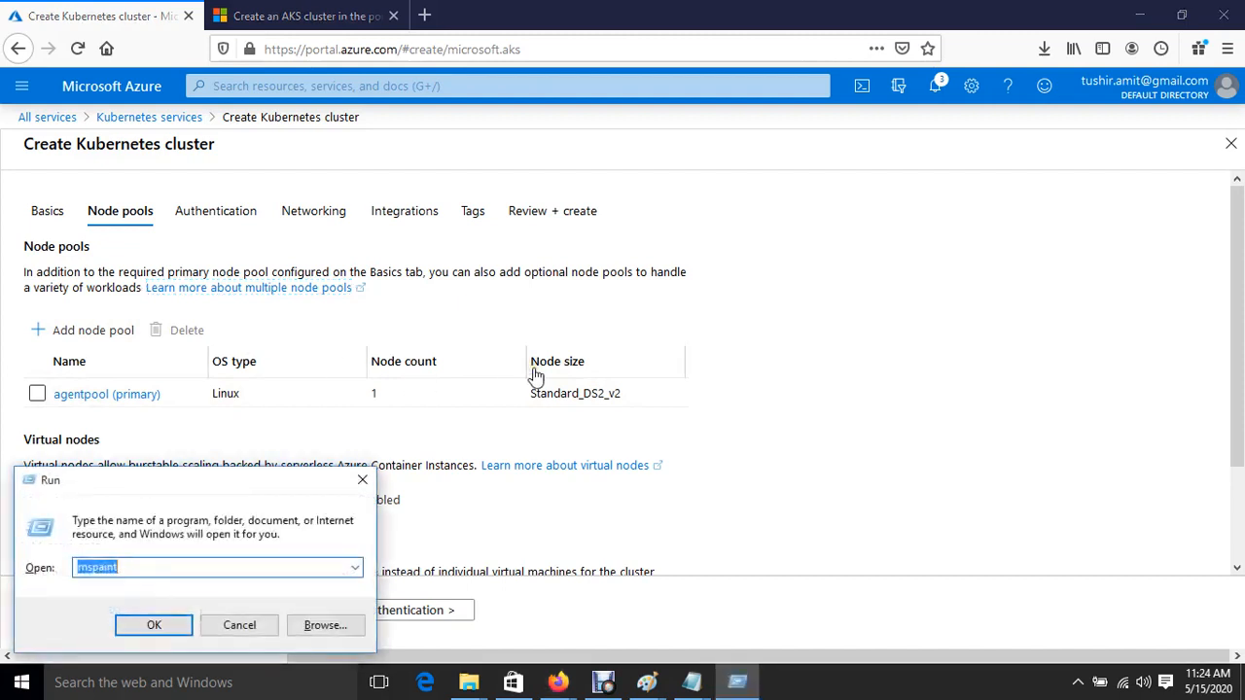
key(Return)
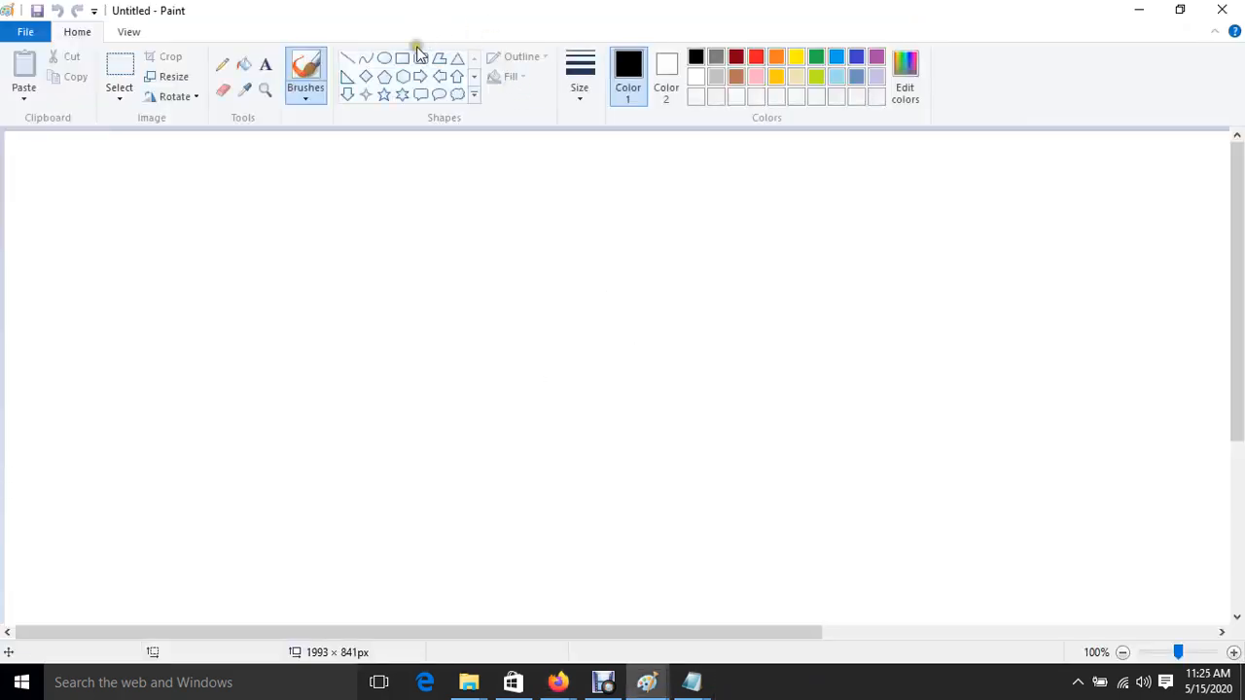
click(402, 61)
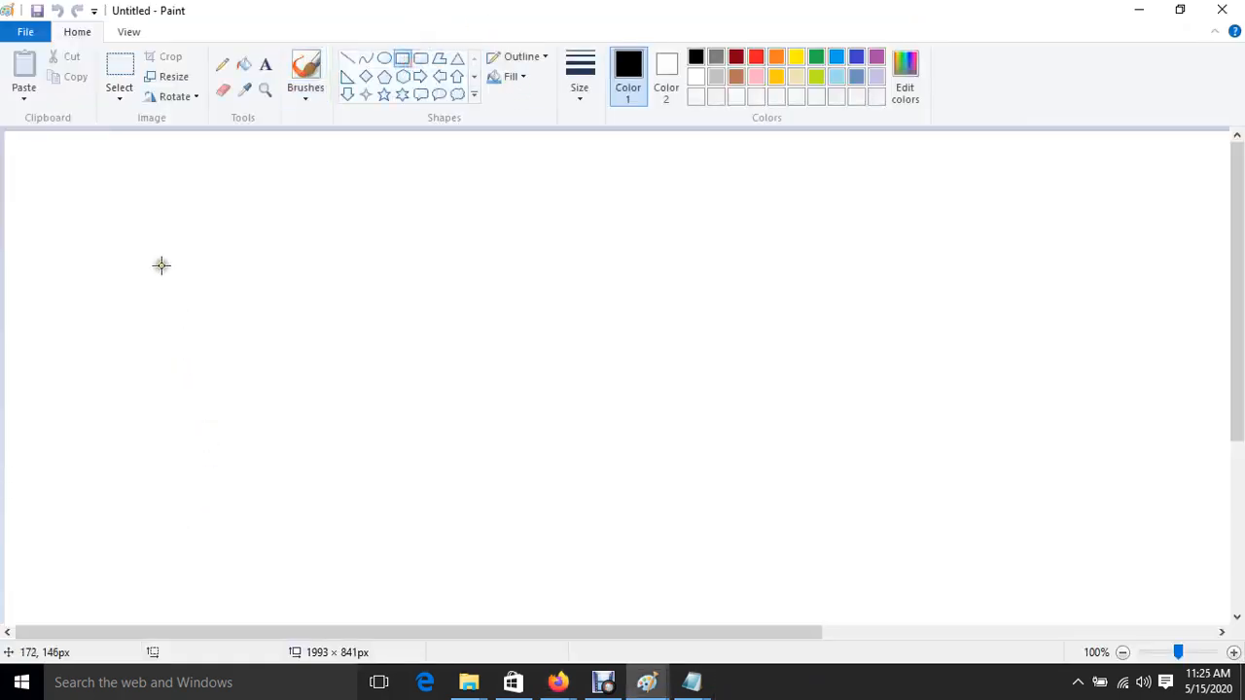
drag(114, 245, 881, 407)
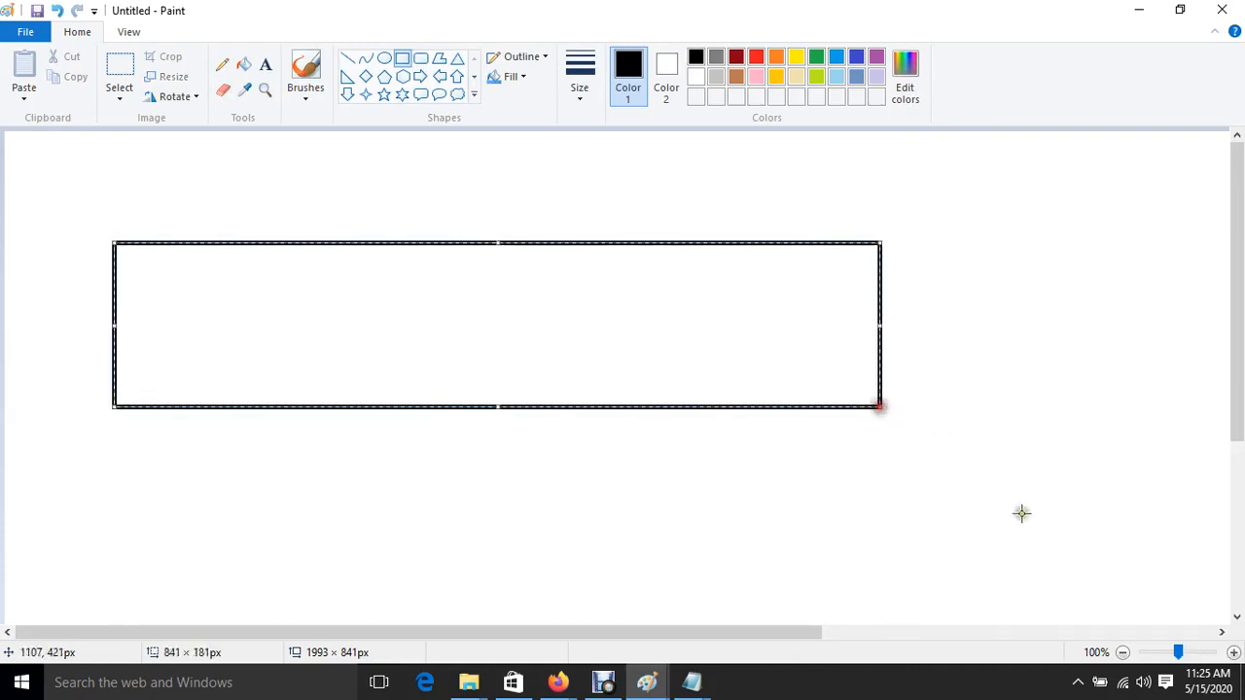
click(661, 503)
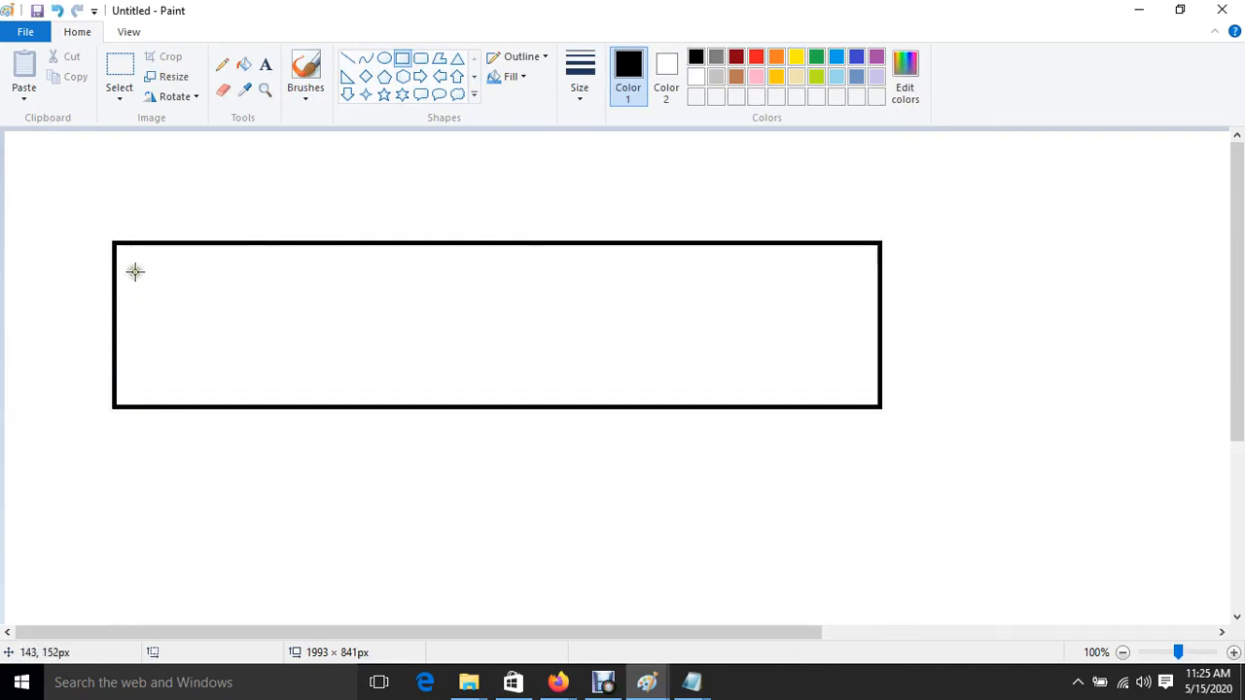
Draw two side-by-side rectangles inside the outer rectangle, the left one about 285 × 120 px
drag(144, 268, 404, 376)
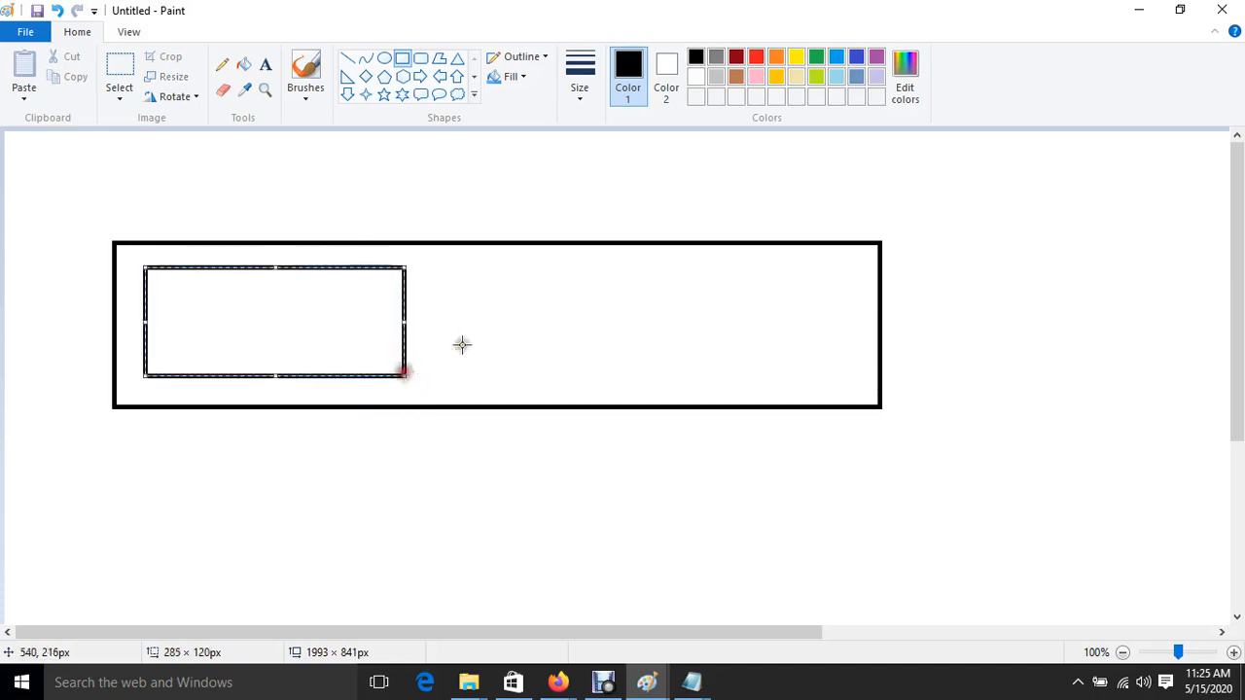
click(480, 270)
drag(481, 270, 786, 387)
click(246, 481)
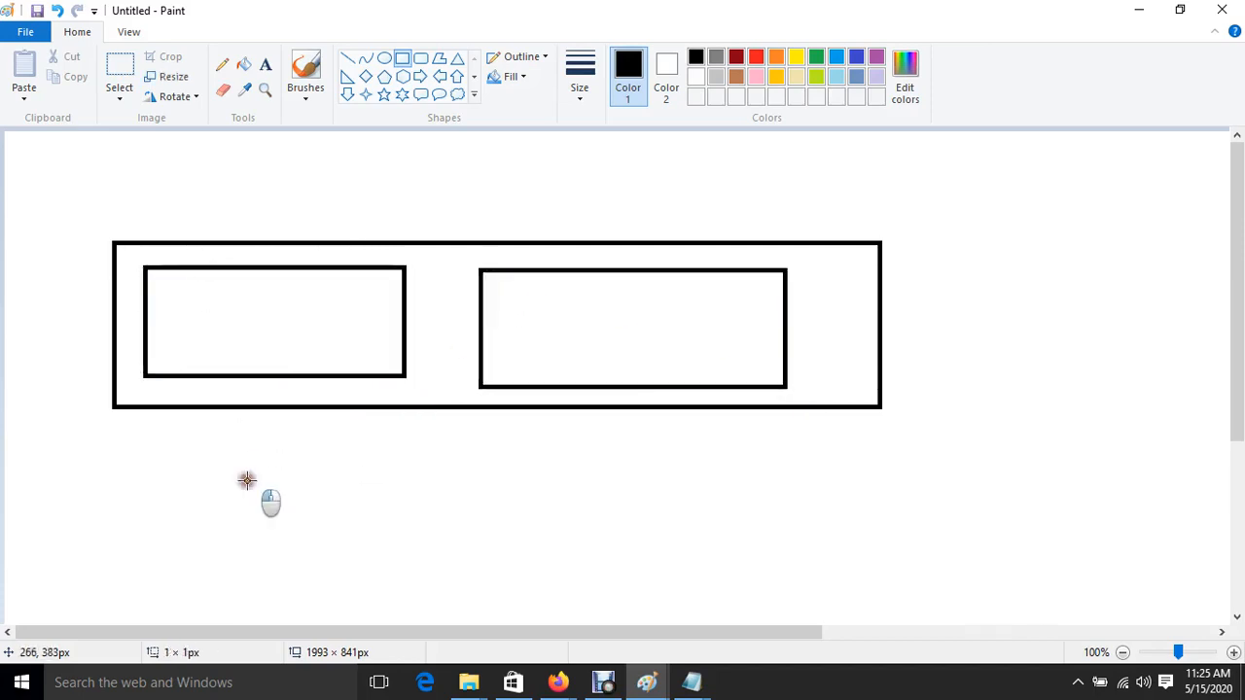
Draw two small rectangles inside the left inner box and three inside the right inner box
mouse_move(164, 288)
mouse_down()
mouse_move(284, 356)
mouse_move(274, 345)
mouse_up()
drag(291, 289, 361, 335)
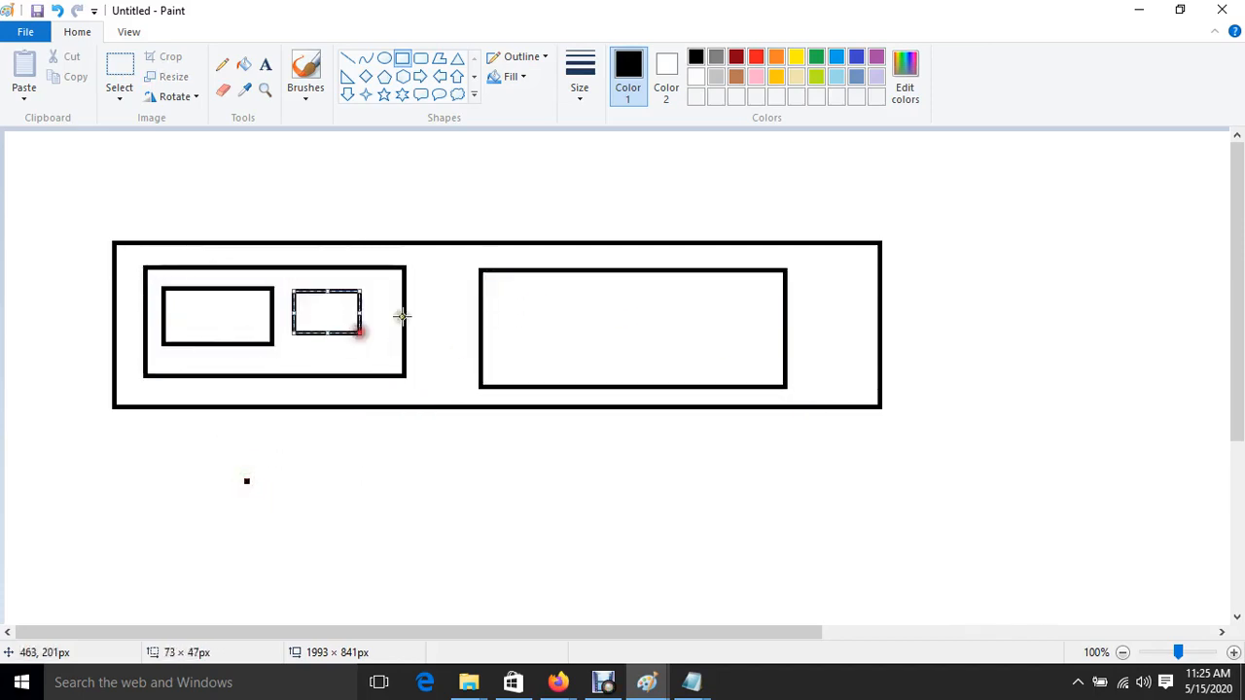
drag(505, 292, 573, 349)
drag(600, 289, 659, 348)
drag(680, 290, 748, 360)
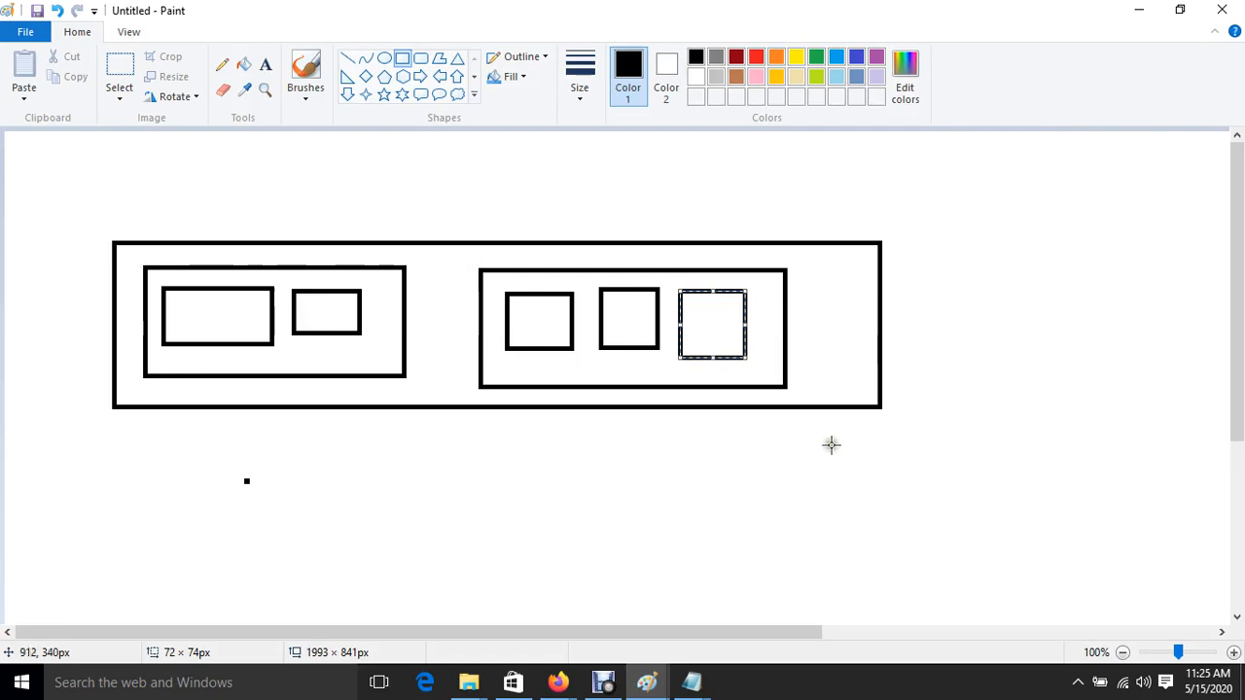
Switch back to the Azure portal, view the form for adding a node pool, and cancel it
mouse_move(557, 681)
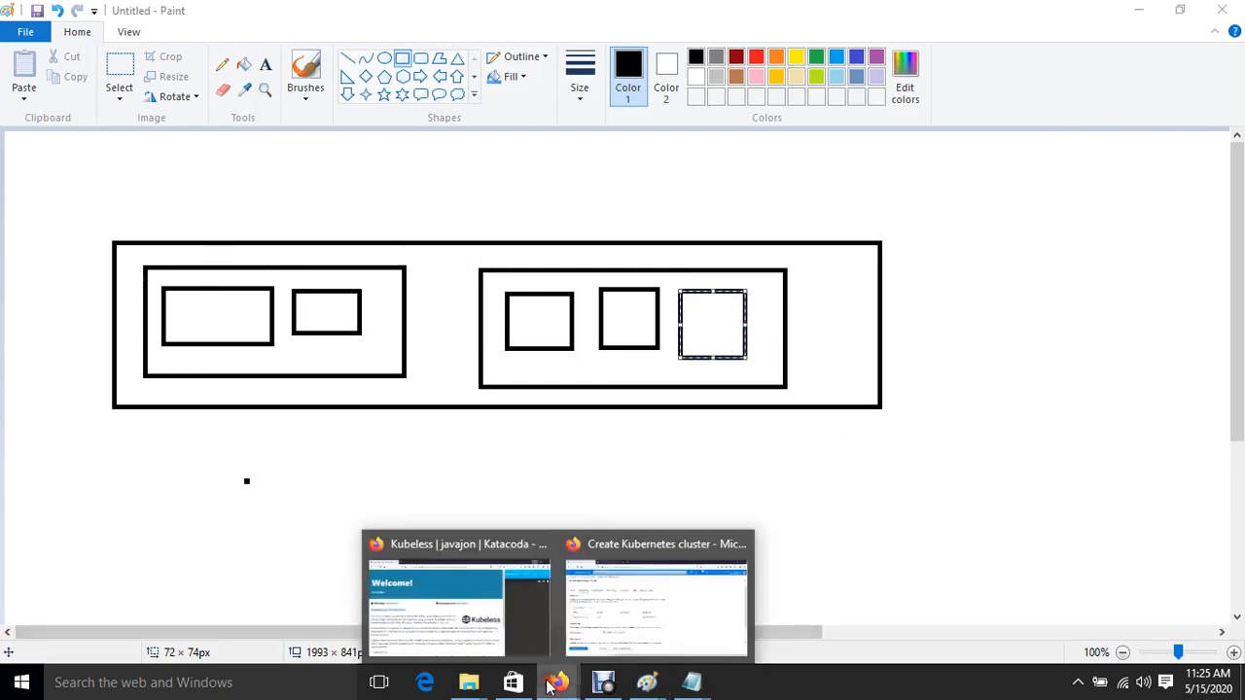
click(688, 592)
click(86, 335)
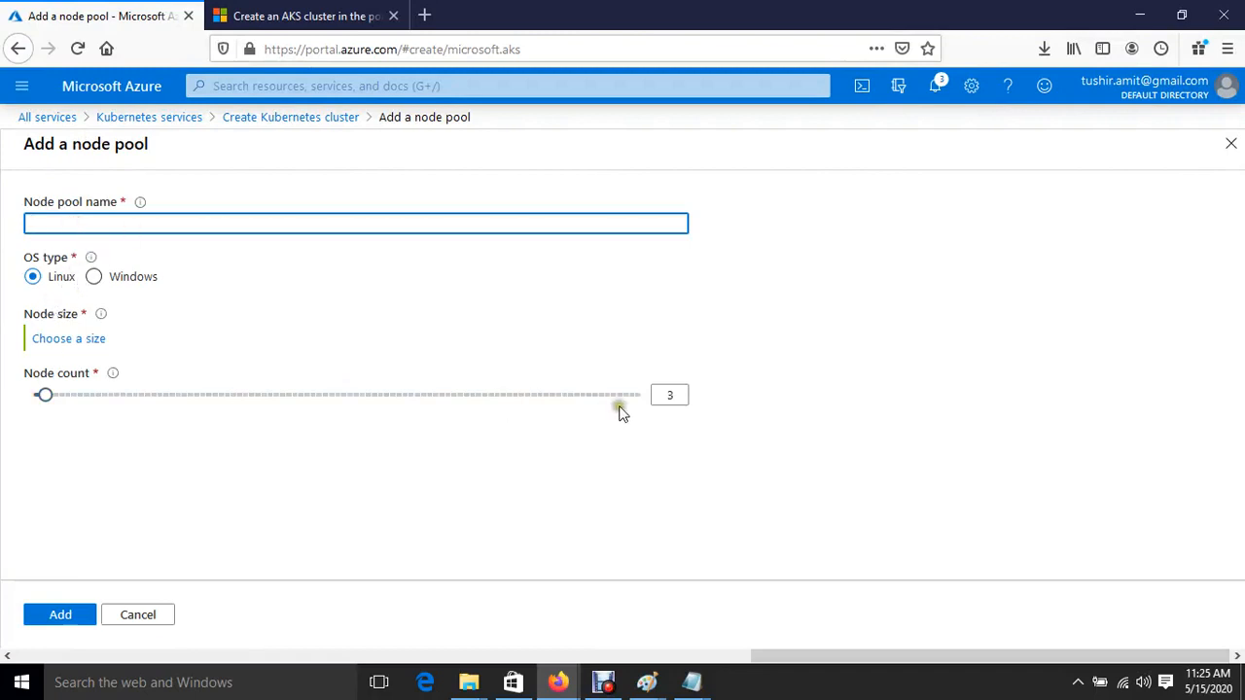
click(131, 615)
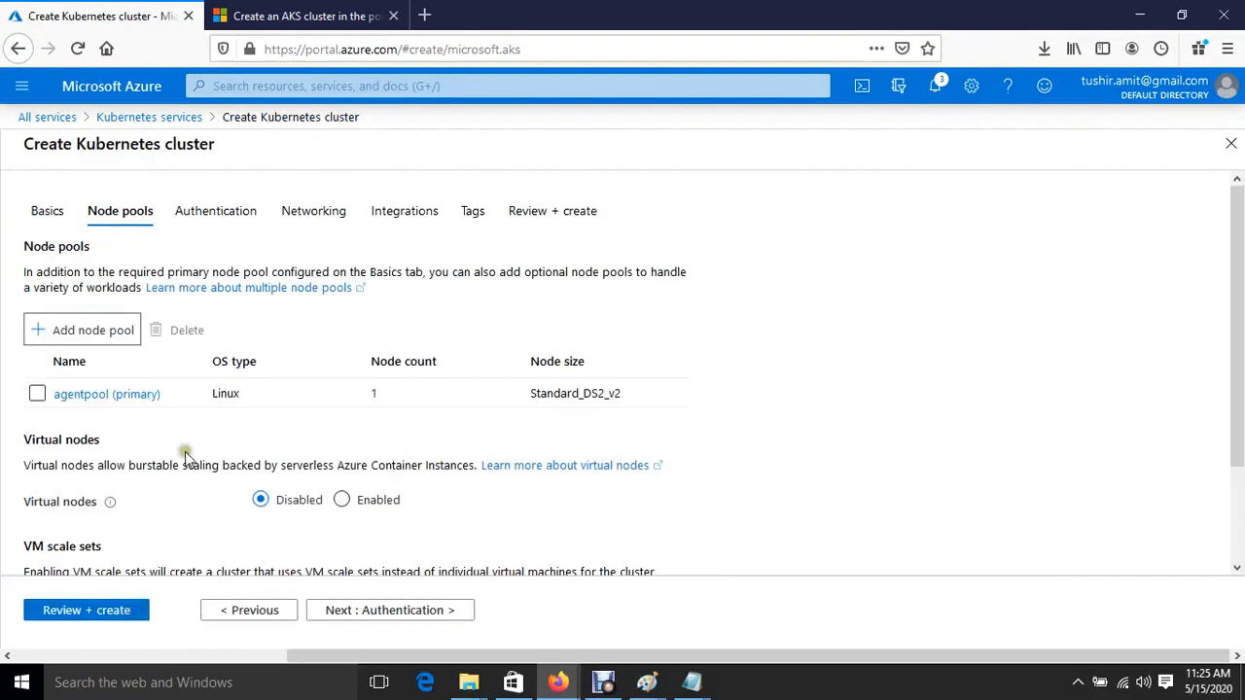
Enable virtual nodes in the cluster's node pools settings
scroll(289, 457, down, 3)
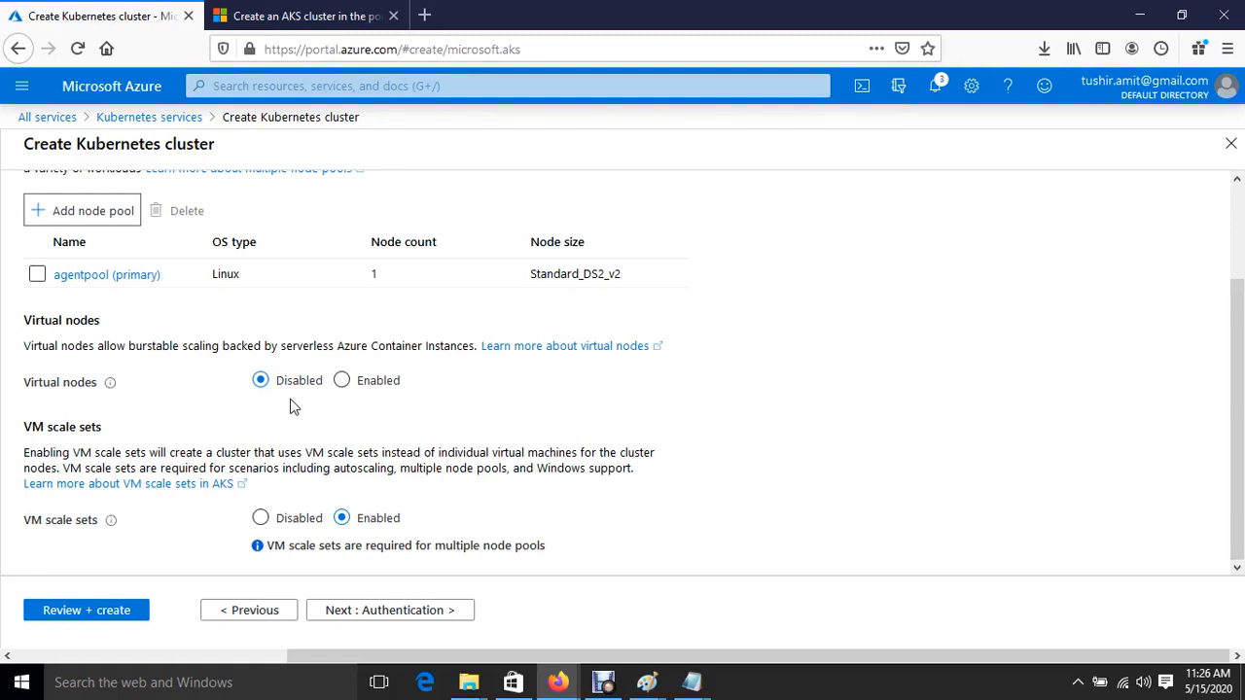
click(342, 382)
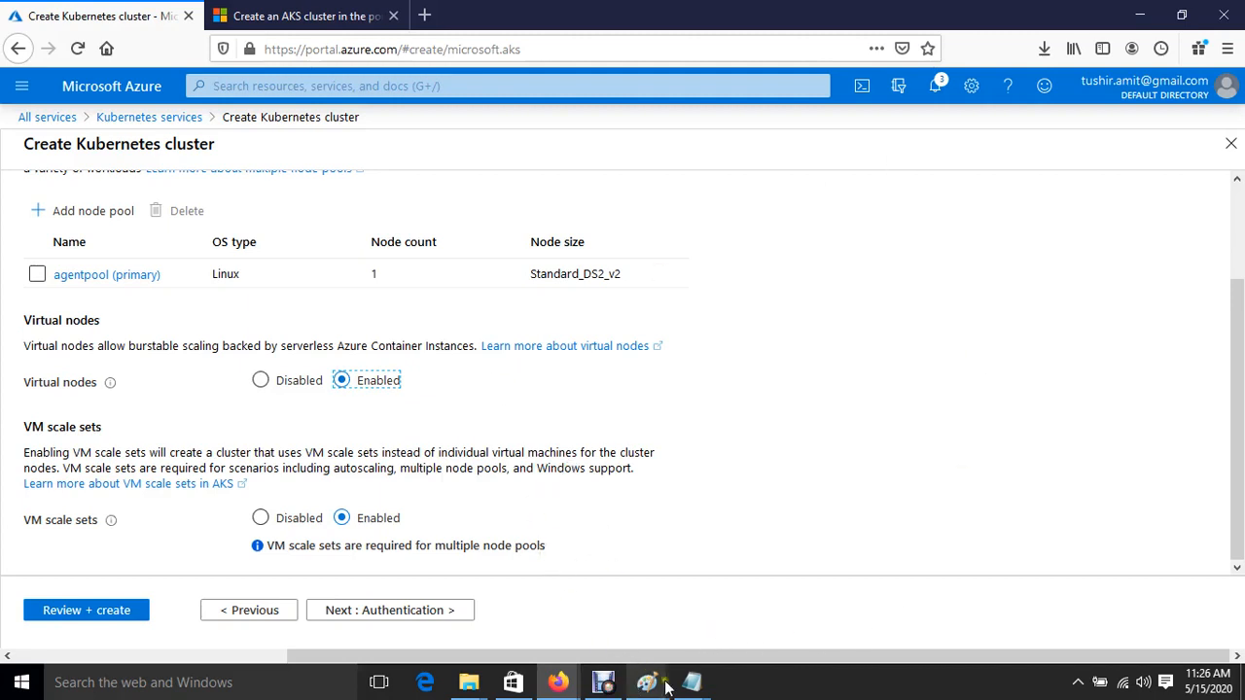
Switch to the Paint diagram, outline the left inner box with a rectangle about 289 × 118 px, and draw one about 58 × 35 px inside its first small box
mouse_move(649, 685)
click(978, 613)
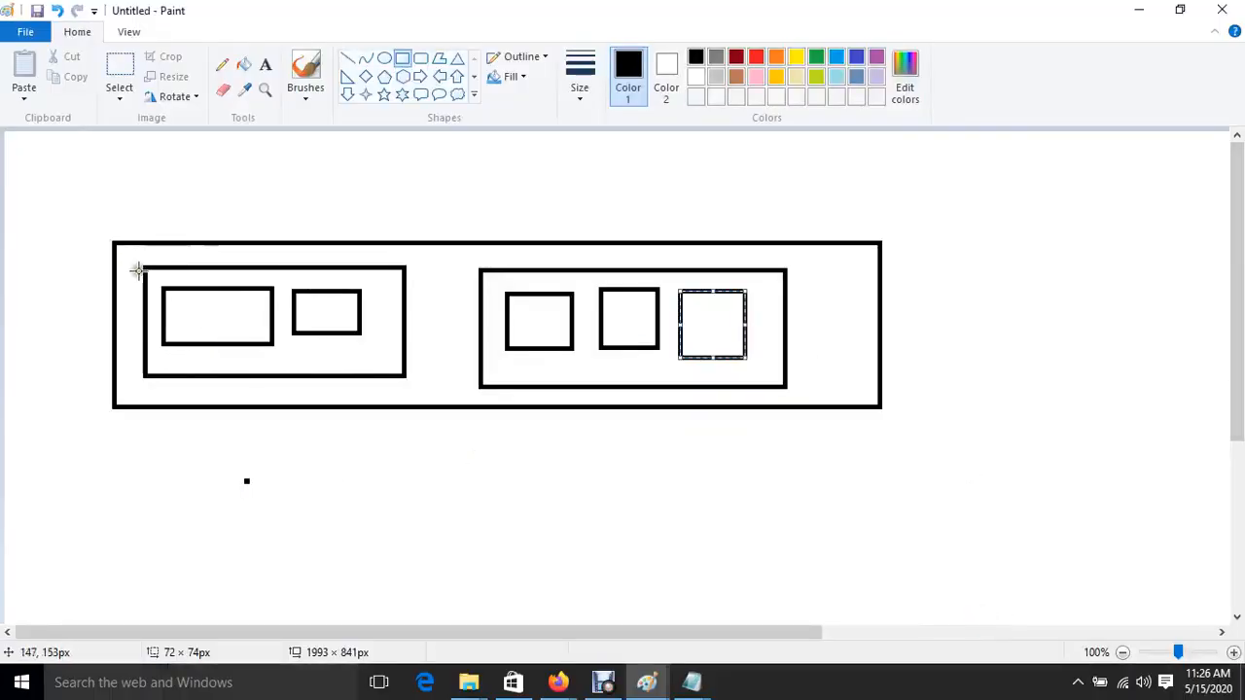
drag(137, 270, 401, 374)
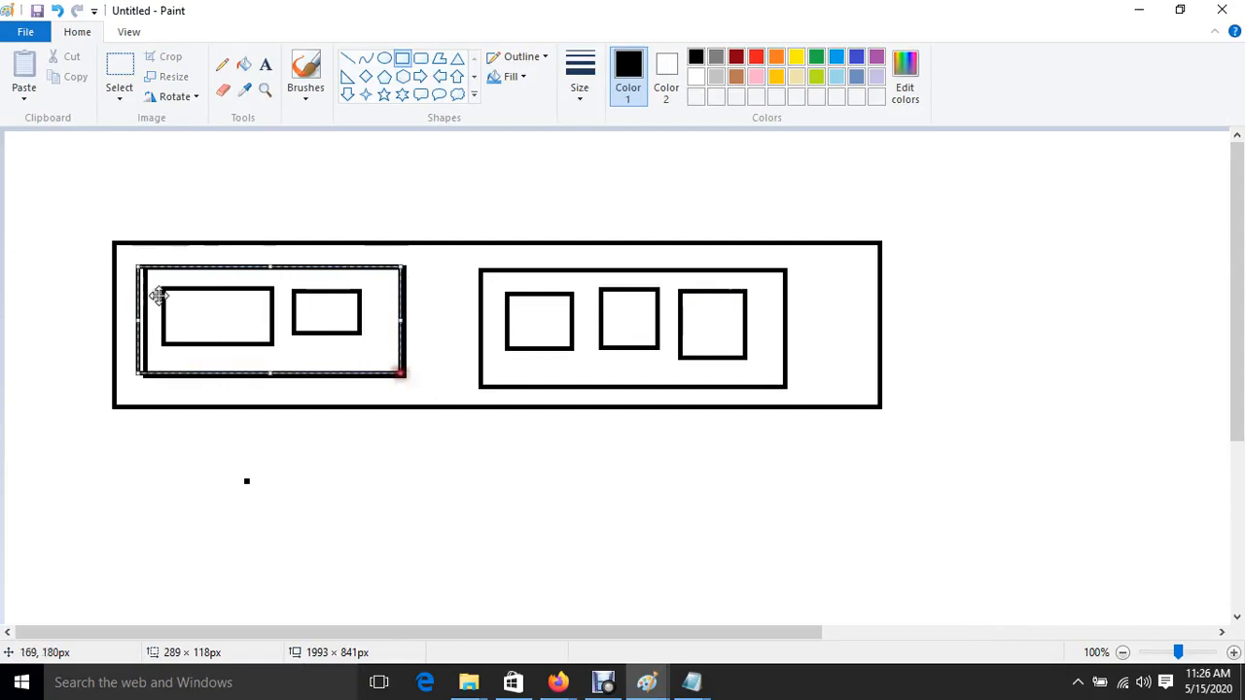
click(313, 476)
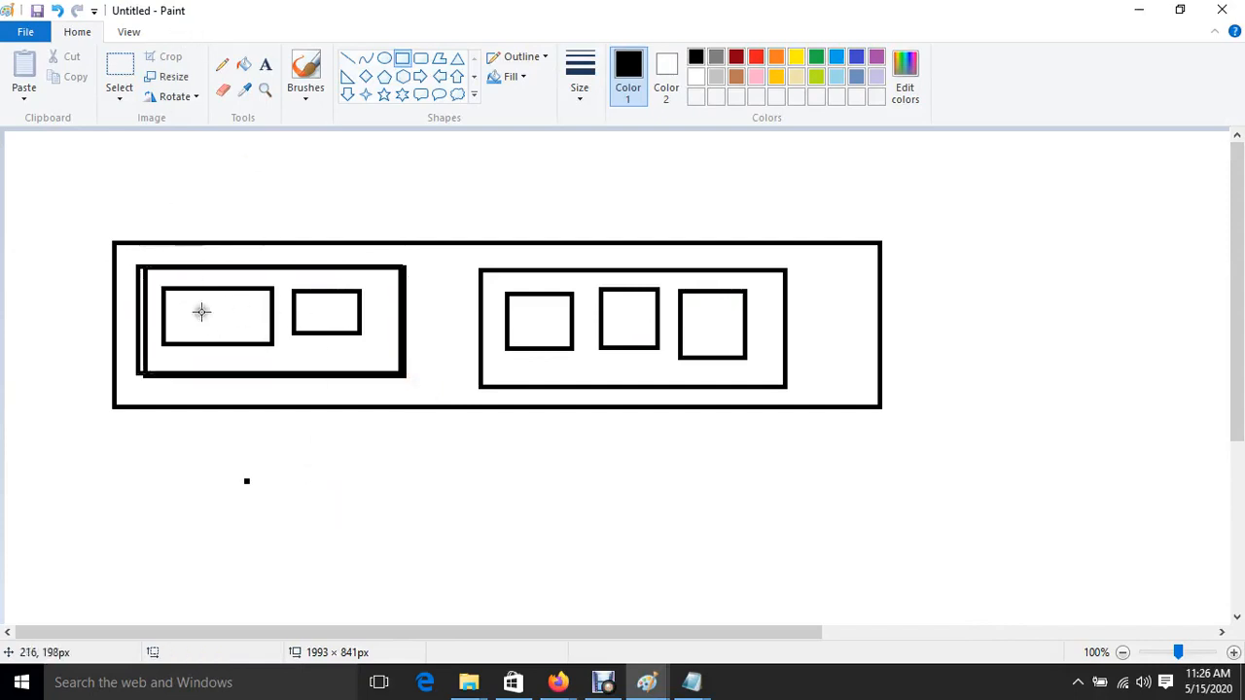
mouse_move(183, 305)
mouse_down()
mouse_move(254, 353)
mouse_move(237, 339)
mouse_up()
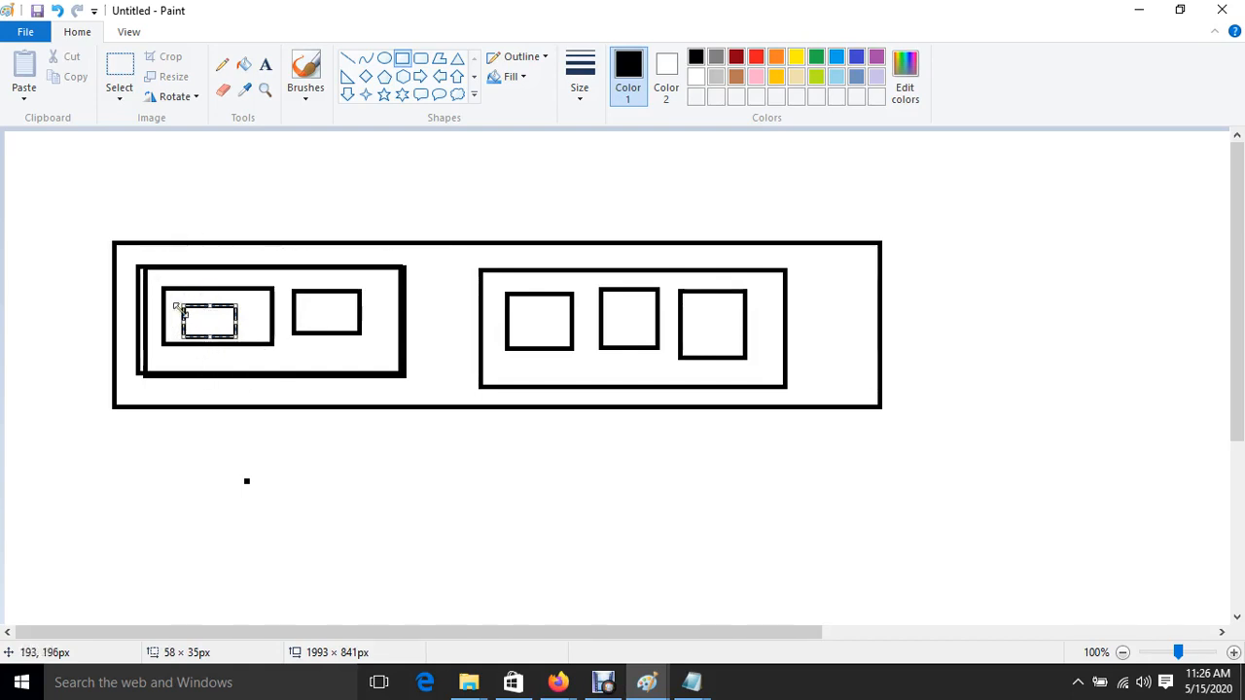
Switch from the Paint diagram back to the Azure portal and advance the cluster creation to its authentication settings
click(261, 422)
click(1138, 10)
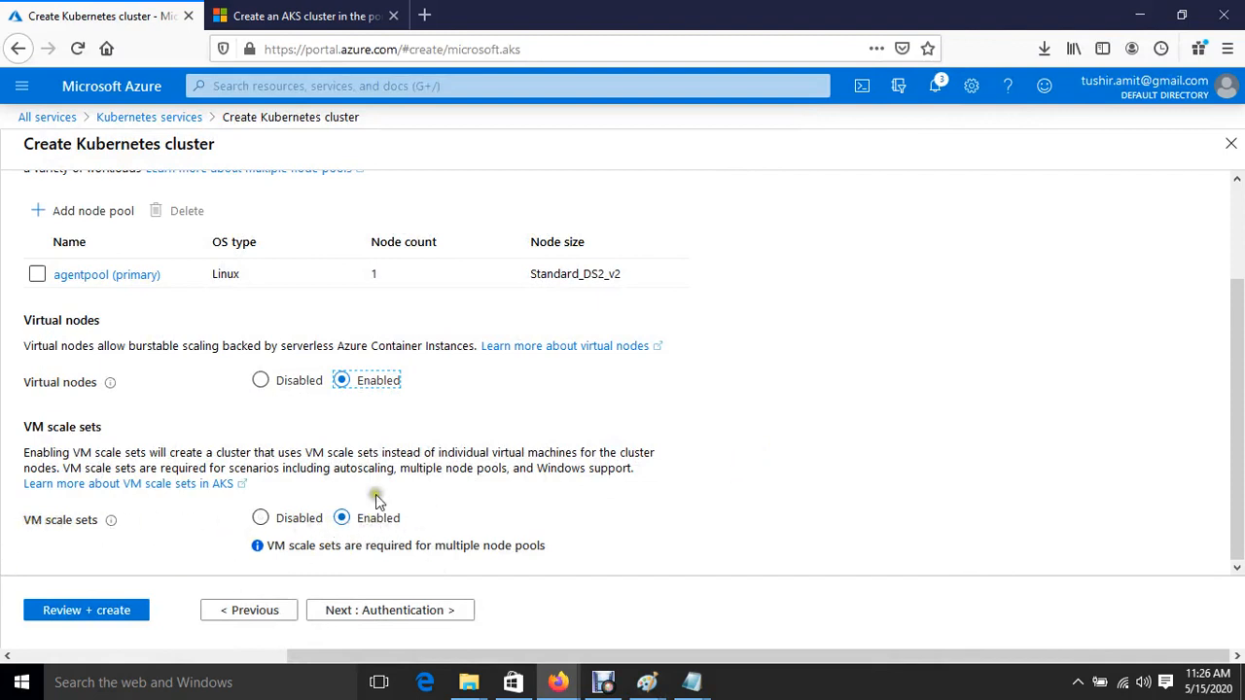
click(406, 610)
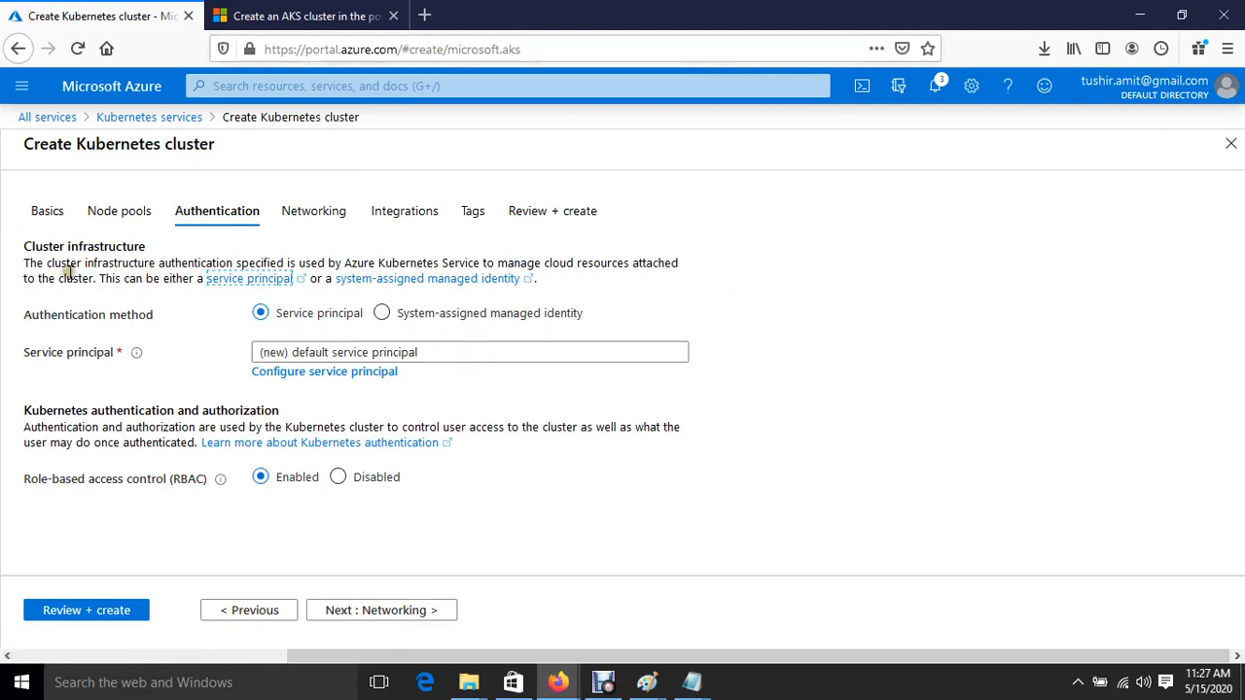
mouse_move(8, 308)
mouse_down()
mouse_move(478, 363)
mouse_move(590, 504)
mouse_up()
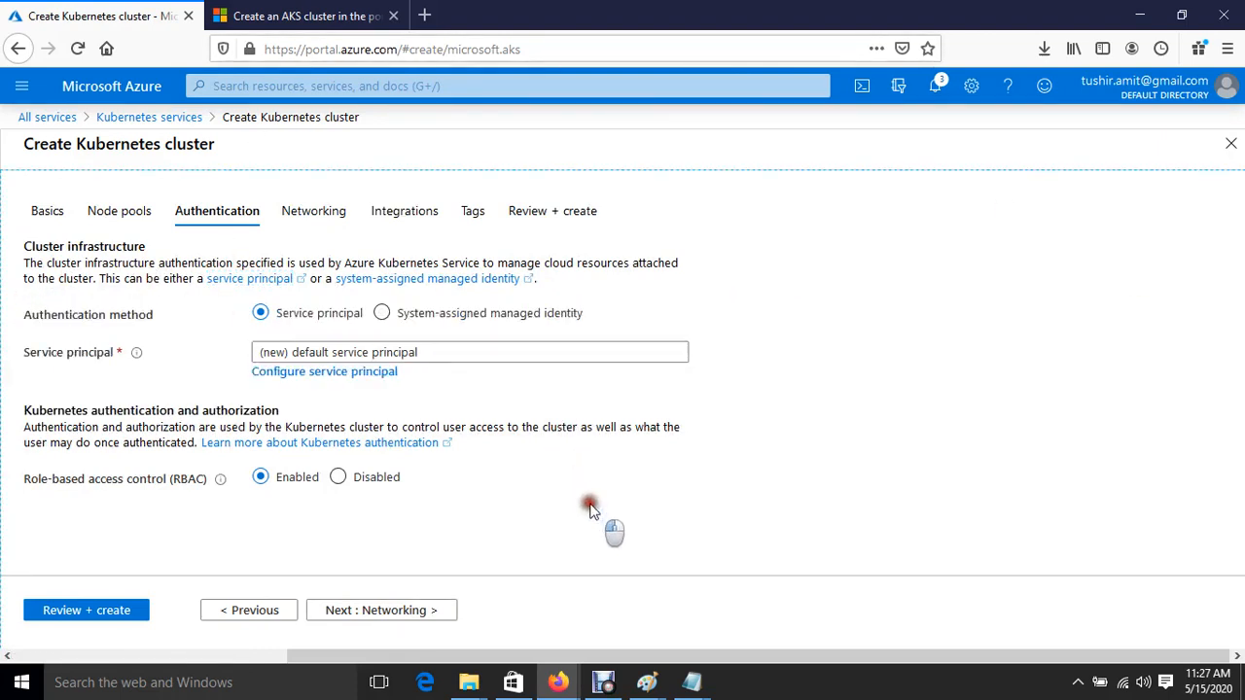
click(534, 507)
Continue to the networking settings and examine the virtual network, the cluster subnet and the available virtual nodes subnets
click(390, 613)
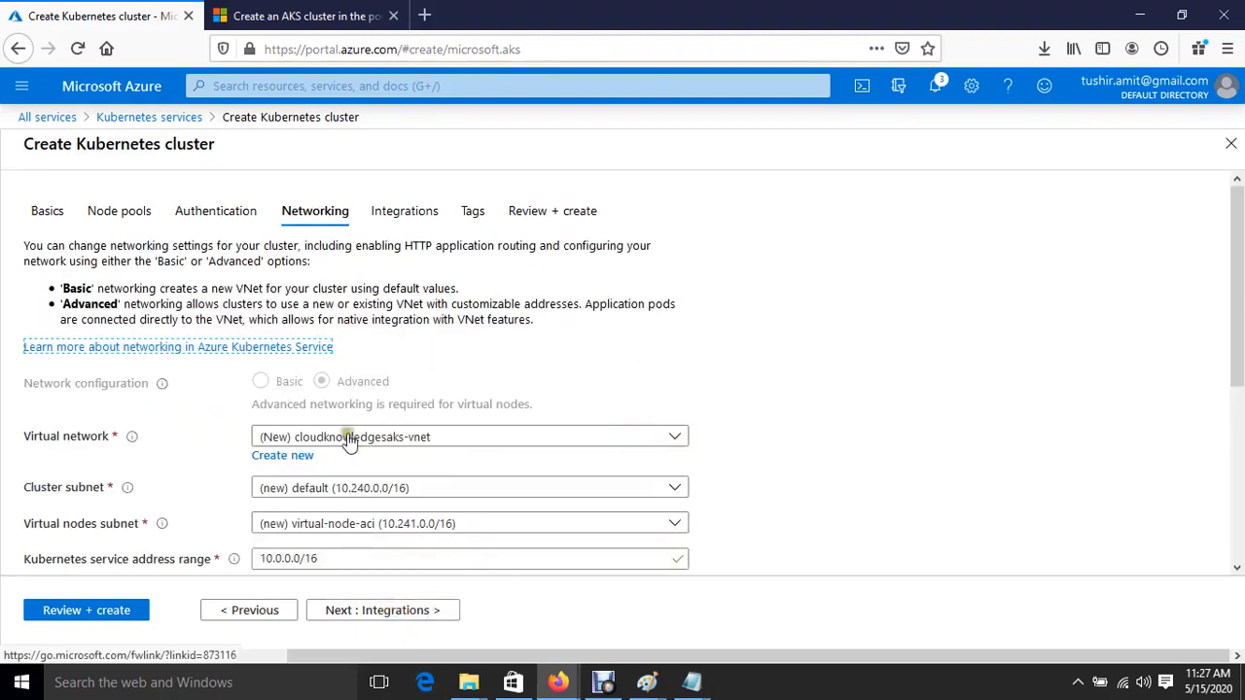
scroll(498, 412, down, 1)
scroll(496, 412, down, 3)
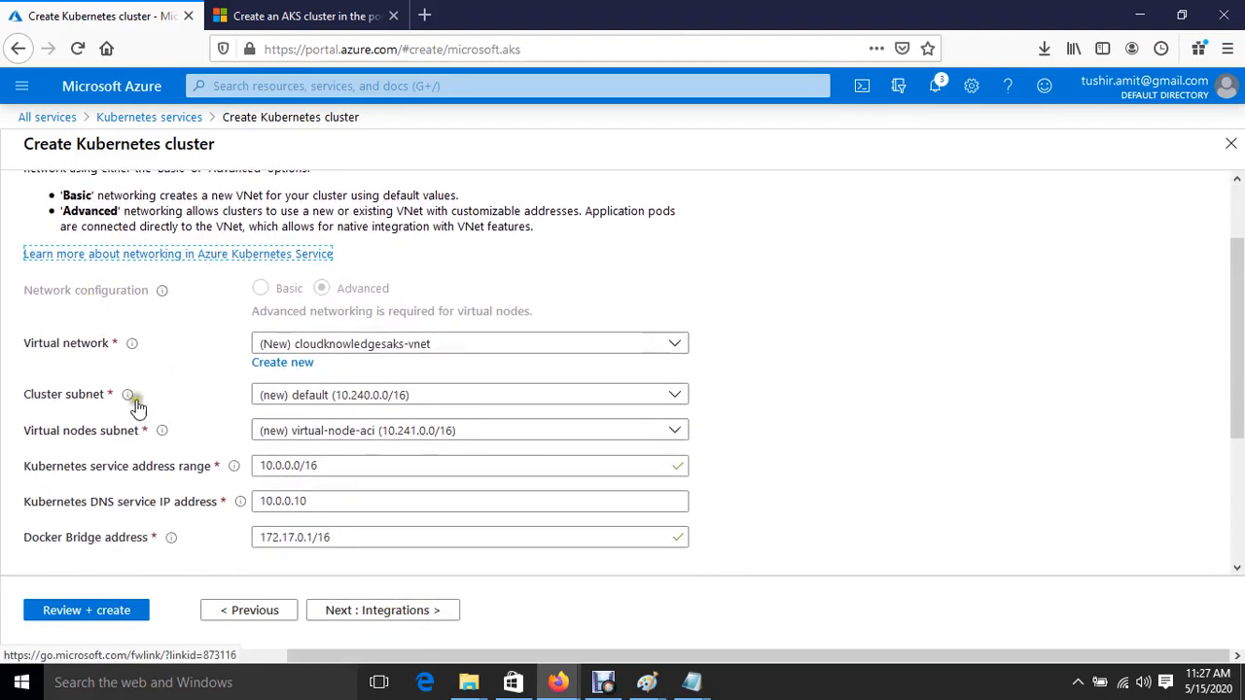
scroll(215, 422, up, 2)
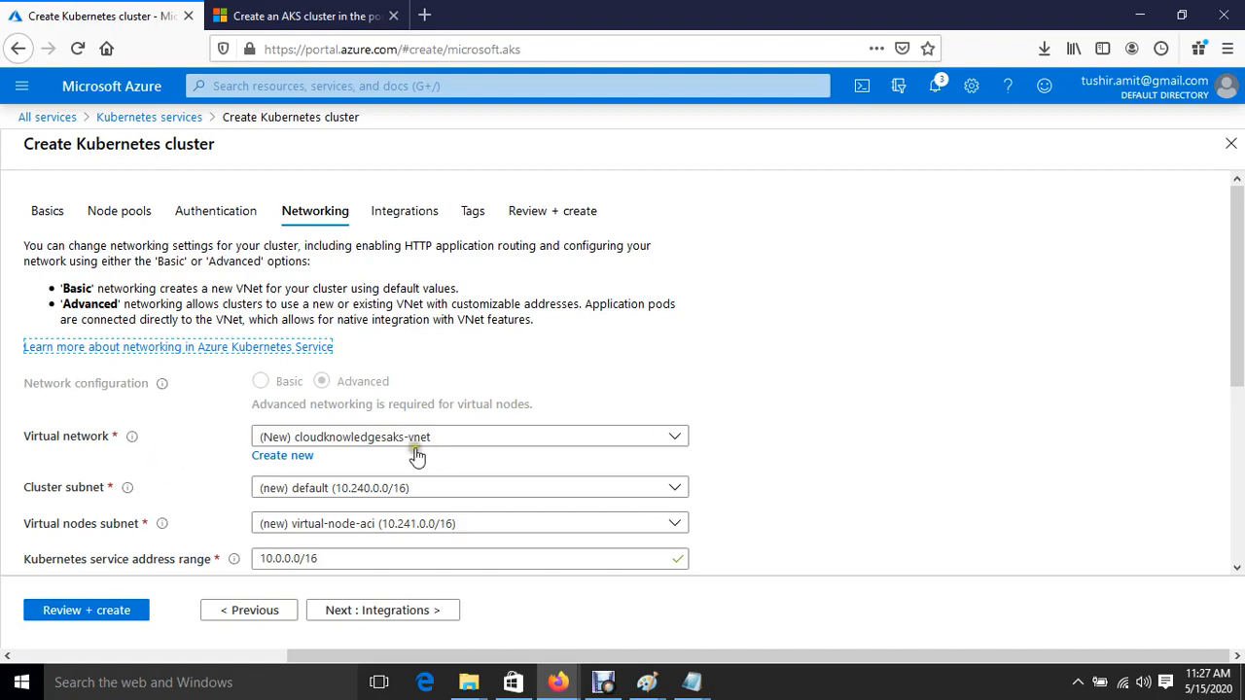
scroll(582, 455, down, 2)
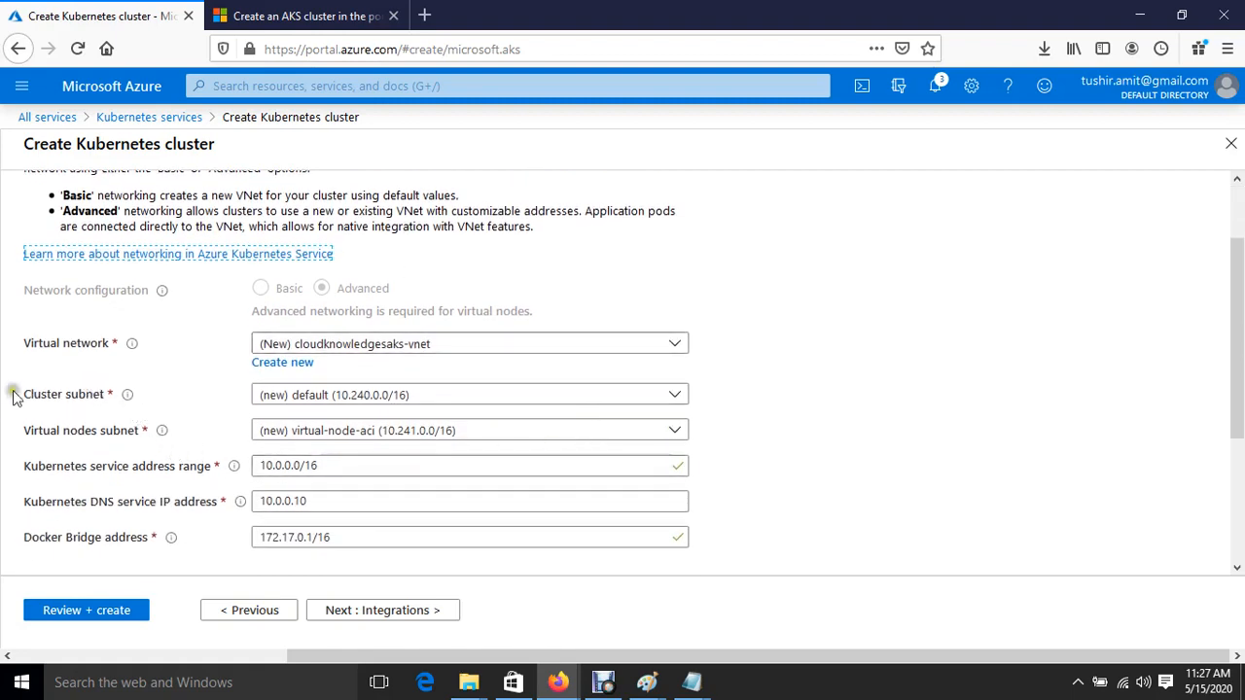
drag(17, 393, 162, 399)
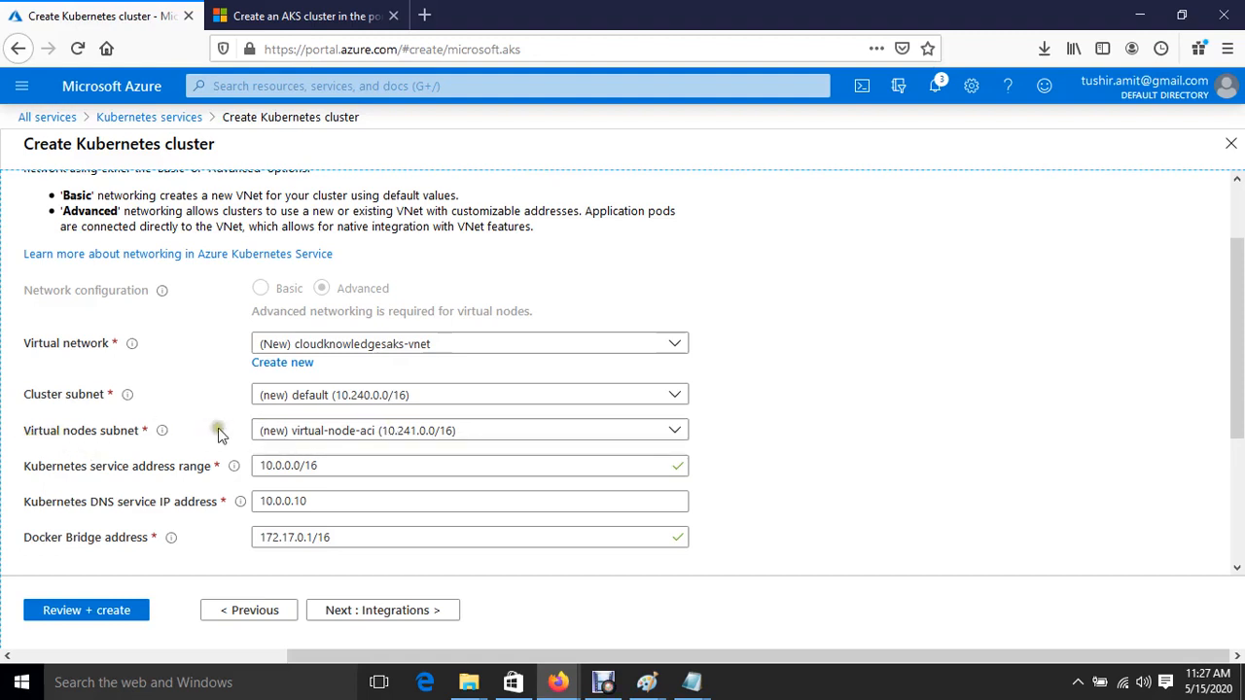
click(492, 430)
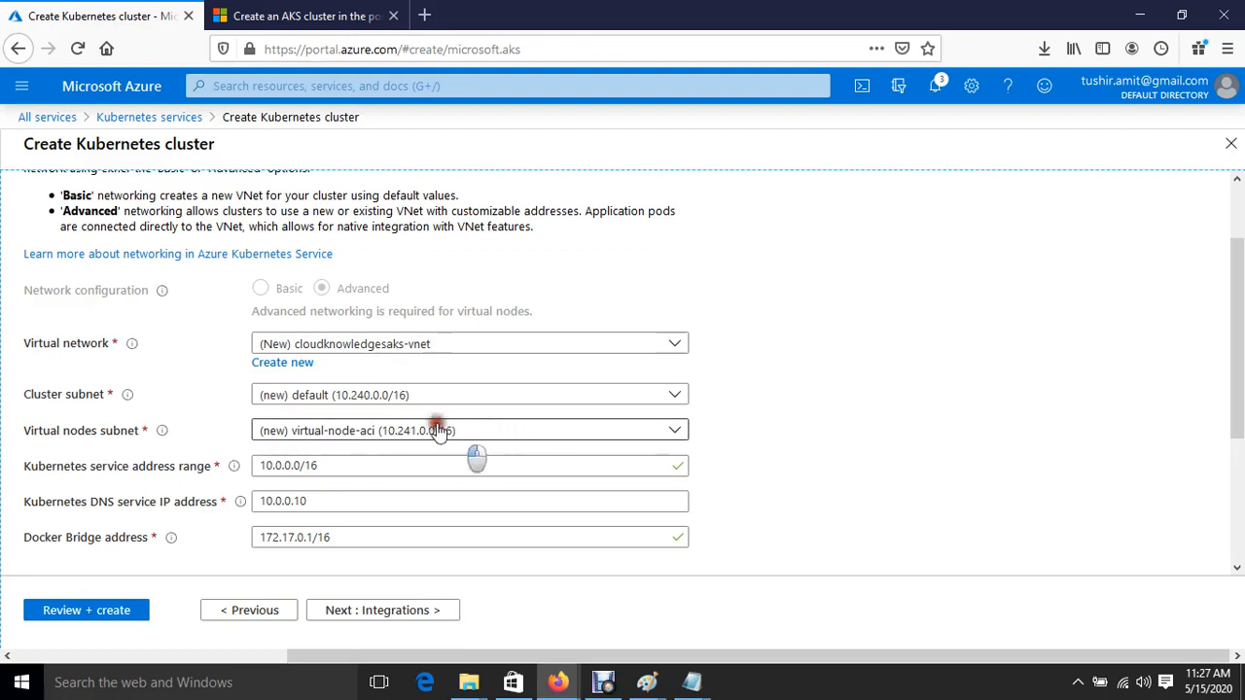
click(601, 433)
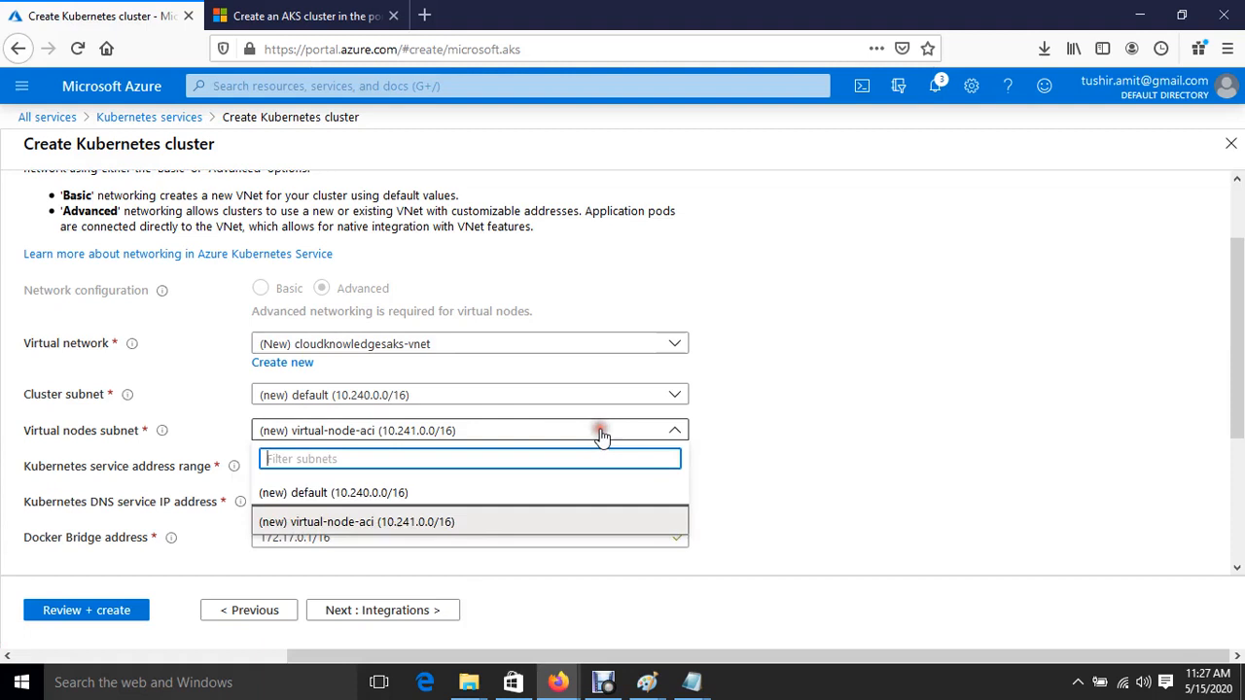
click(841, 423)
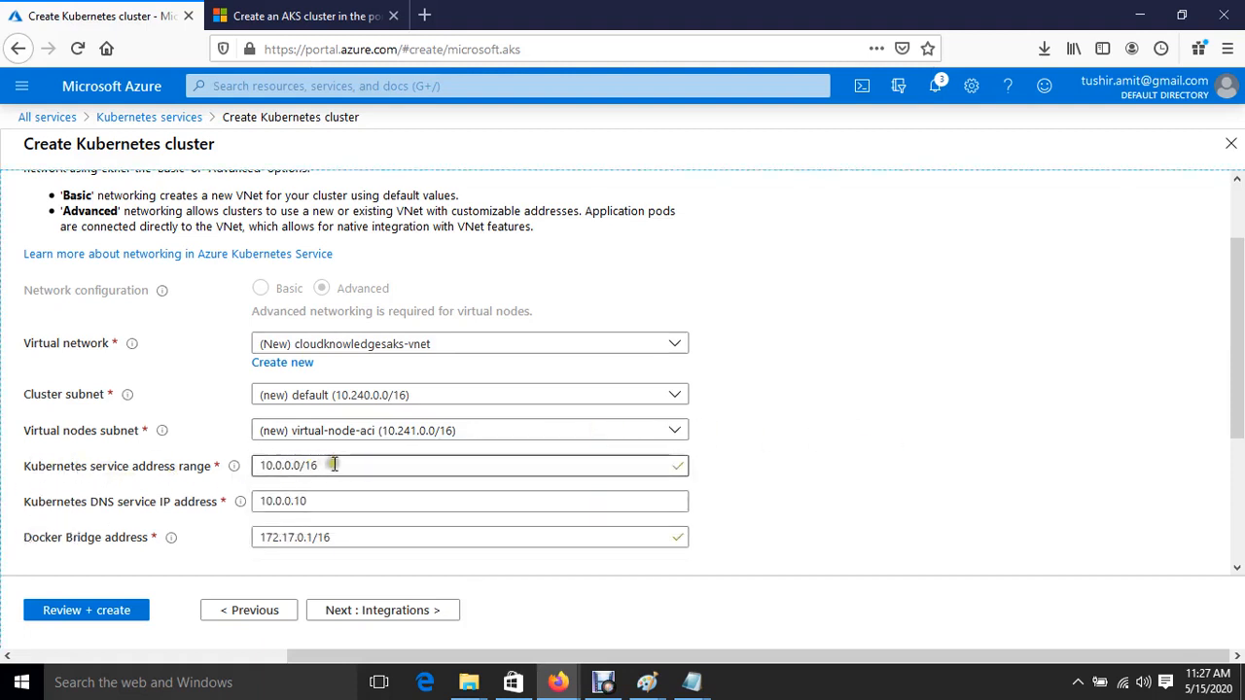
Examine the Kubernetes service address range, DNS service IP address, Docker bridge address and the remaining network settings
drag(356, 475, 208, 466)
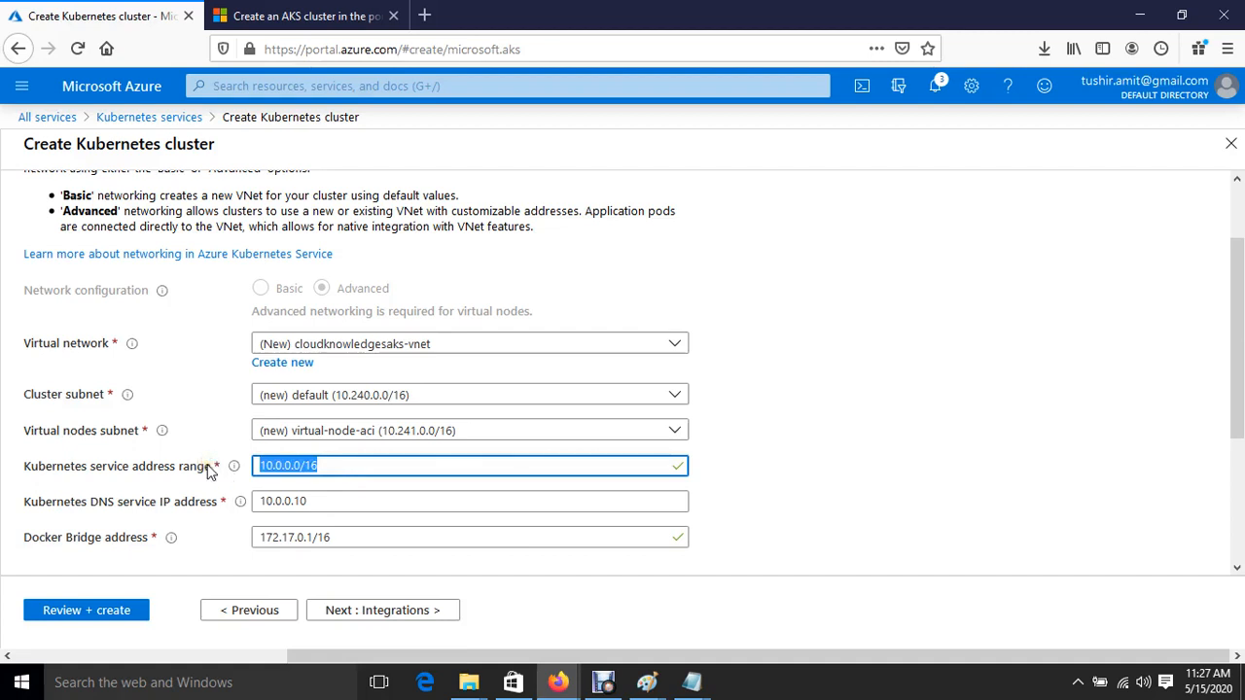
click(793, 444)
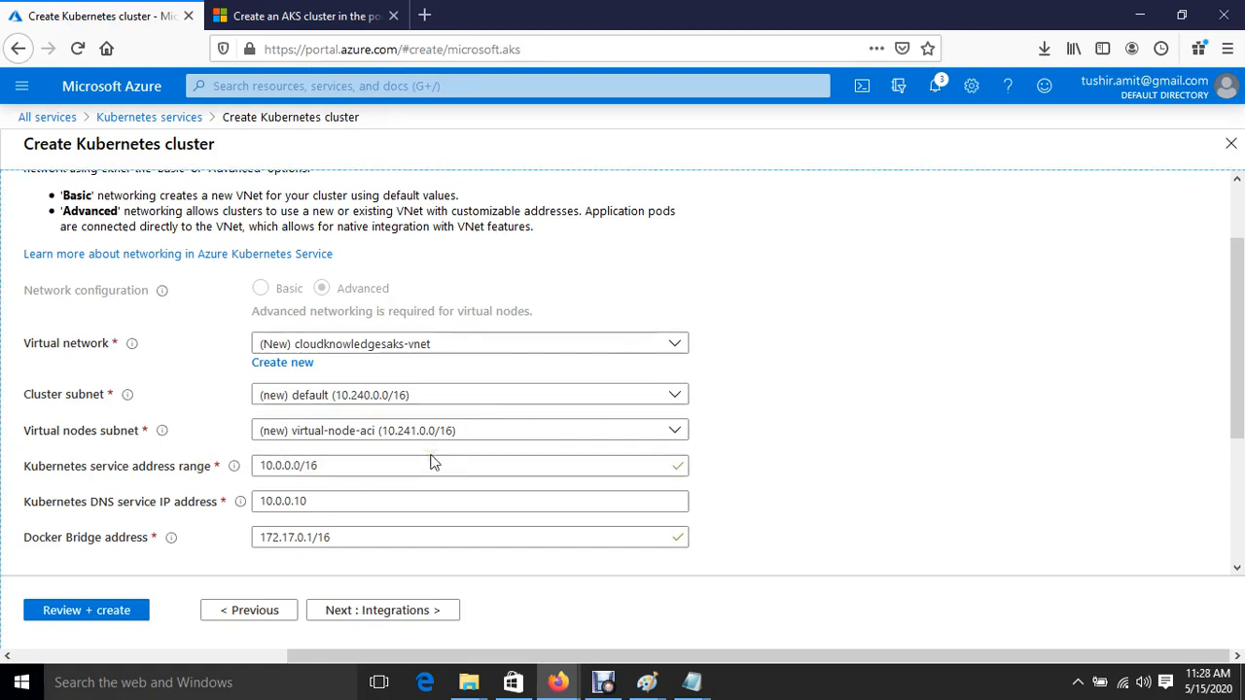
drag(30, 503, 229, 511)
click(110, 558)
scroll(205, 537, down, 2)
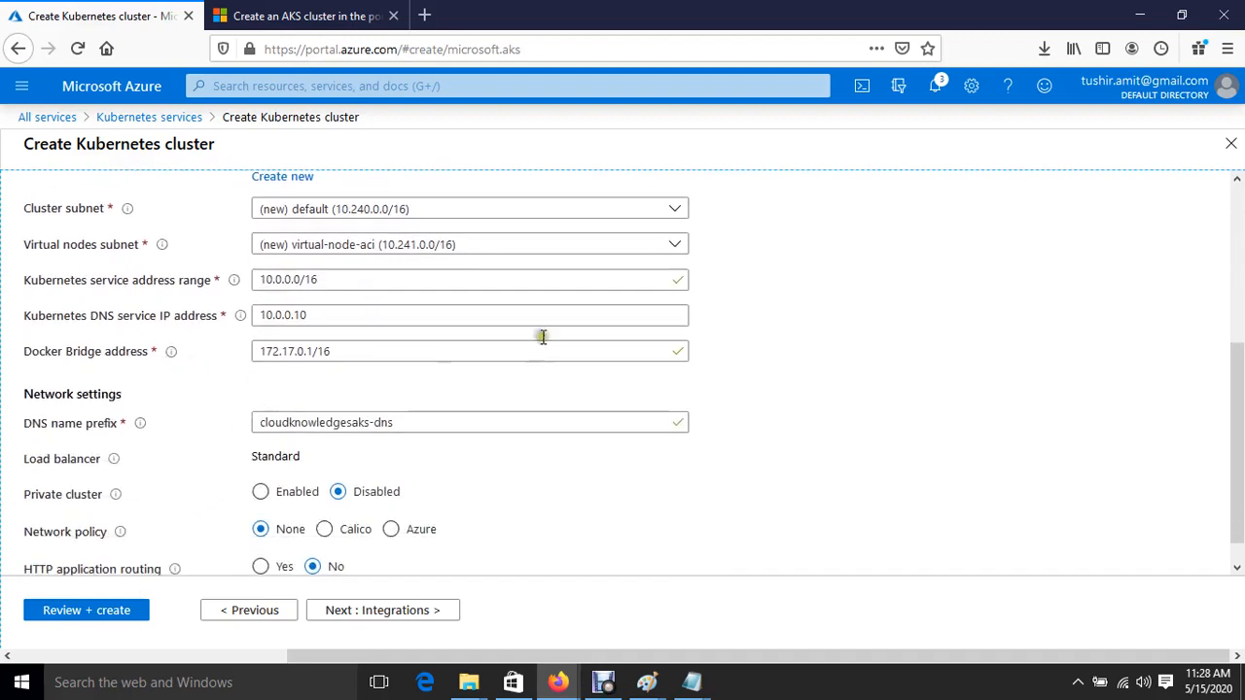
scroll(173, 458, down, 1)
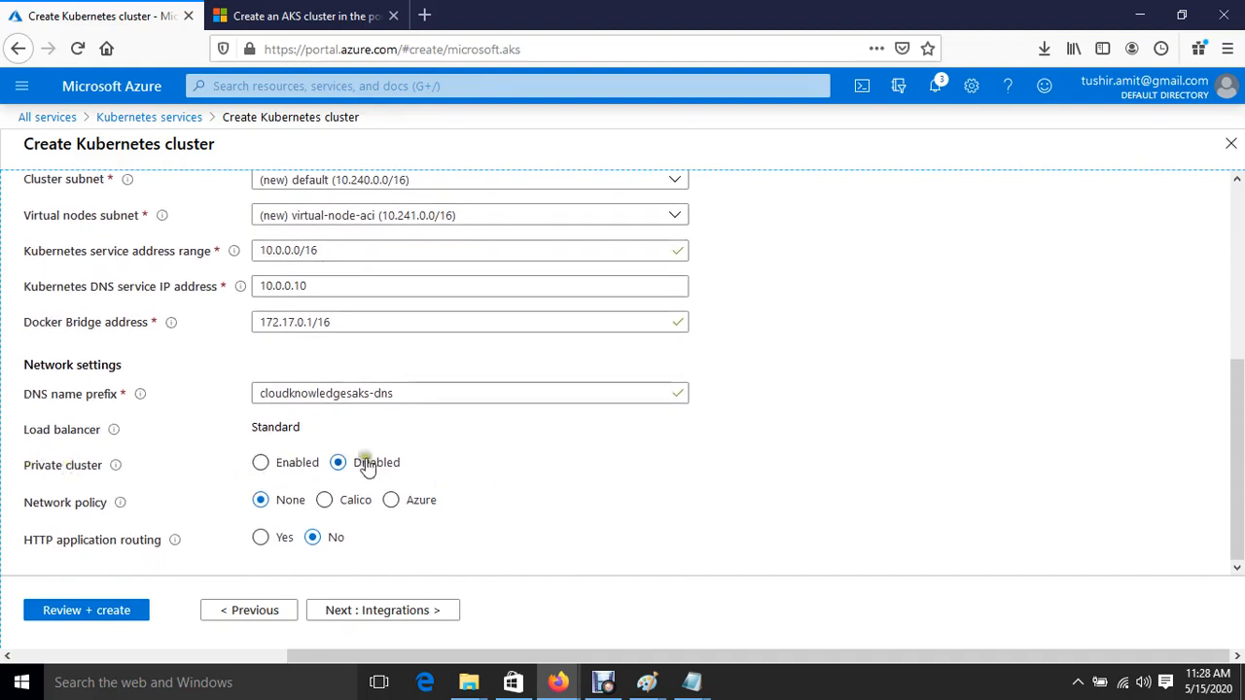
Try enabling the private cluster option, set it back to Disabled, and set HTTP application routing to Yes
click(260, 464)
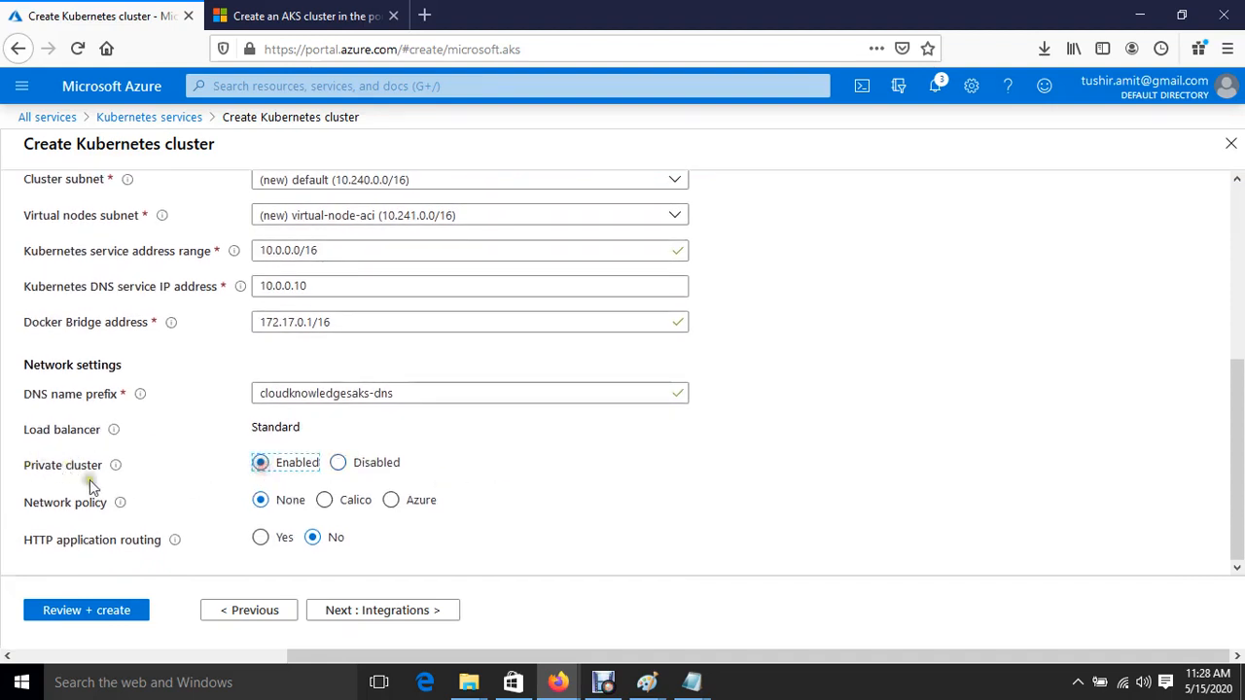
click(354, 466)
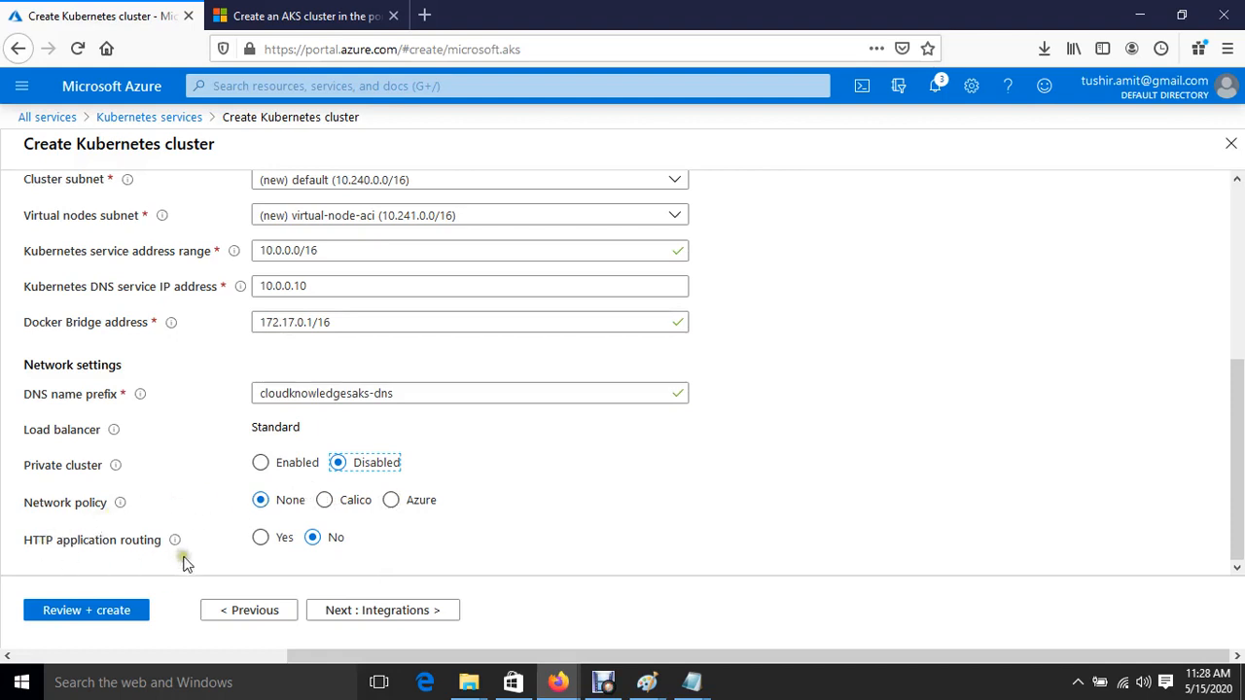
click(267, 540)
Pass the integrations and tags settings without changes, validate and create the cluster, and refresh its deployment status
click(378, 609)
click(379, 613)
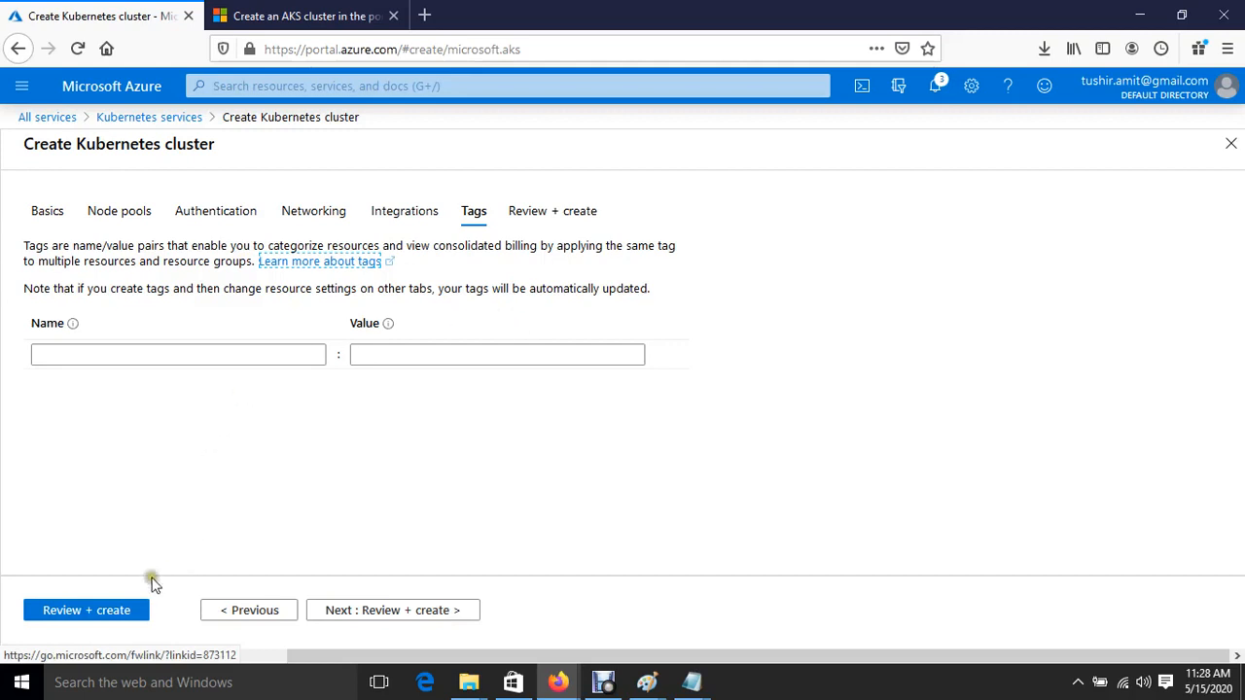
click(103, 614)
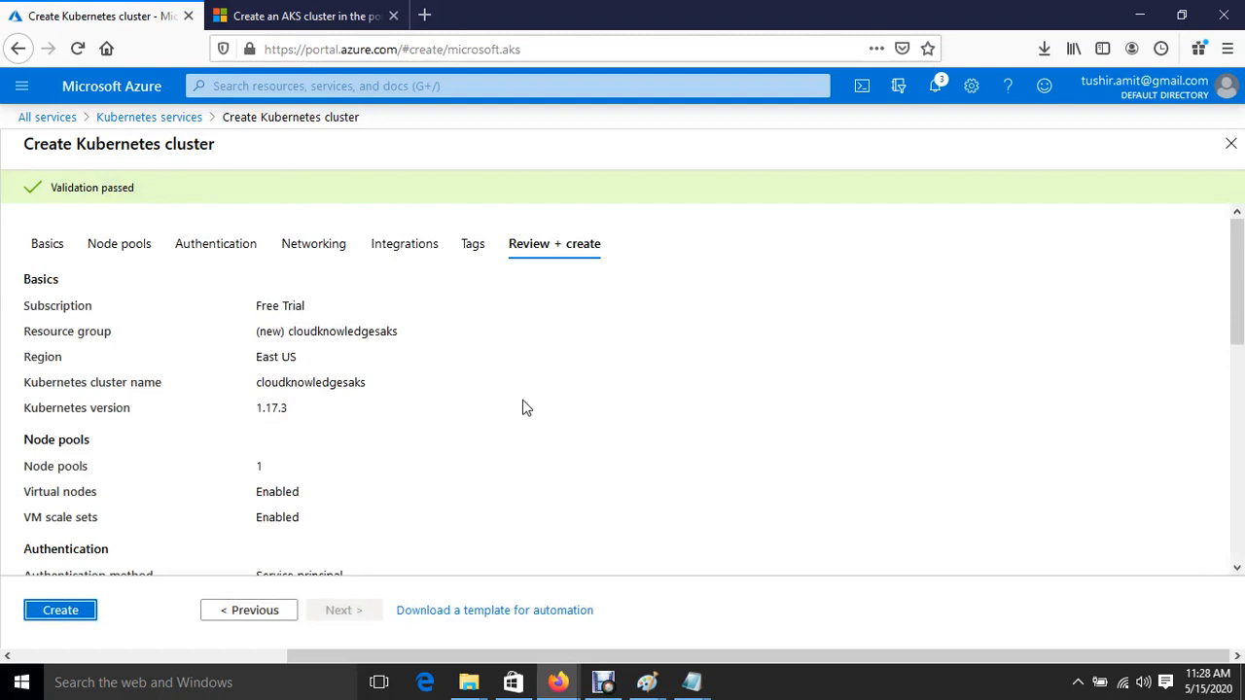
click(54, 615)
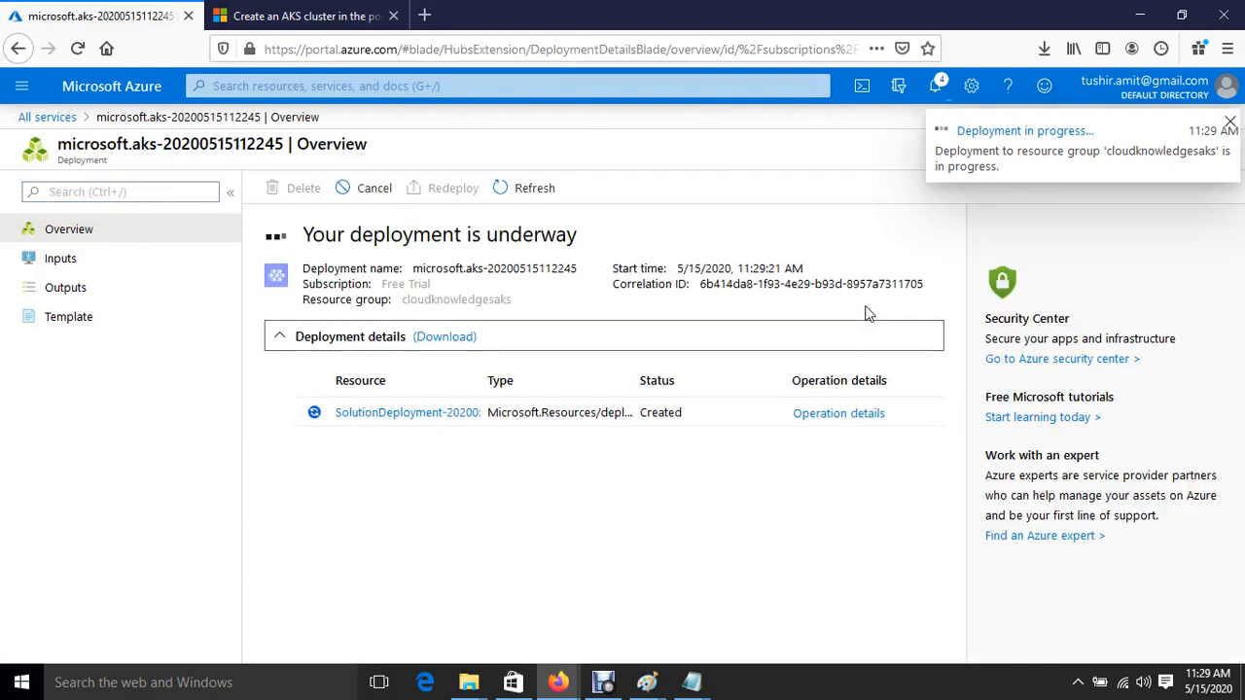
click(527, 193)
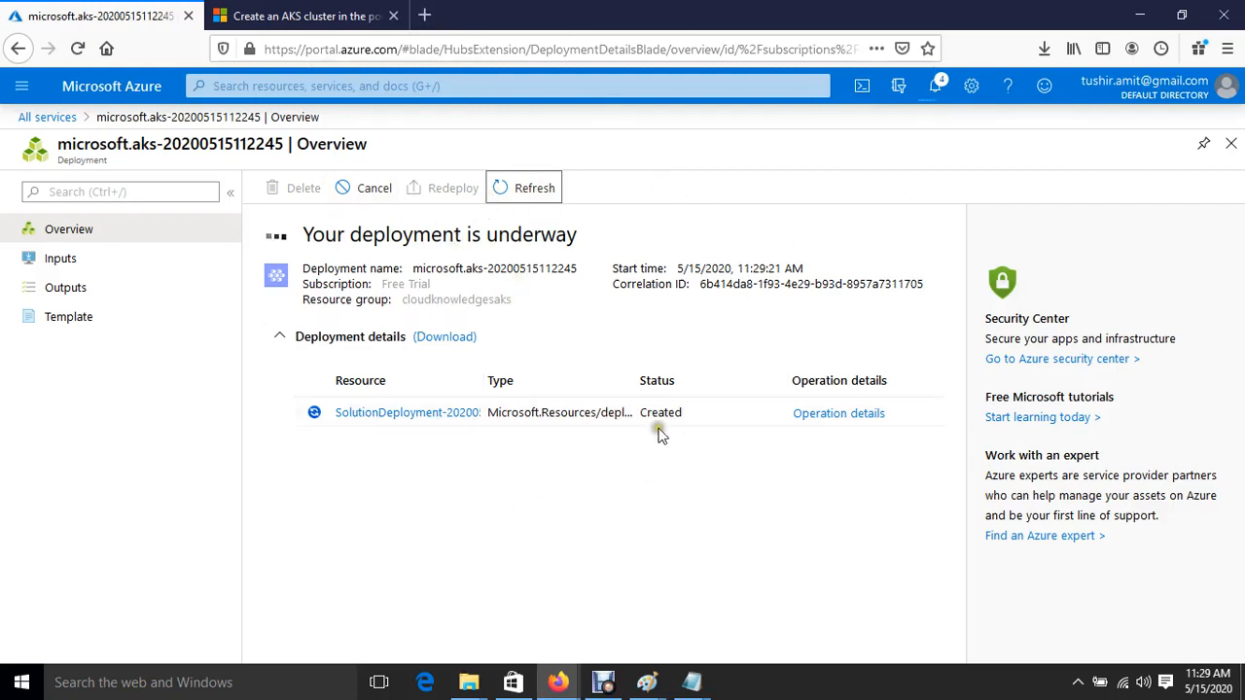
click(603, 682)
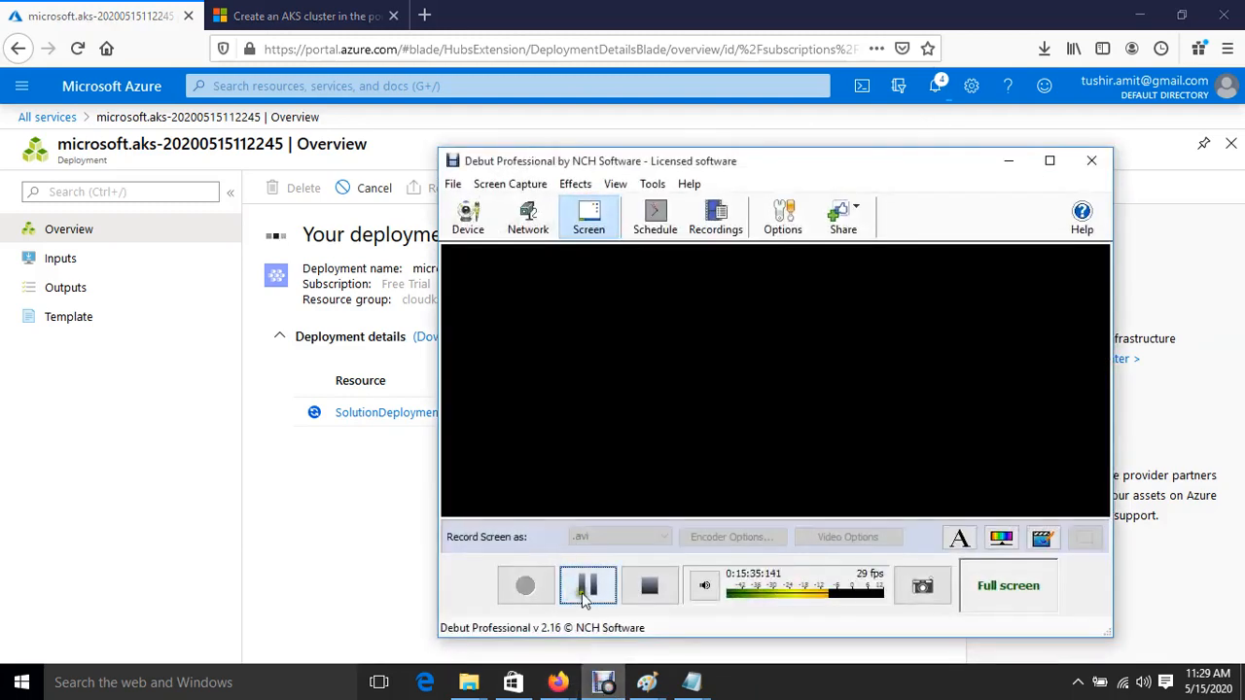
click(587, 588)
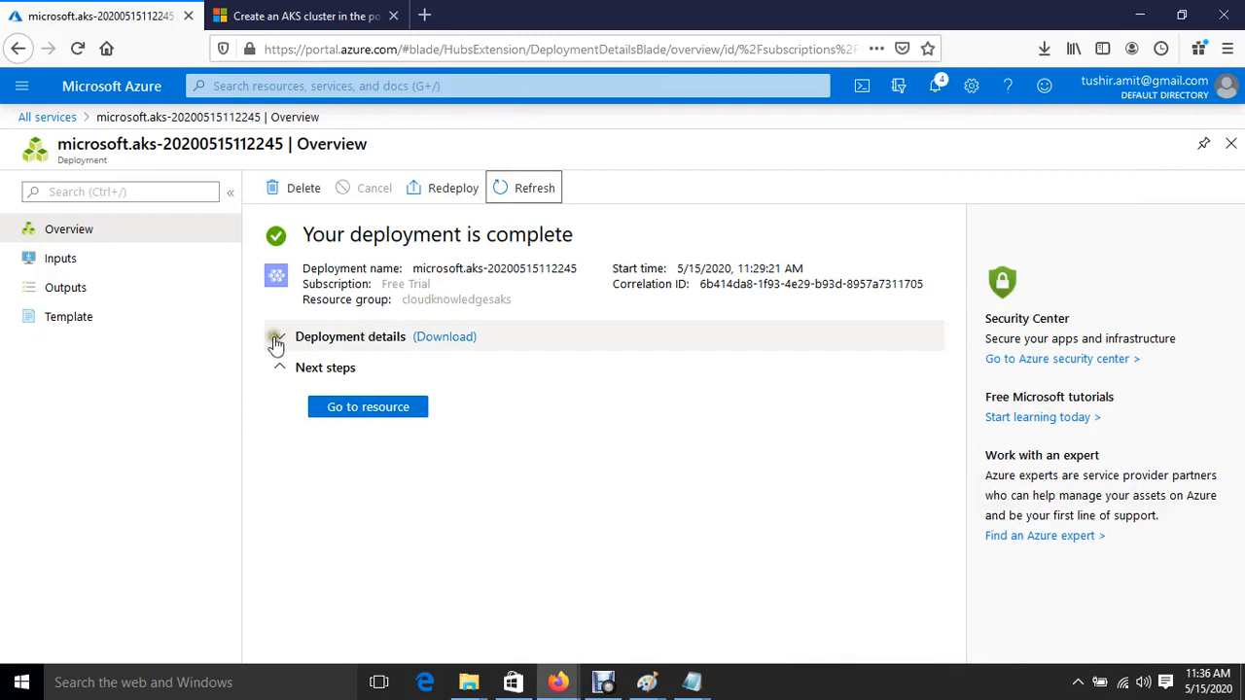
Open the deployed cloudknowledgesaks cluster from its deployment overview and view its node pools
click(276, 338)
click(372, 443)
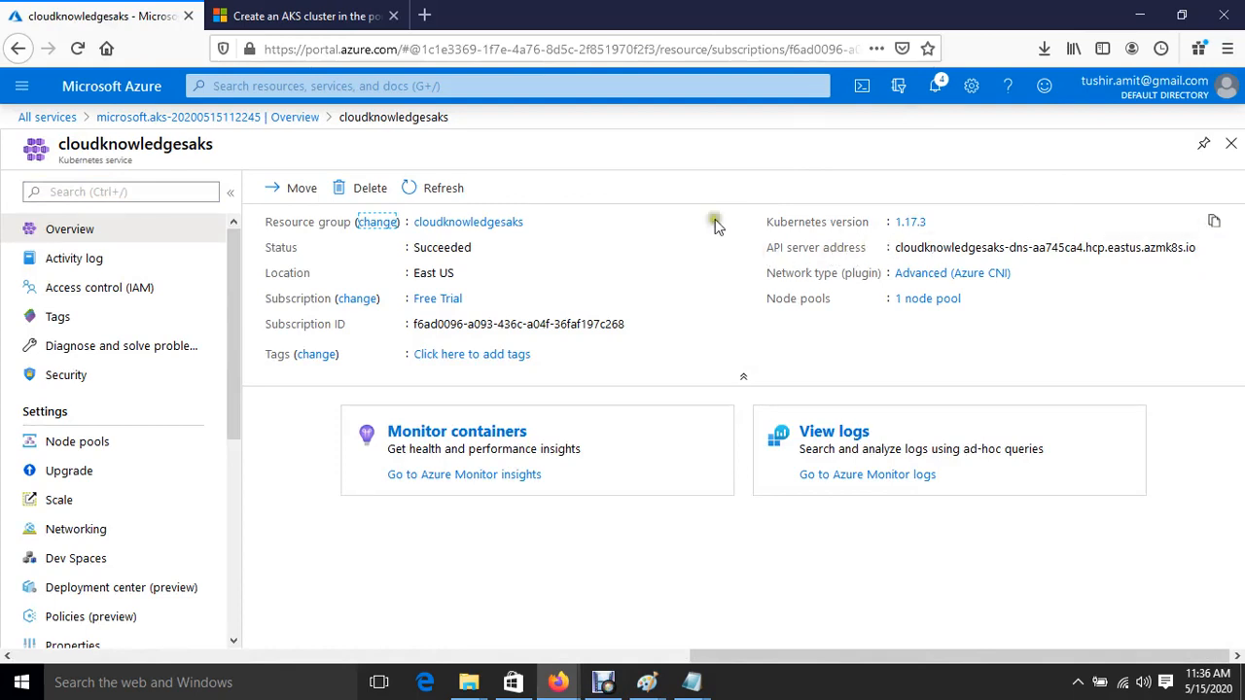
click(87, 450)
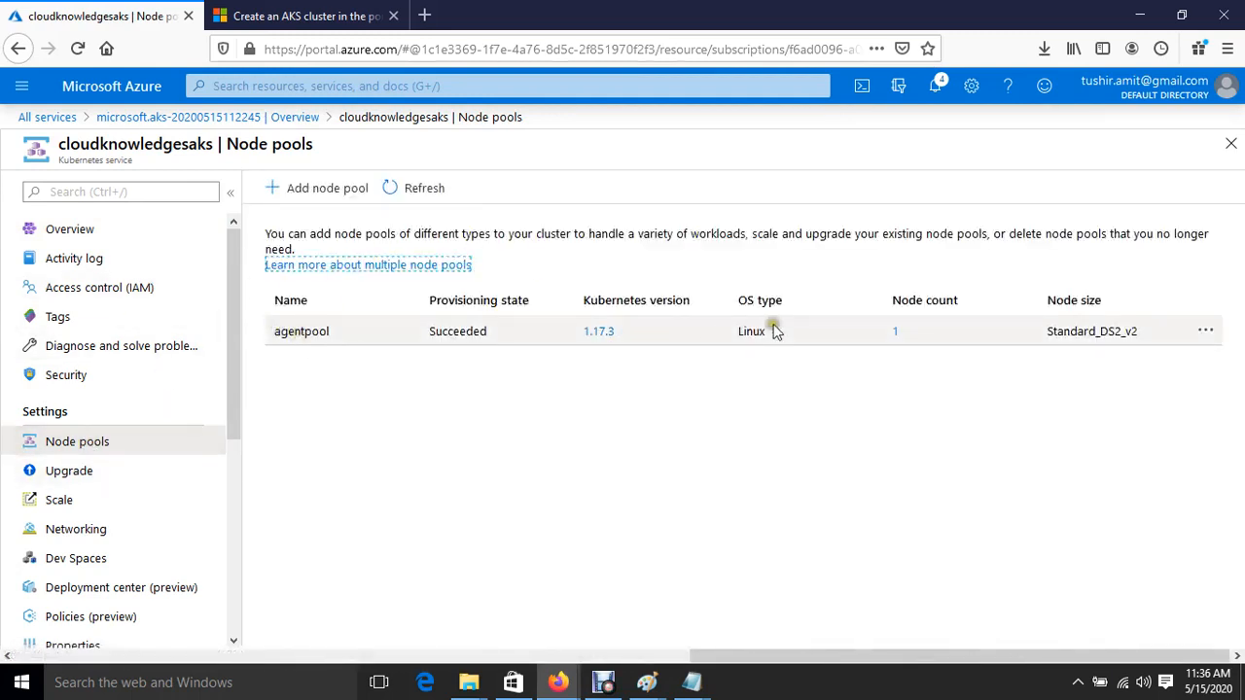
Examine the Kubernetes version upgrade options for the agentpool node pool and close them without applying
click(596, 333)
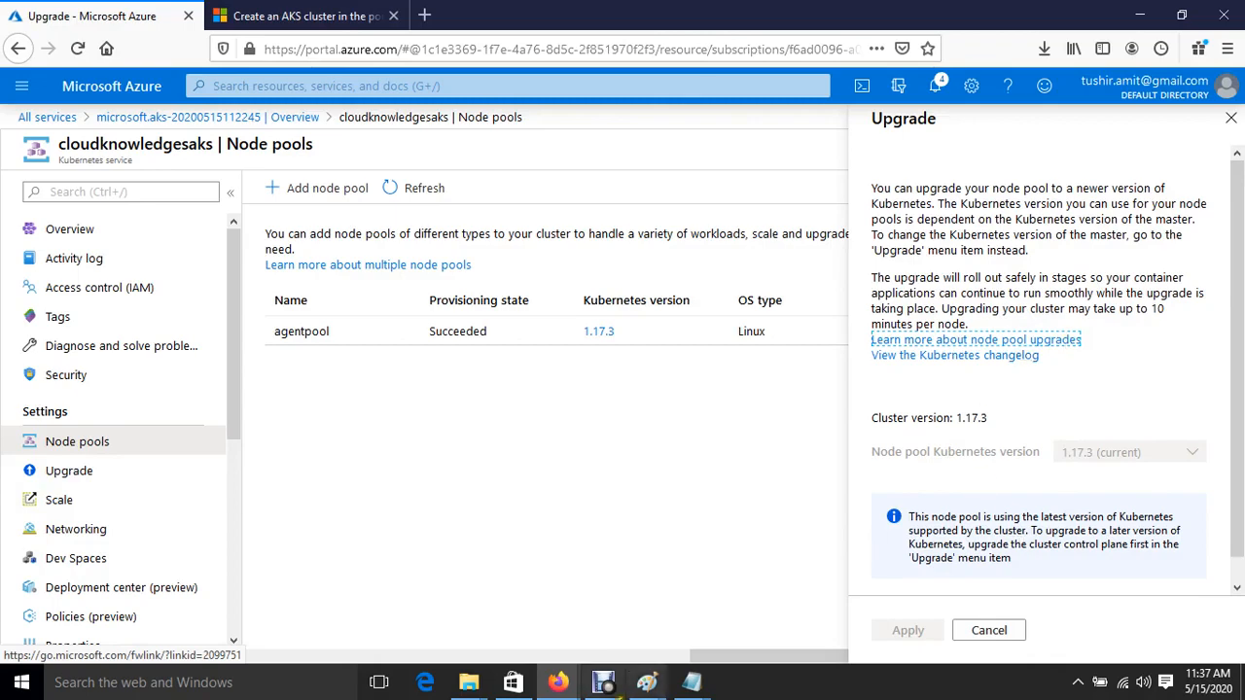
click(605, 687)
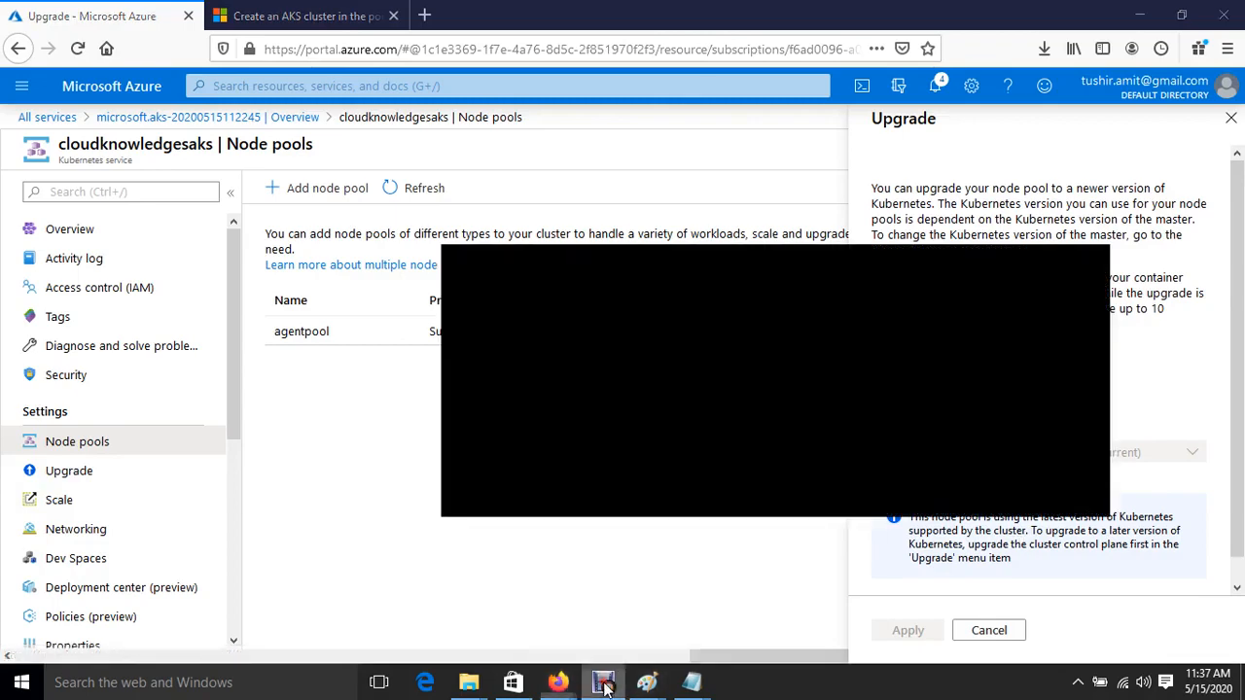
click(584, 585)
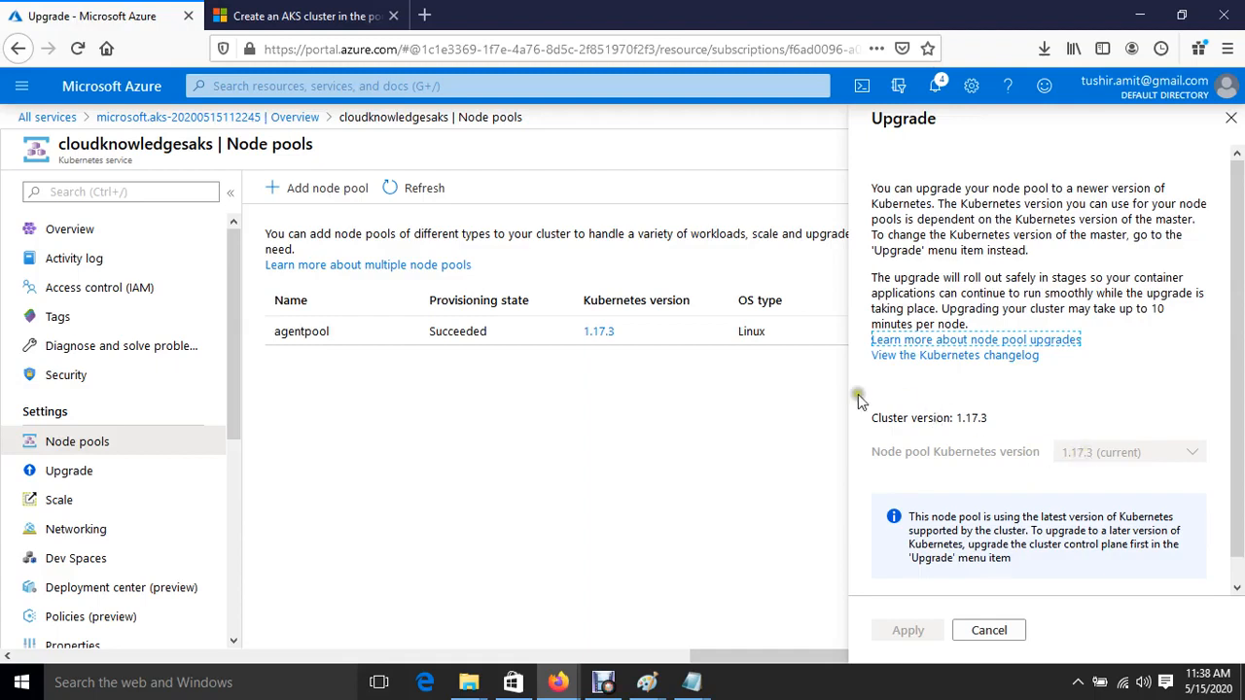
click(1149, 454)
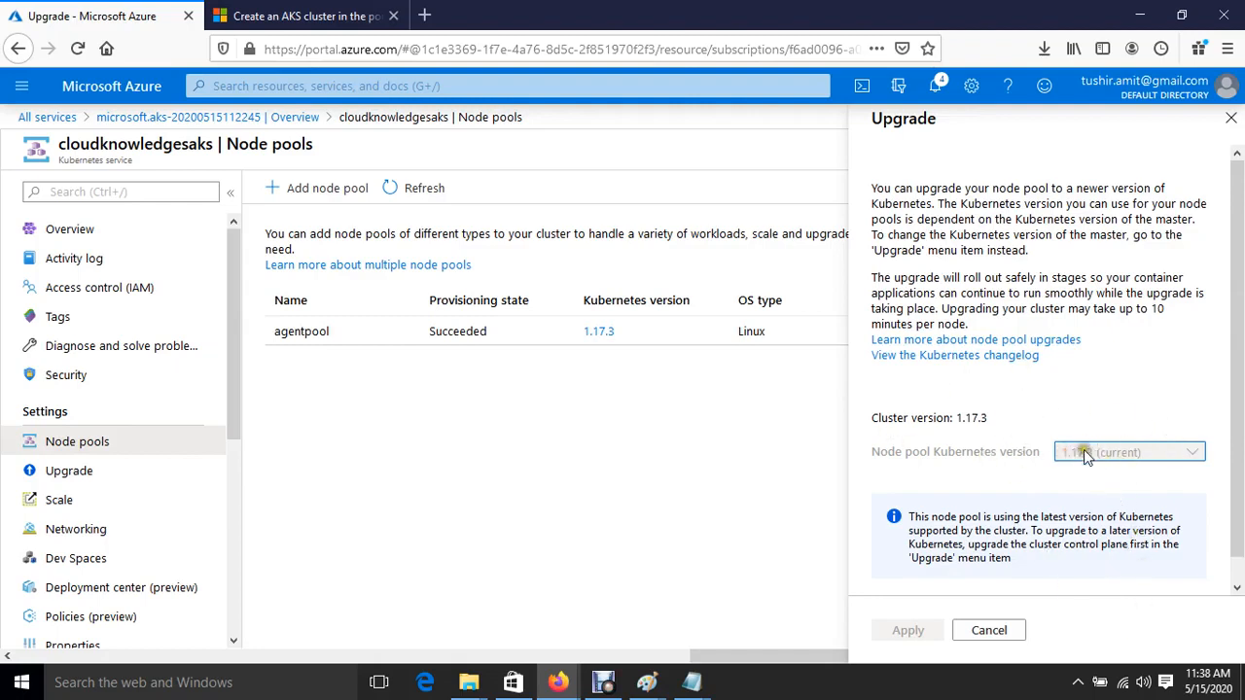
click(1016, 631)
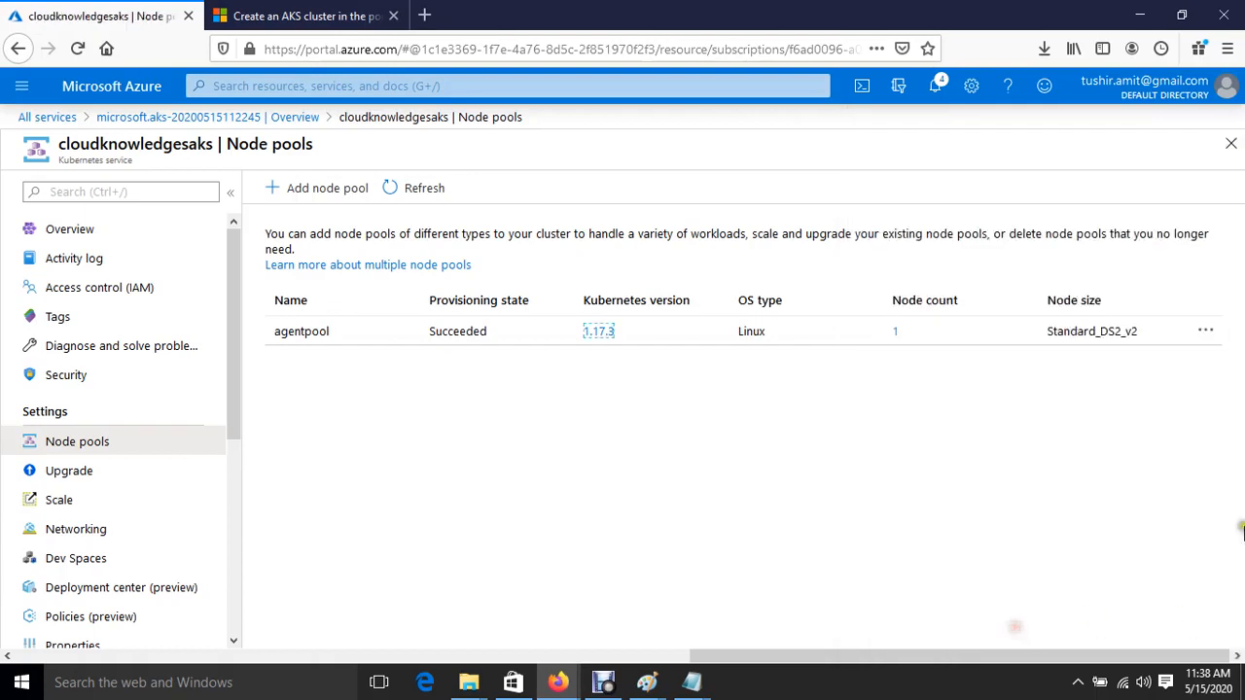
Examine the manual and autoscale methods in the agentpool node pool's scaling options, and cancel without applying
click(1204, 331)
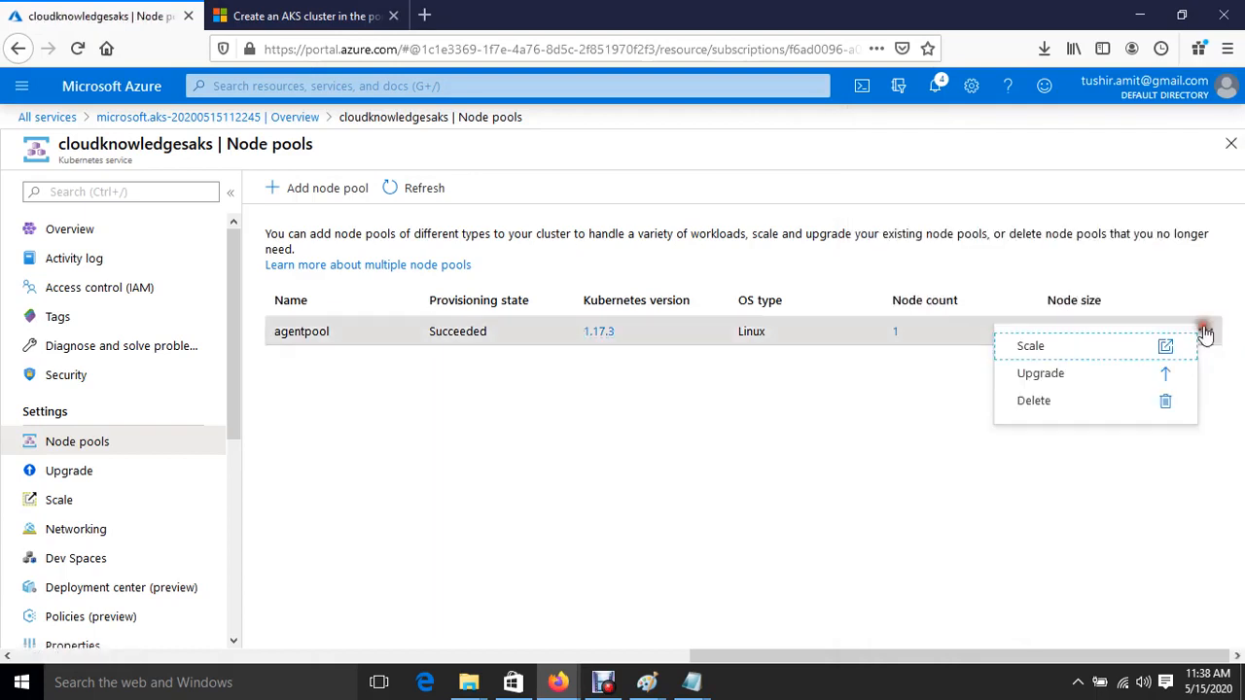
click(1060, 353)
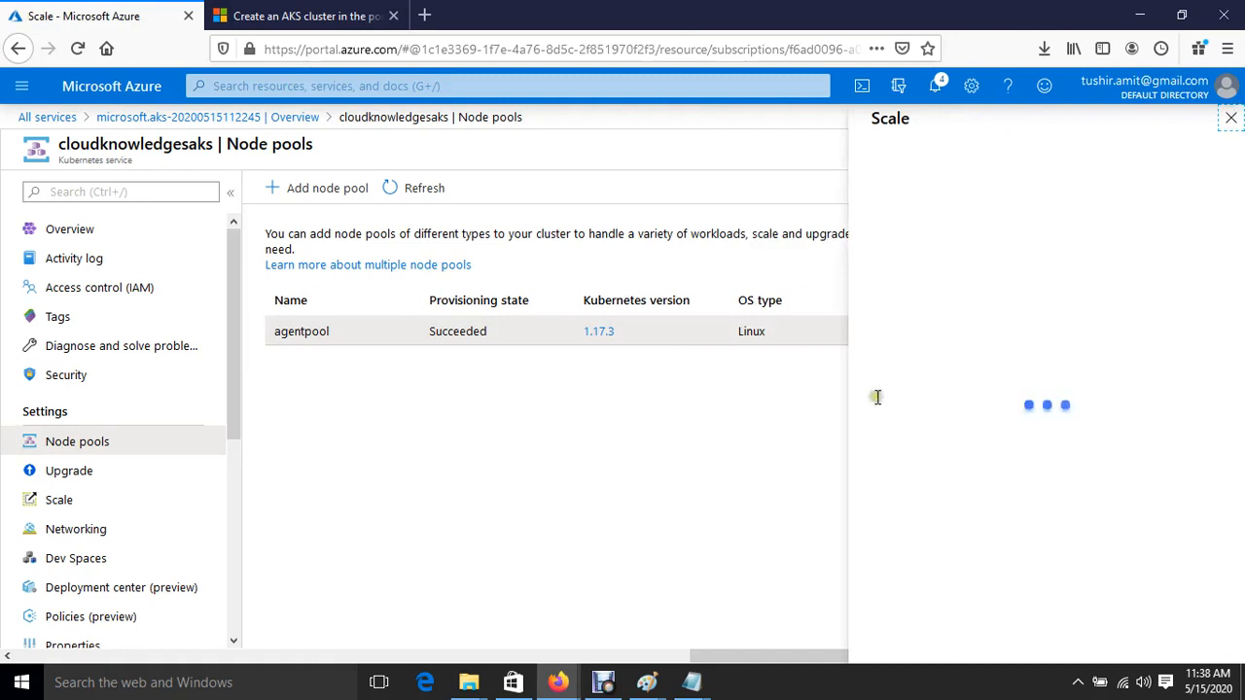
drag(881, 276, 793, 294)
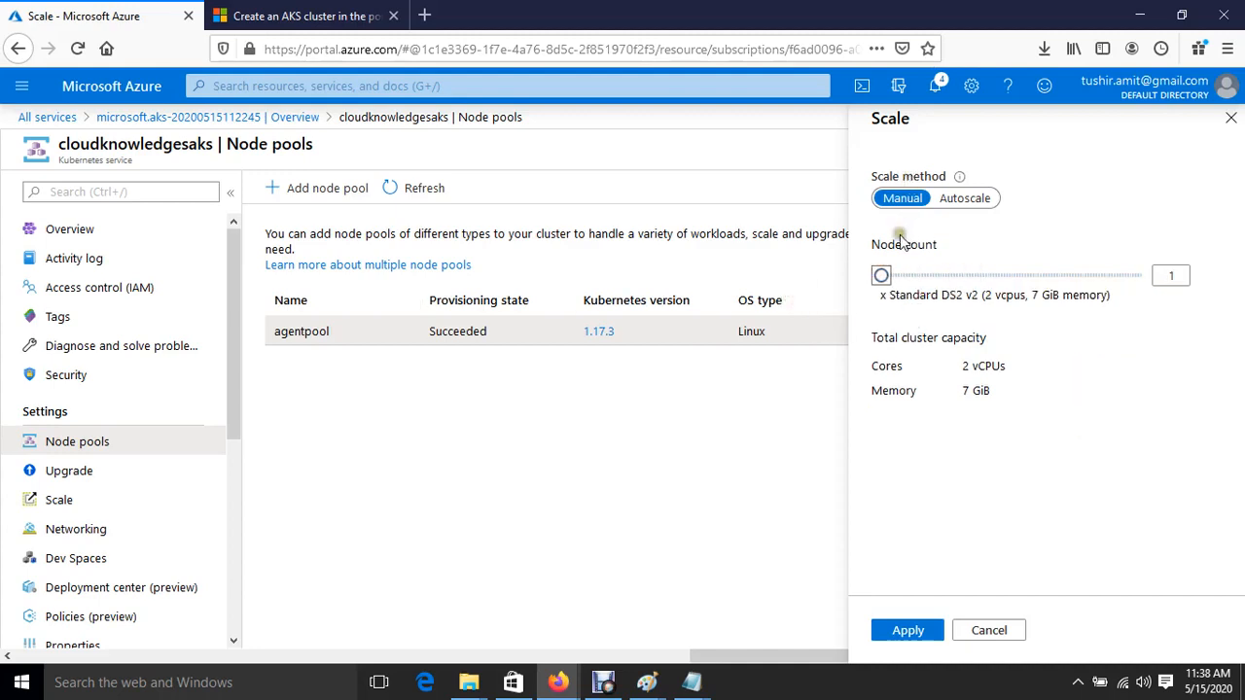
click(973, 199)
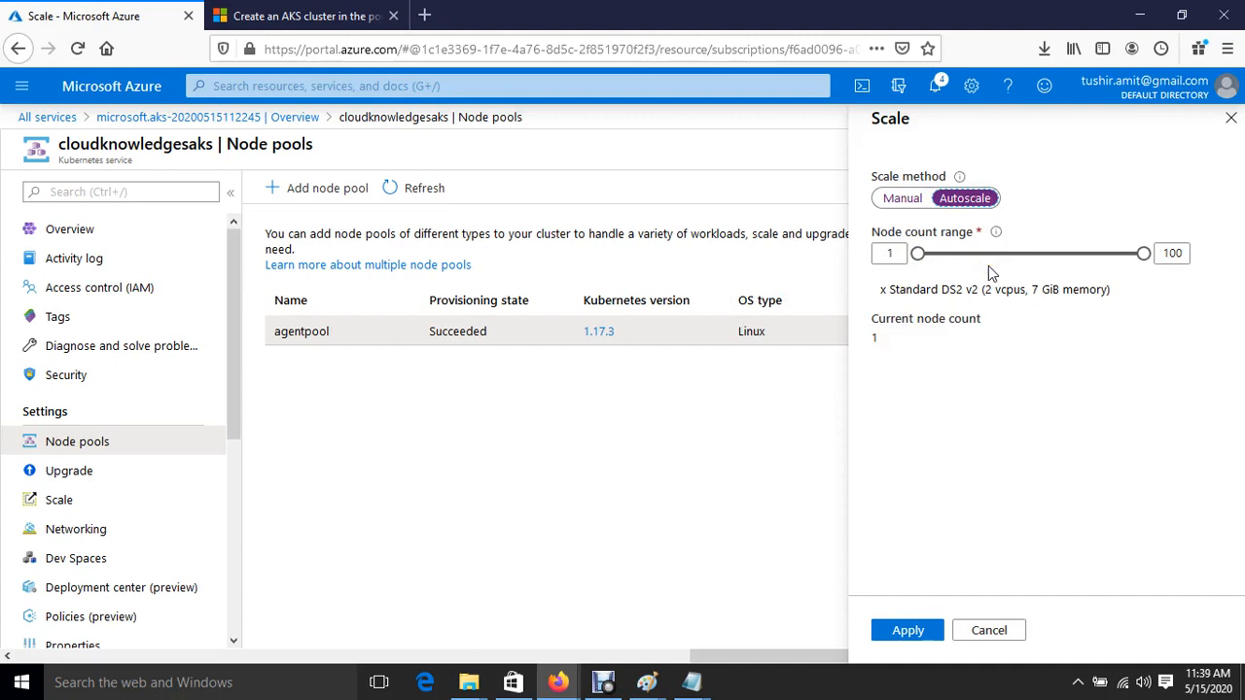
click(1012, 638)
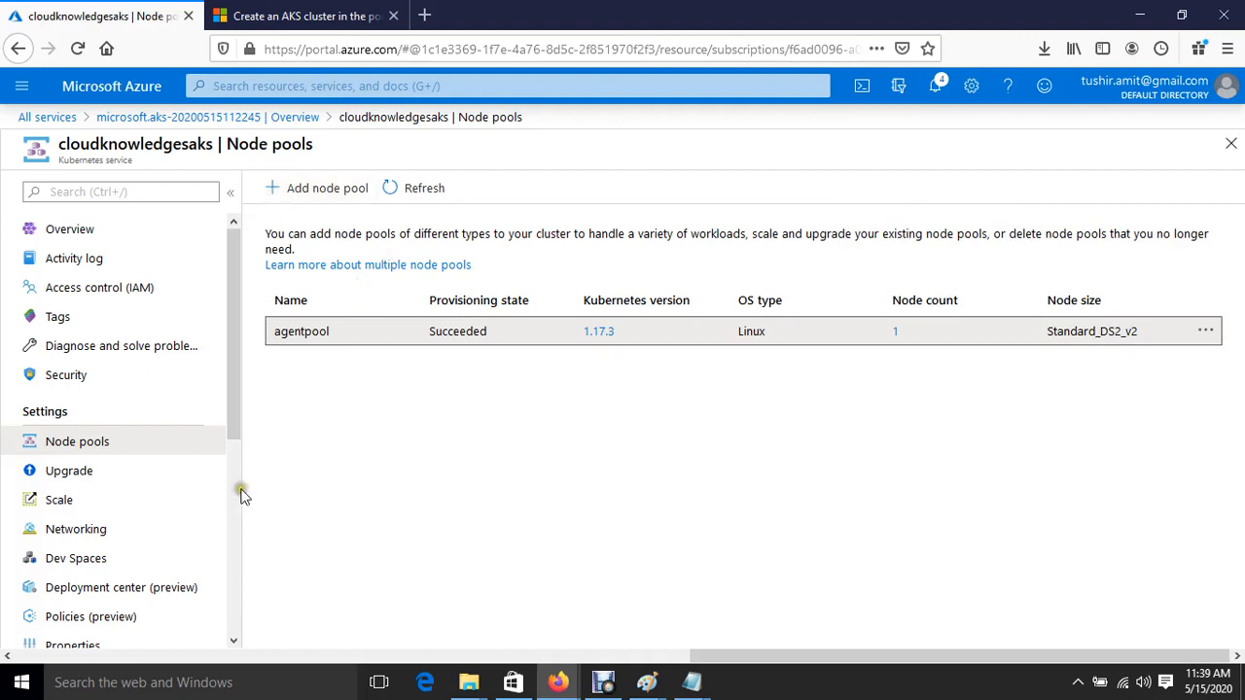
View the Upgrade, Scale and Networking settings of the cloudknowledgesaks cluster
click(87, 481)
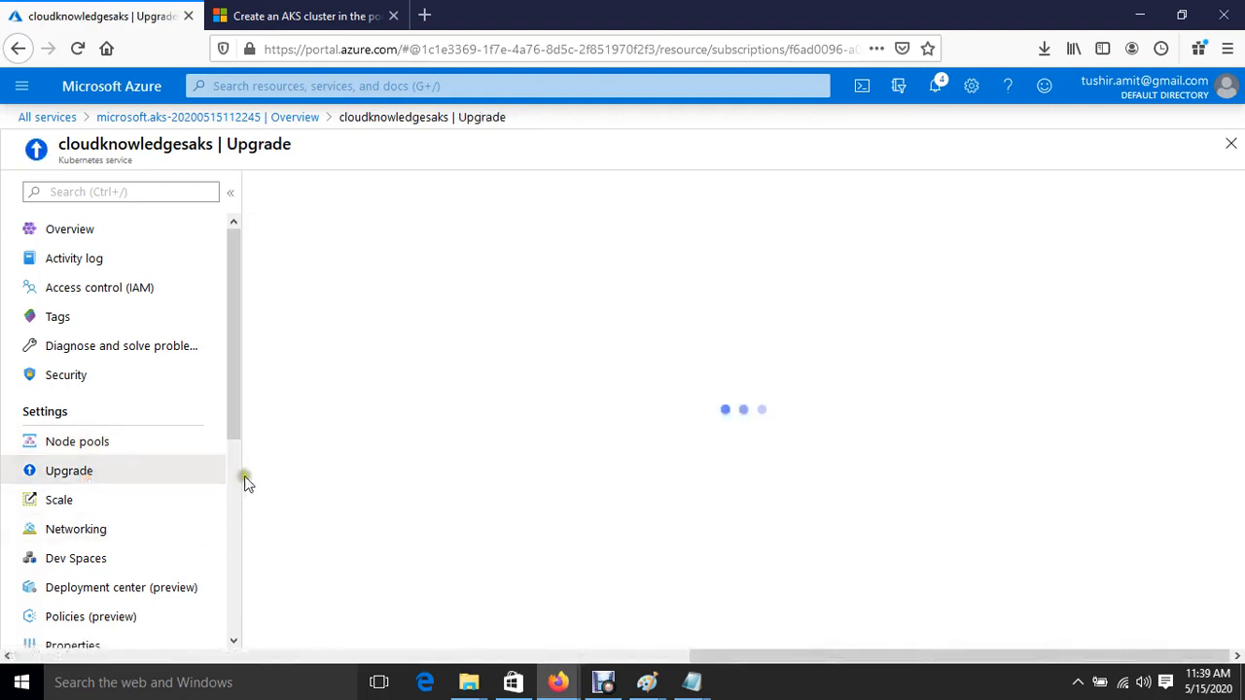
click(66, 501)
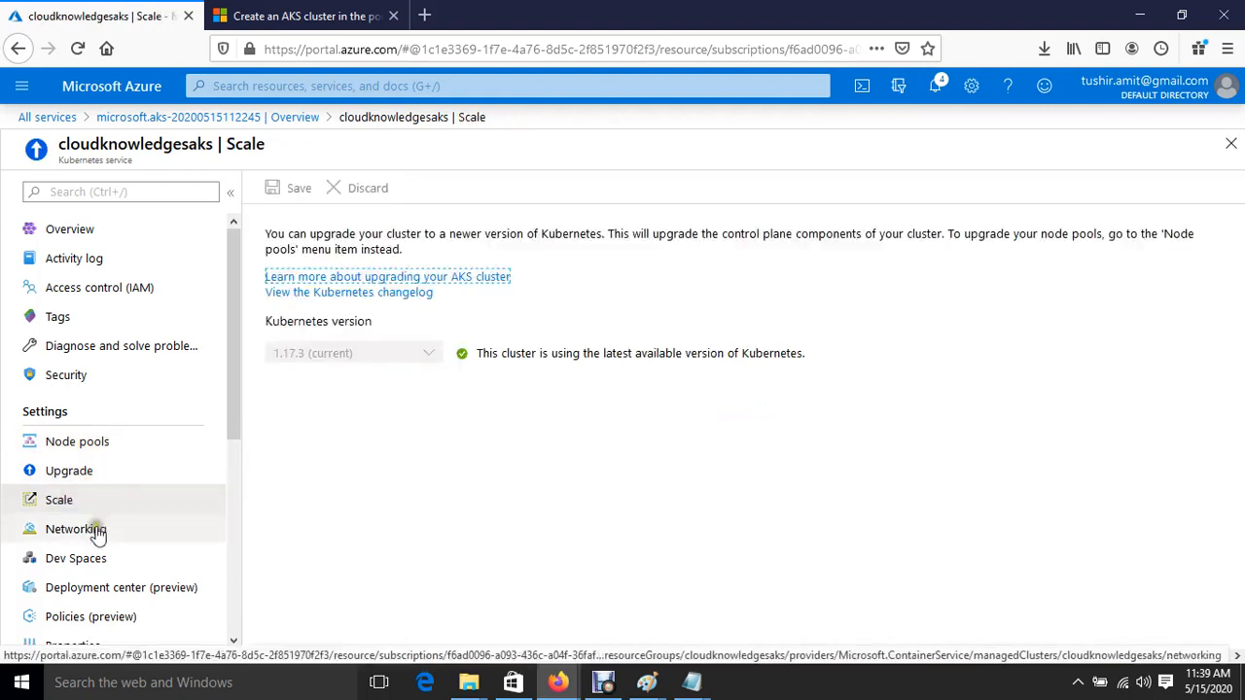
click(94, 531)
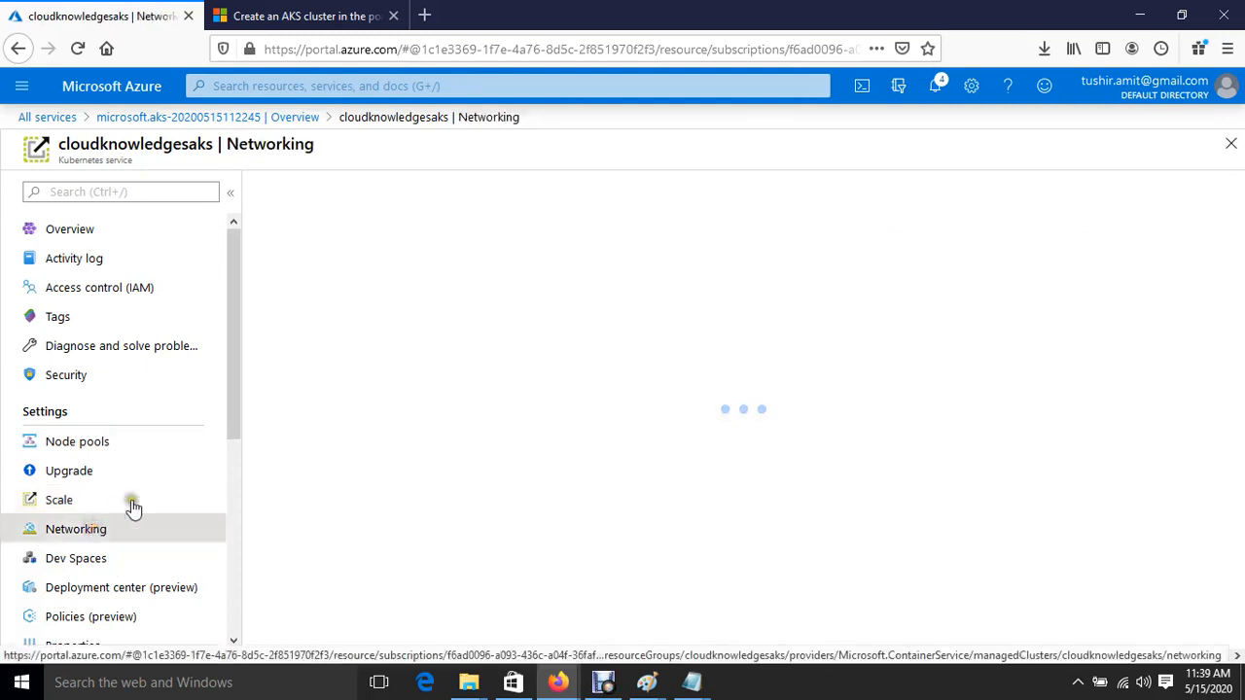
scroll(126, 498, down, 2)
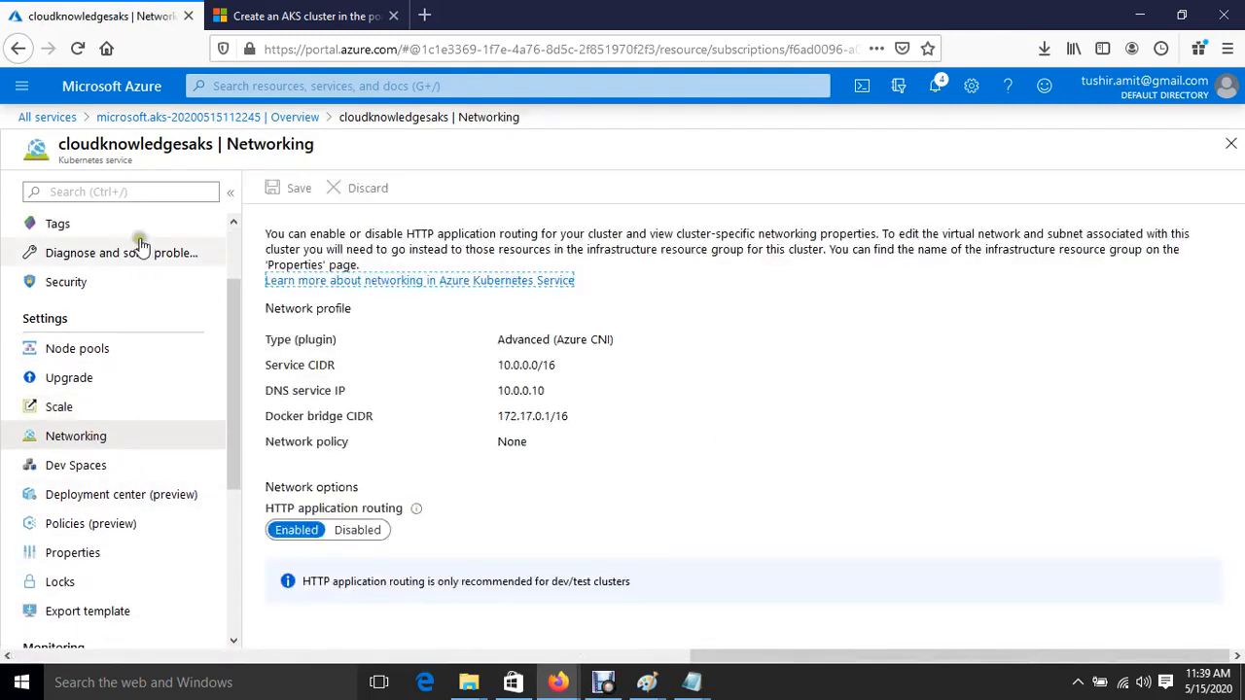
Examine the code location choices in the cluster's Deployment center (preview)
click(67, 502)
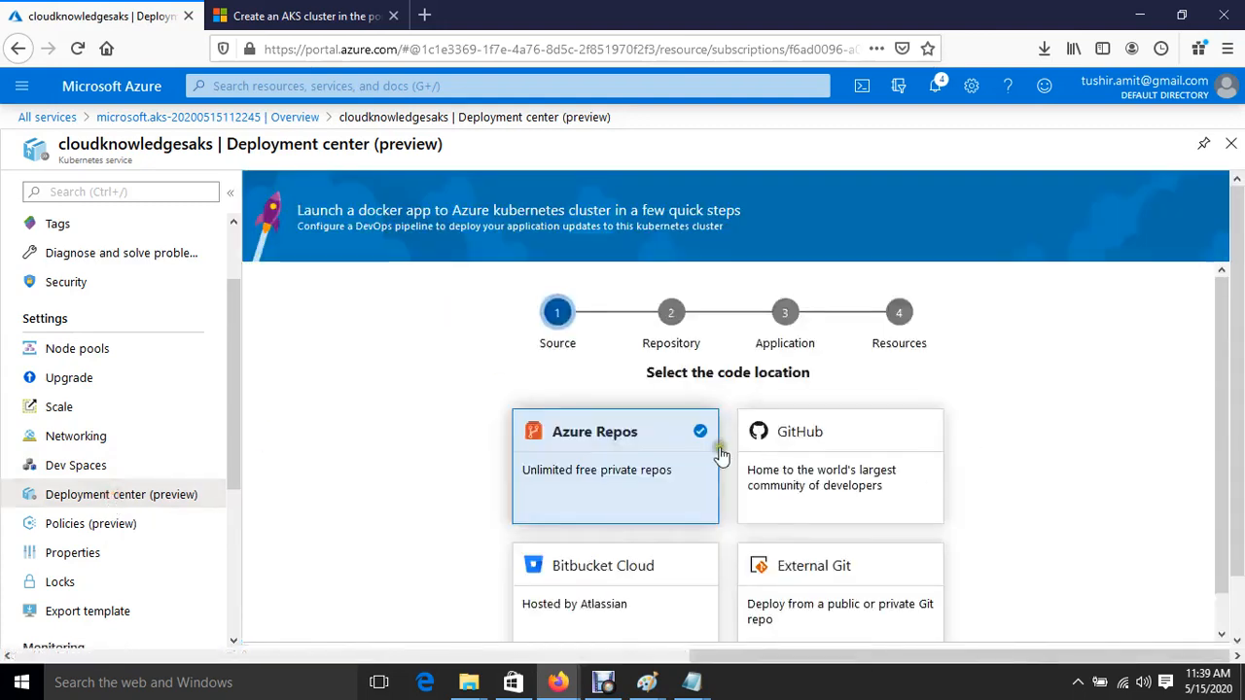
scroll(580, 378, down, 1)
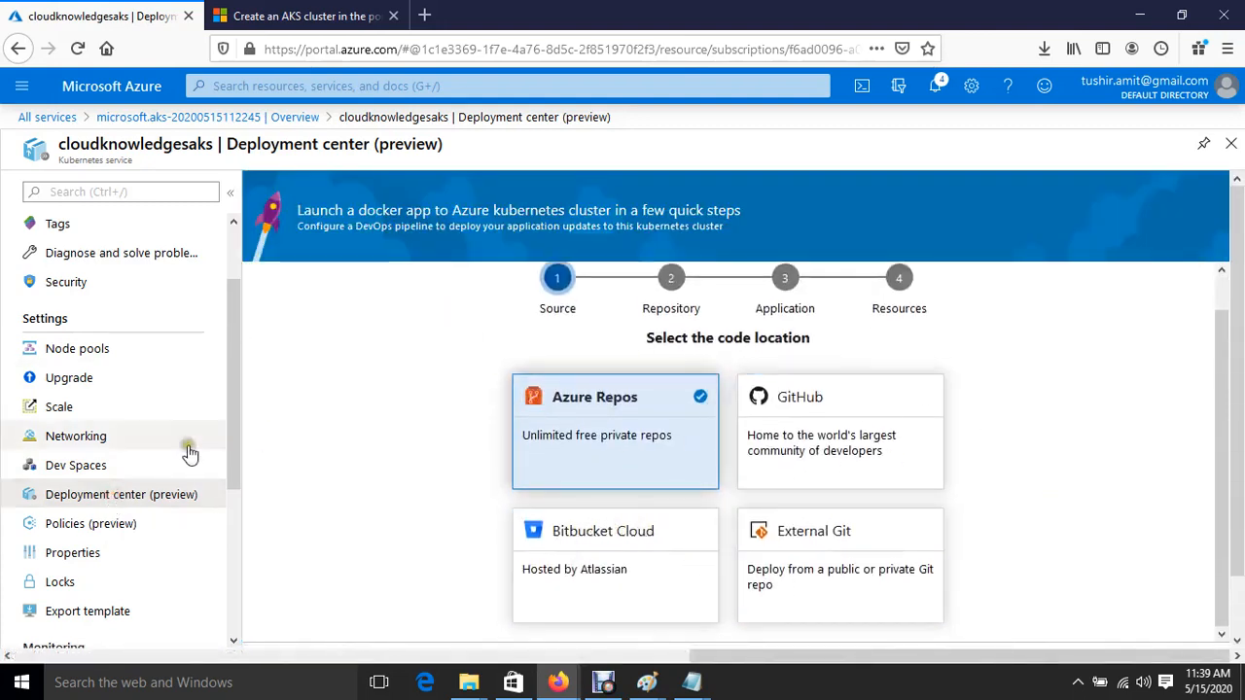
scroll(139, 500, up, 3)
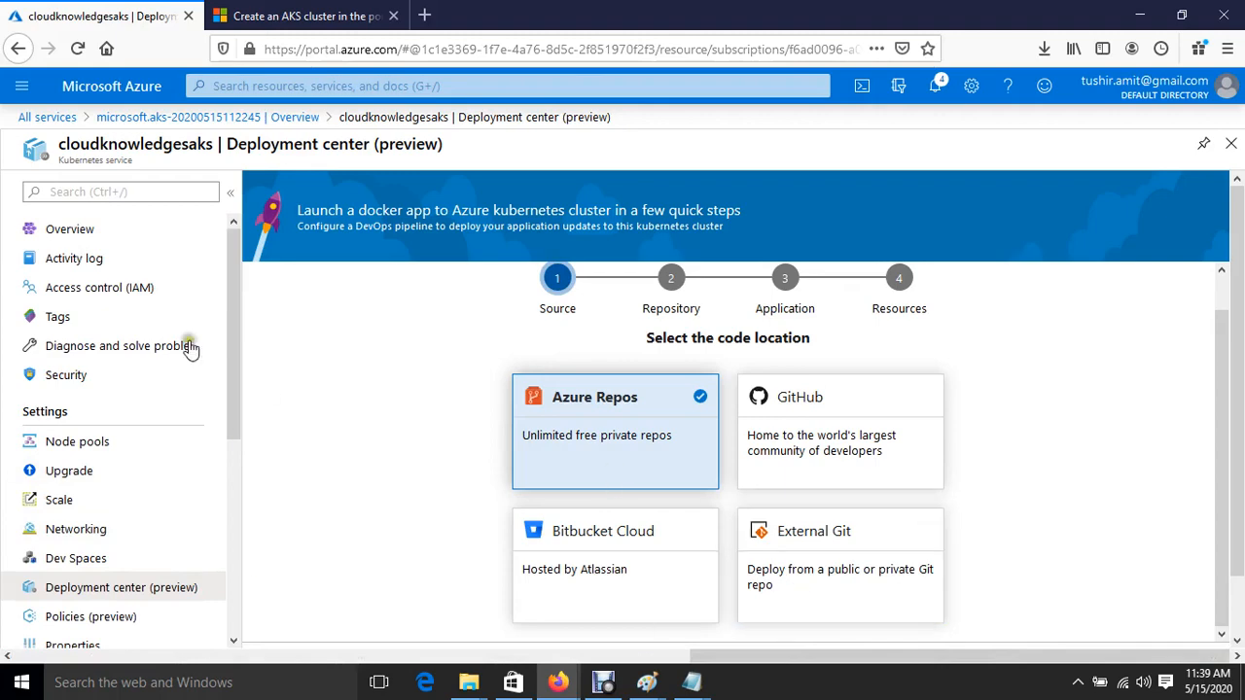
Return to the cloudknowledgesaks cluster's overview and refresh it
click(96, 234)
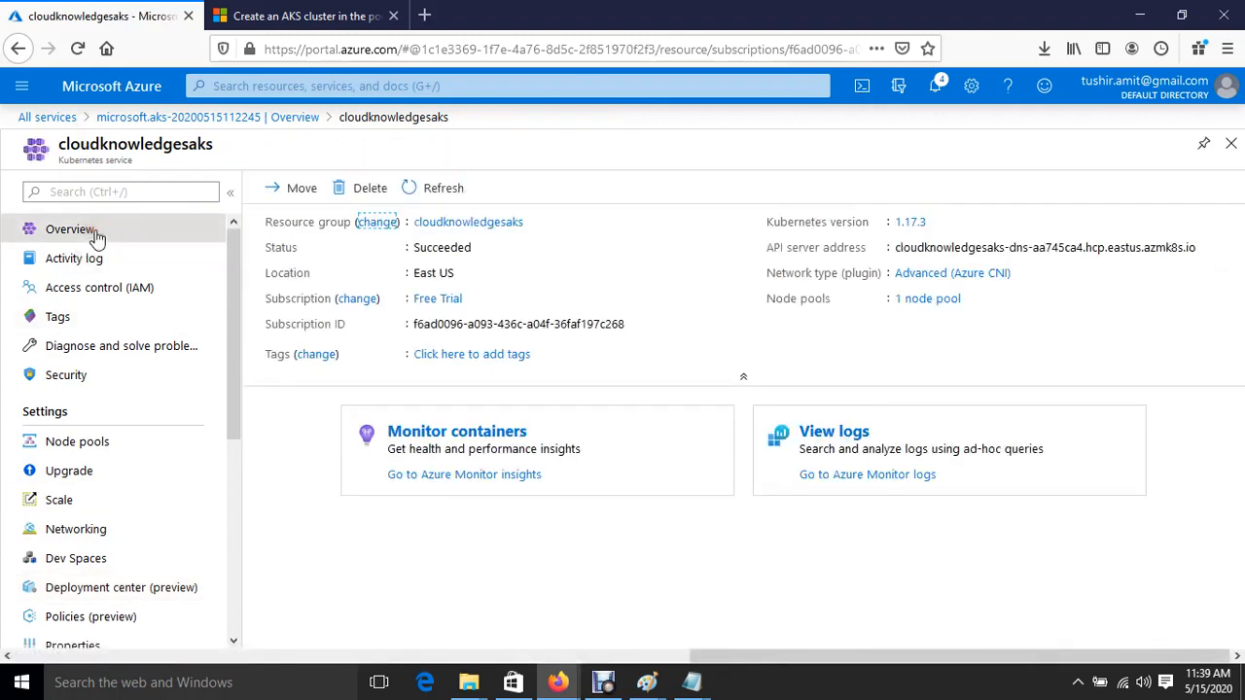
click(95, 227)
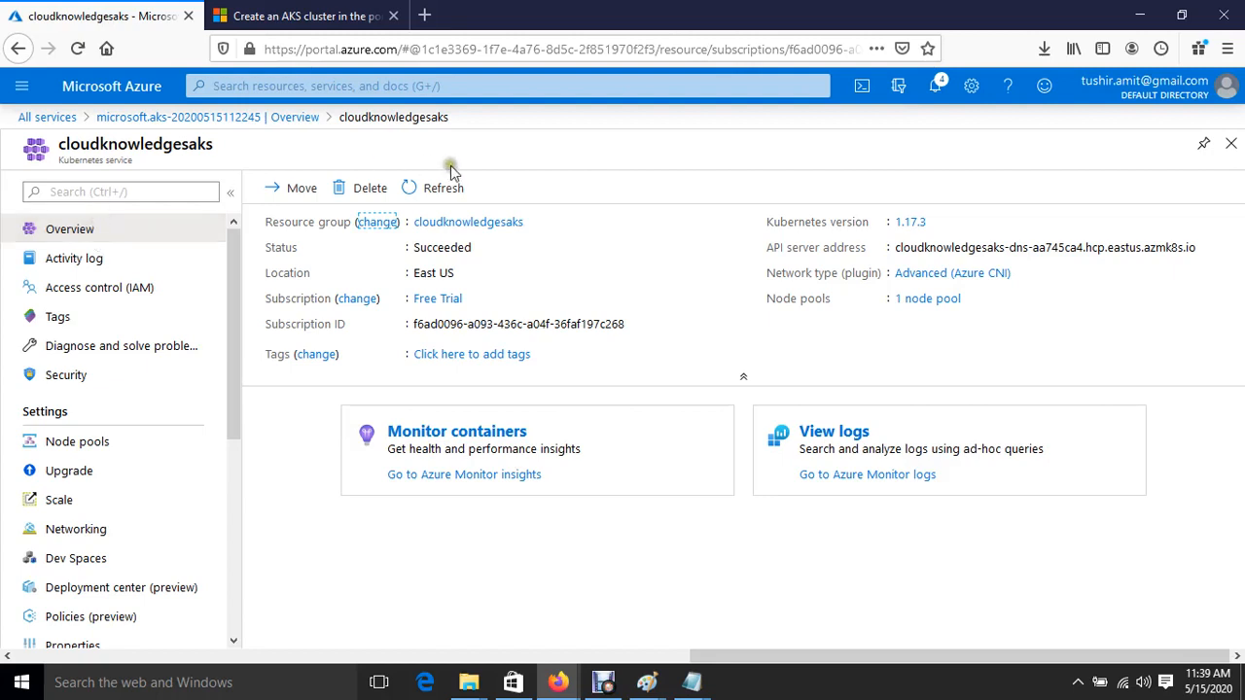
click(433, 190)
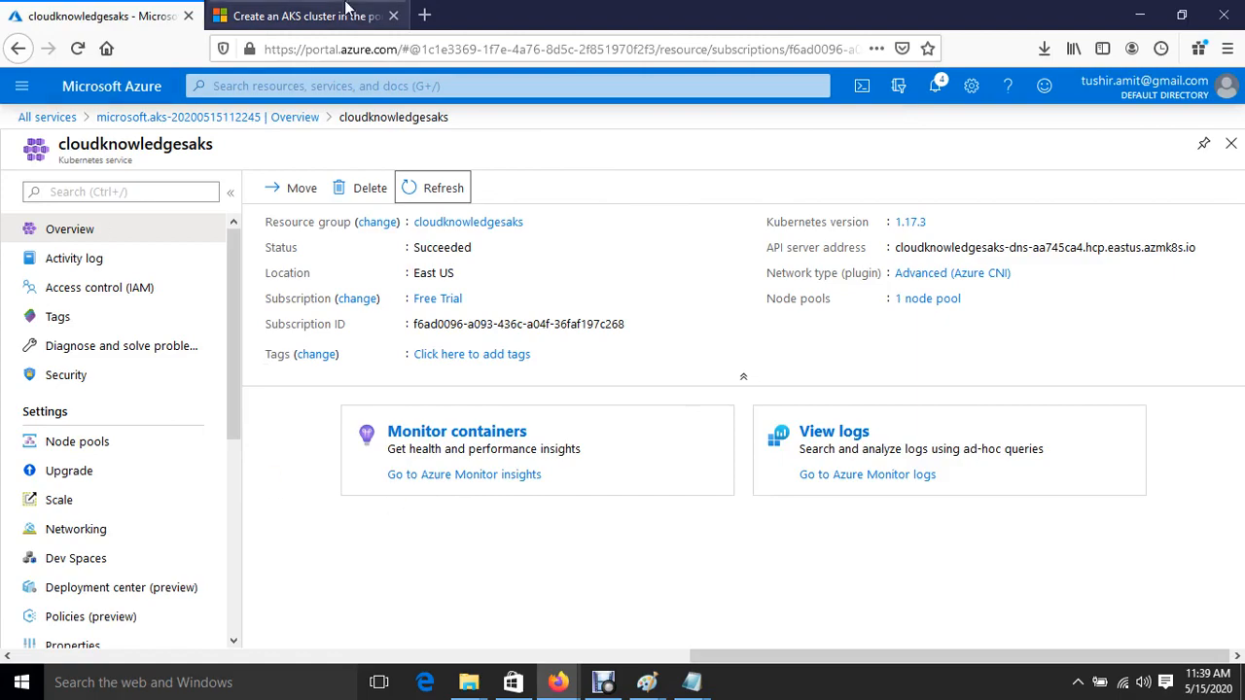
Find the "Connect to the cluster" section in the AKS quickstart documentation and read how to open Cloud Shell
click(374, 15)
scroll(472, 319, down, 10)
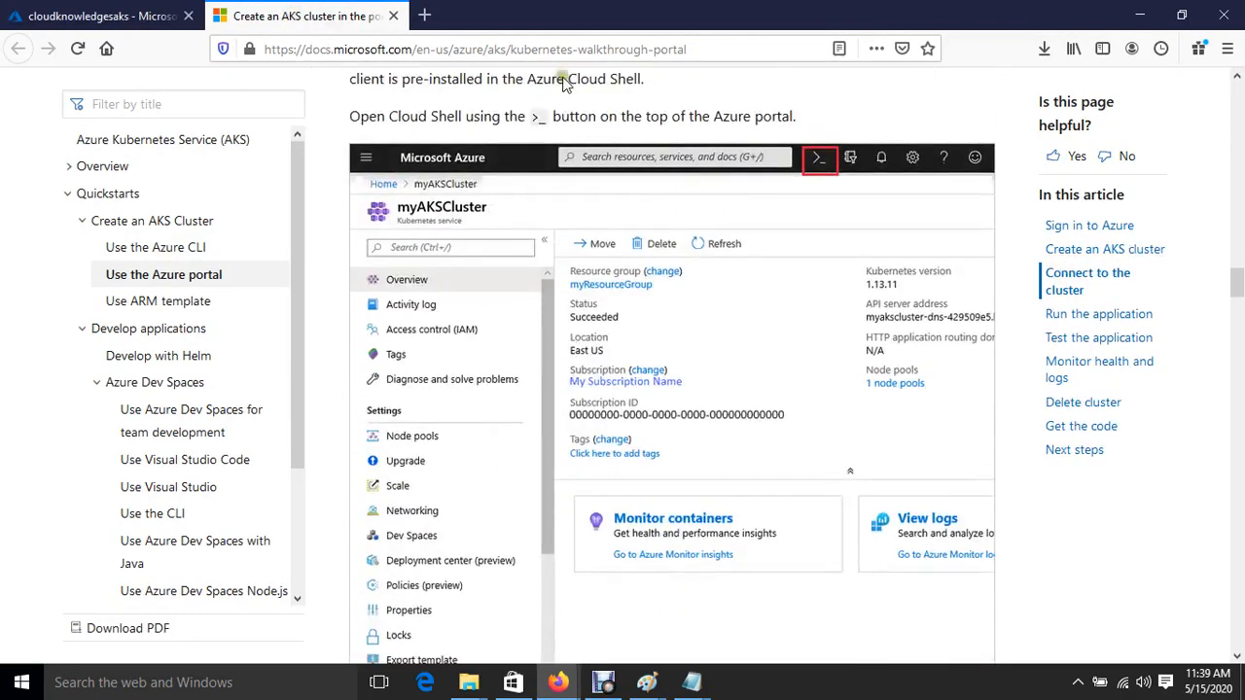
scroll(590, 281, up, 2)
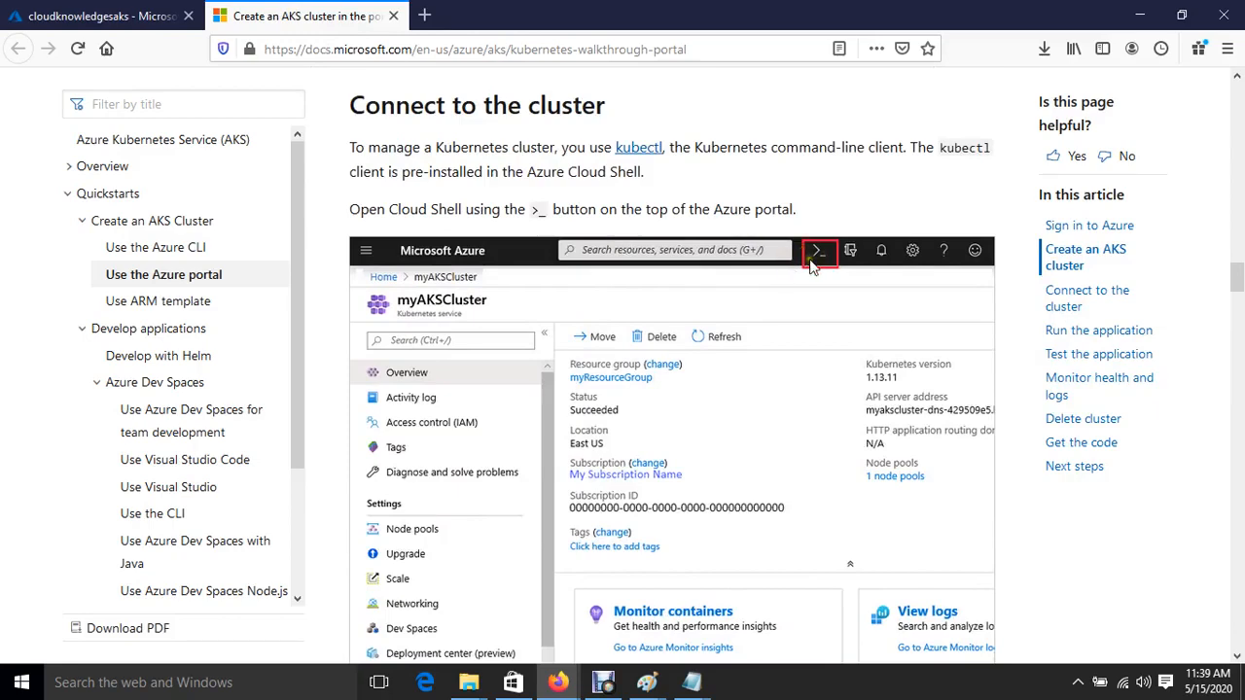
Start a Bash Cloud Shell session from the Azure portal, enlarge its pane, and open a new session in a separate browser tab
click(107, 18)
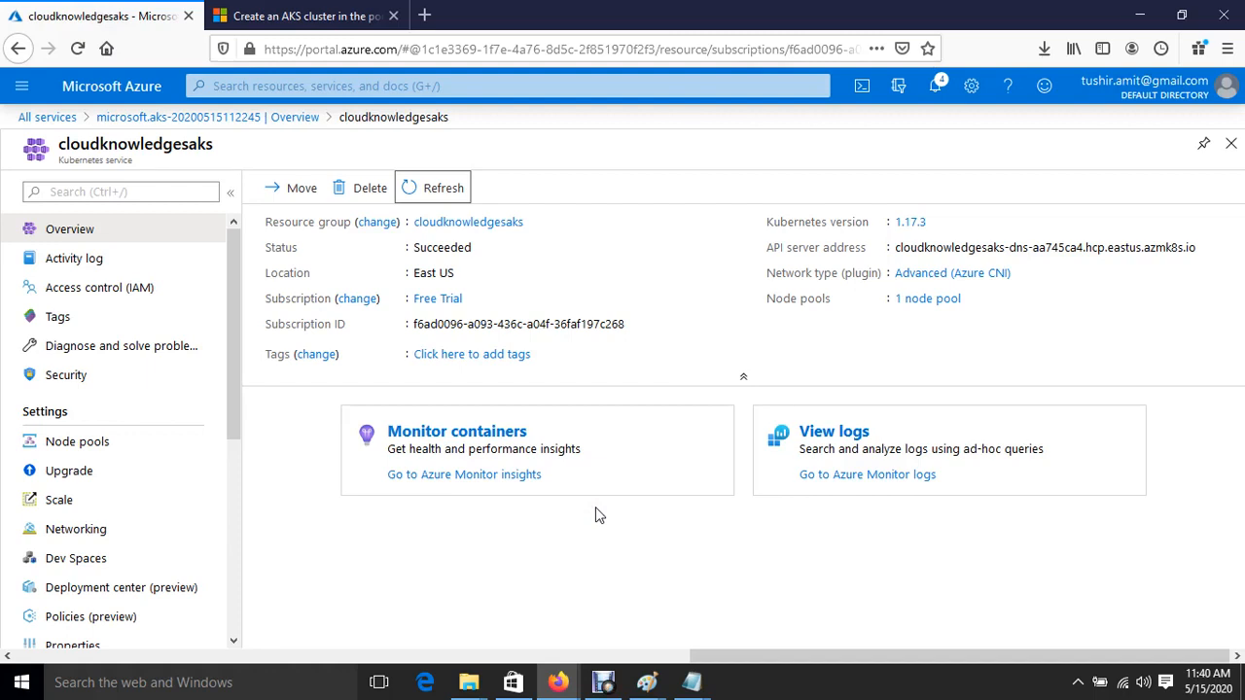
click(860, 87)
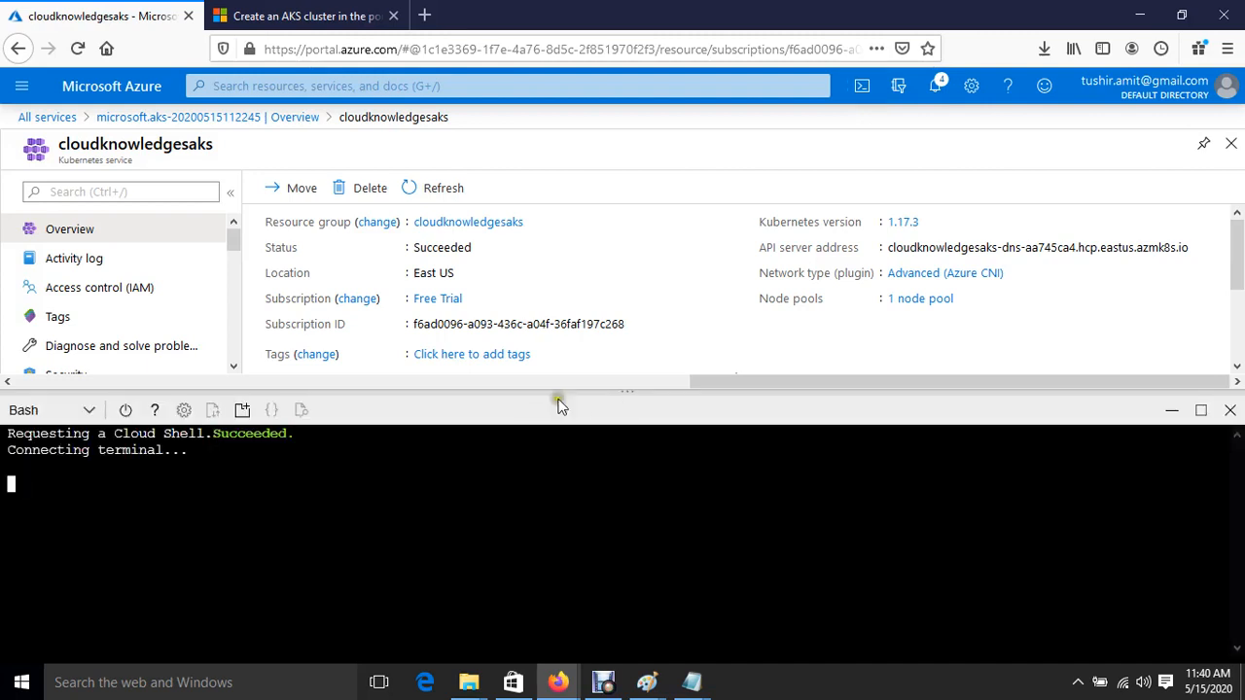
click(635, 393)
drag(636, 393, 634, 328)
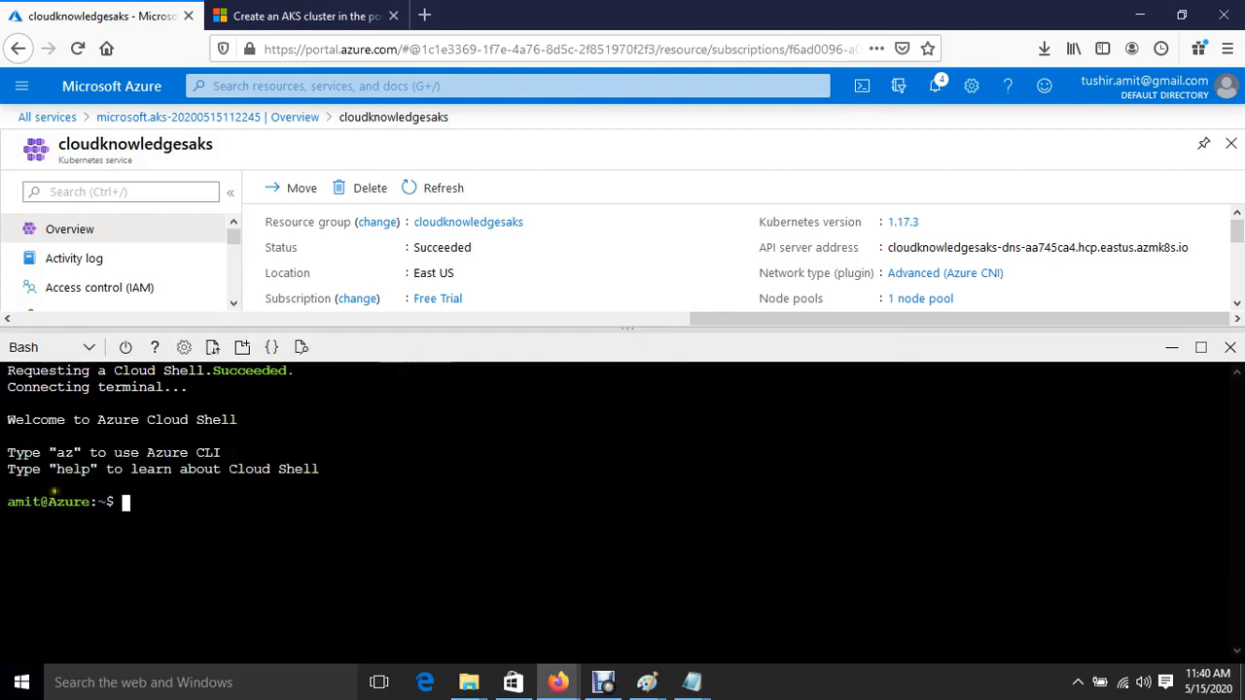
click(243, 349)
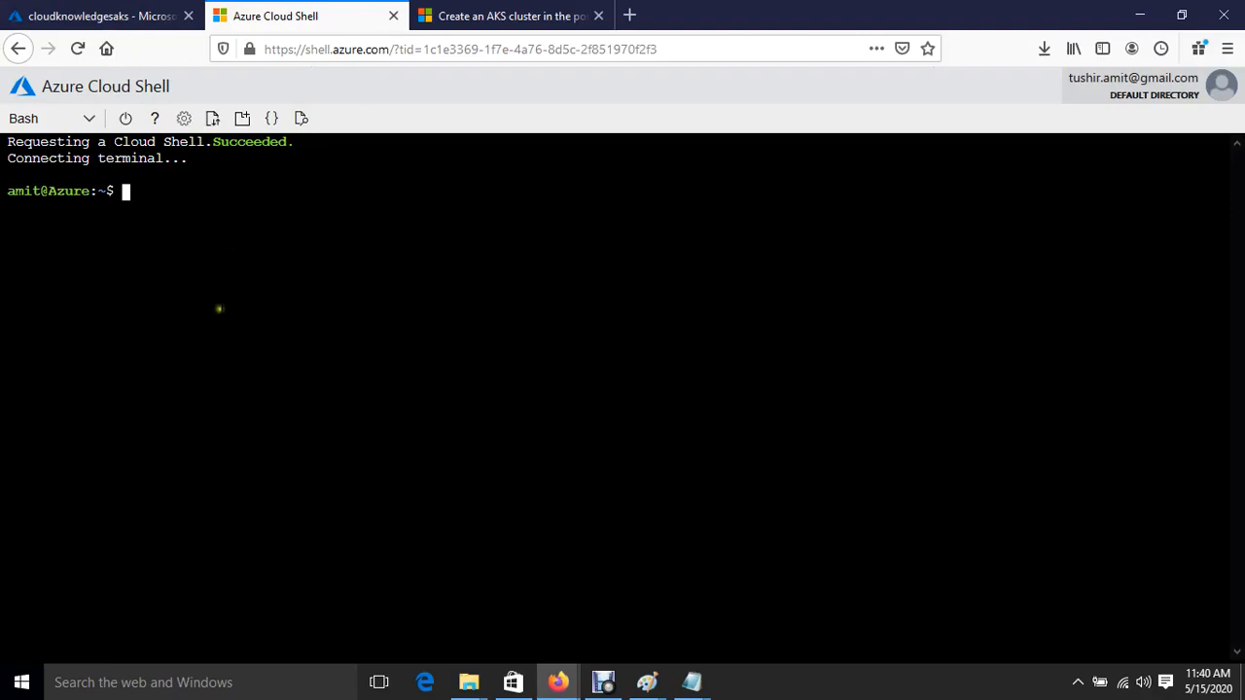
Examine the az aks get-credentials command and its resource group and cluster name parameters in the AKS quickstart documentation
click(494, 14)
scroll(528, 509, down, 15)
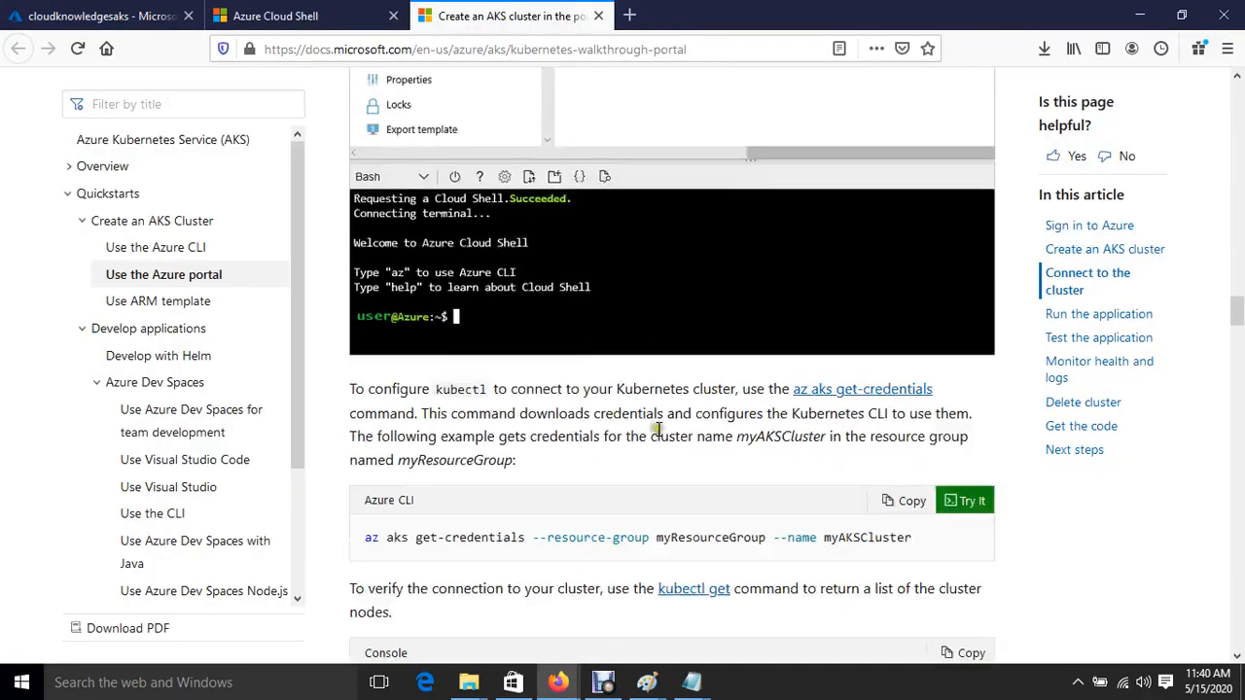
scroll(652, 431, up, 5)
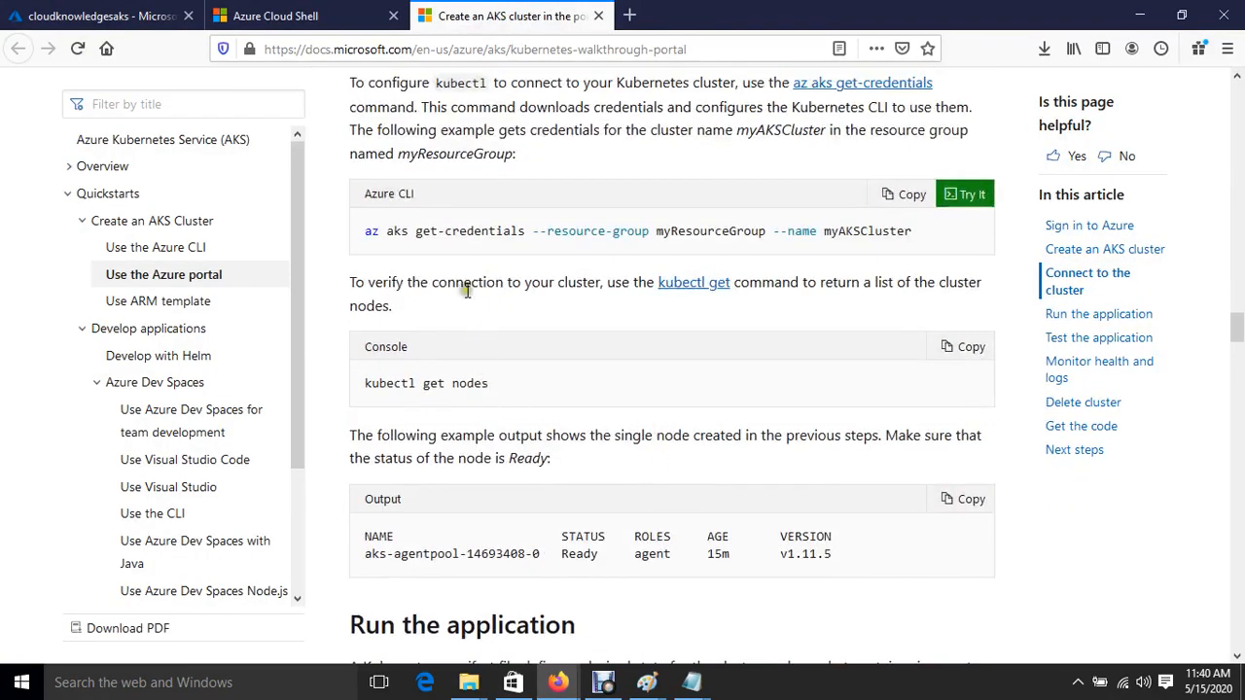
scroll(495, 338, up, 2)
drag(363, 325, 479, 325)
click(375, 325)
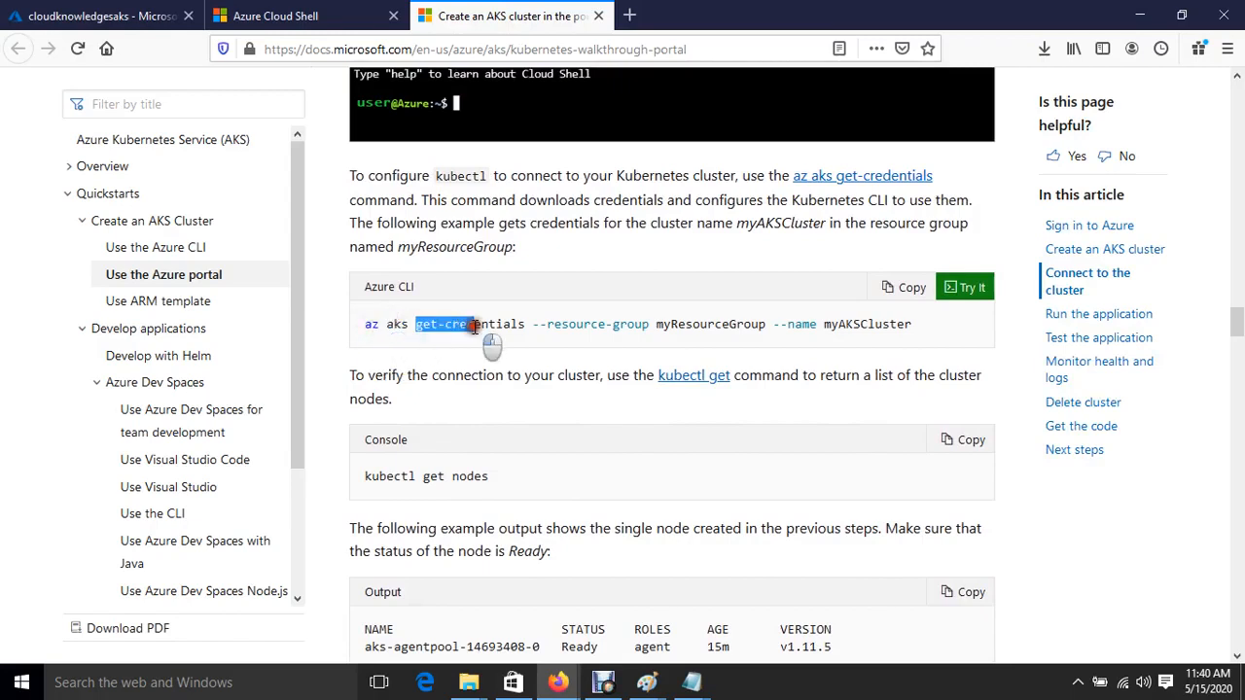
drag(657, 325, 1004, 344)
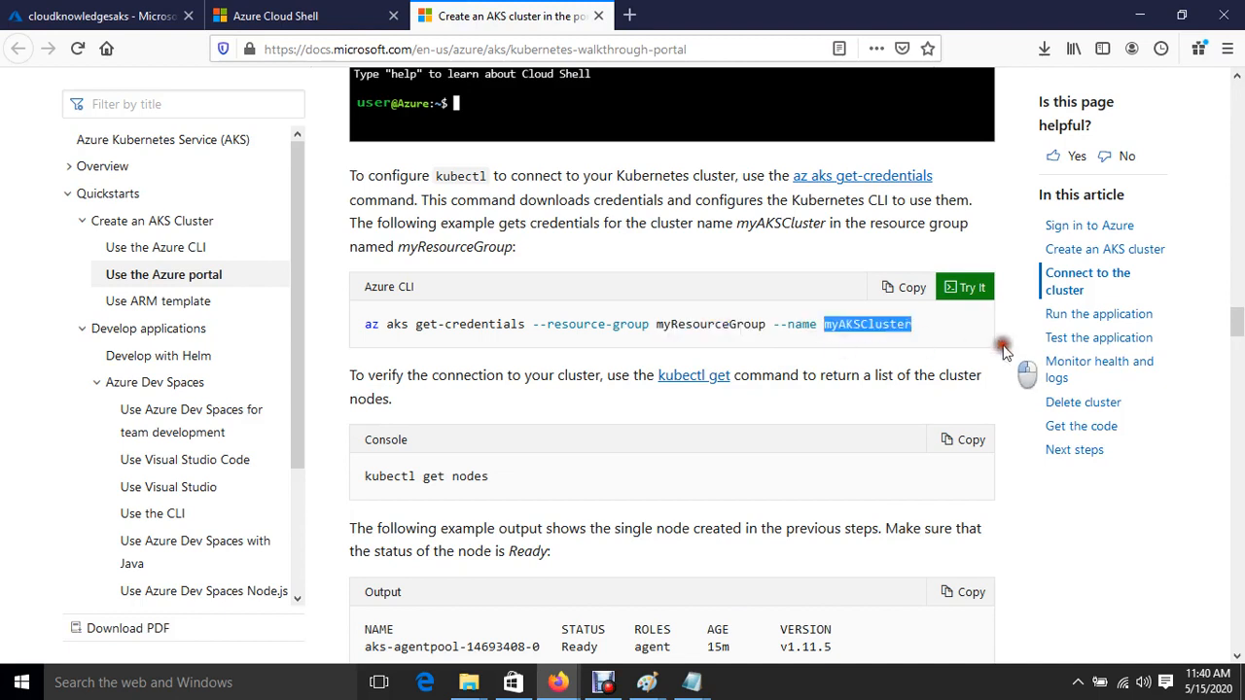
Copy the az aks get-credentials command from the documentation and paste it into a new Notepad document
click(897, 289)
key(super+r)
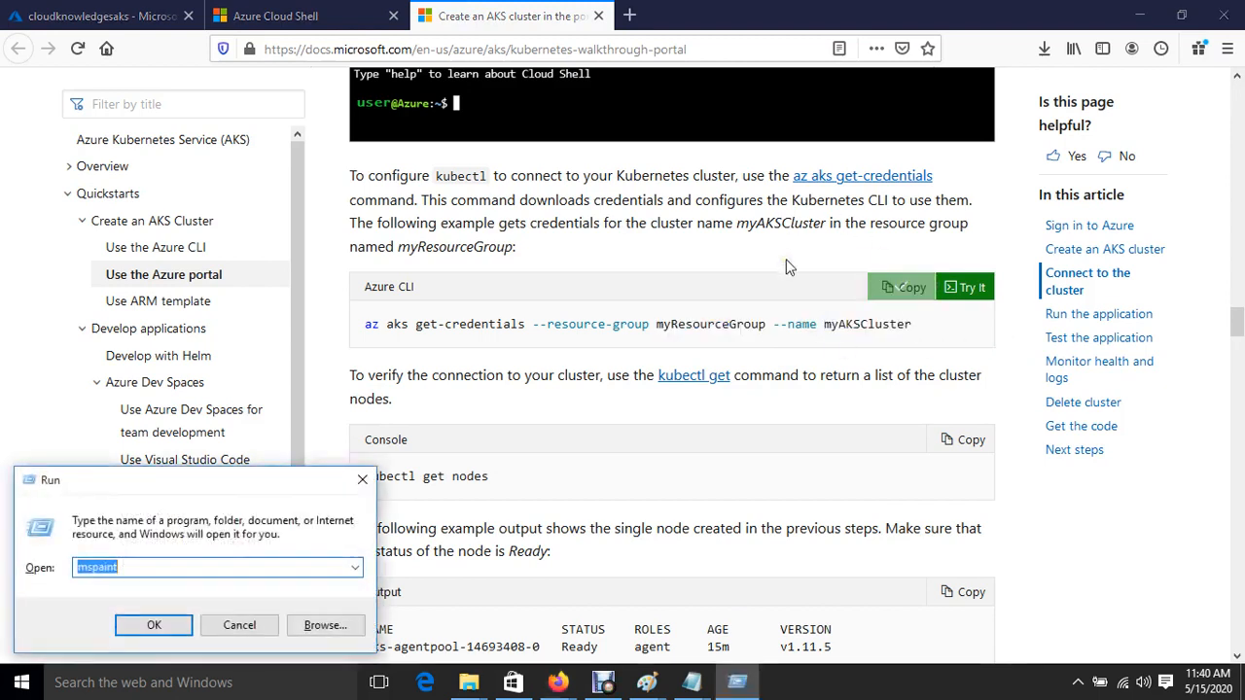
text(notepad)
key(Return)
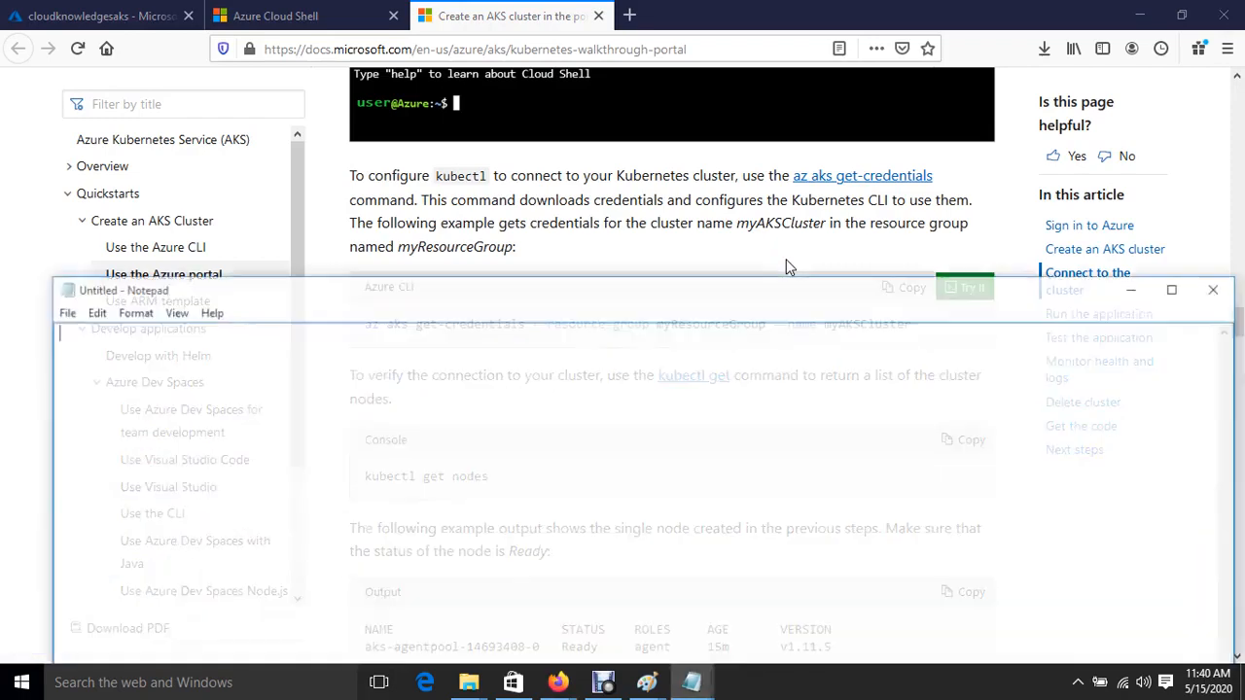
key(ctrl+v)
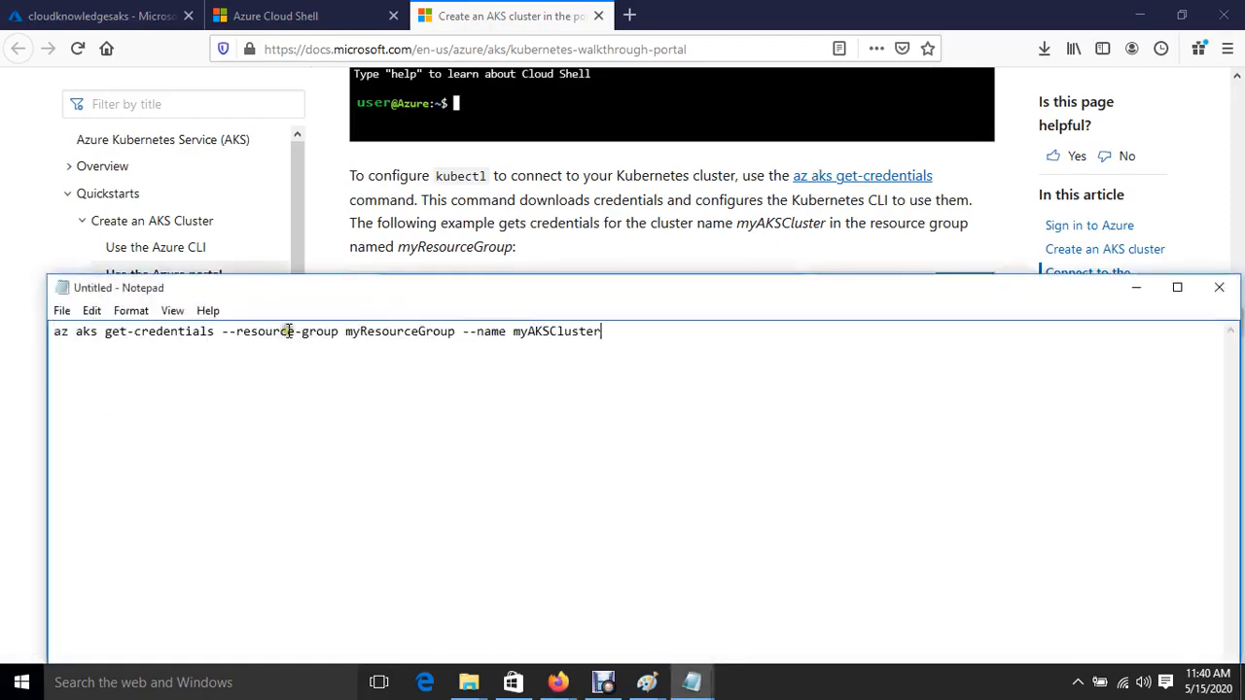
Replace myResourceGroup with cloudknowledgesaks in the get-credentials command
drag(346, 332, 452, 334)
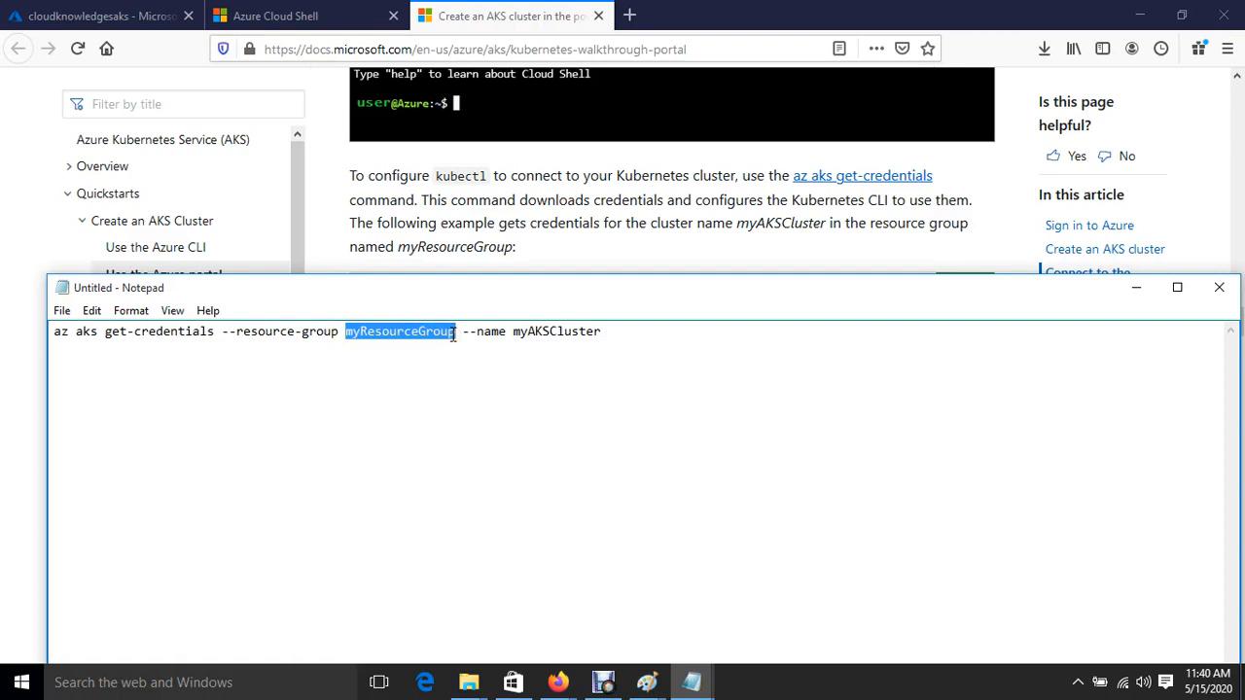
text(cloudknowle)
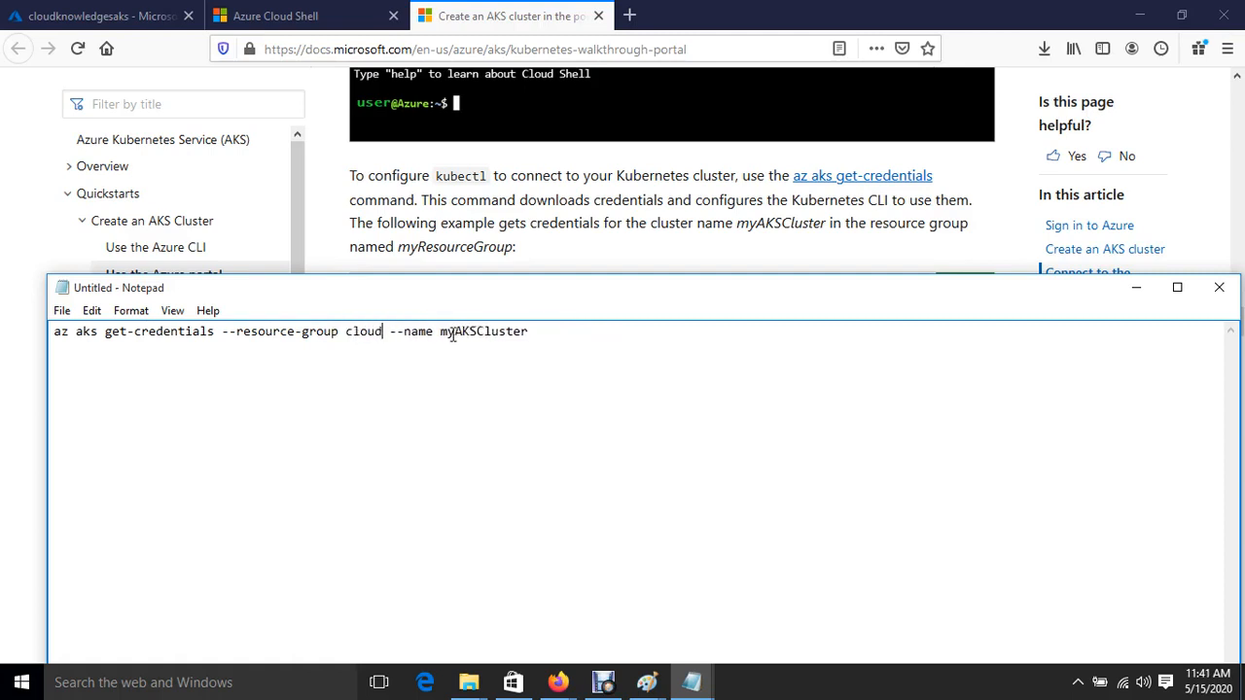
text(dgesaks)
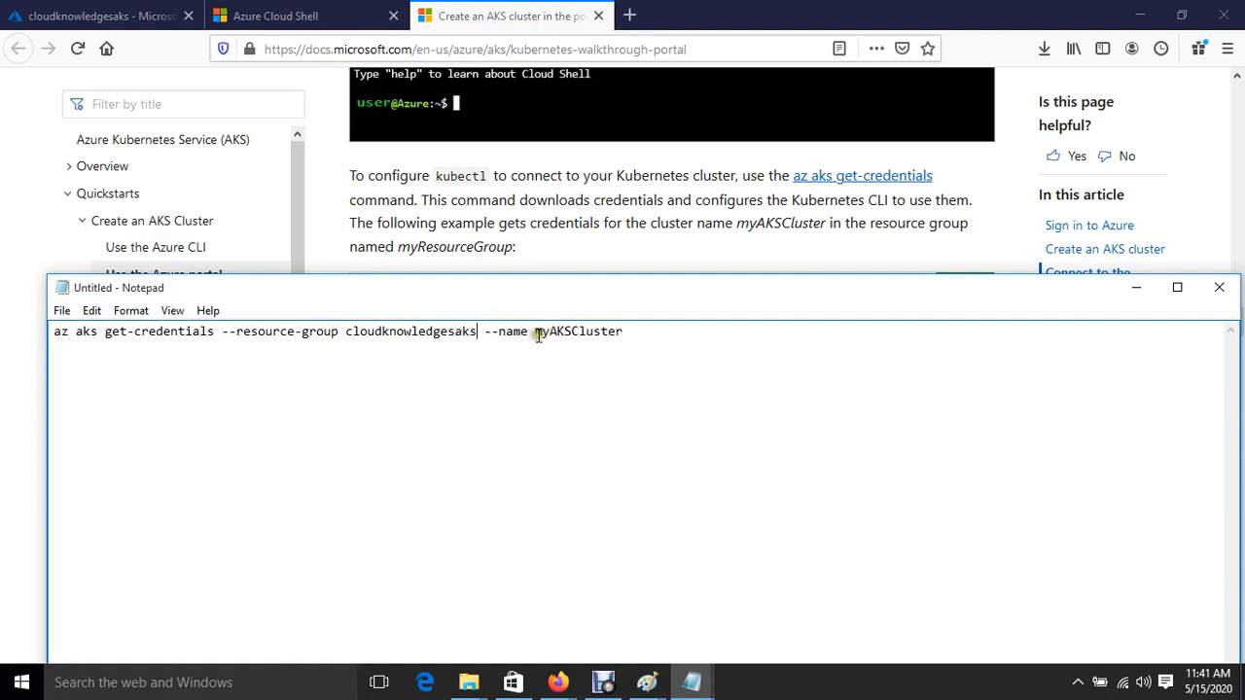
Replace myAKSCluster with a copy of the resource group name cloudknowledgesaks in the get-credentials command
drag(534, 332, 651, 353)
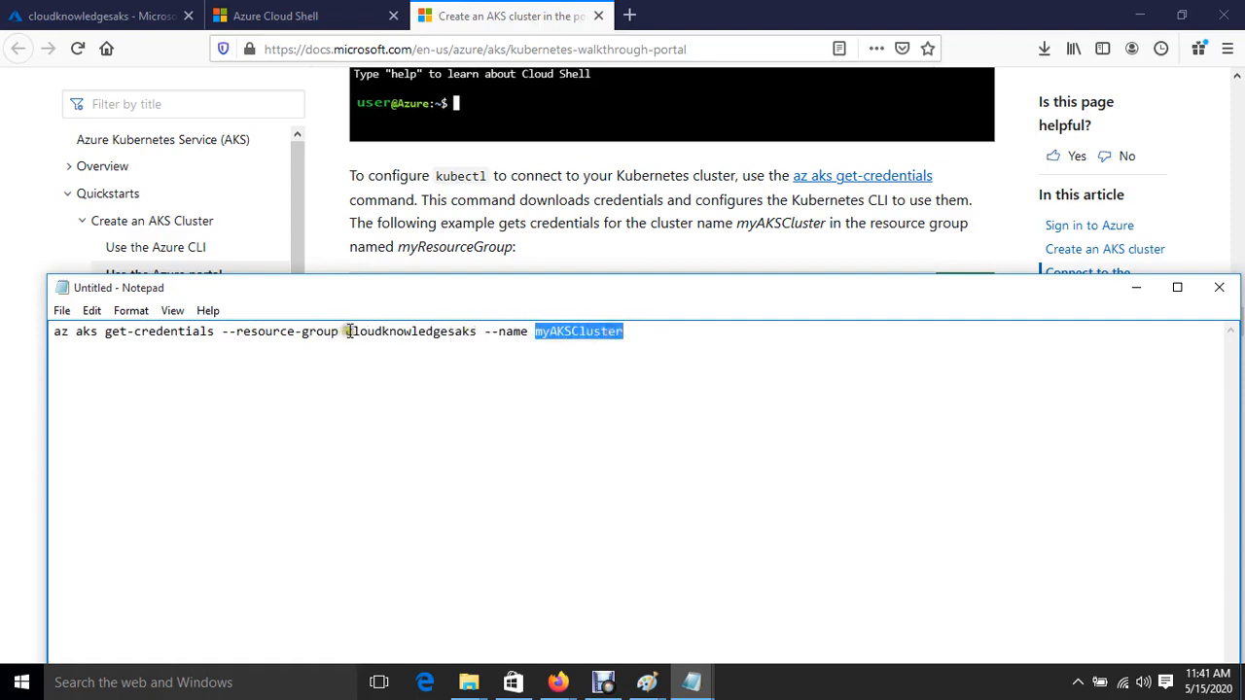
drag(347, 332, 477, 332)
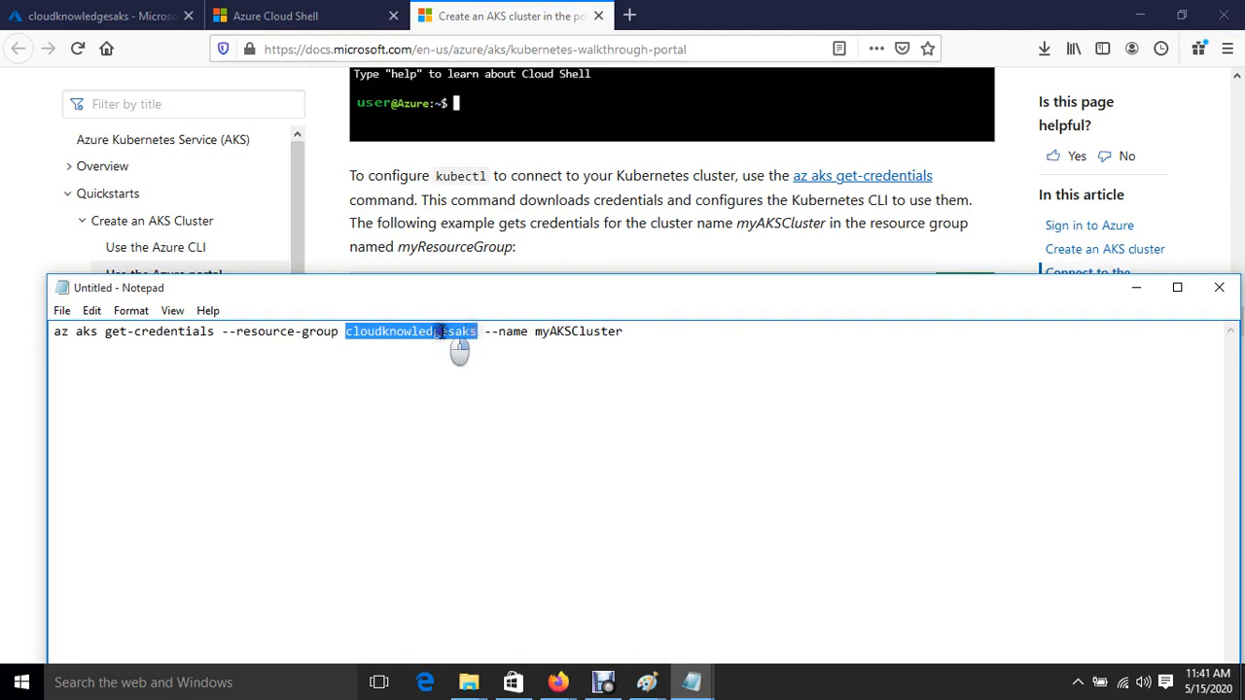
right_click(439, 332)
click(500, 389)
click(535, 331)
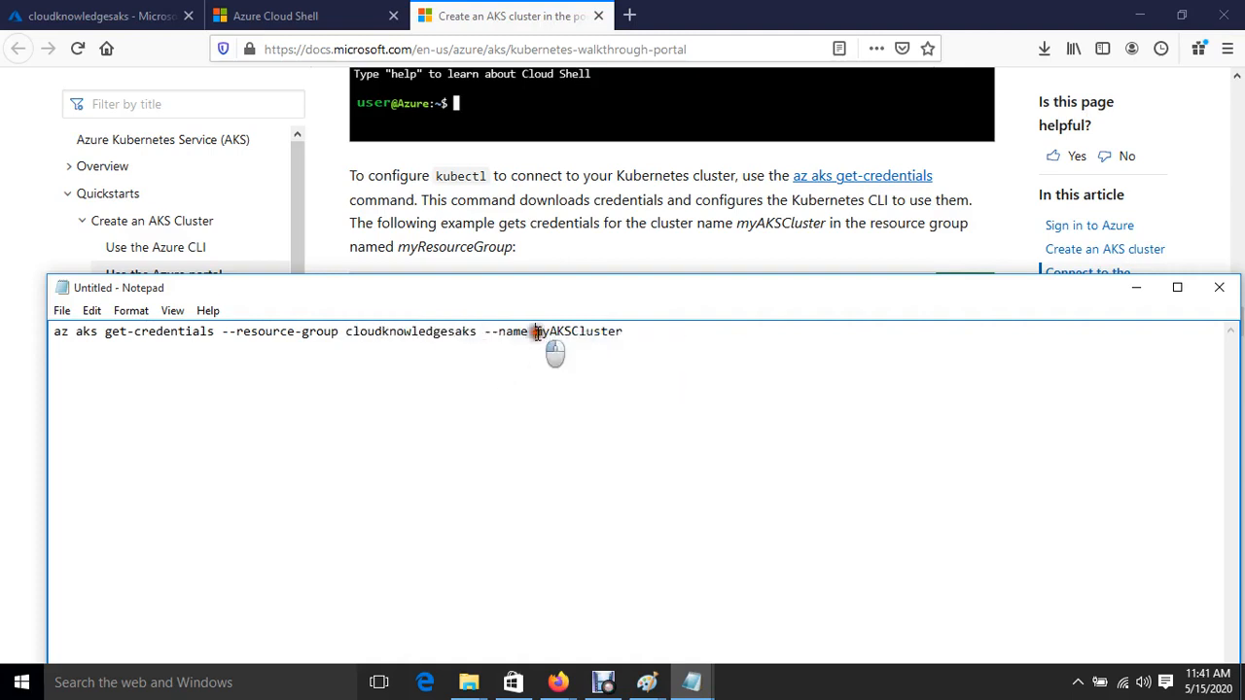
drag(535, 331, 627, 333)
key(ctrl+v)
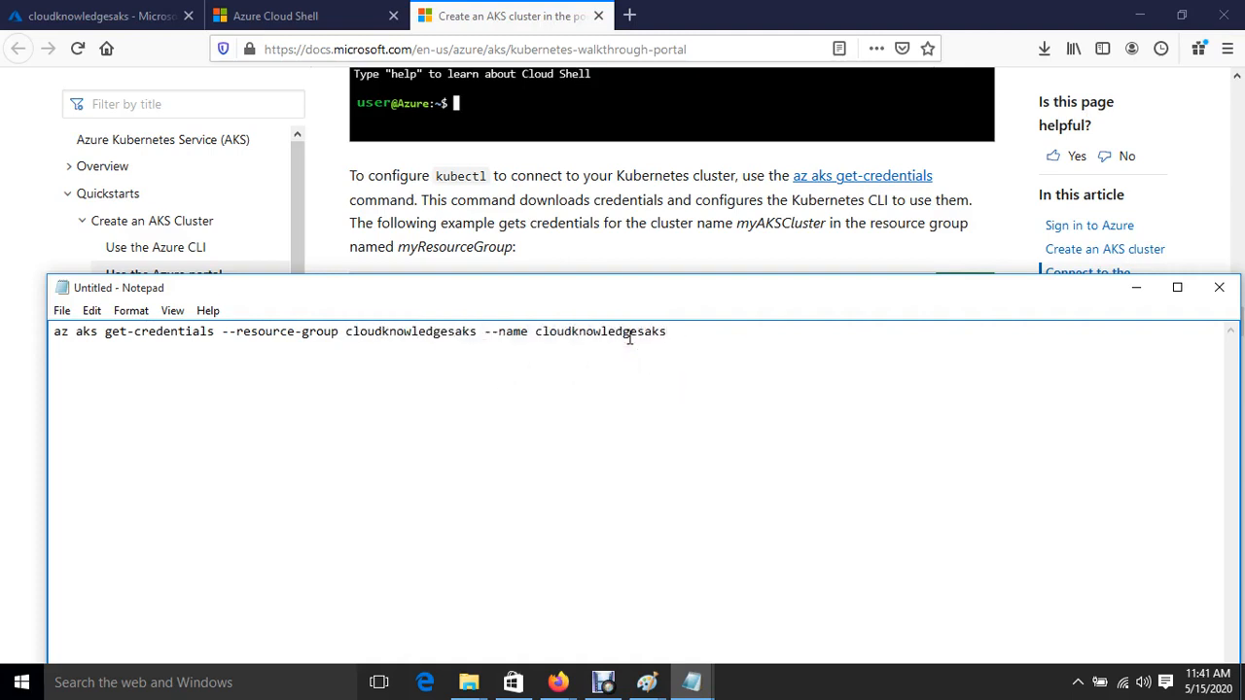
Switch to Azure Cloud Shell and run kubectl get nodes
click(262, 10)
text(ku)
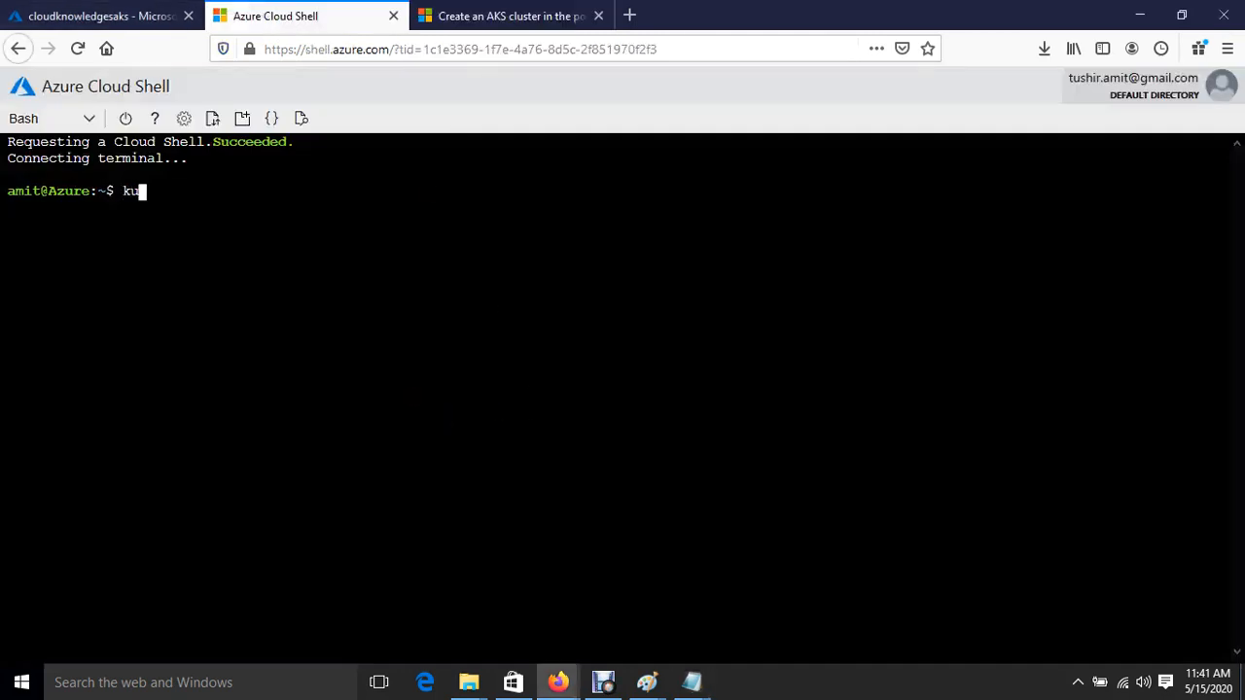
text(bectl get nodes)
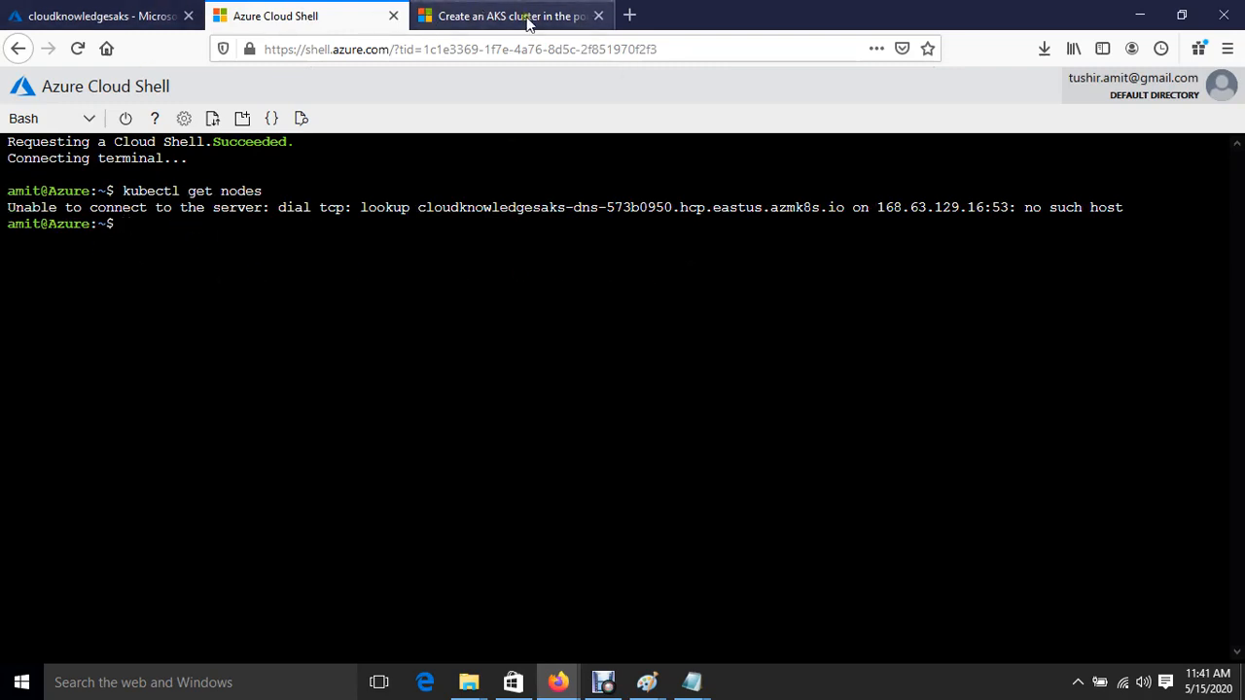
Copy the edited az aks get-credentials command for cloudknowledgesaks from Notepad and run it in Azure Cloud Shell
mouse_move(691, 681)
click(948, 610)
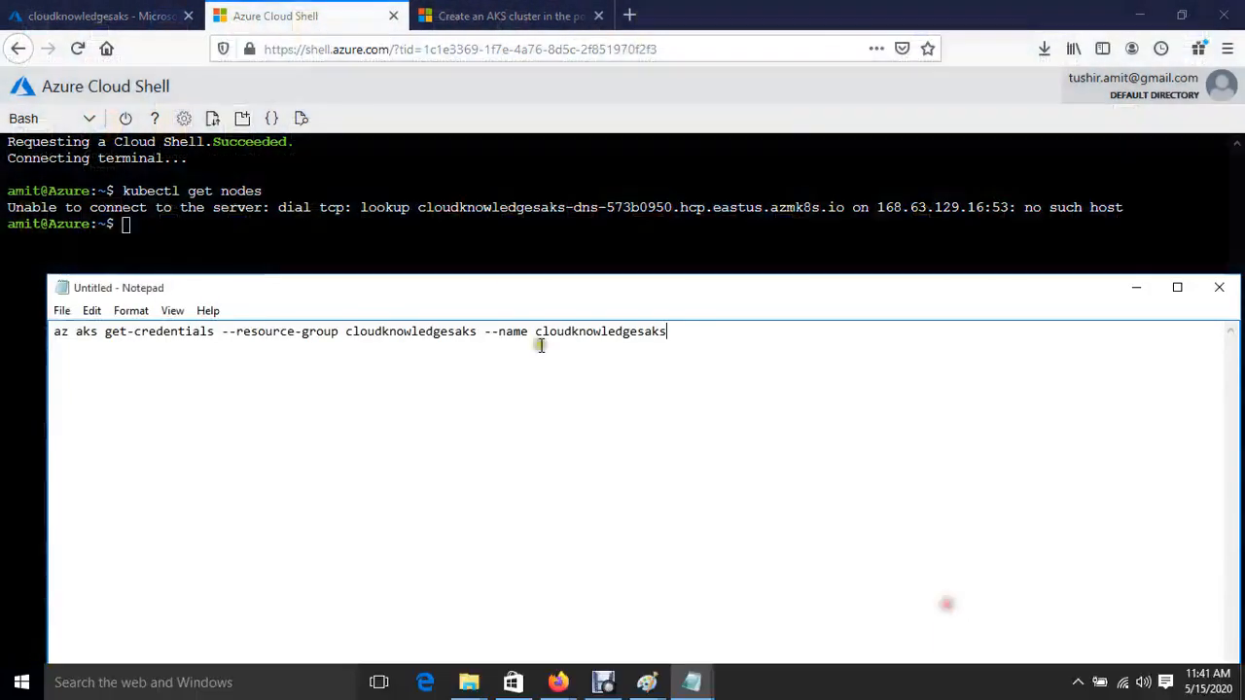
drag(694, 334, 19, 335)
right_click(384, 332)
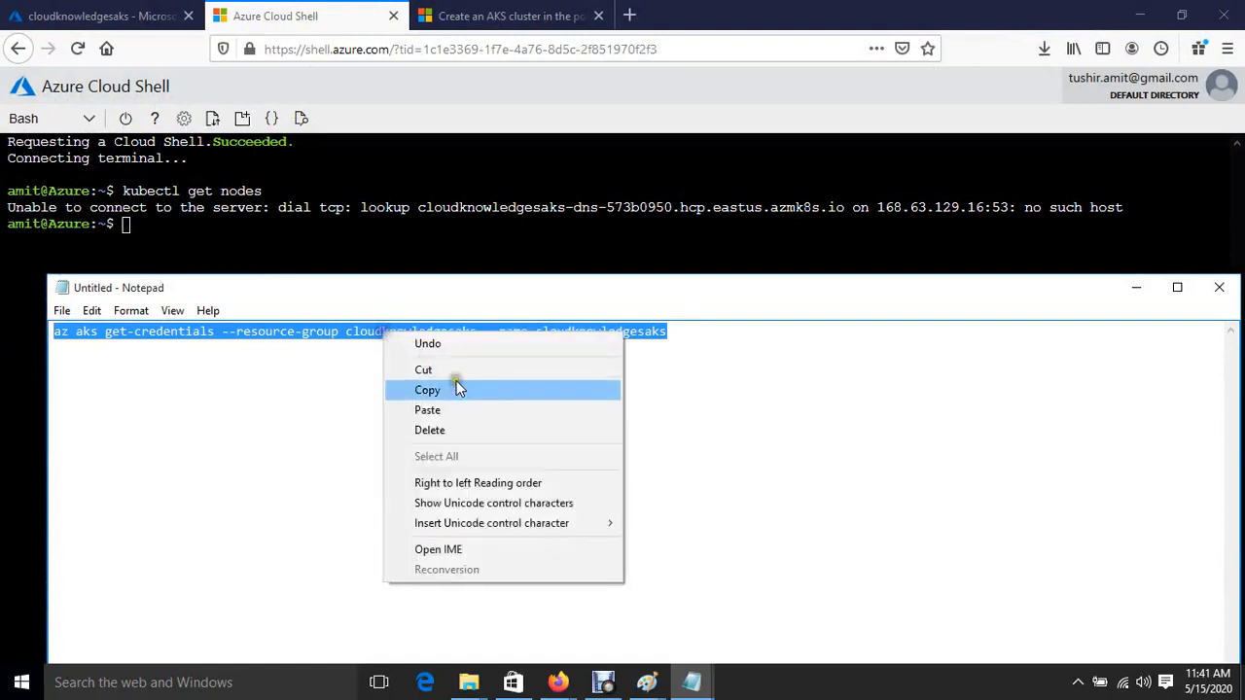
click(454, 389)
click(315, 263)
right_click(316, 263)
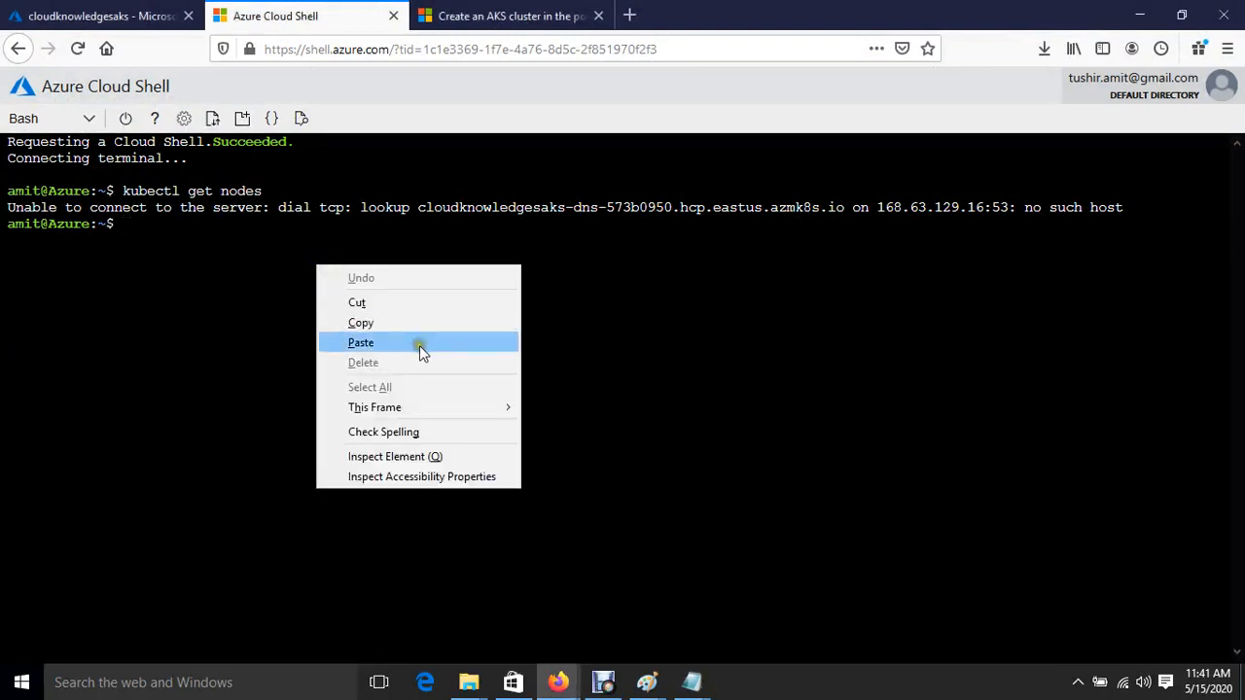
click(419, 343)
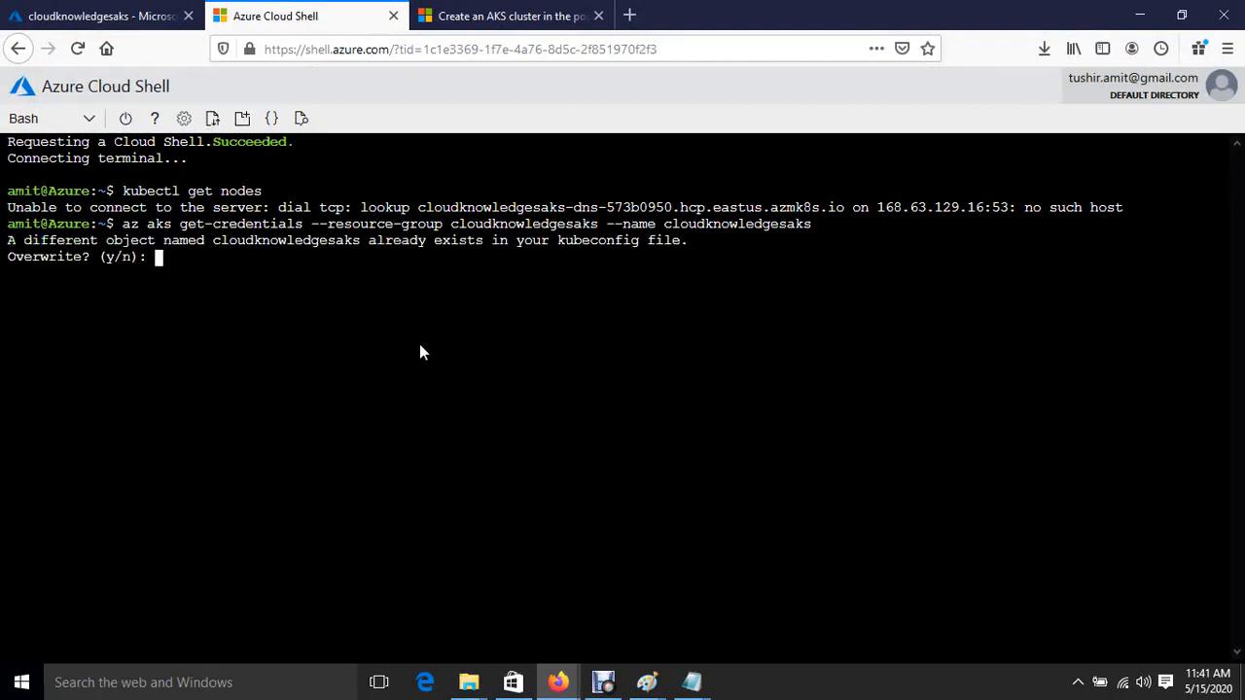
Answer y to overwrite the existing cloudknowledgesaks cluster and cluster user entries in the kubeconfig file
text(y)
key(Return)
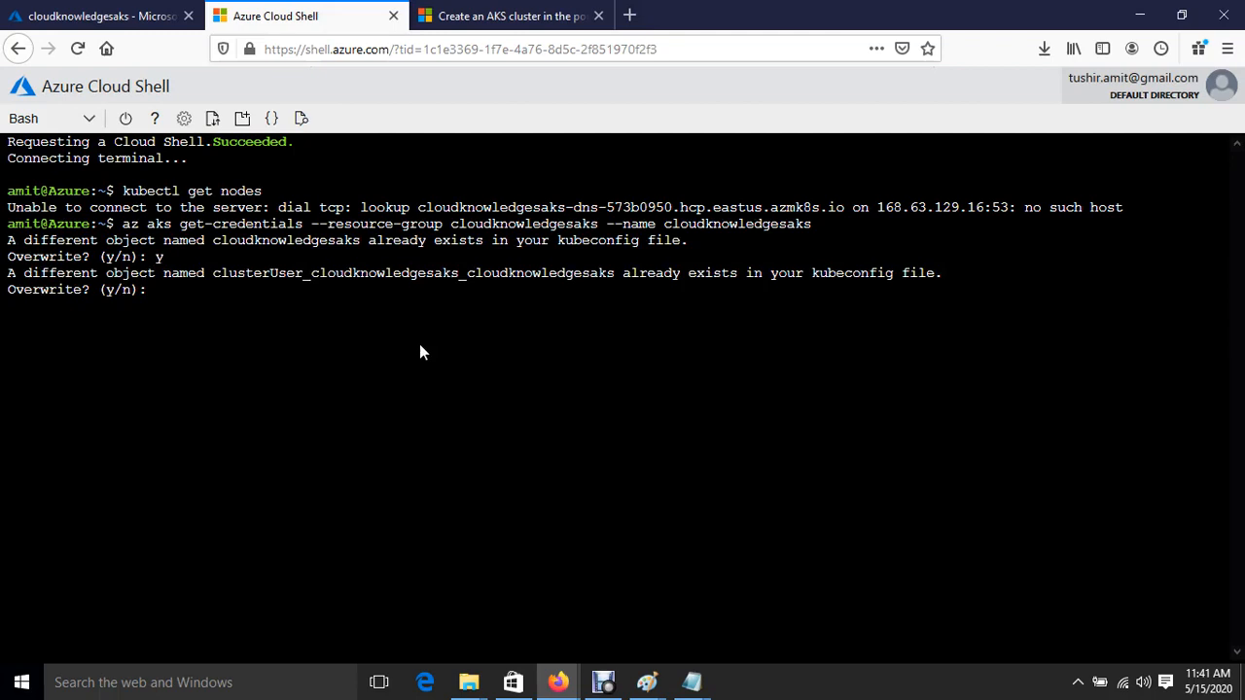
text(y)
key(Return)
key(Return)
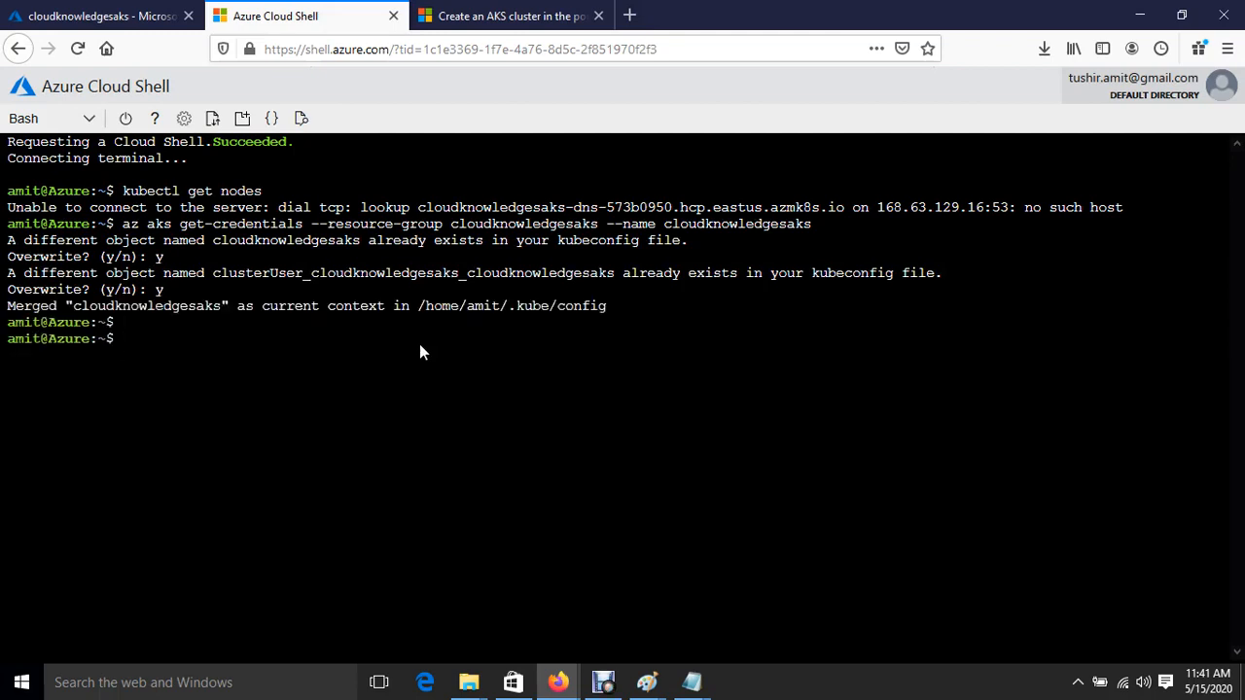
List the cluster nodes with kubectl get nodes and again in detail with kubectl get nodes -o wide
text(kubectl get n)
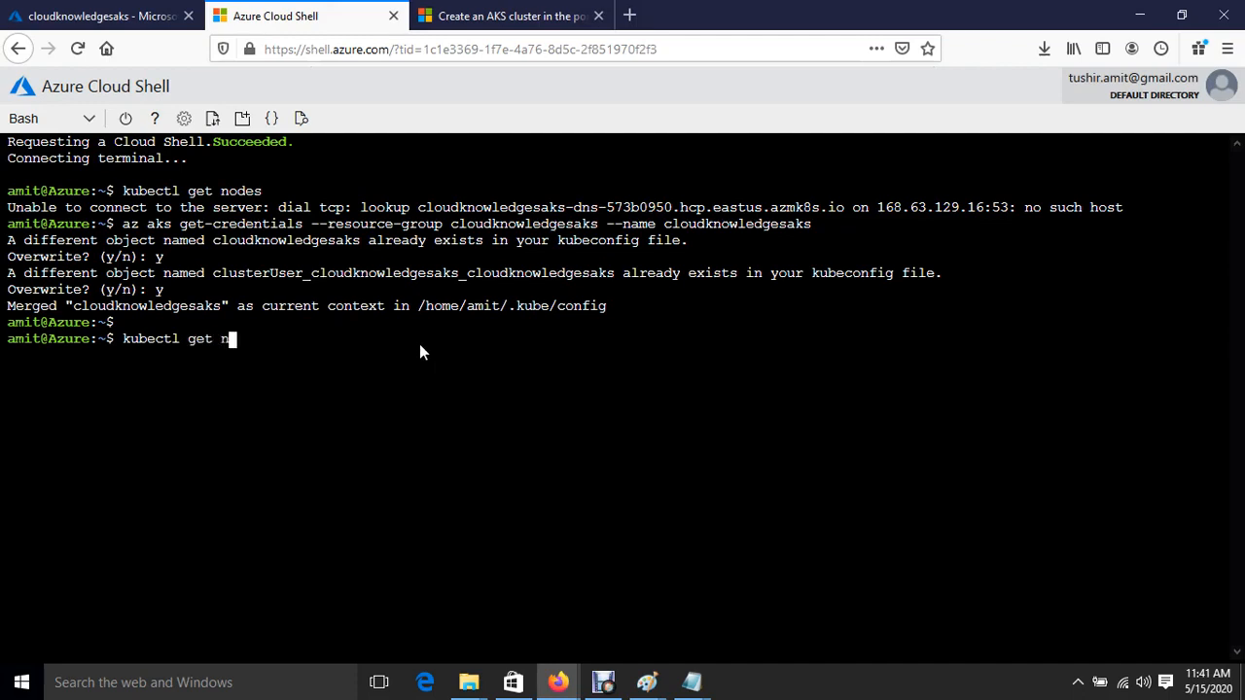
text(odes)
key(Return)
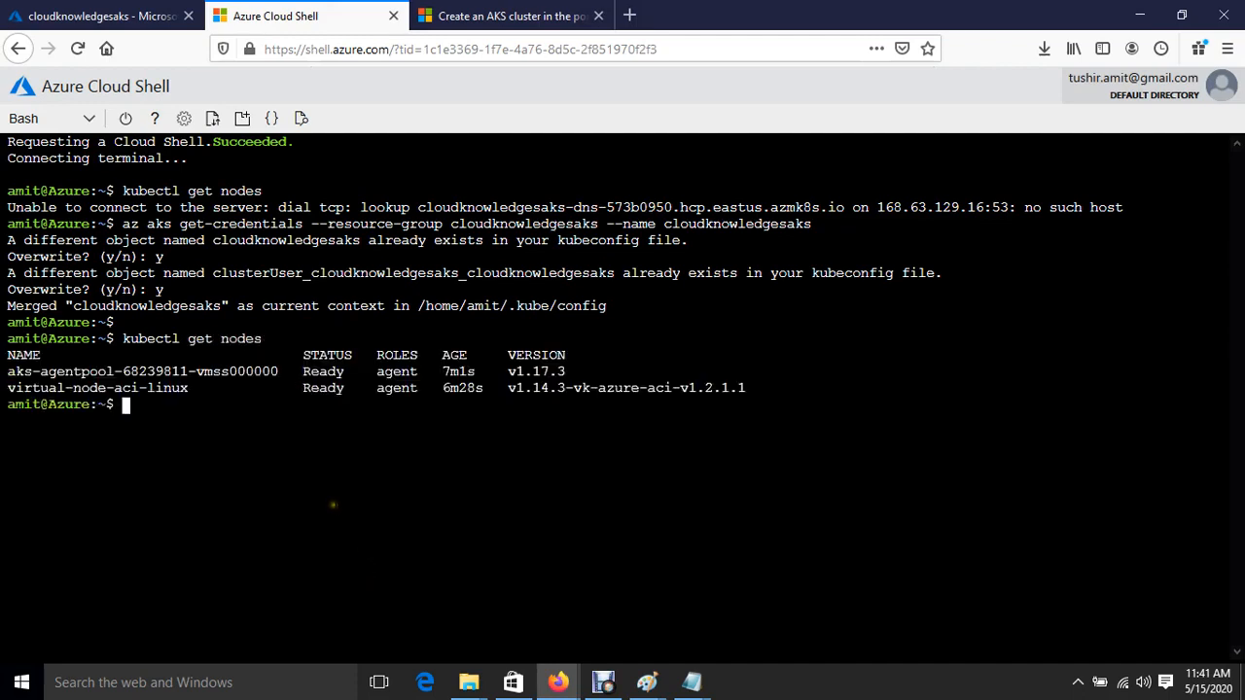
drag(32, 372, 784, 380)
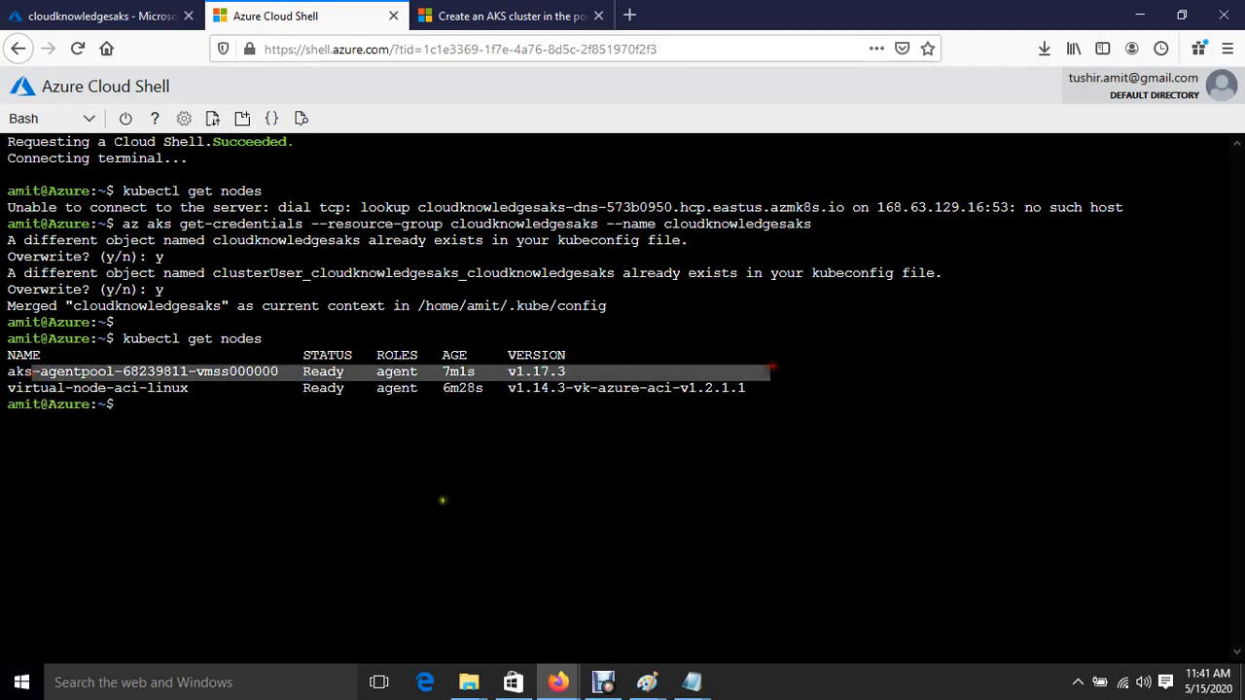
click(442, 501)
key(Up)
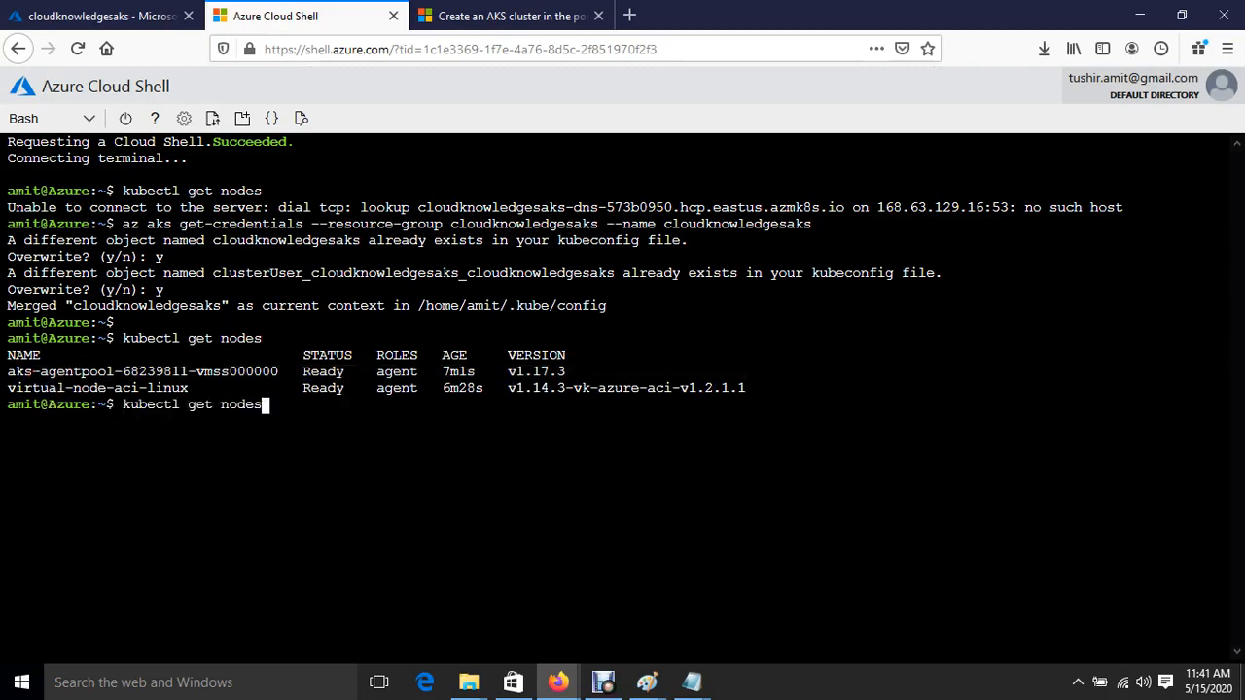
text(-o wide)
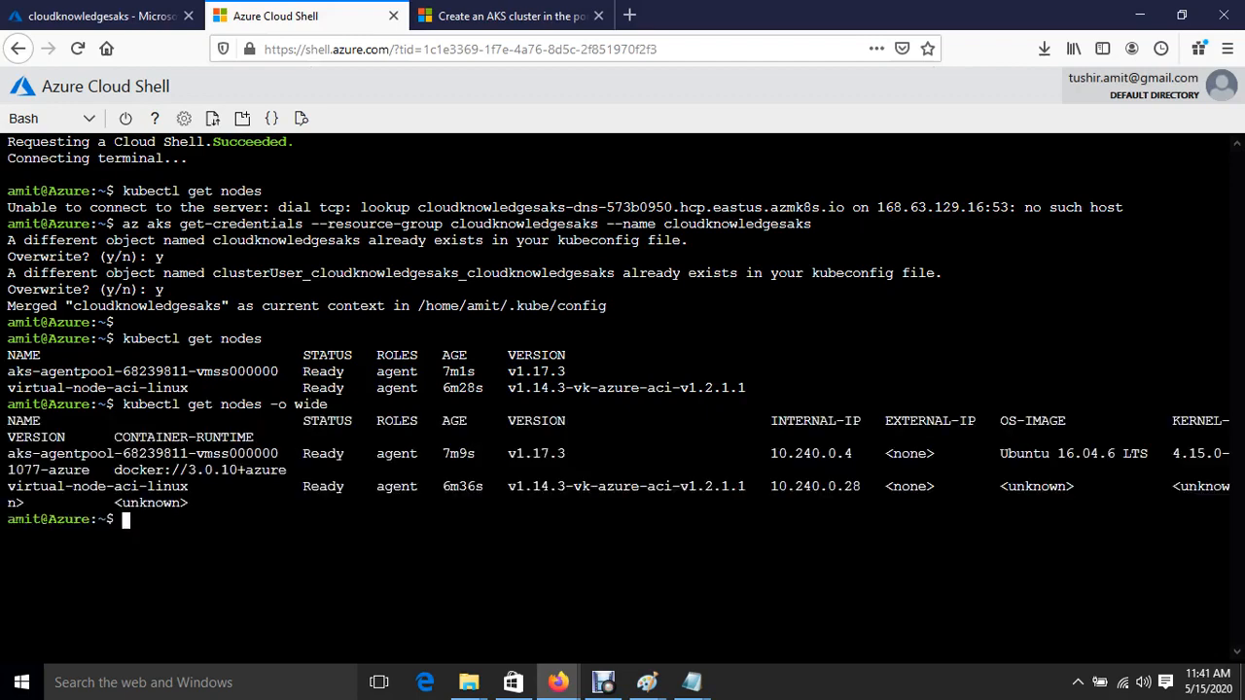
Clear the terminal and list the pods in the default namespace with kubectl get pods
key(ctrl+l)
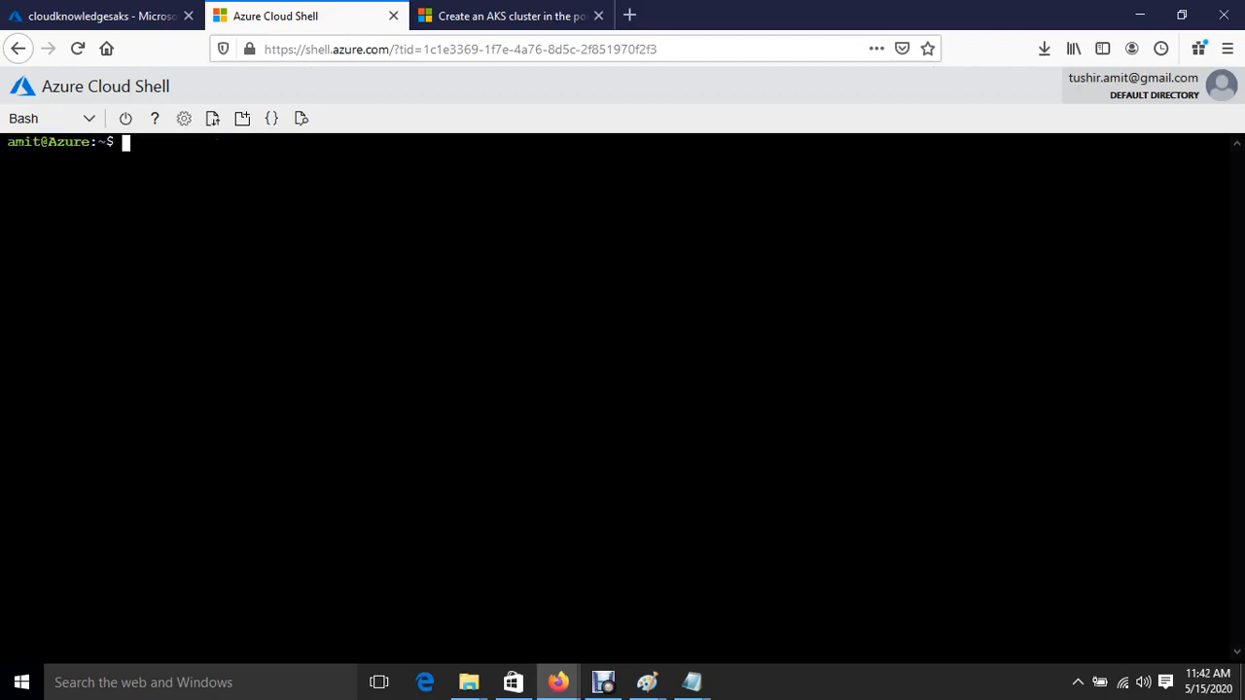
key(Return)
key(Return)
text(kubectl )
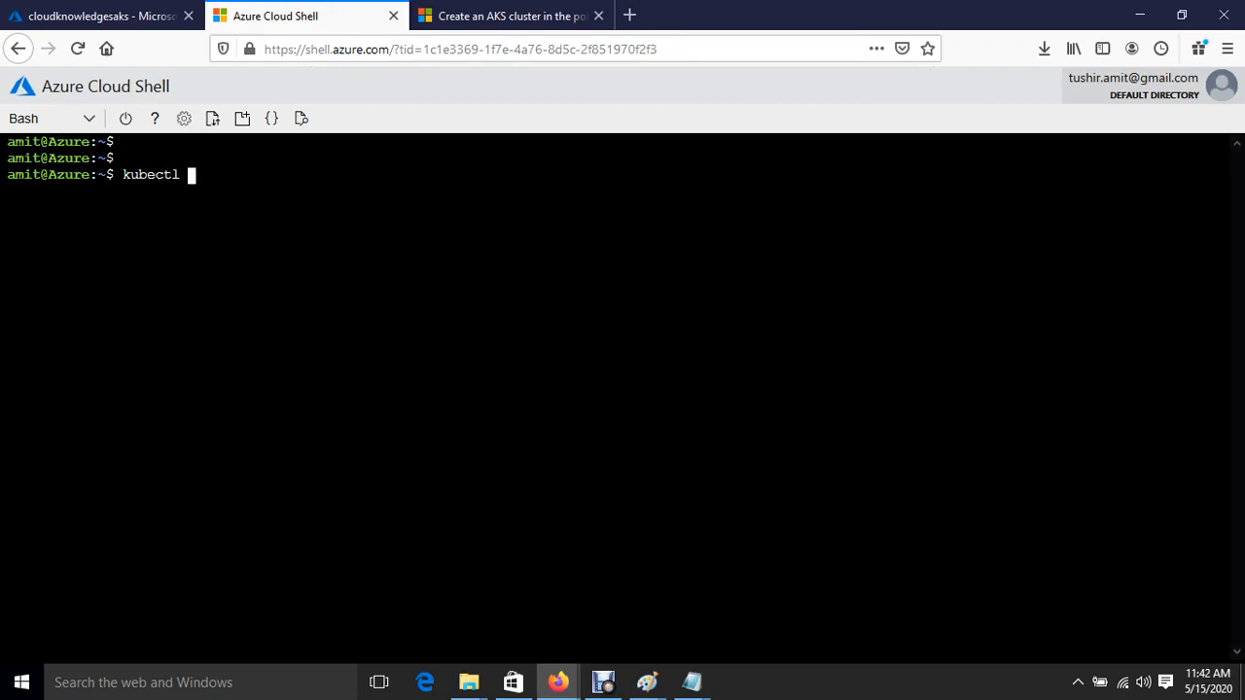
text(get pods)
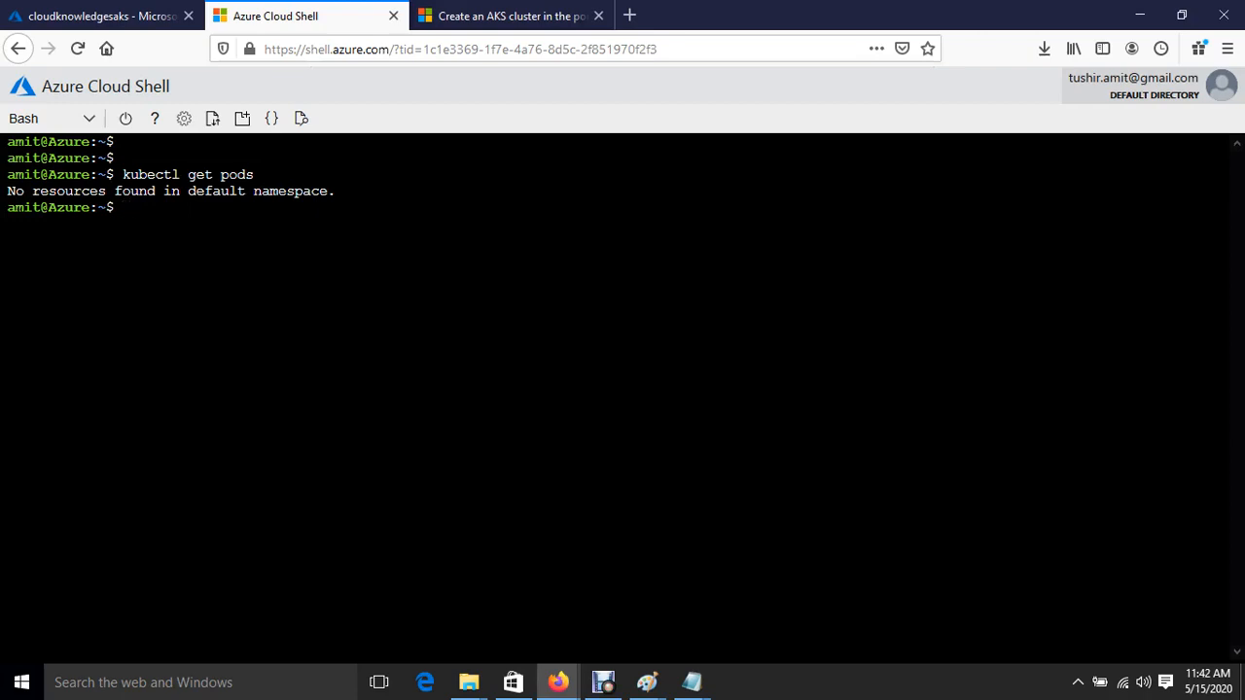
Create a web-server deployment from the nginx image with kubectl run web-server --image=nginx
text(kubectl run web)
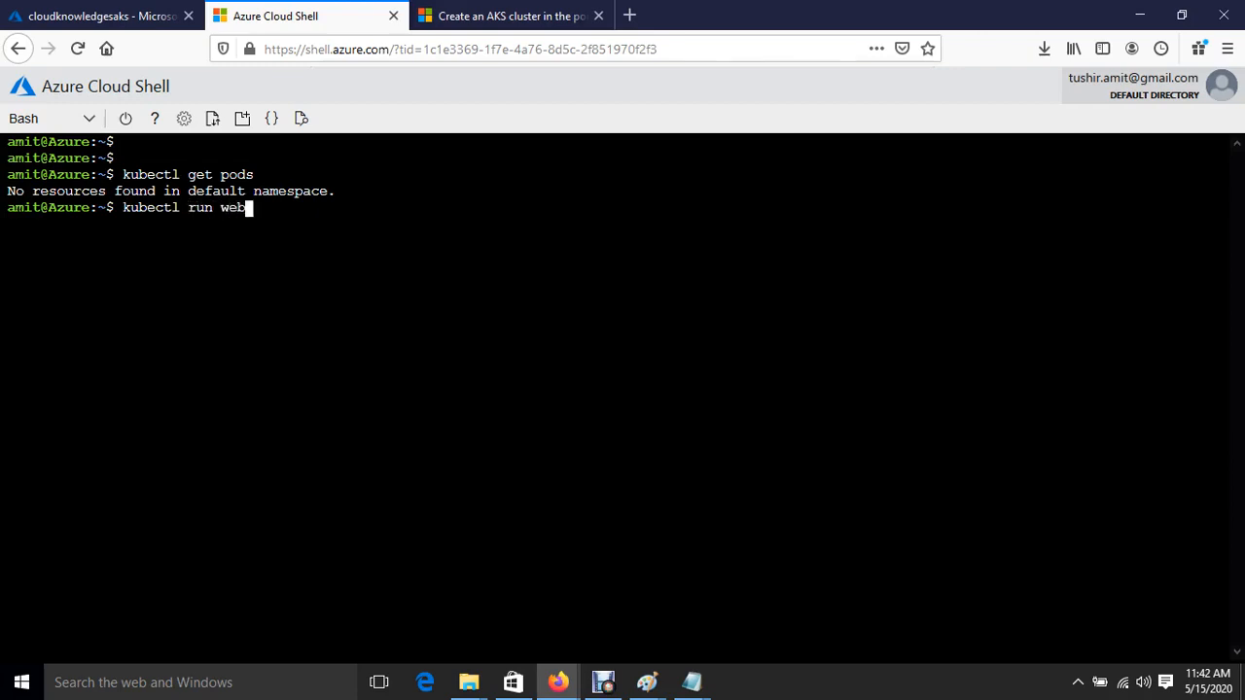
text(-server --image=ng)
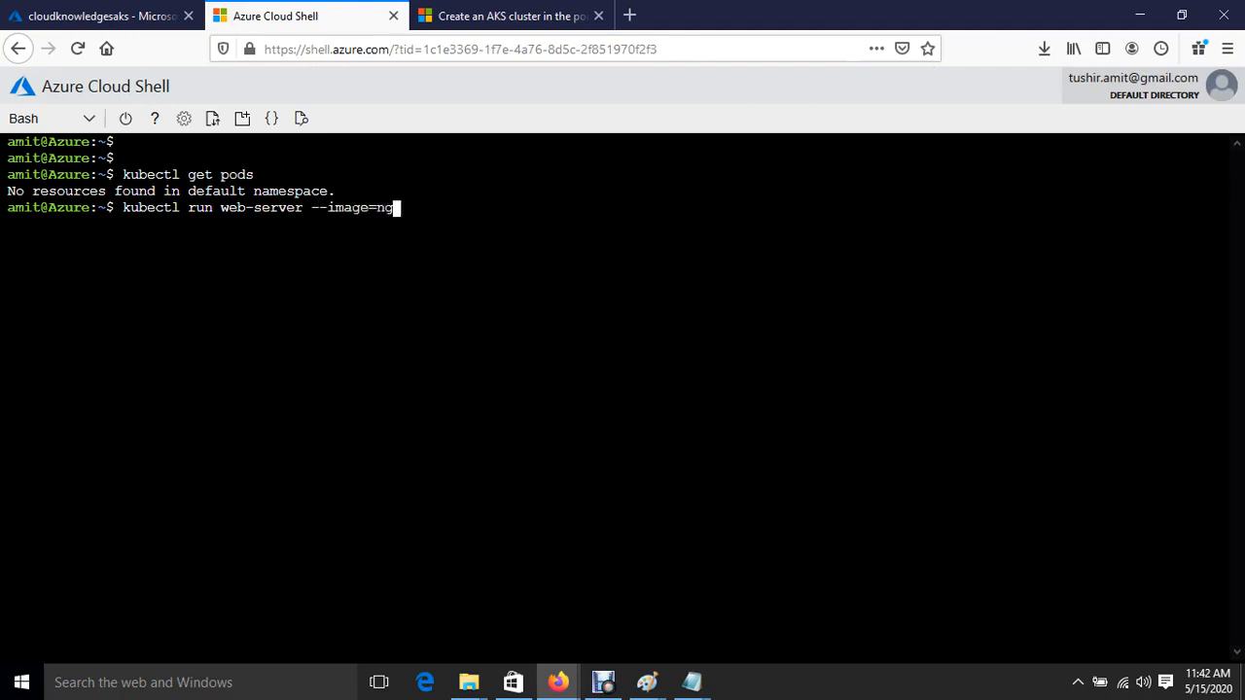
text(inx)
key(Return)
Run kubectl get pods repeatedly to check the status of the web-server pod
text(ku)
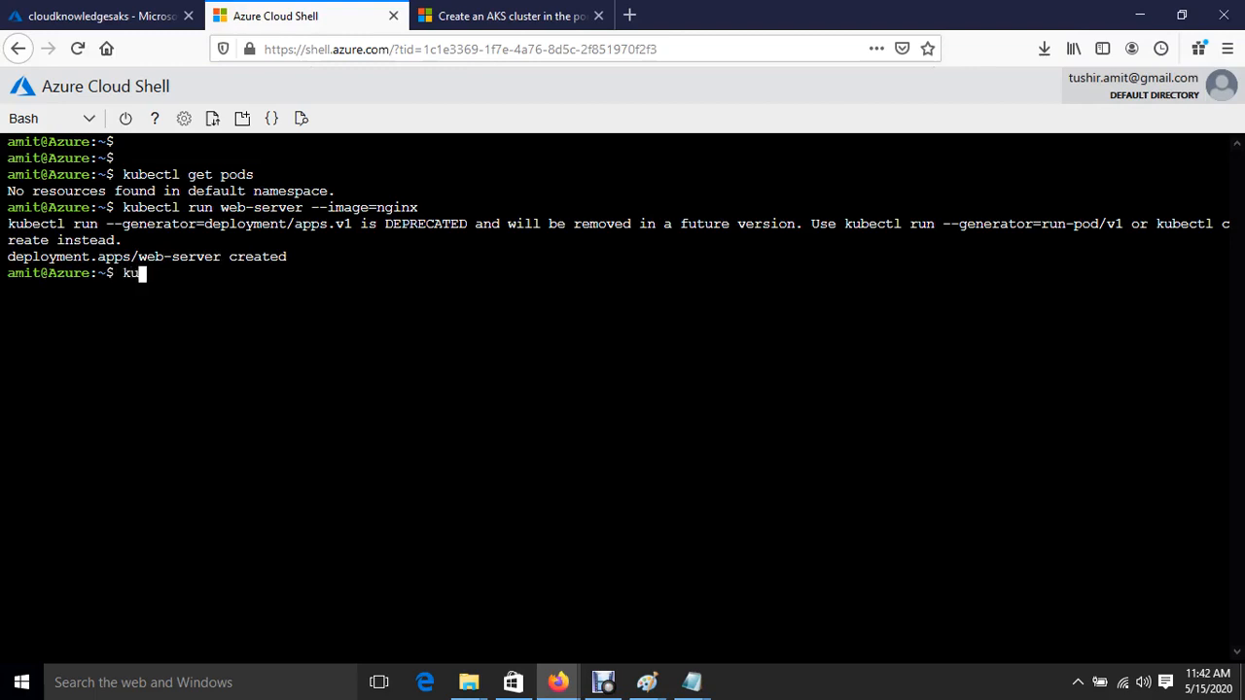
text(bectl get pods)
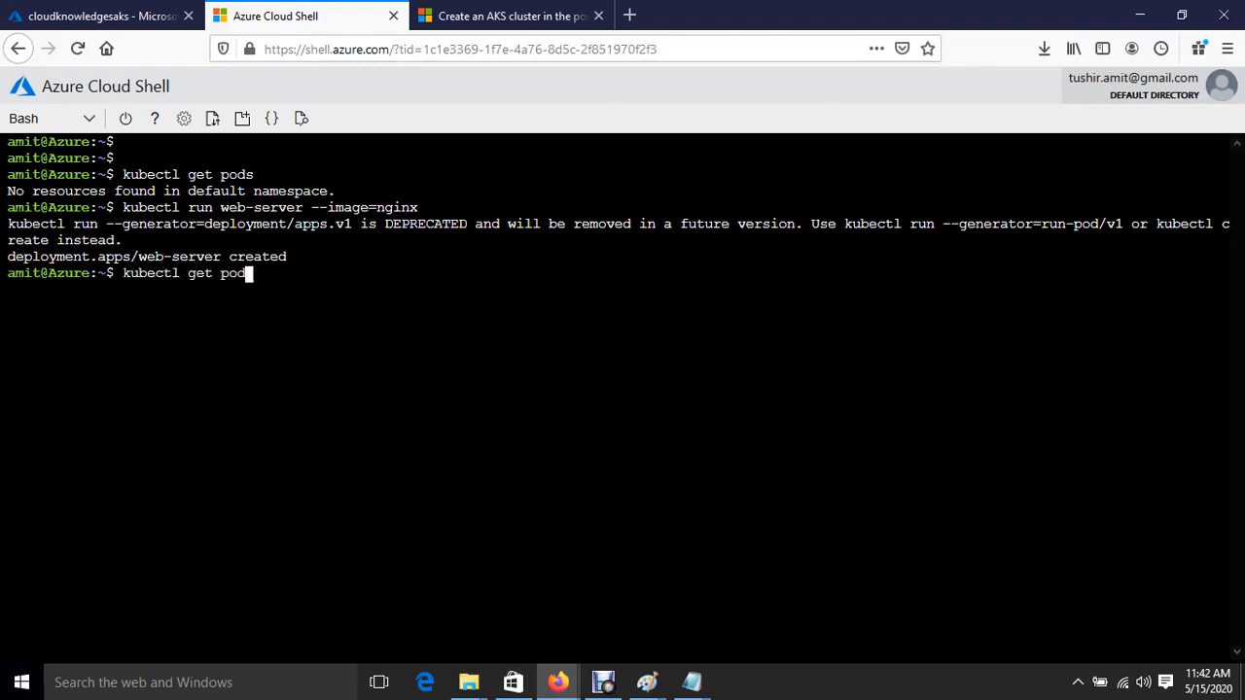
key(Return)
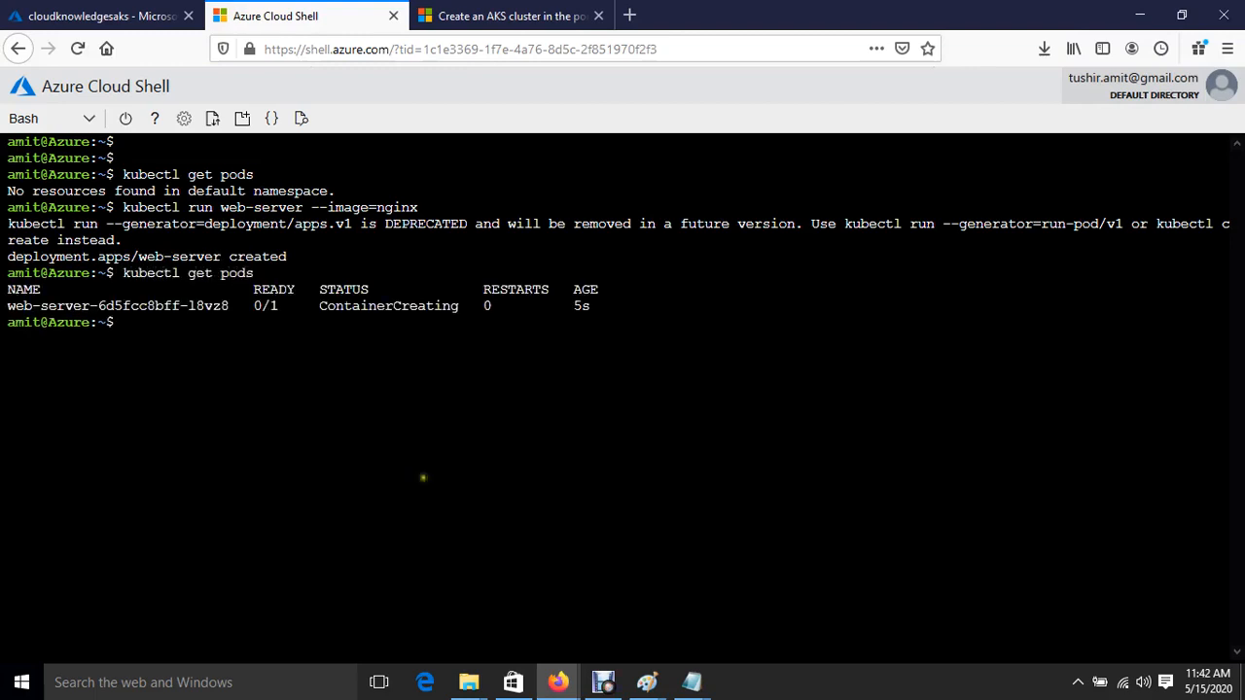
key(Up)
key(Return)
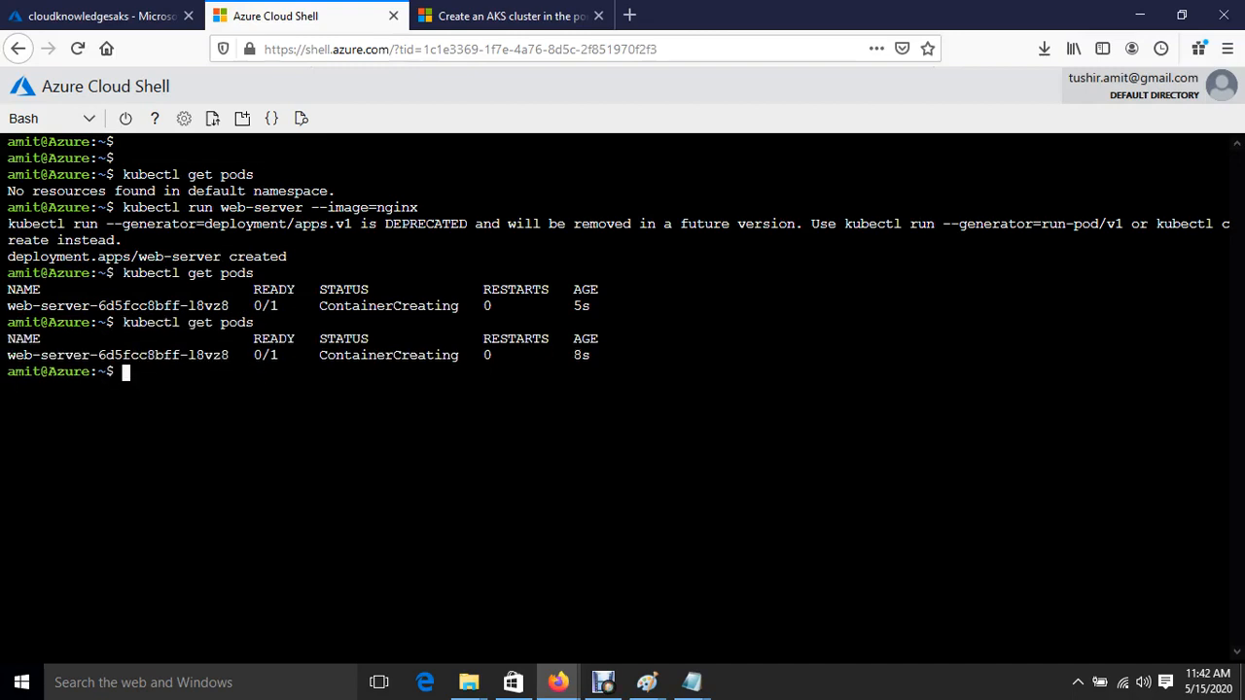
key(Up)
key(Return)
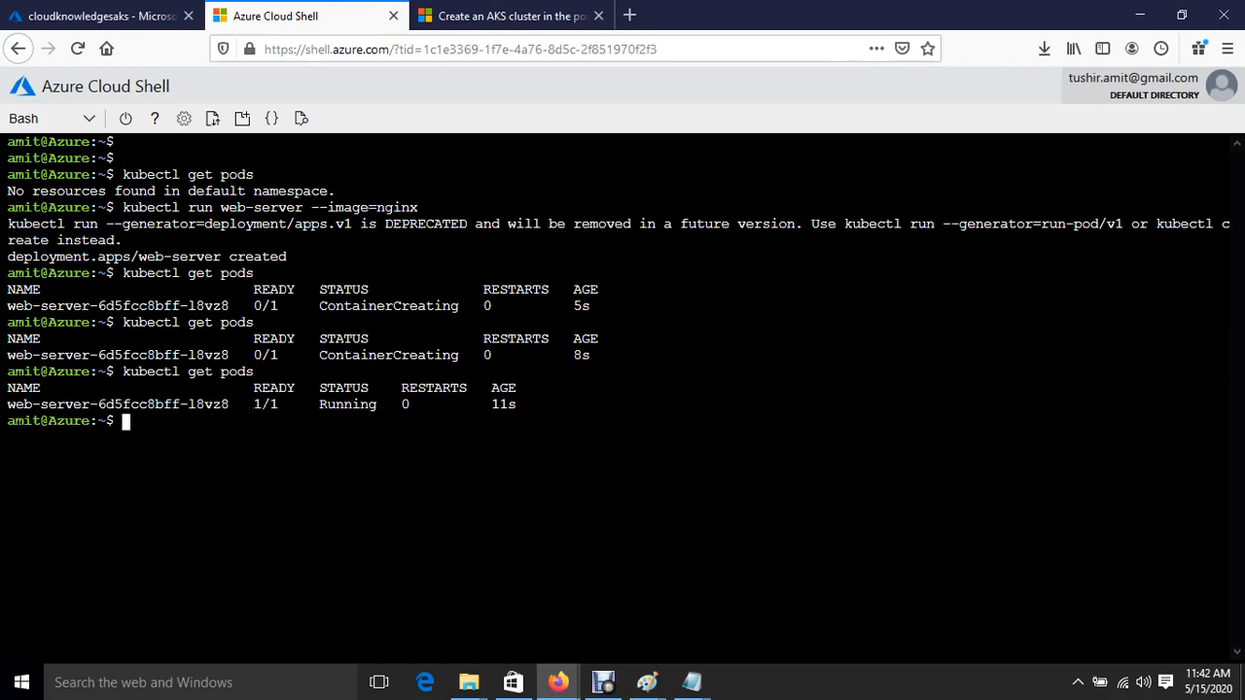
List all resources with kubectl get all and examine the web-server deployment and replica set entries
text(kubectl get all)
key(Return)
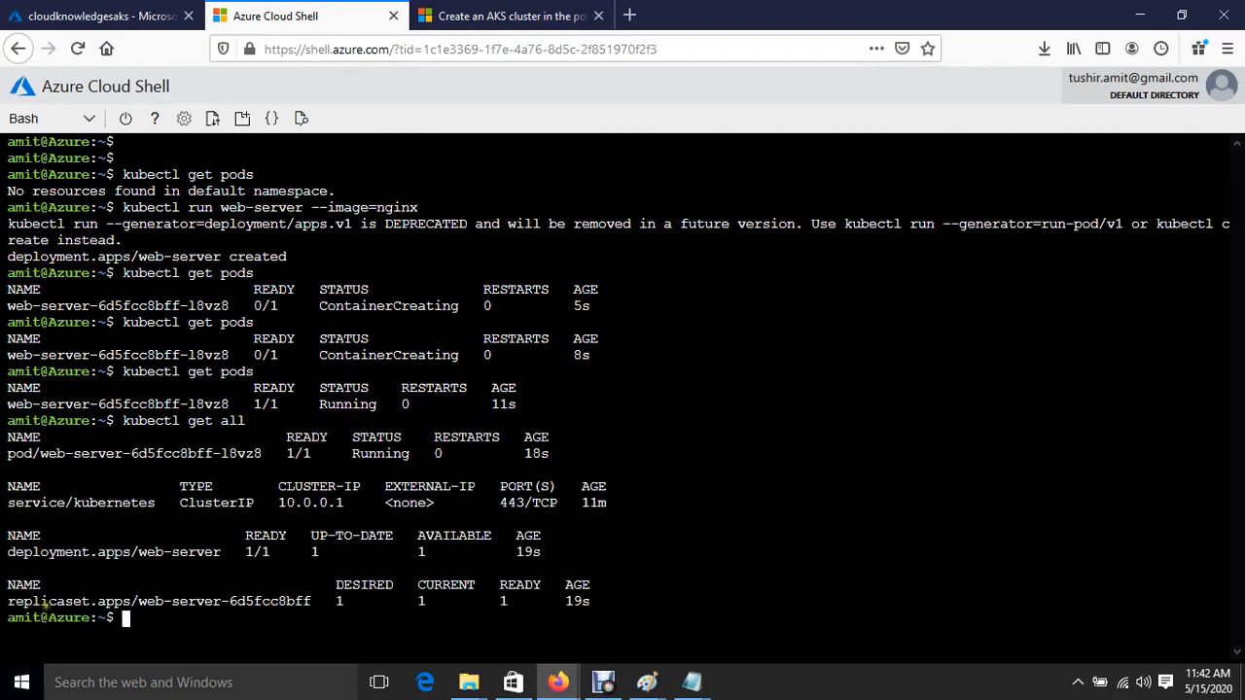
drag(42, 601, 371, 601)
drag(31, 552, 401, 566)
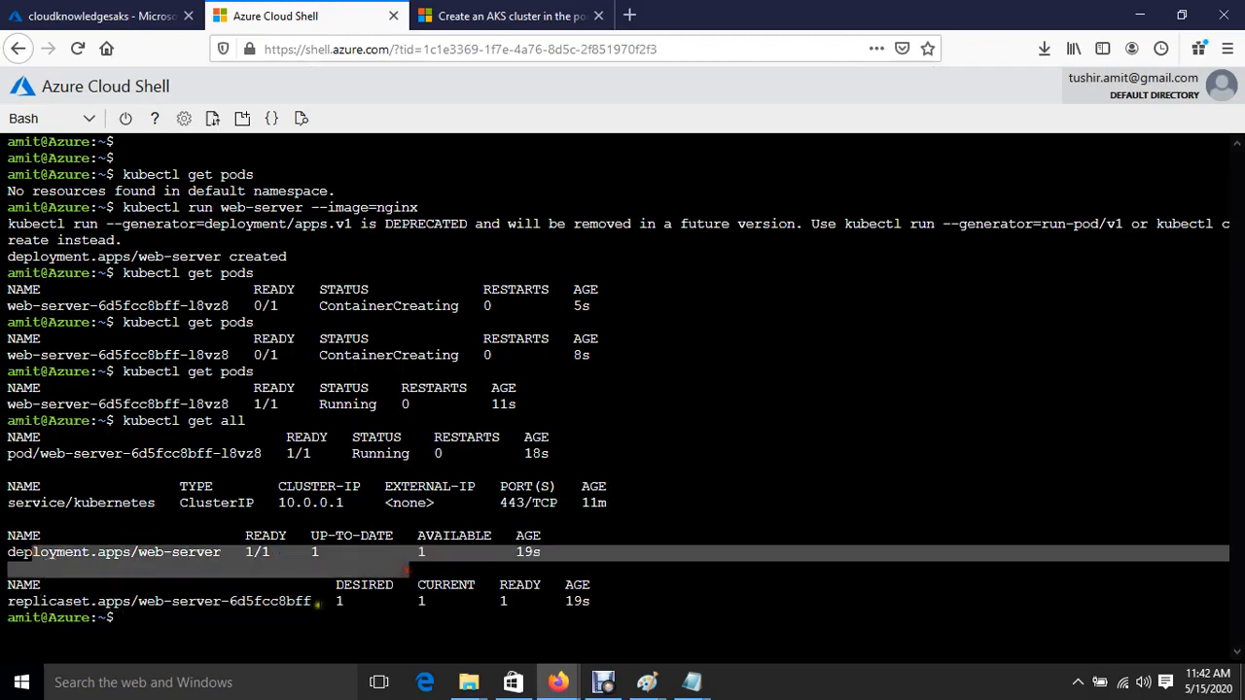
click(330, 623)
Delete the web-server deployment with kubectl delete deployment web-server
text(kube)
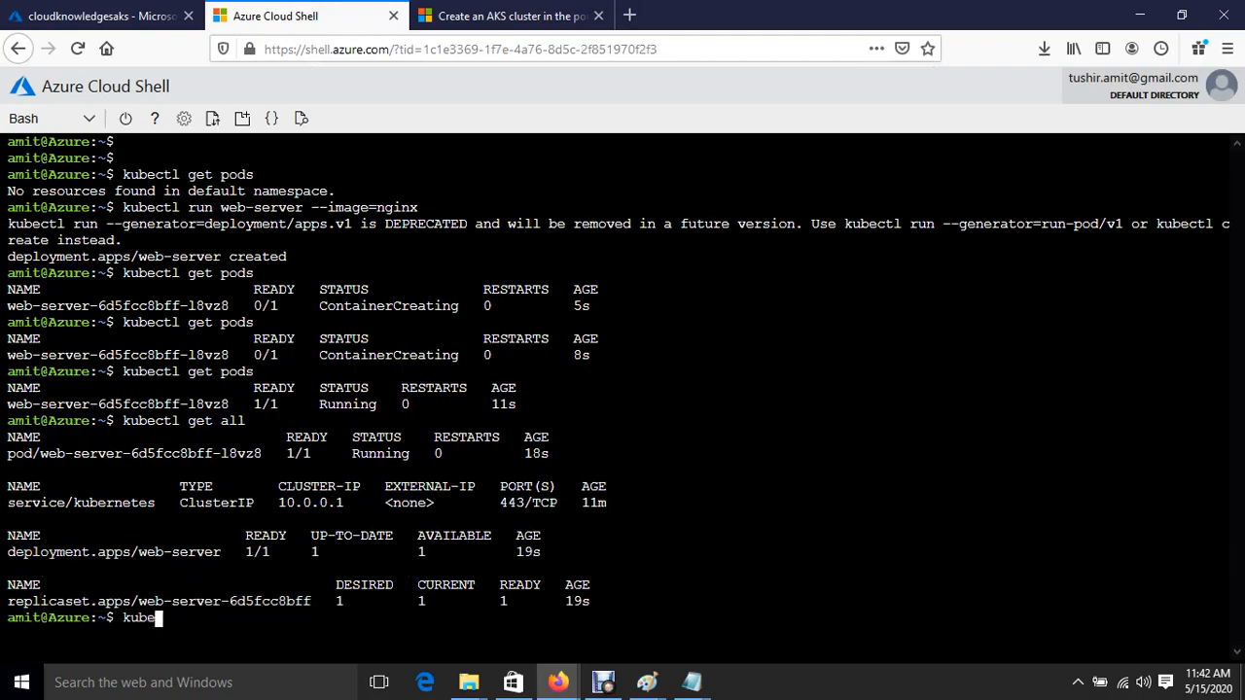
text(ctl delete deployment we)
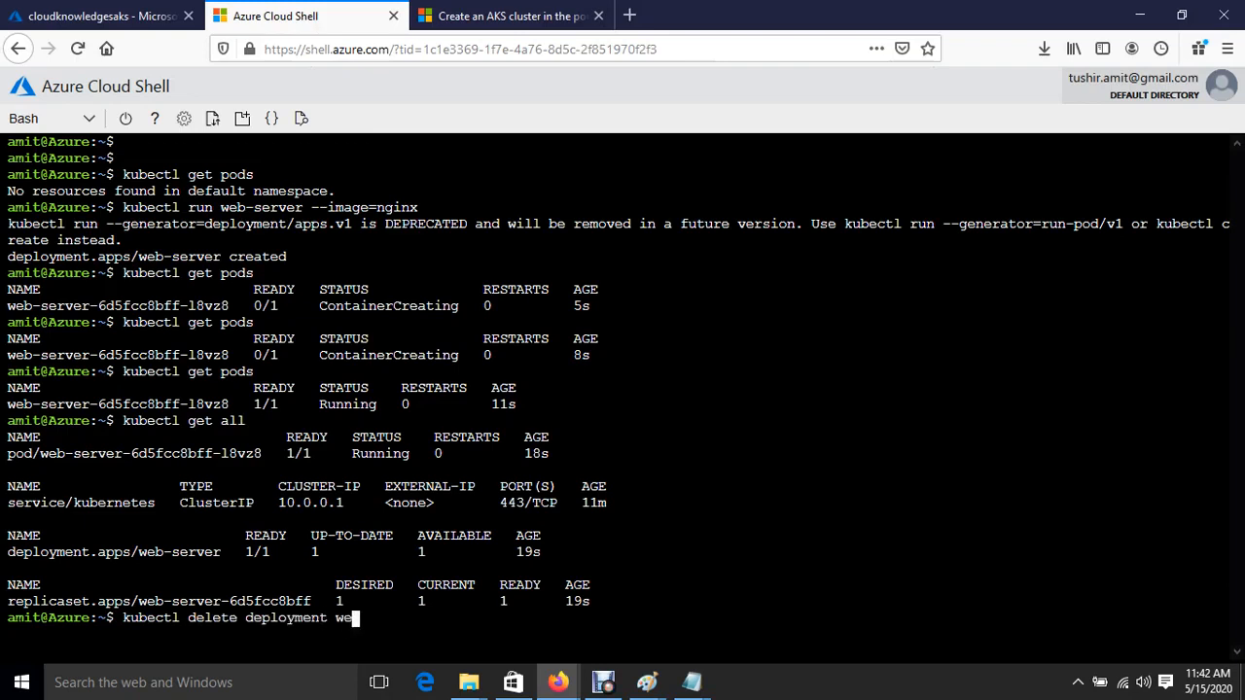
text(b-server)
double_click(144, 551)
click(464, 619)
key(Return)
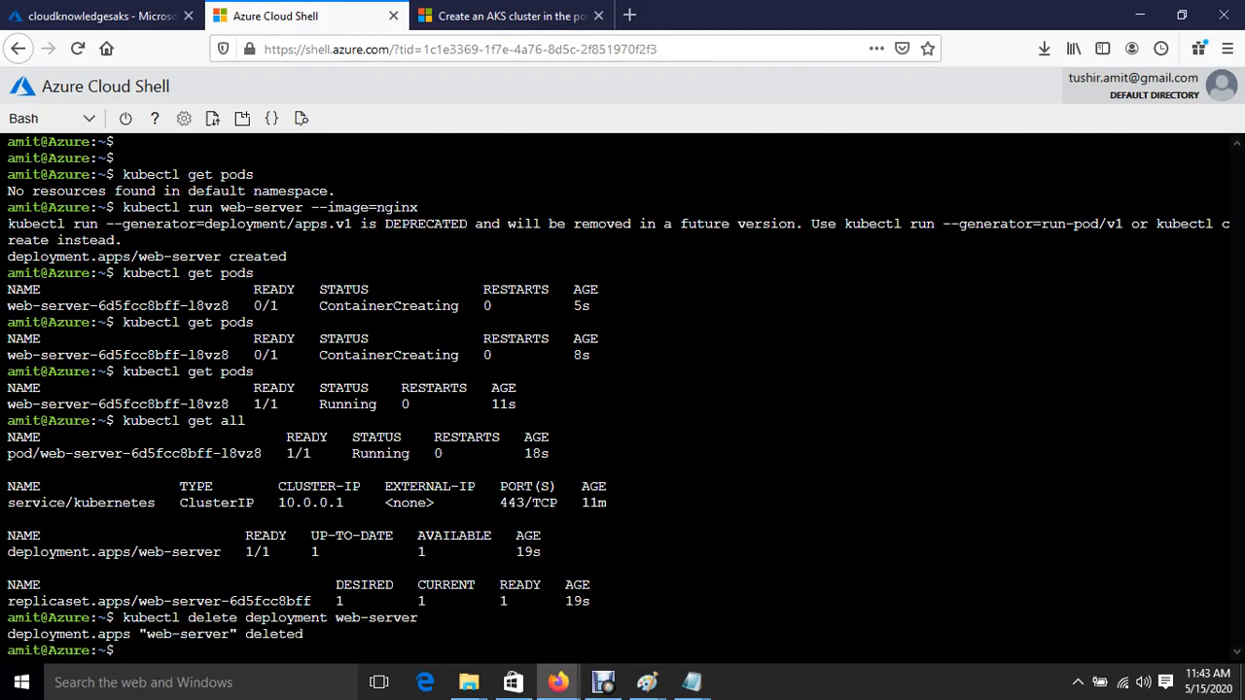
Clear the terminal and list the remaining resources with kubectl get all
key(ctrl+l)
key(Up)
key(Up)
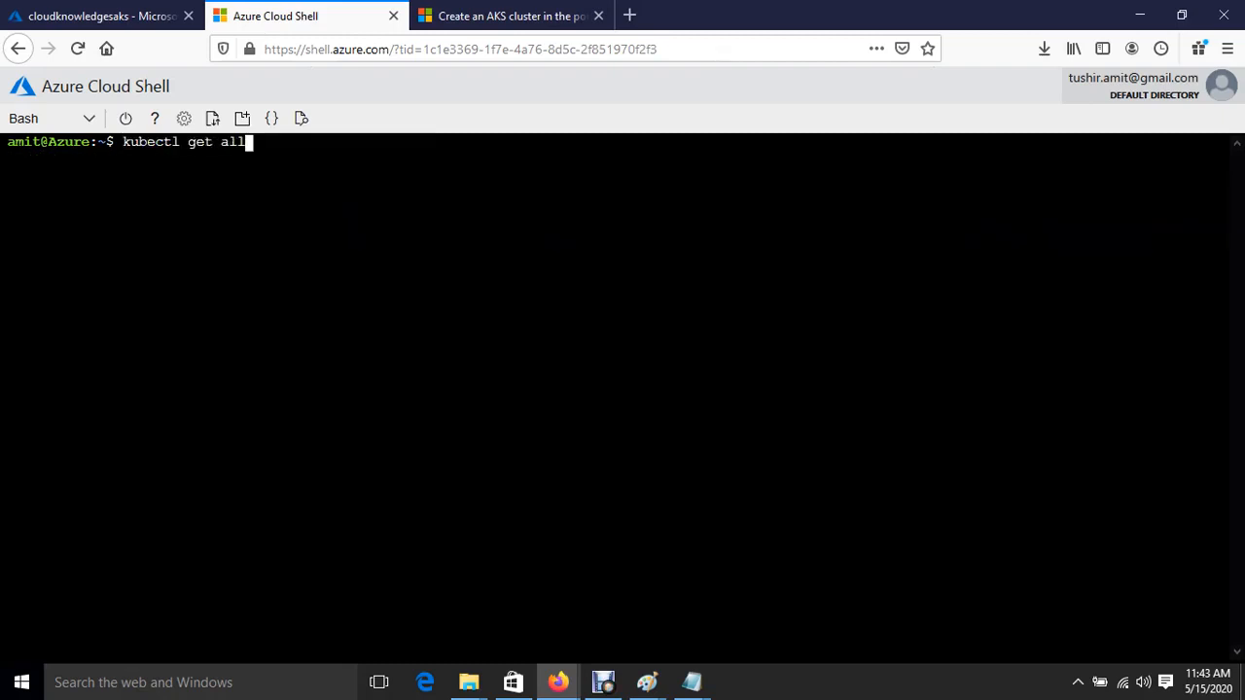
key(Return)
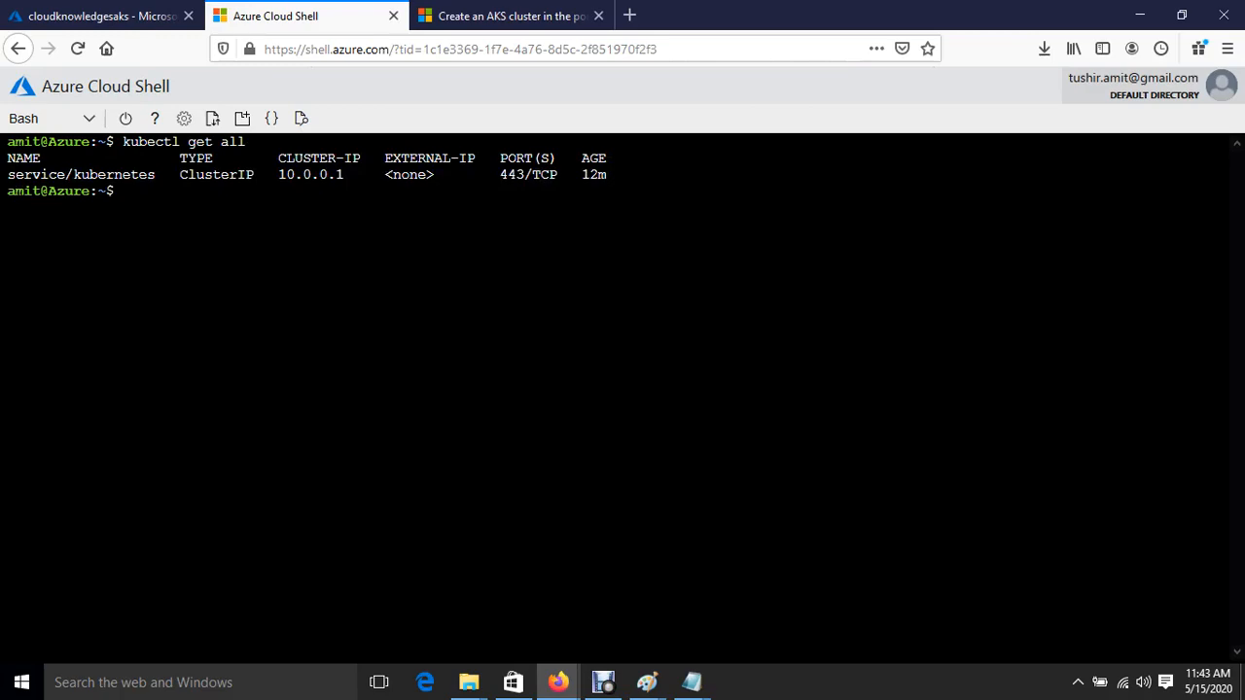
Switch to the AKS quickstart documentation and examine the azure-vote.yaml manifest's deployments and services
click(492, 17)
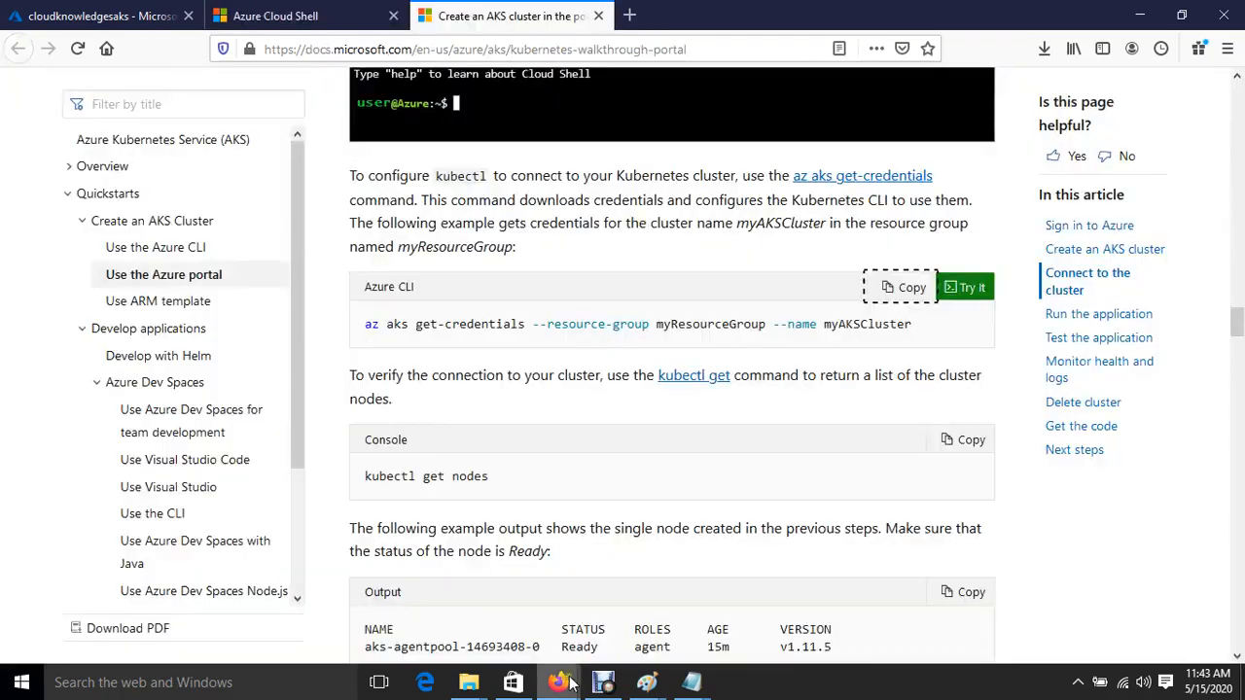
scroll(609, 359, down, 4)
scroll(609, 358, down, 10)
scroll(515, 399, up, 5)
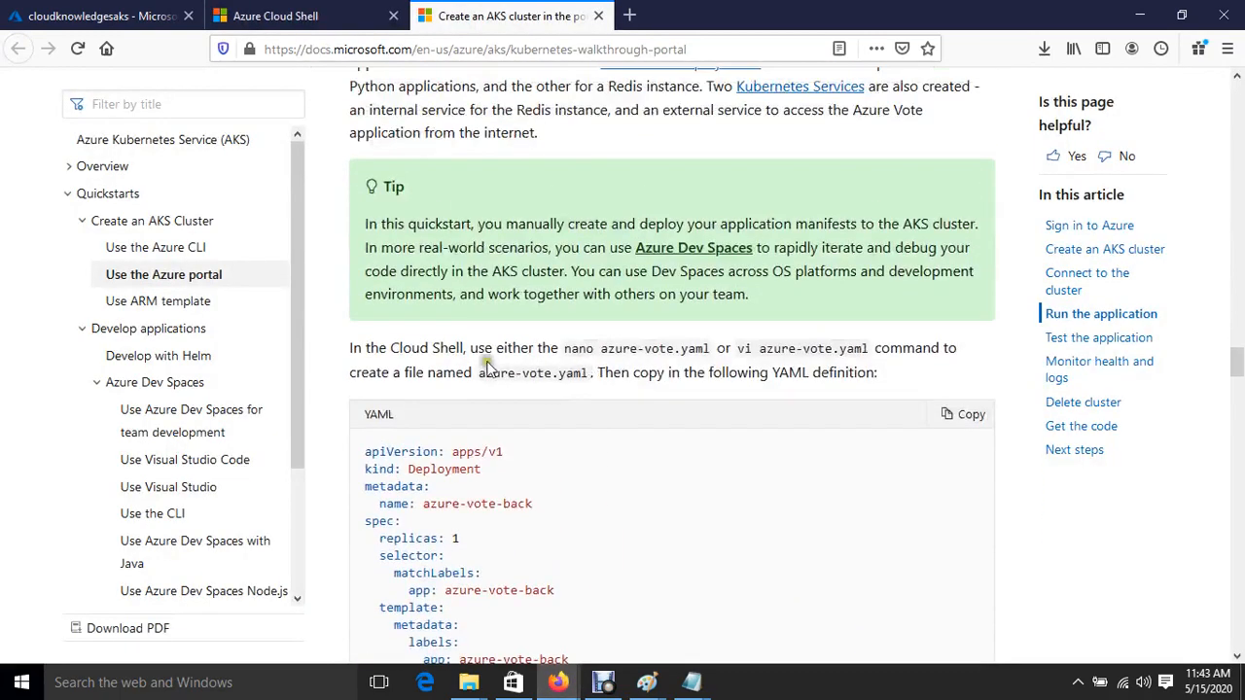
scroll(420, 433, down, 3)
drag(371, 266, 559, 352)
click(540, 425)
scroll(540, 424, down, 5)
scroll(473, 386, down, 4)
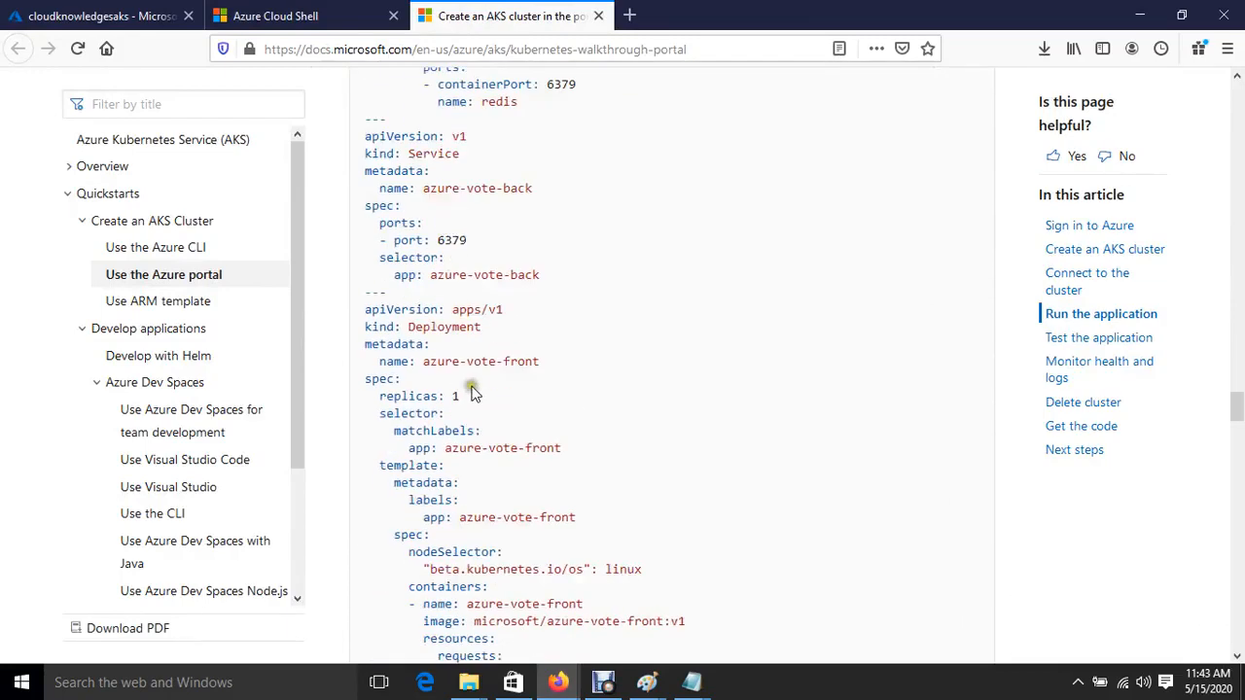
scroll(564, 467, down, 6)
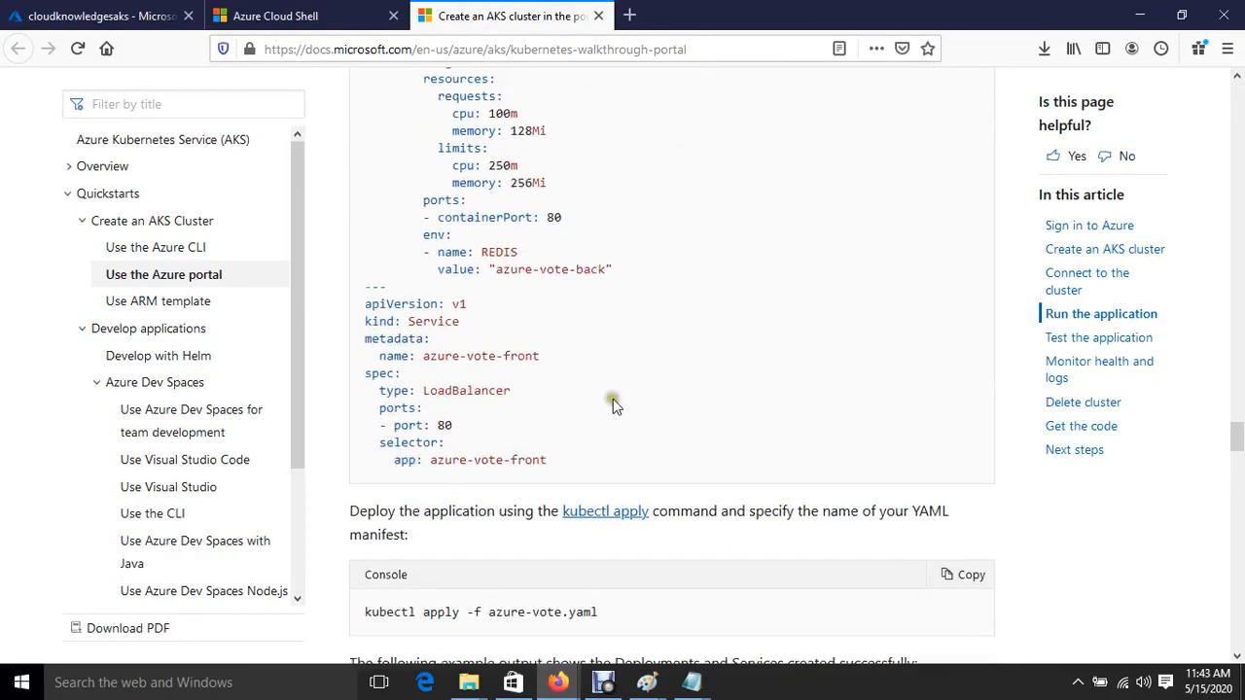
drag(362, 301, 554, 444)
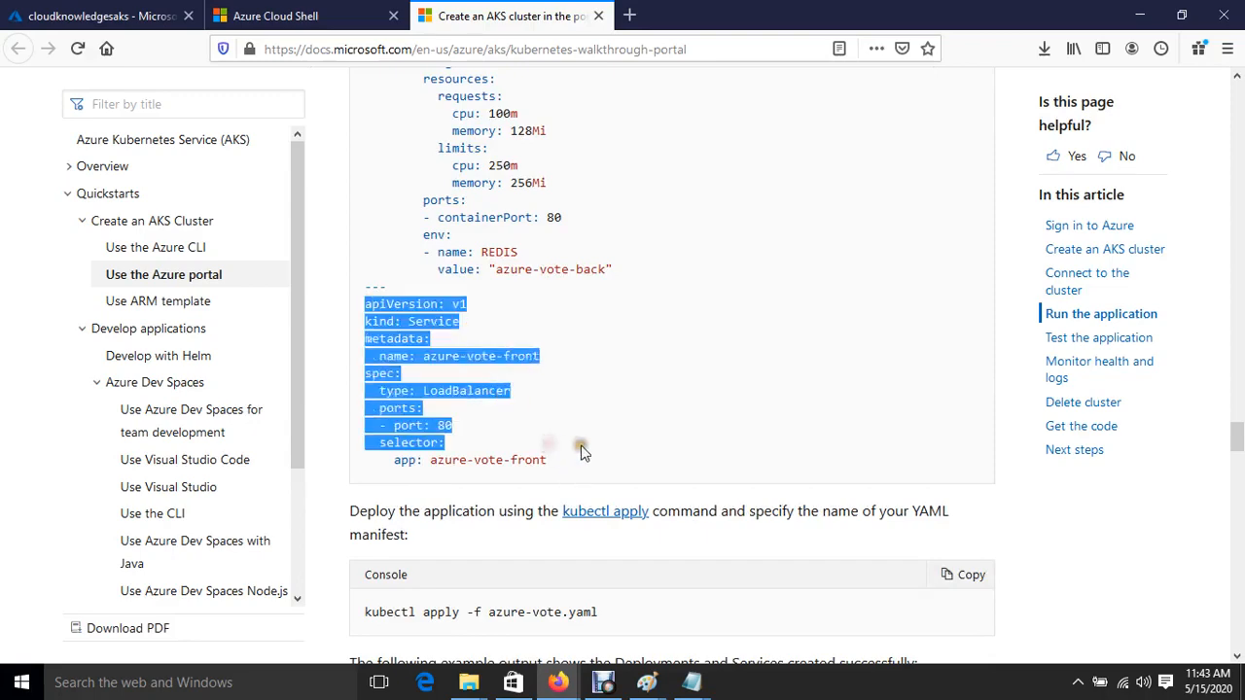
scroll(581, 454, up, 18)
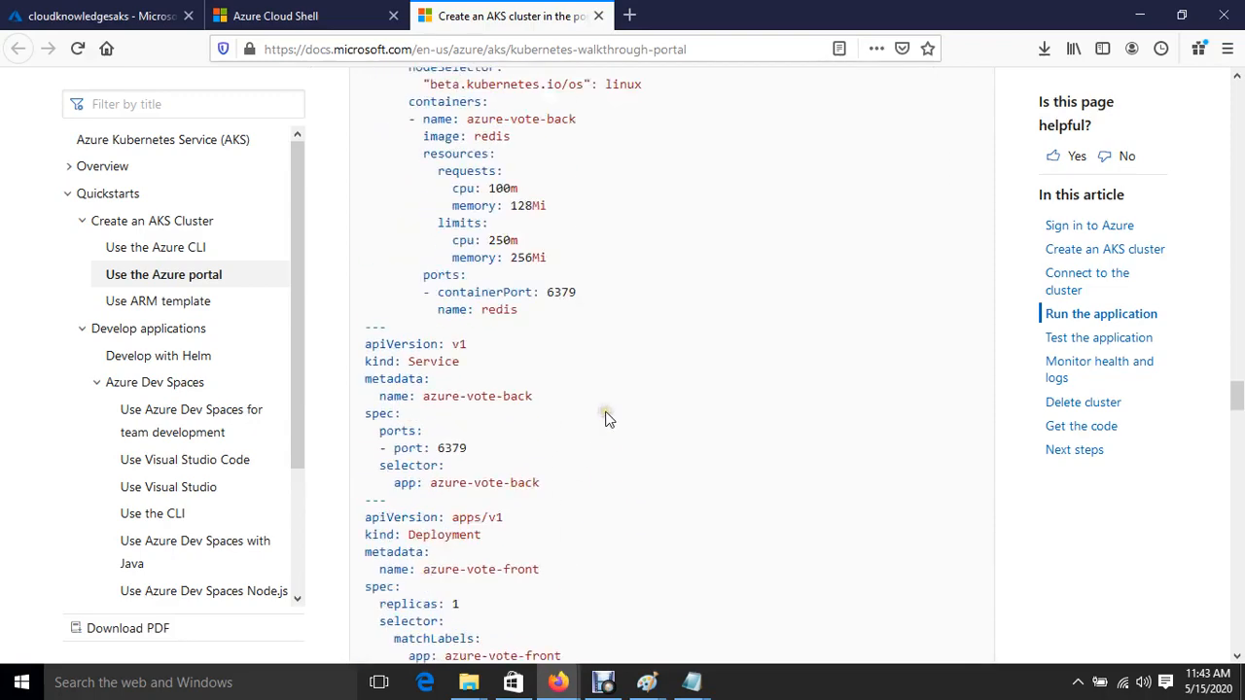
scroll(605, 420, up, 1)
drag(363, 265, 622, 572)
scroll(623, 572, down, 5)
scroll(583, 408, up, 5)
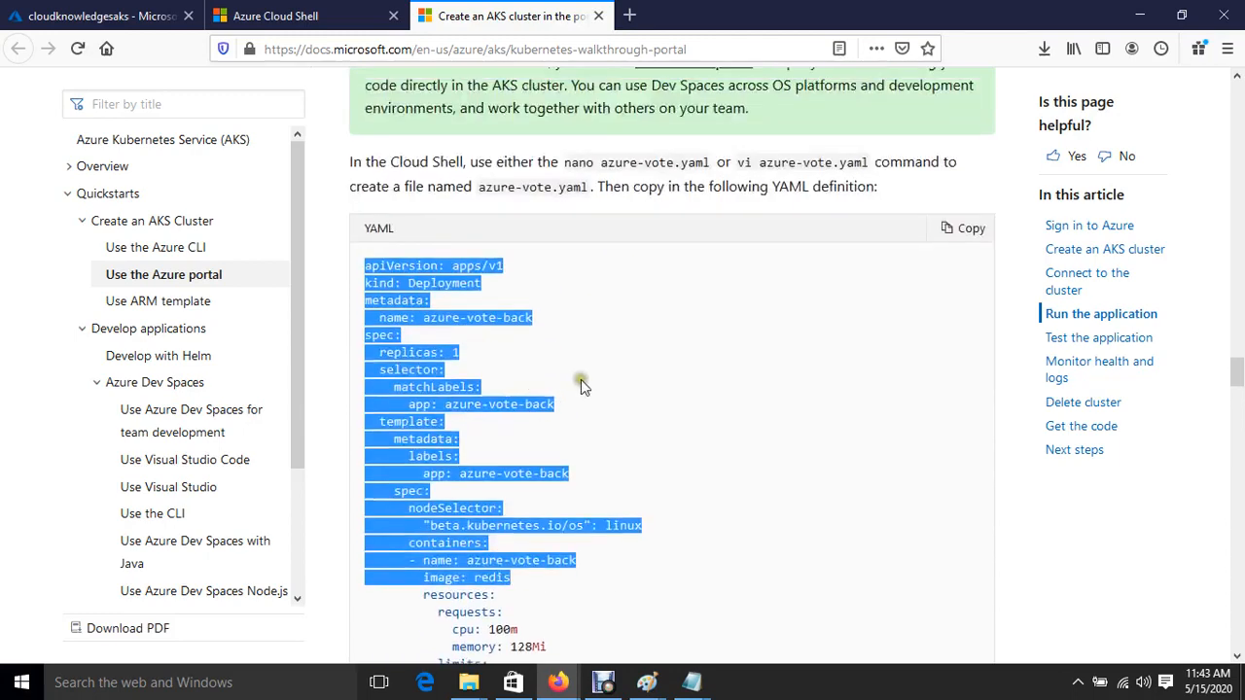
Review the azure-vote.yaml manifest from the azure-vote-back deployment down through the azure-vote-front definitions
click(580, 379)
drag(364, 265, 518, 629)
scroll(684, 477, down, 9)
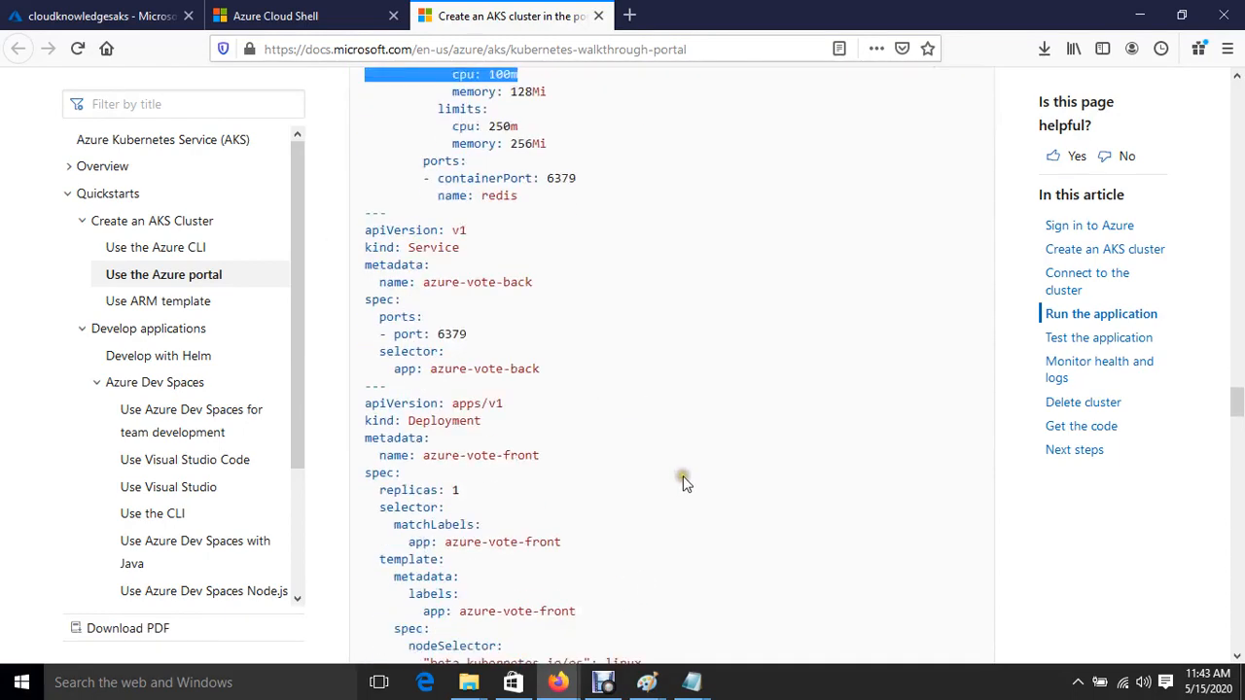
drag(434, 173, 623, 536)
scroll(623, 536, down, 6)
drag(401, 238, 676, 518)
scroll(648, 581, up, 15)
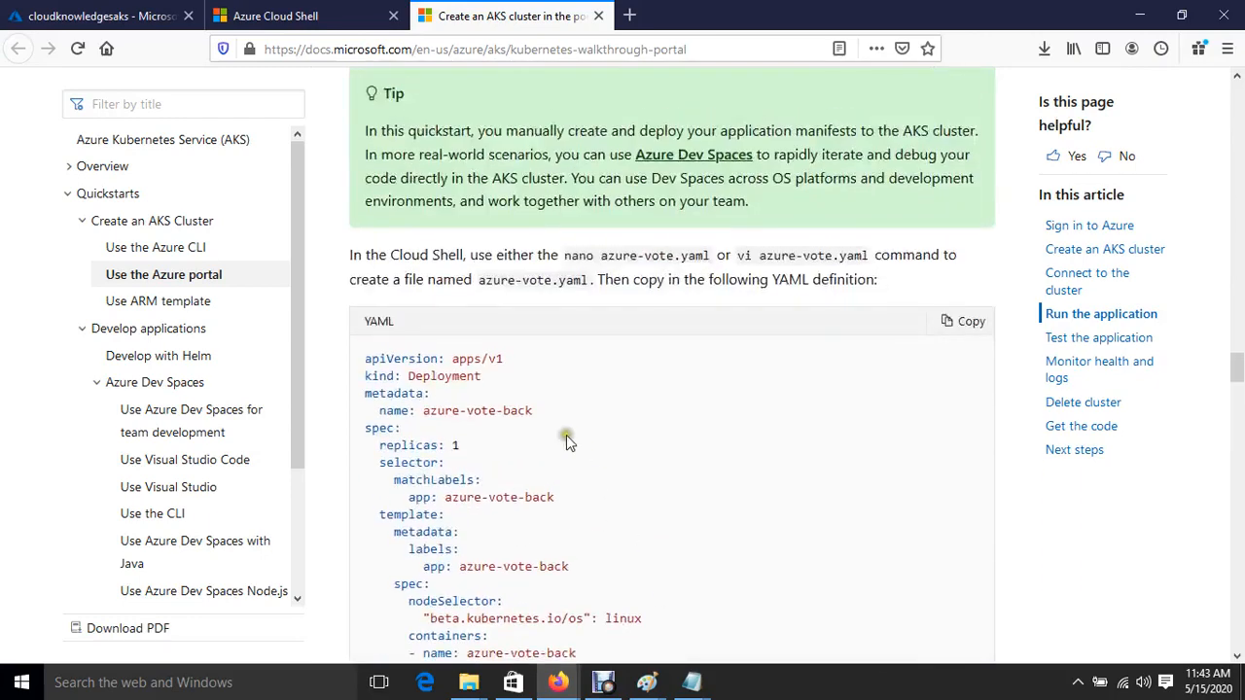
drag(364, 358, 678, 584)
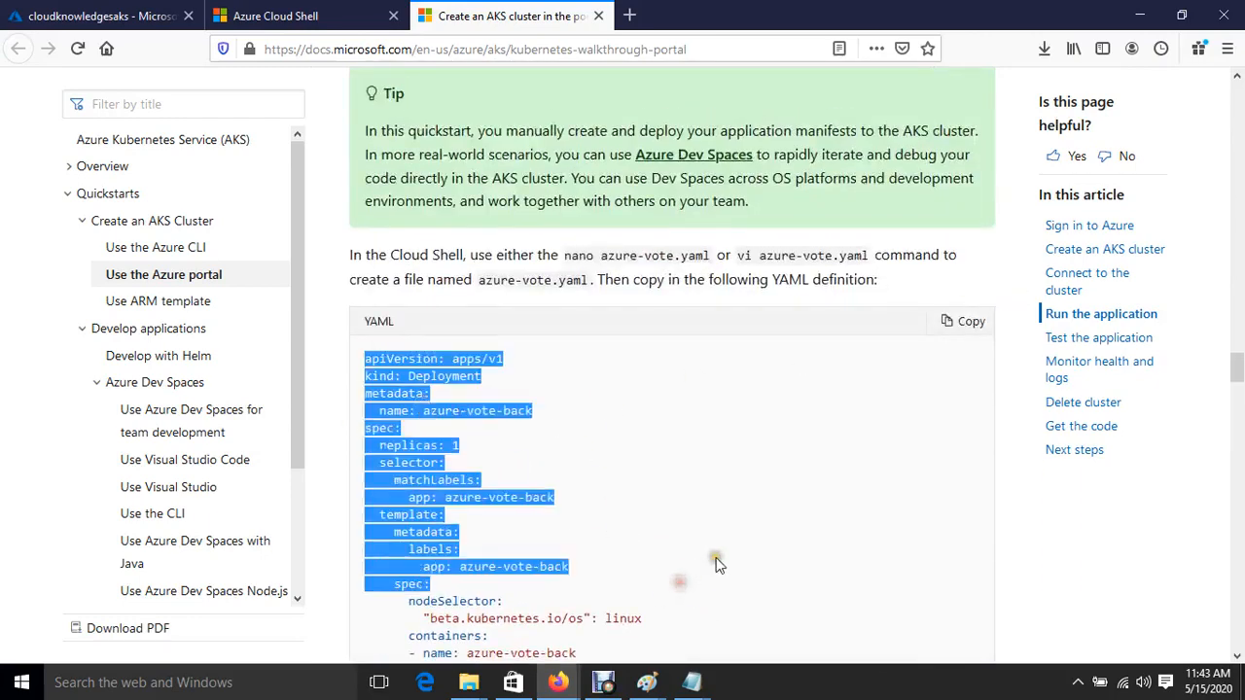
click(717, 561)
Copy the azure-vote YAML definition and create a new file named cloud.yml with vim in the Cloud Shell
click(955, 321)
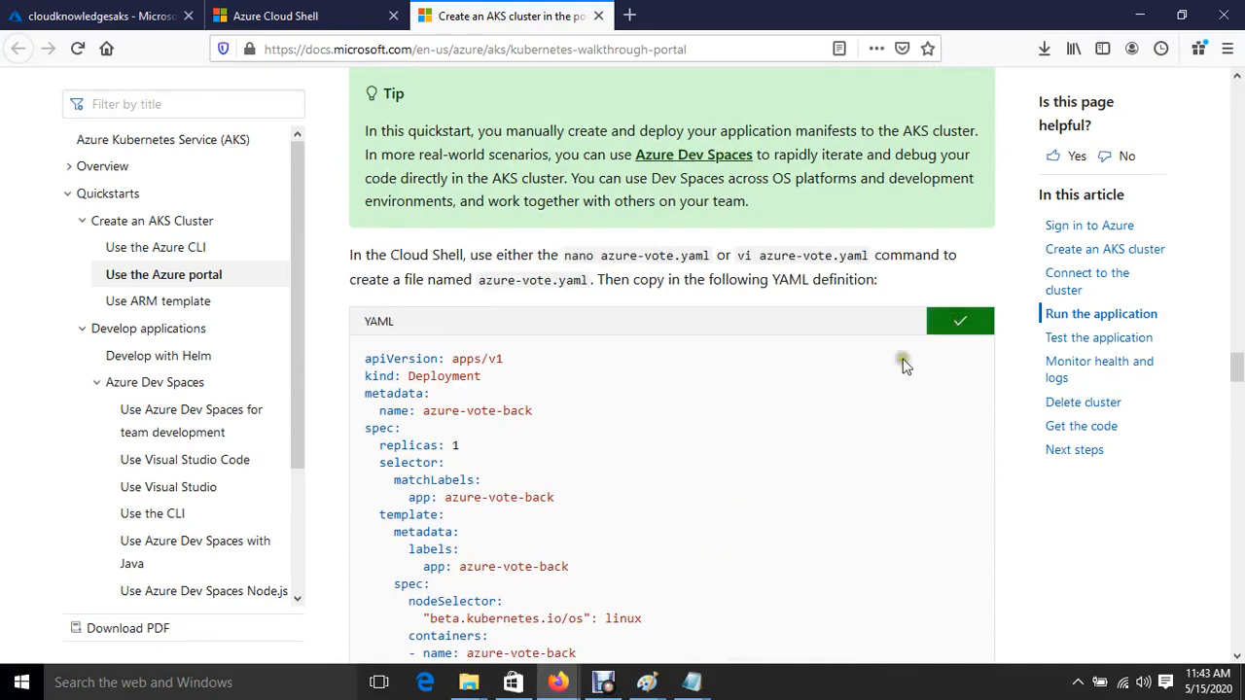
click(302, 11)
click(309, 391)
text(vim )
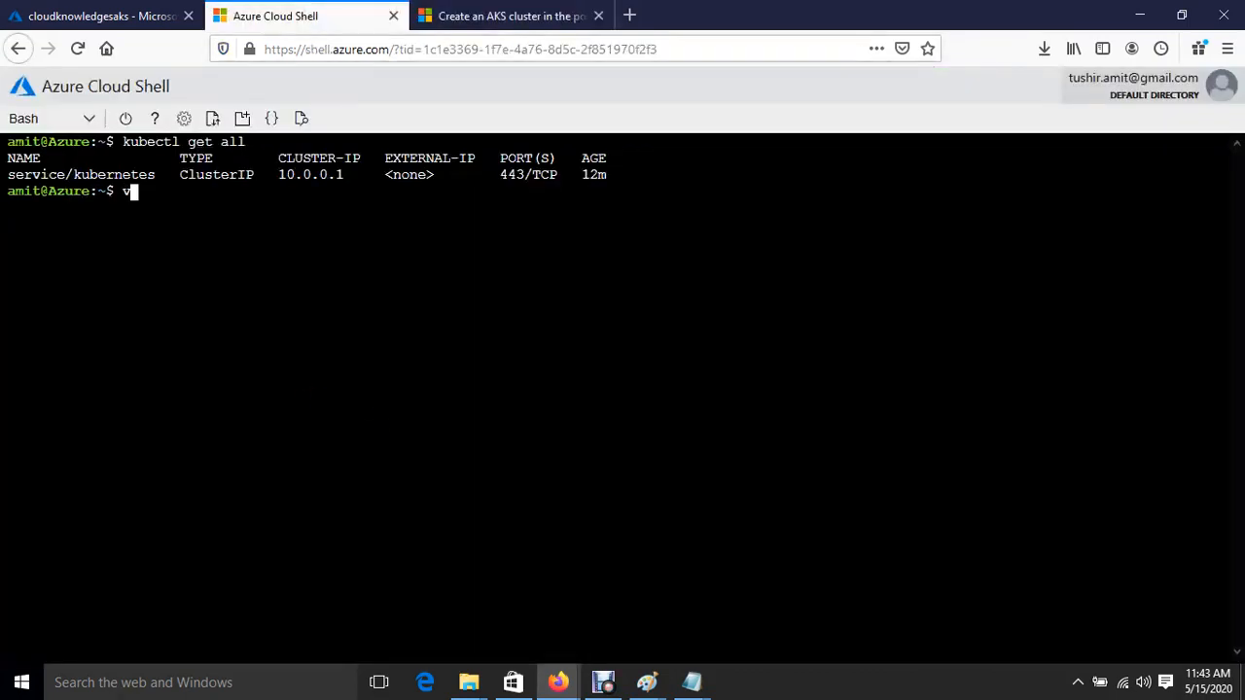
text(cloud.yml)
key(Return)
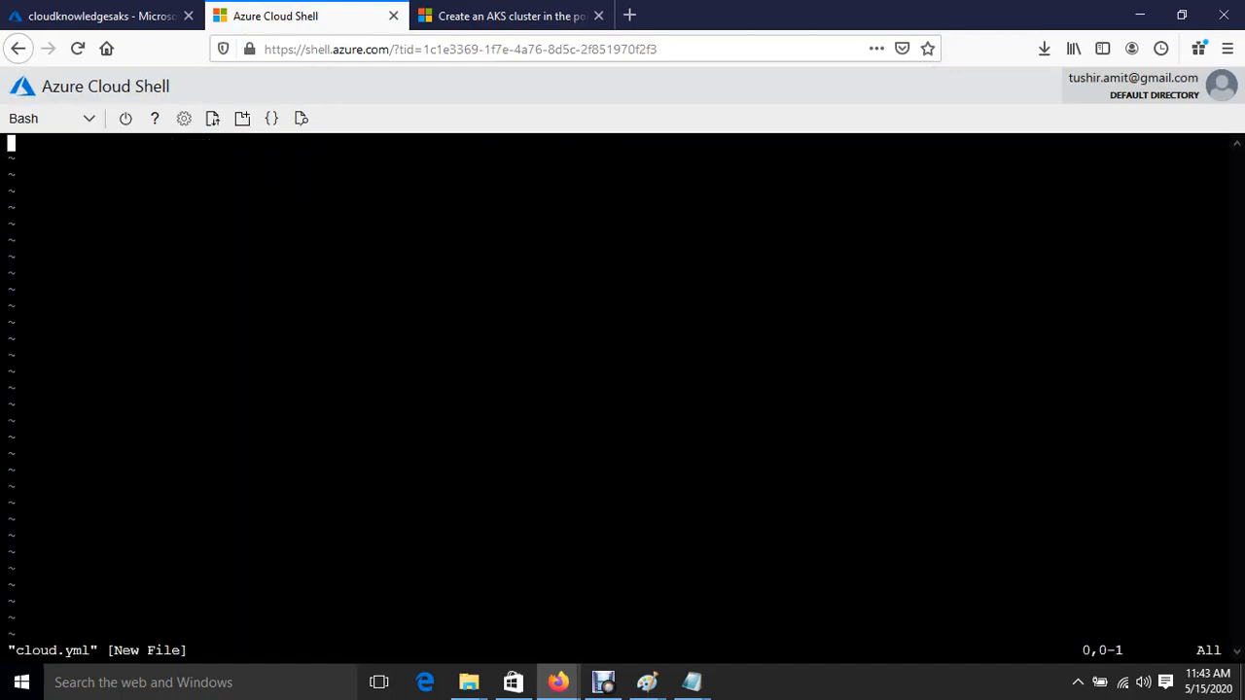
Paste the copied manifest into cloud.yml, then save the file and quit vim
key(i)
right_click(309, 384)
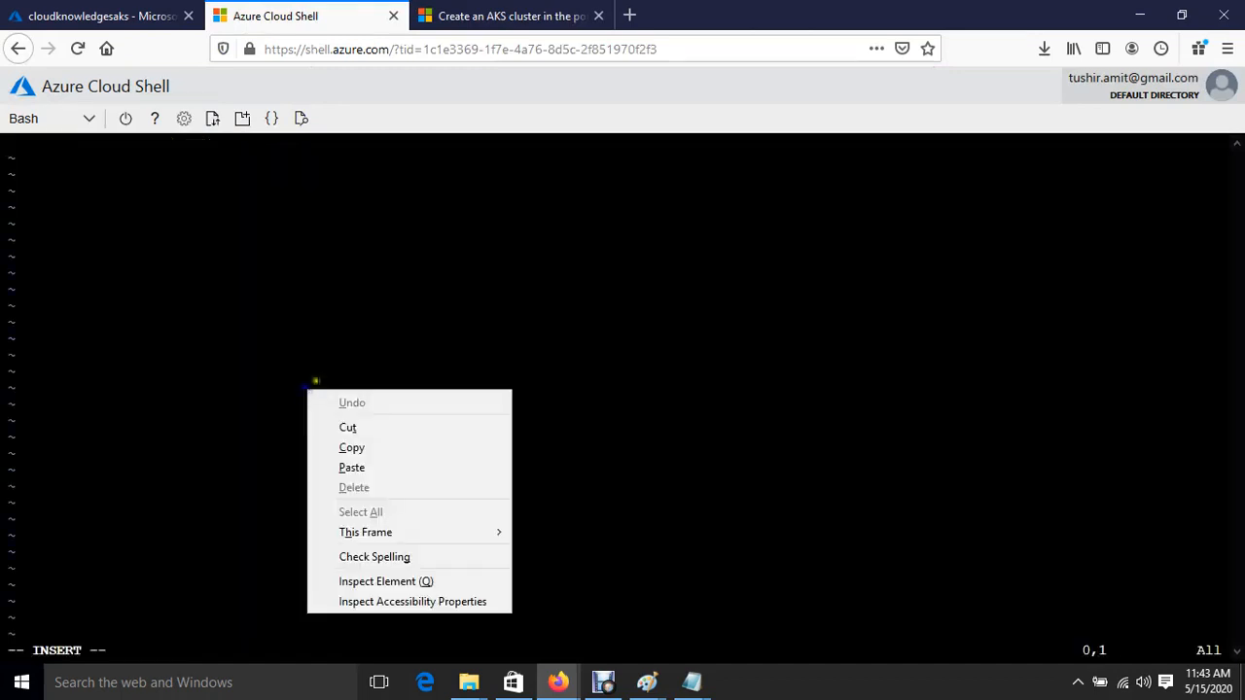
click(381, 467)
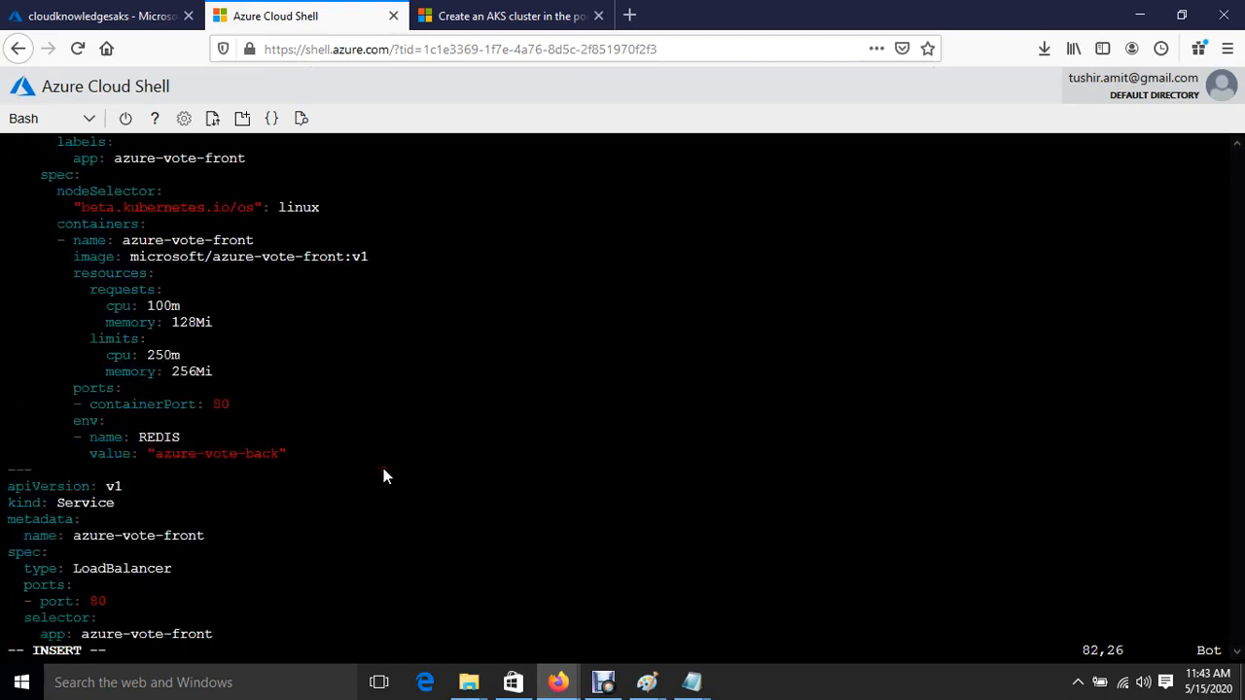
key(Escape)
text(:wq)
key(Return)
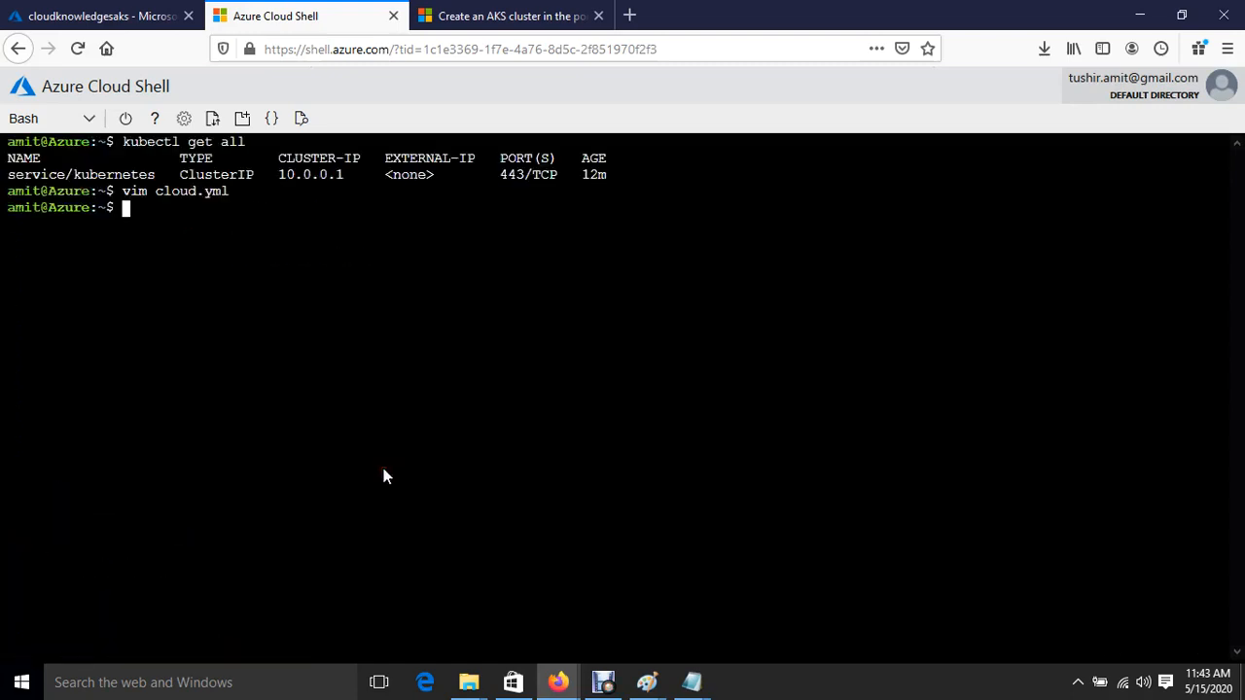
Deploy the manifest to the cluster with kubectl apply -f cloud.yml
key(Return)
key(Return)
text(kubectl )
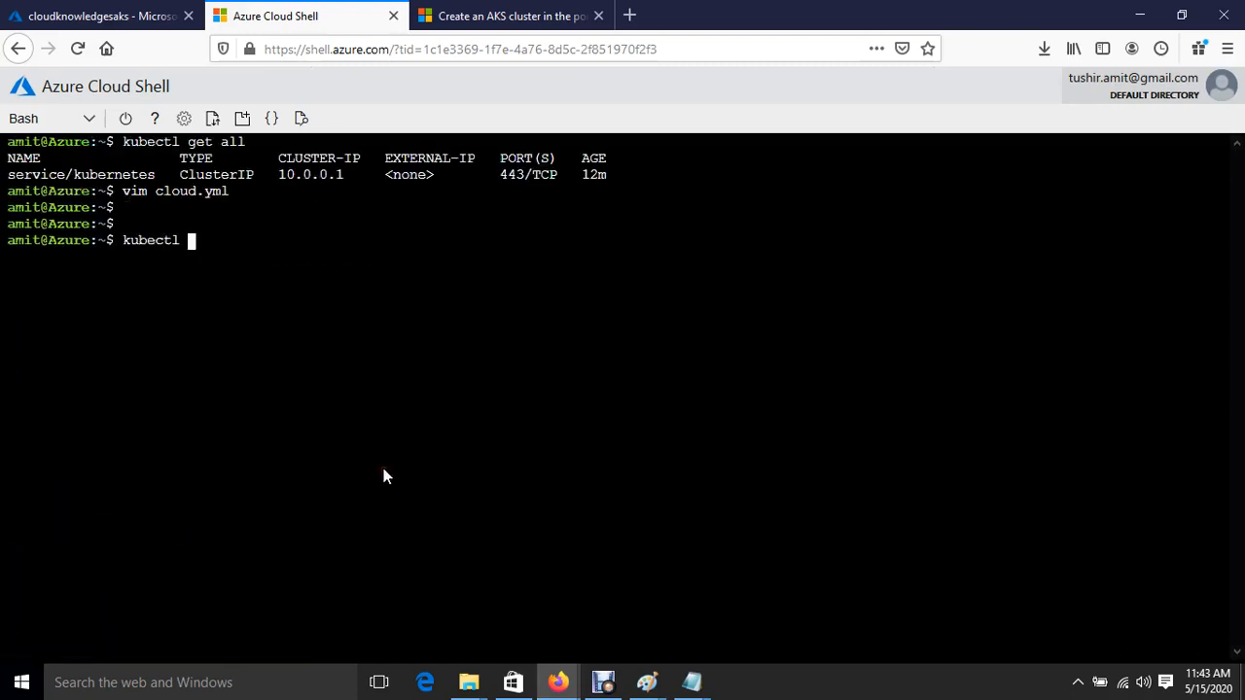
text(apply -f cloud)
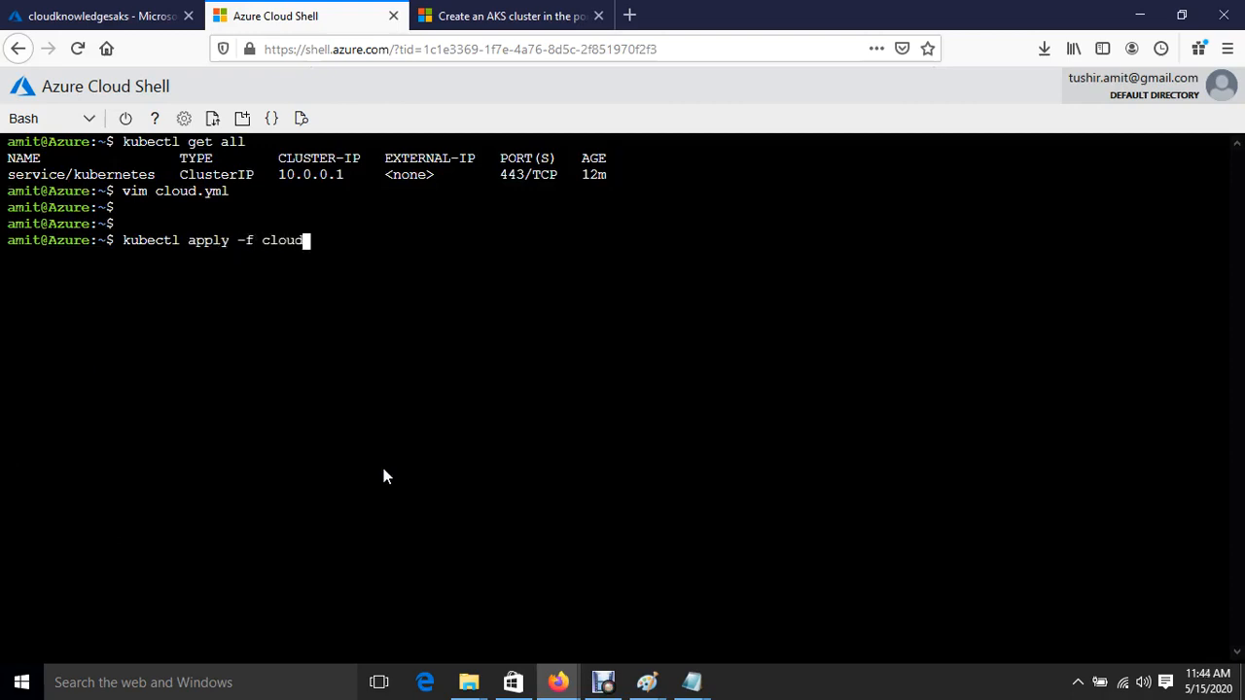
text(.)
key(Tab)
key(Return)
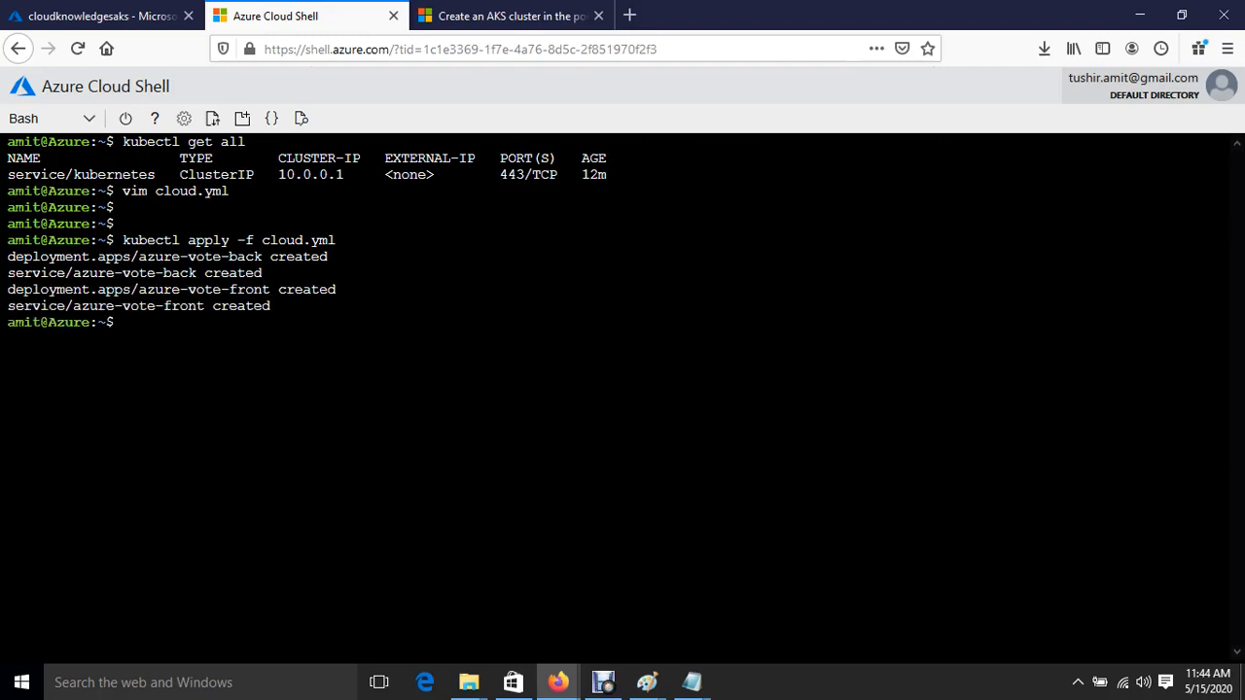
List the pods with kubectl get pod on a cleared terminal and examine the azure-vote-front pod's status
text(kubectl get ge all)
key(Return)
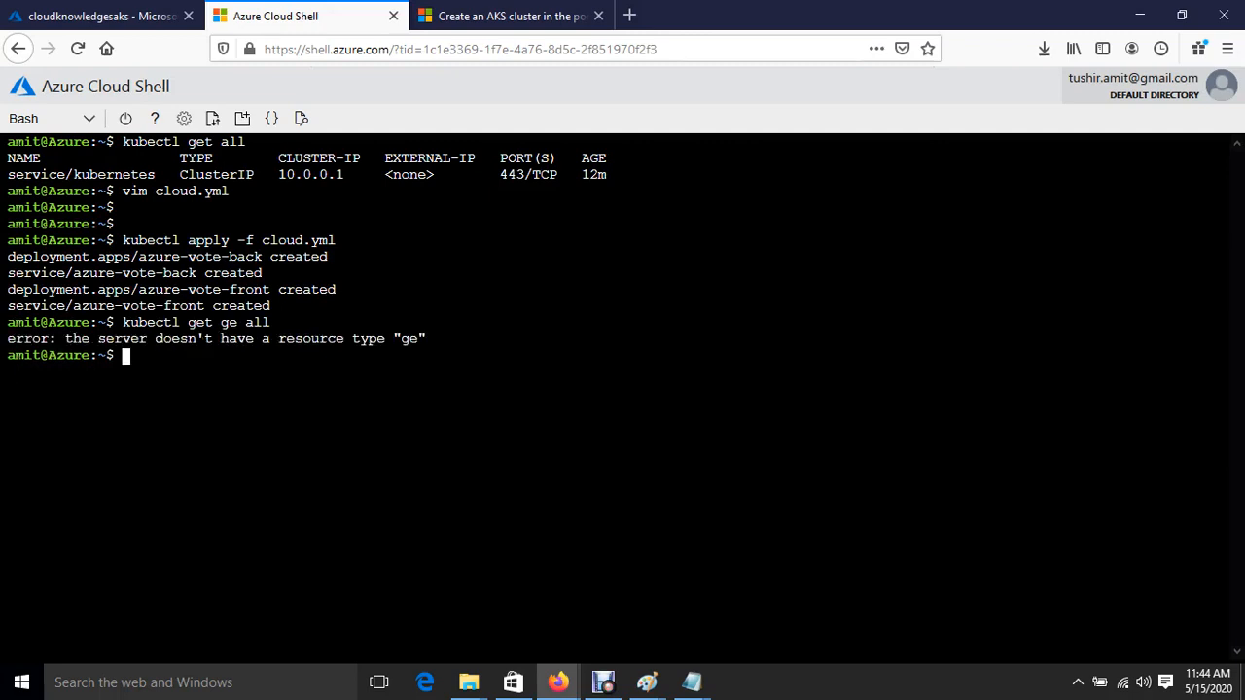
key(Up)
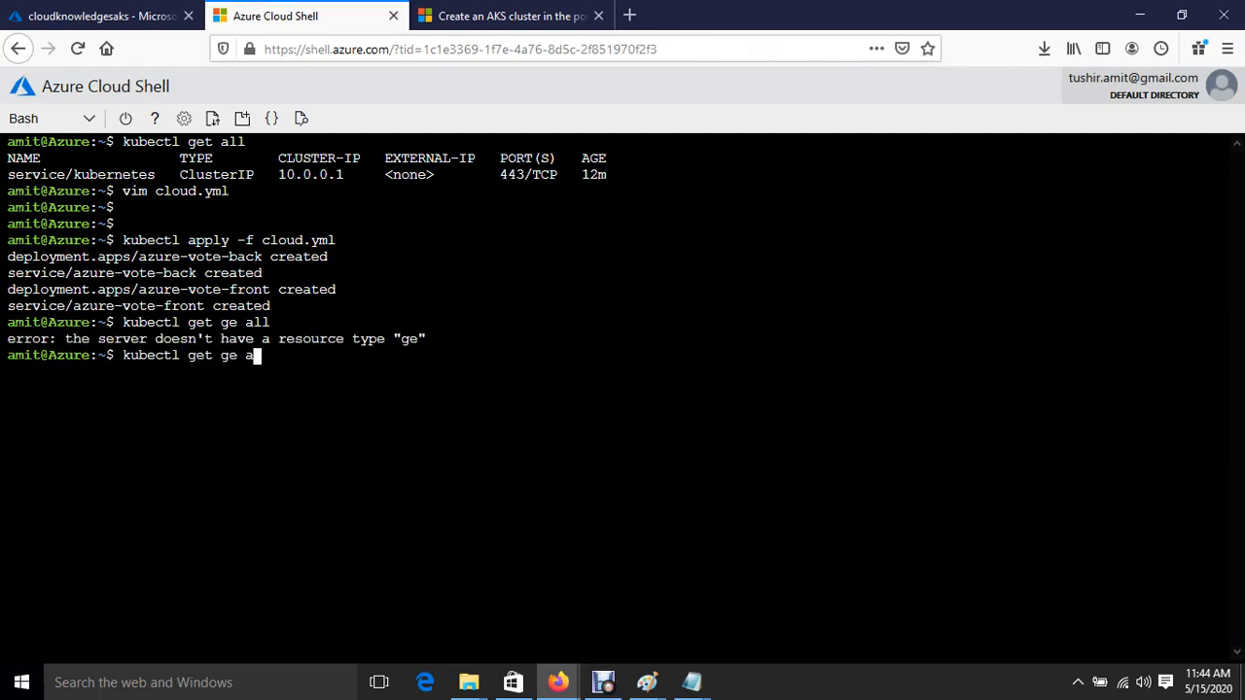
key(BackSpace)
key(BackSpace)
key(BackSpace)
key(BackSpace)
text(pod)
key(Return)
key(ctrl+l)
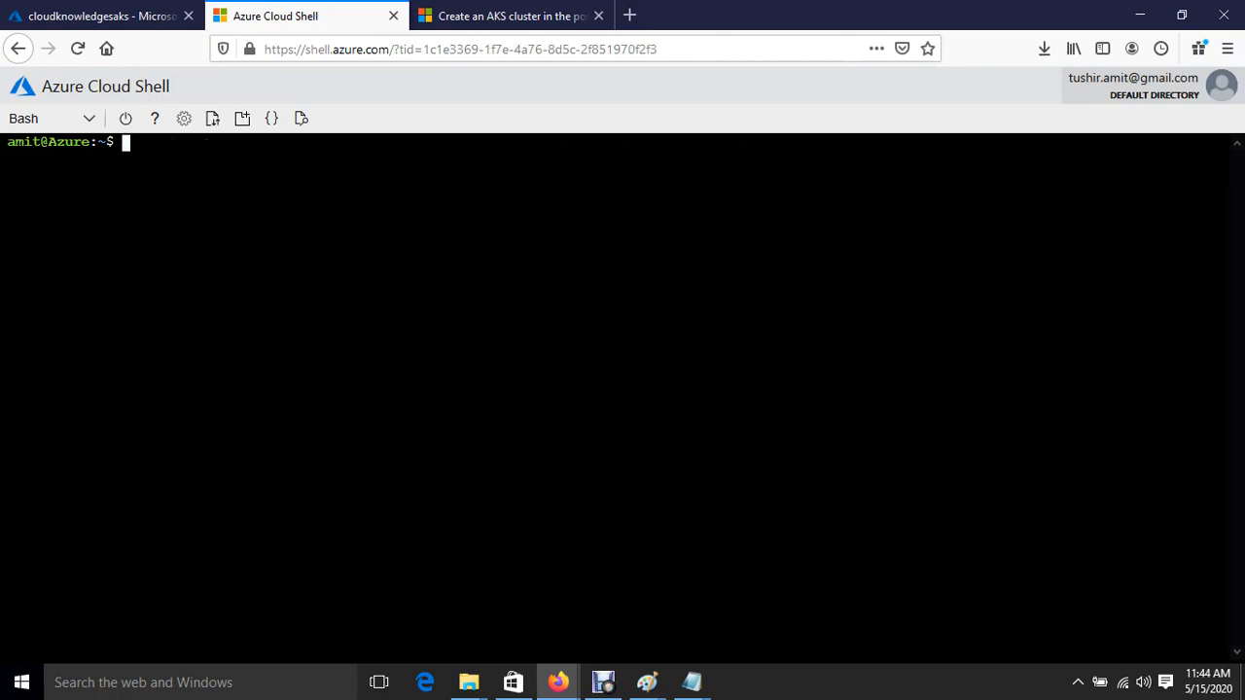
key(Up)
key(Return)
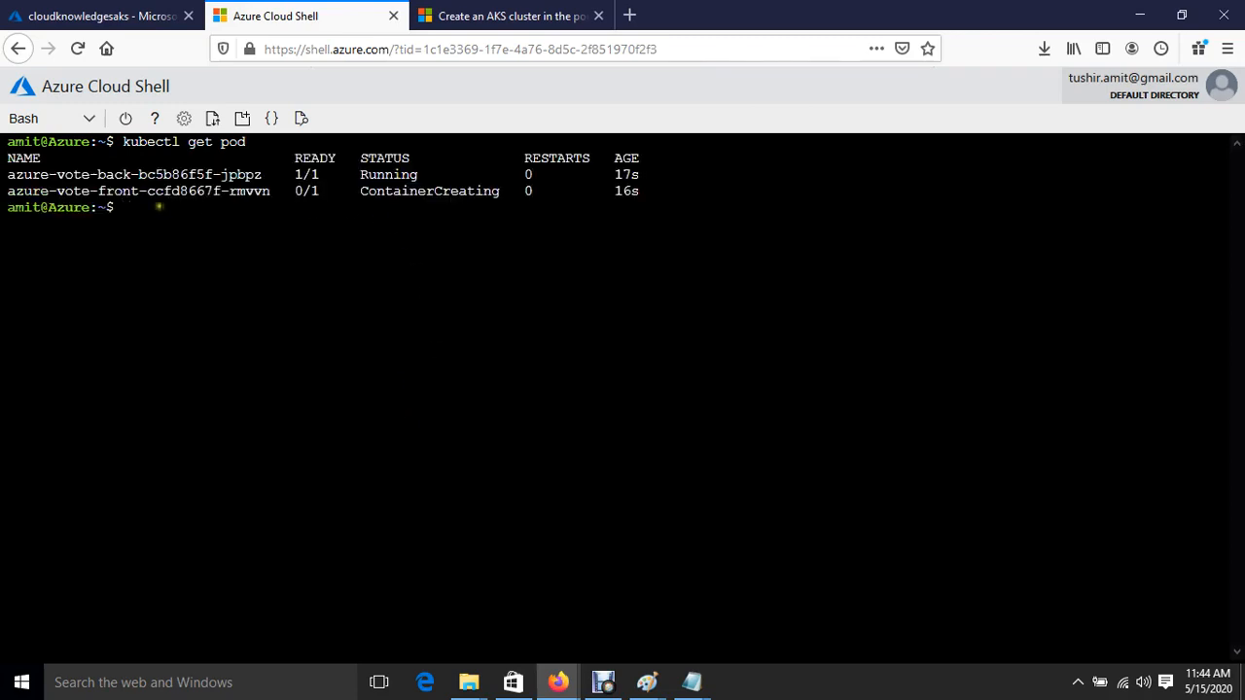
drag(195, 190, 579, 196)
click(434, 292)
Repeat kubectl get pod several times to recheck the status of the azure-vote pods
key(Up)
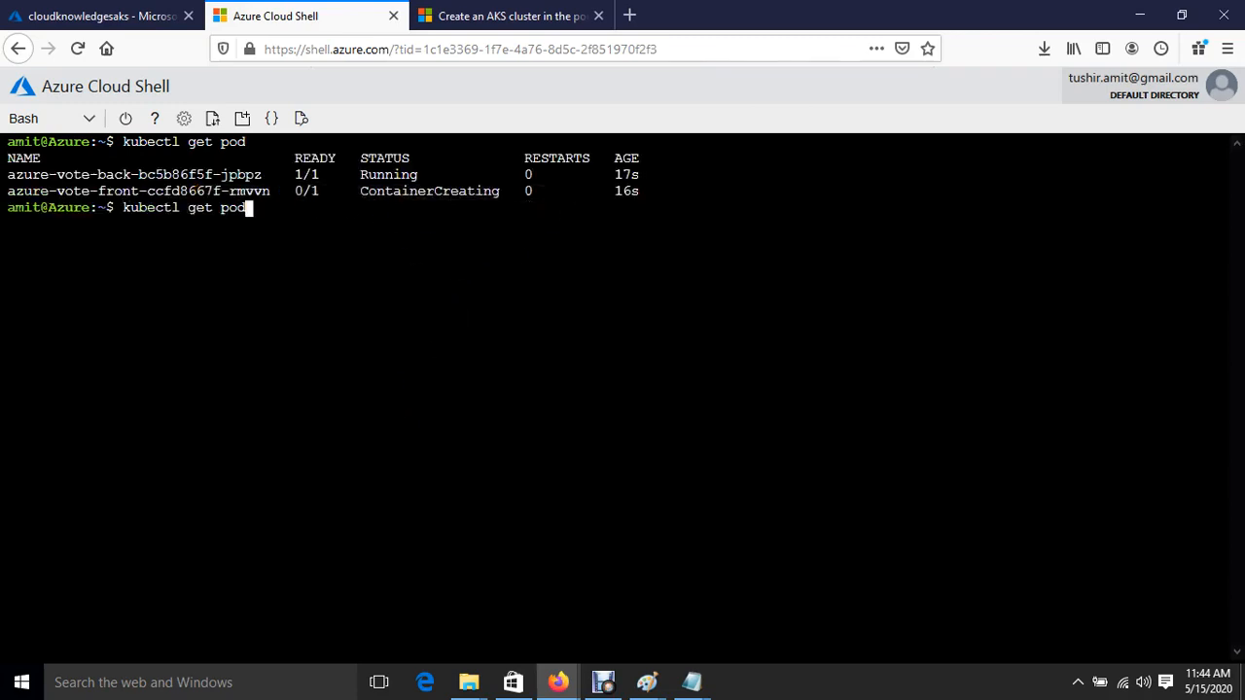
key(Return)
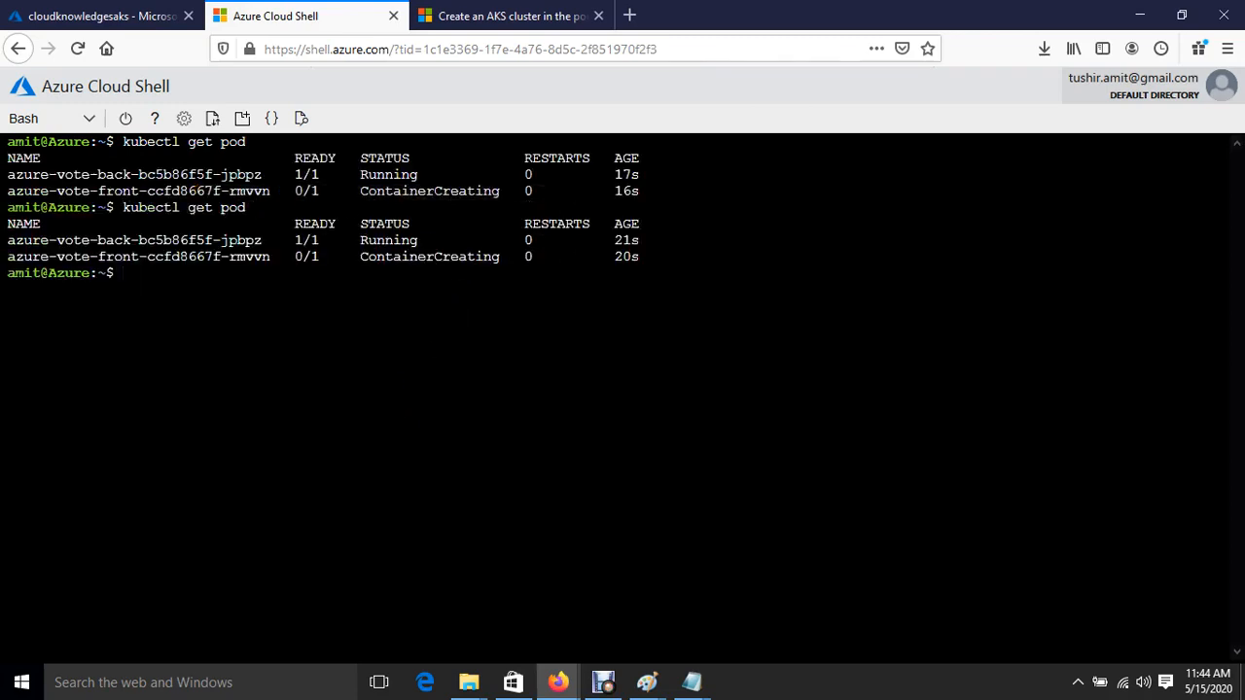
key(Up)
key(Return)
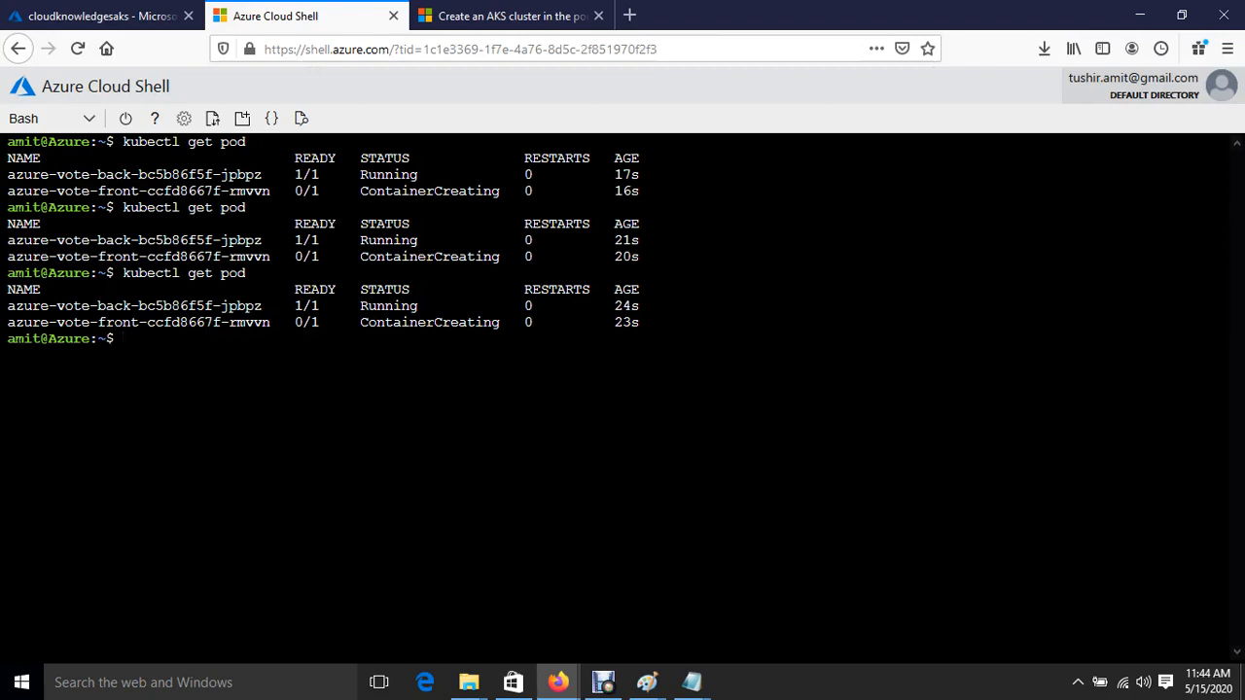
key(Up)
key(Return)
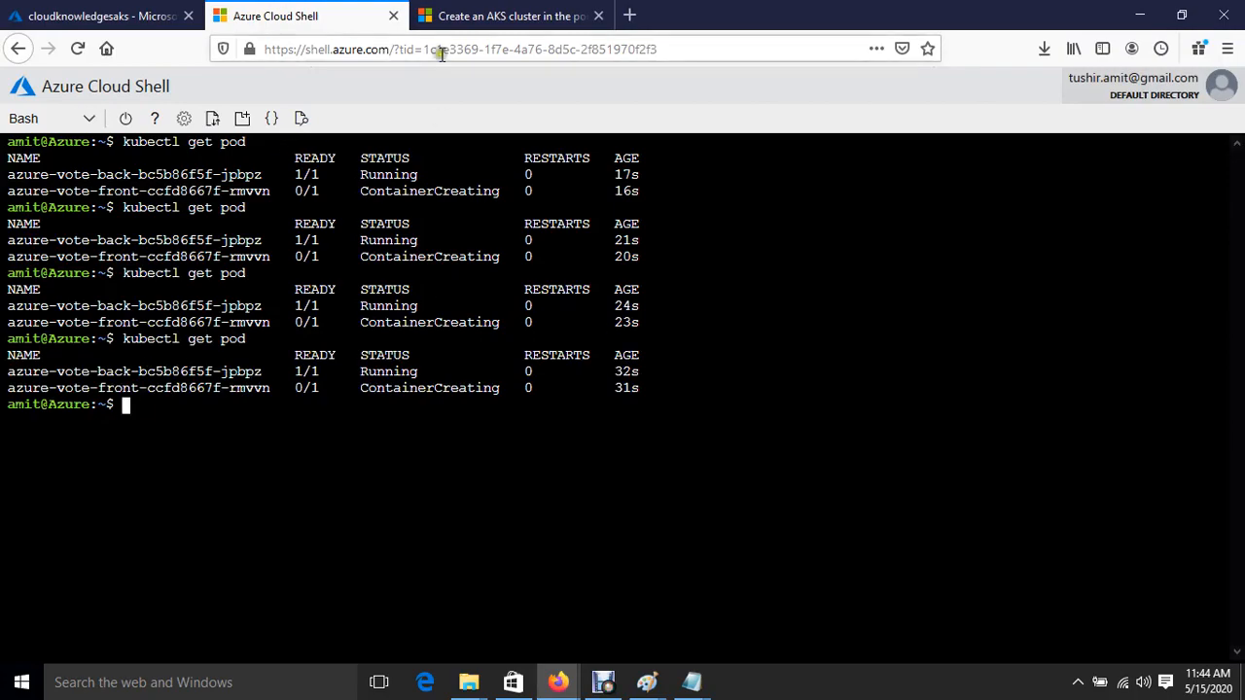
Switch to the AKS quickstart documentation and read the section on testing the application
click(454, 16)
scroll(584, 431, down, 5)
scroll(587, 458, down, 15)
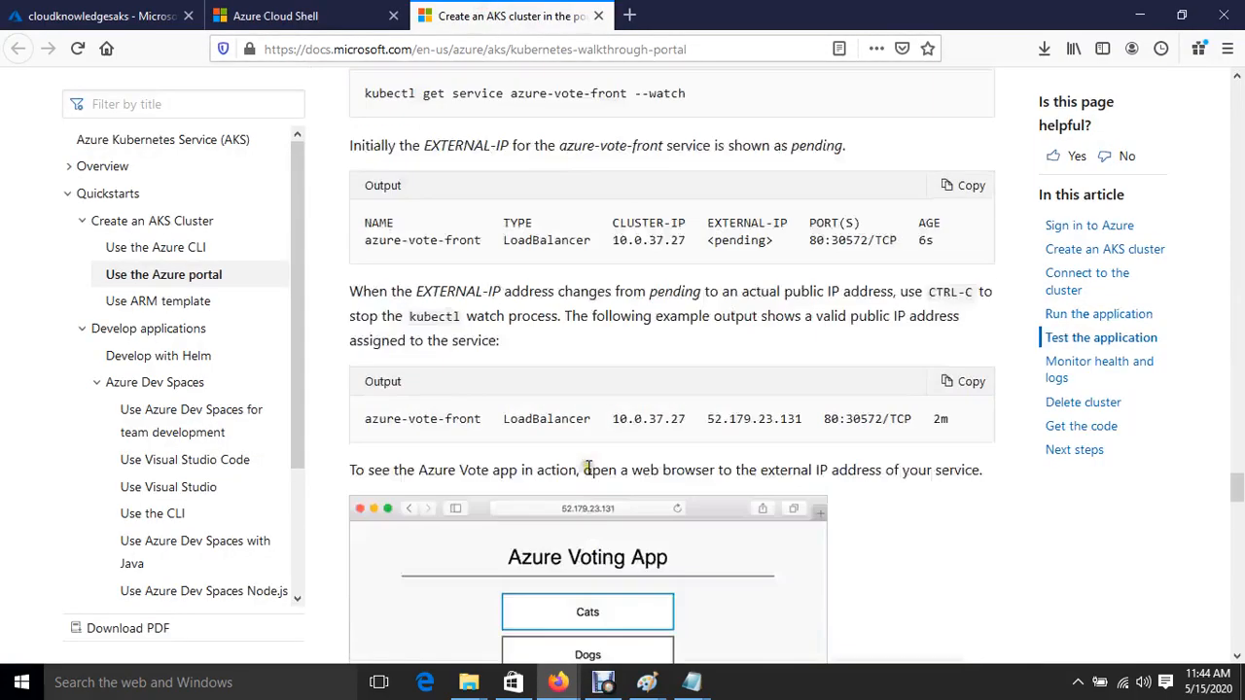
scroll(545, 463, up, 5)
scroll(510, 466, down, 3)
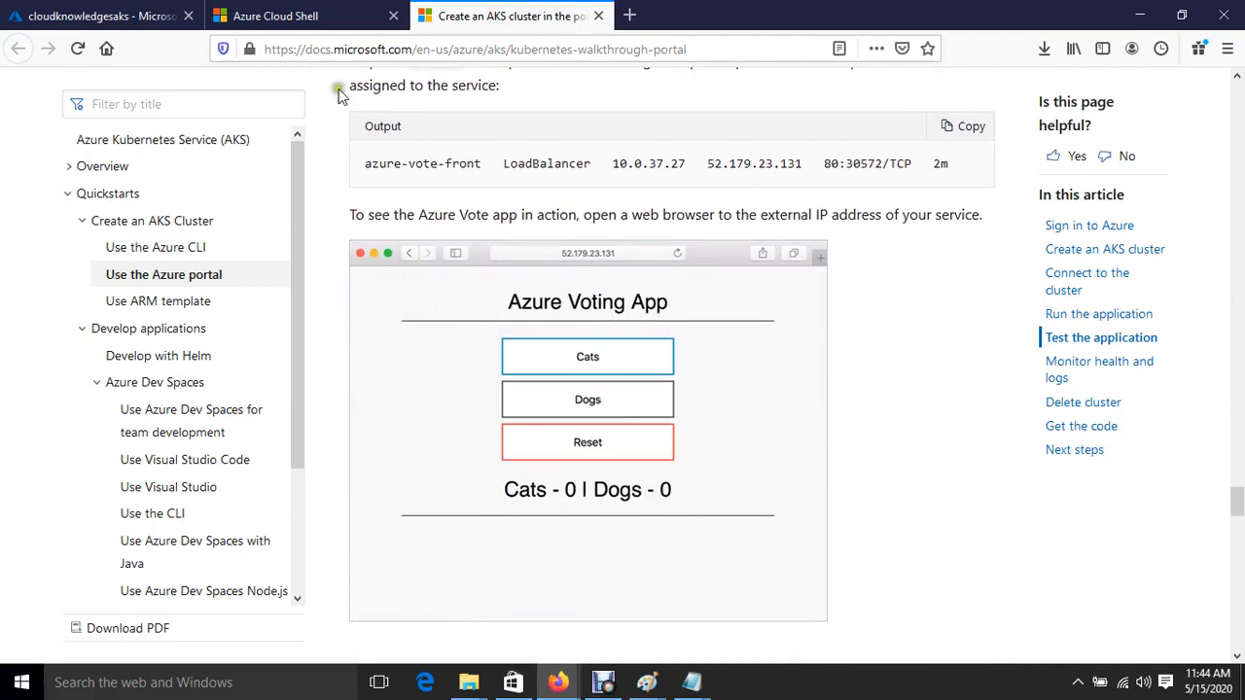
Return to the Cloud Shell and check the pods again with kubectl get pod
click(301, 14)
key(Up)
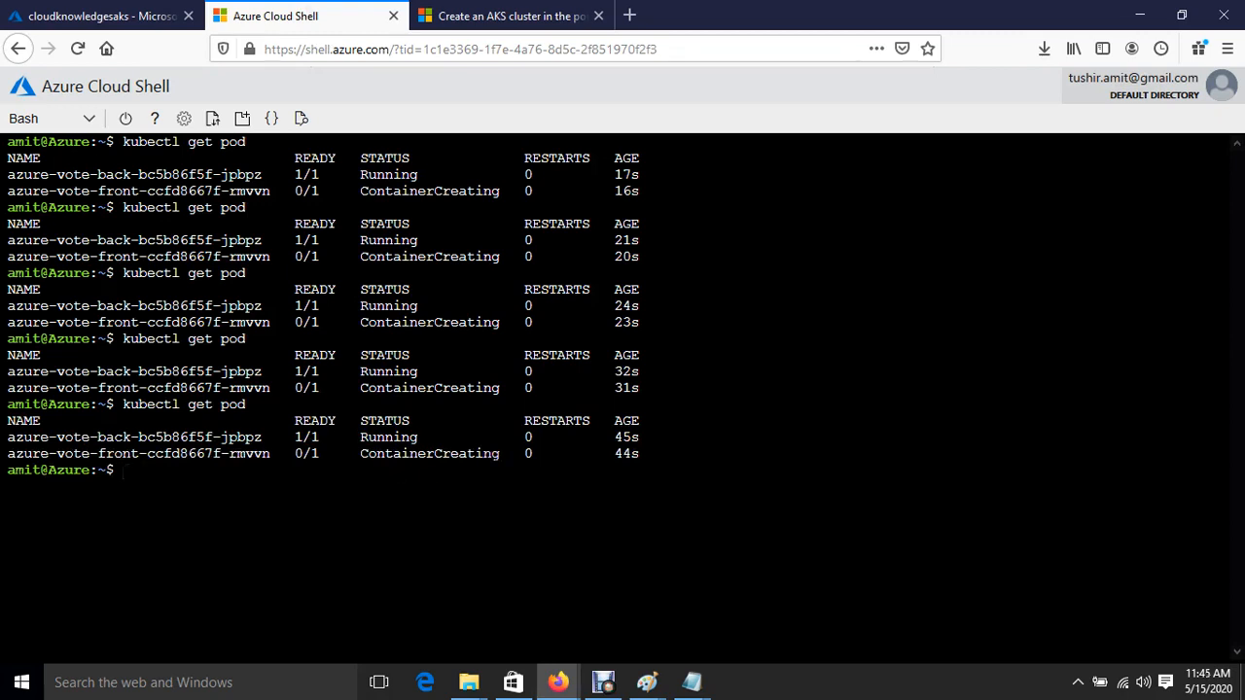
key(Up)
key(Return)
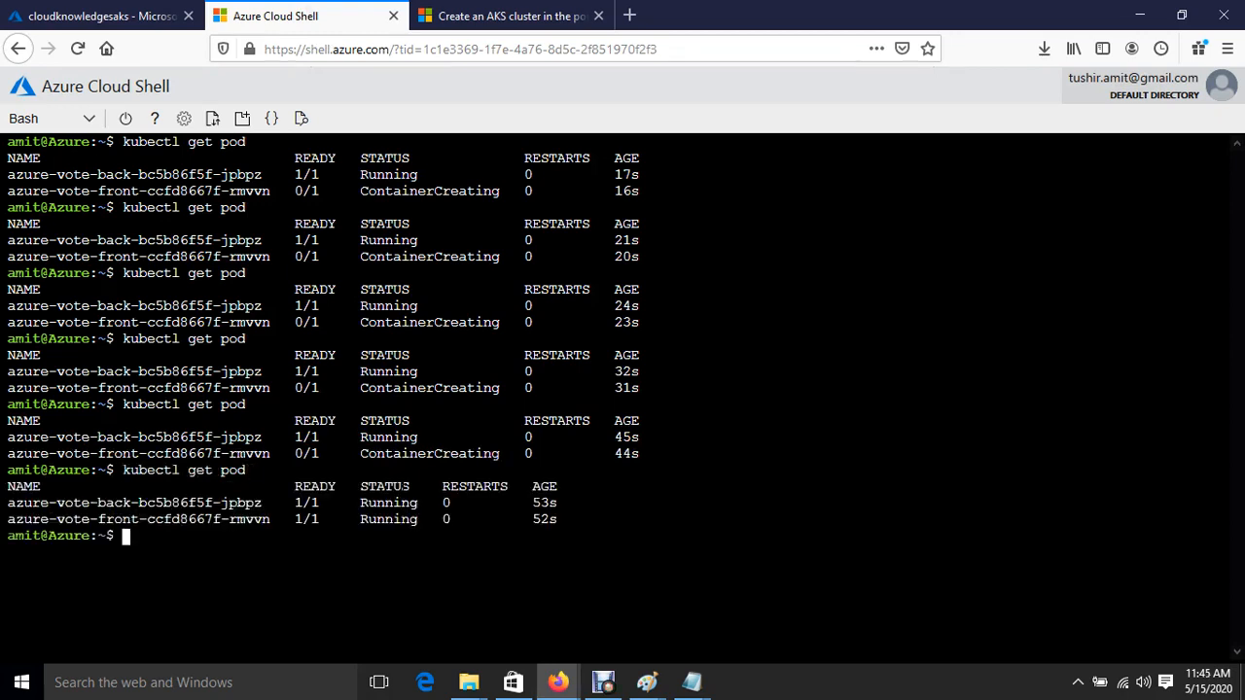
Clear the terminal, list the services with kubectl get service, and examine the azure-vote-front and azure-vote-back entries
key(ctrl+l)
text(kube)
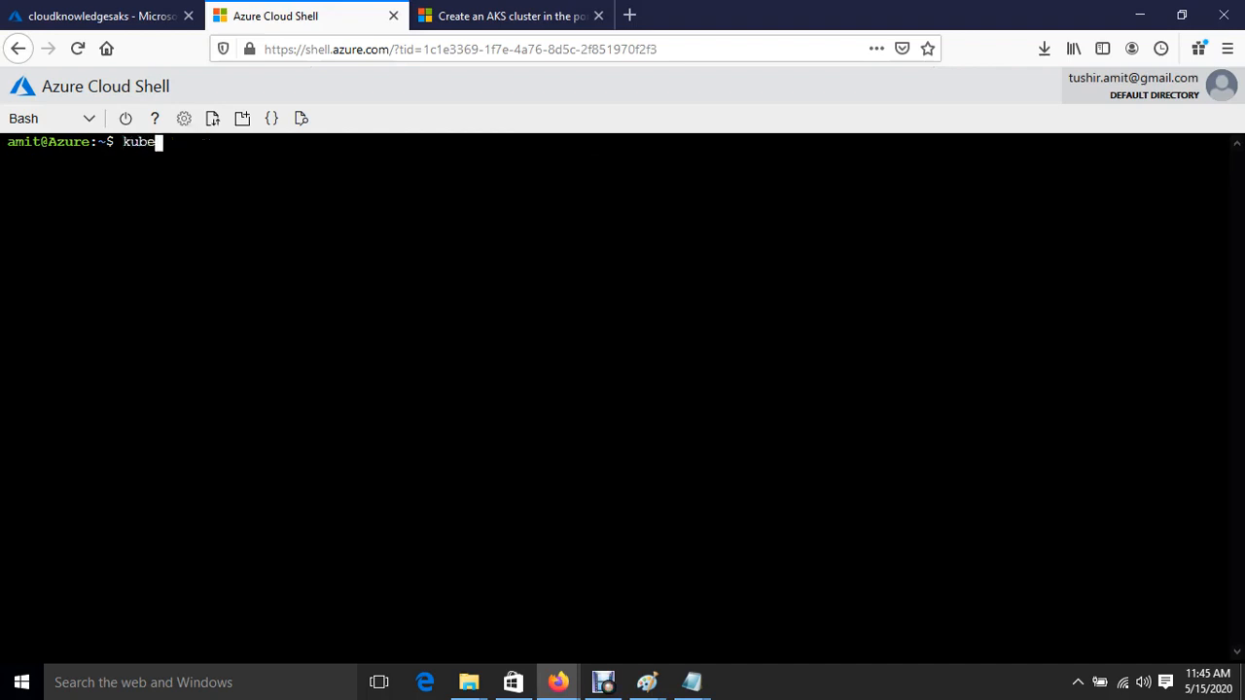
text(ctl get service)
key(Return)
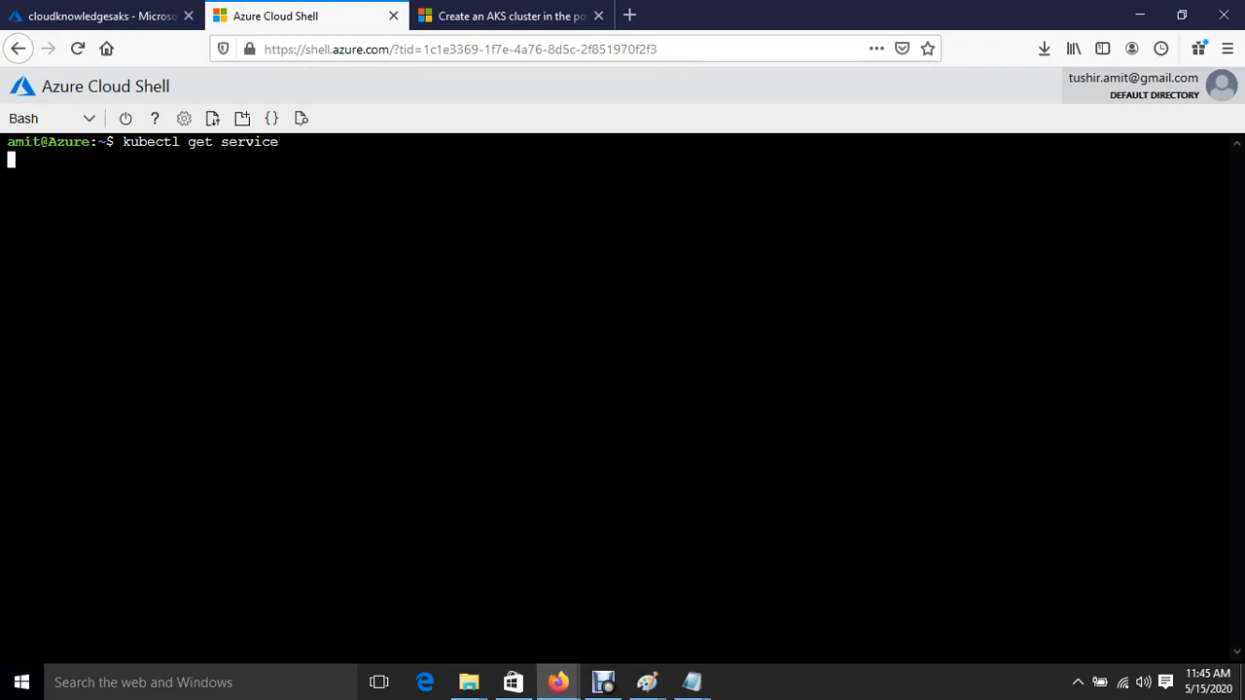
drag(33, 191, 263, 195)
click(328, 237)
drag(45, 191, 141, 193)
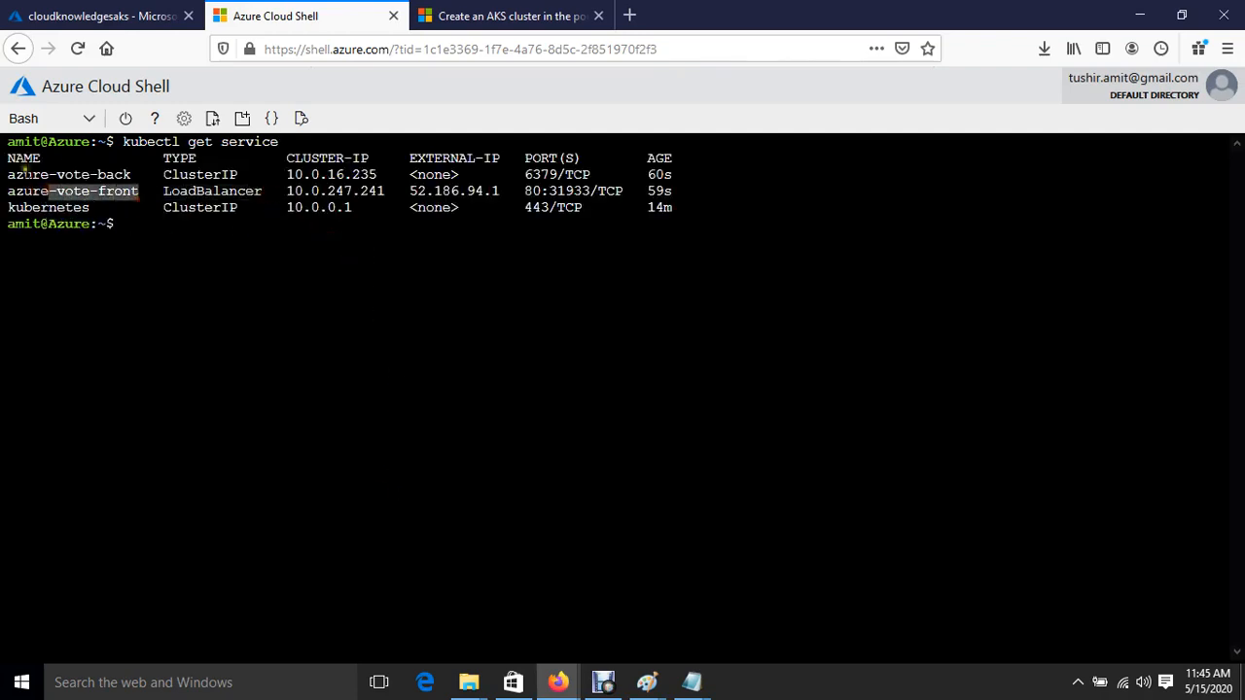
drag(21, 174, 228, 175)
click(376, 263)
Copy the azure-vote-front service's external IP 52.186.94.1 and open it in a new browser tab
drag(407, 192, 498, 191)
right_click(491, 191)
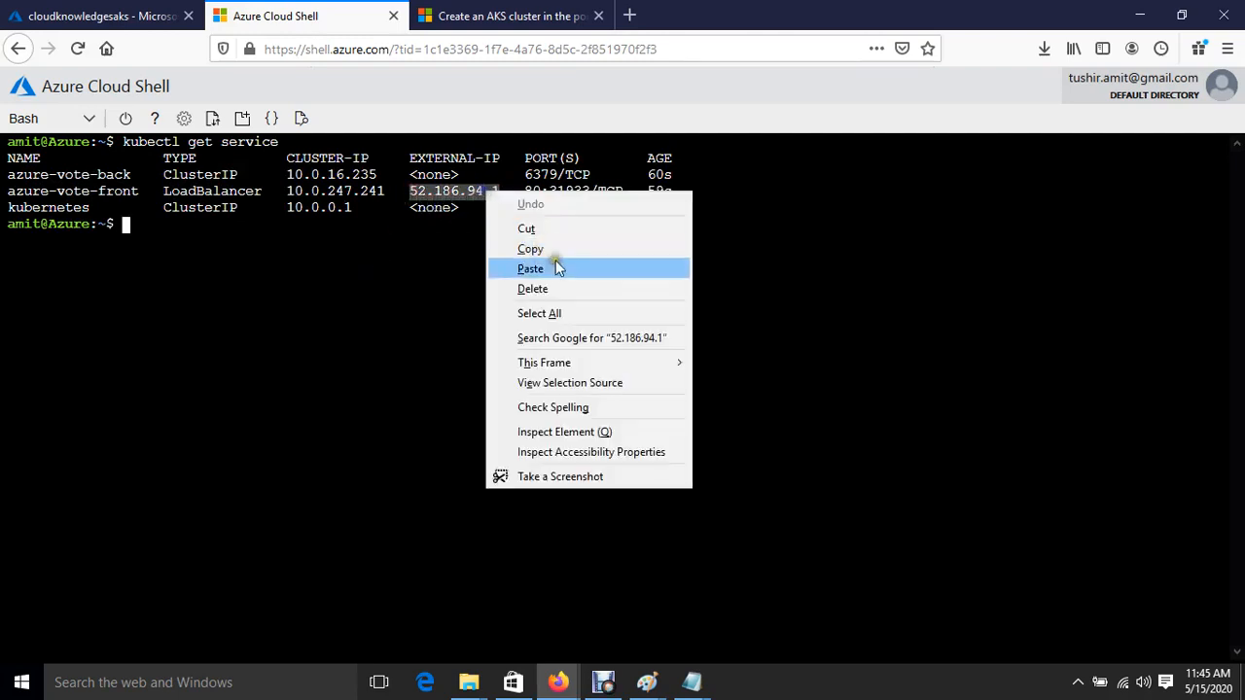
click(558, 249)
click(630, 16)
click(535, 44)
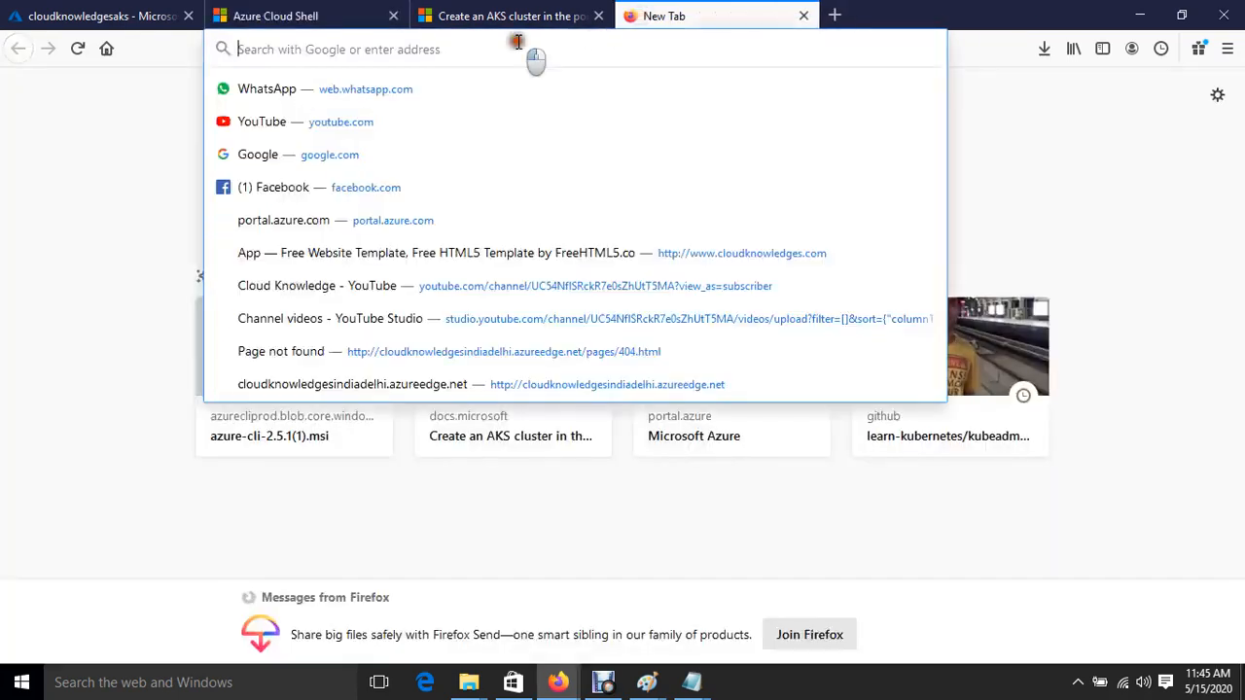
key(ctrl+v)
key(Return)
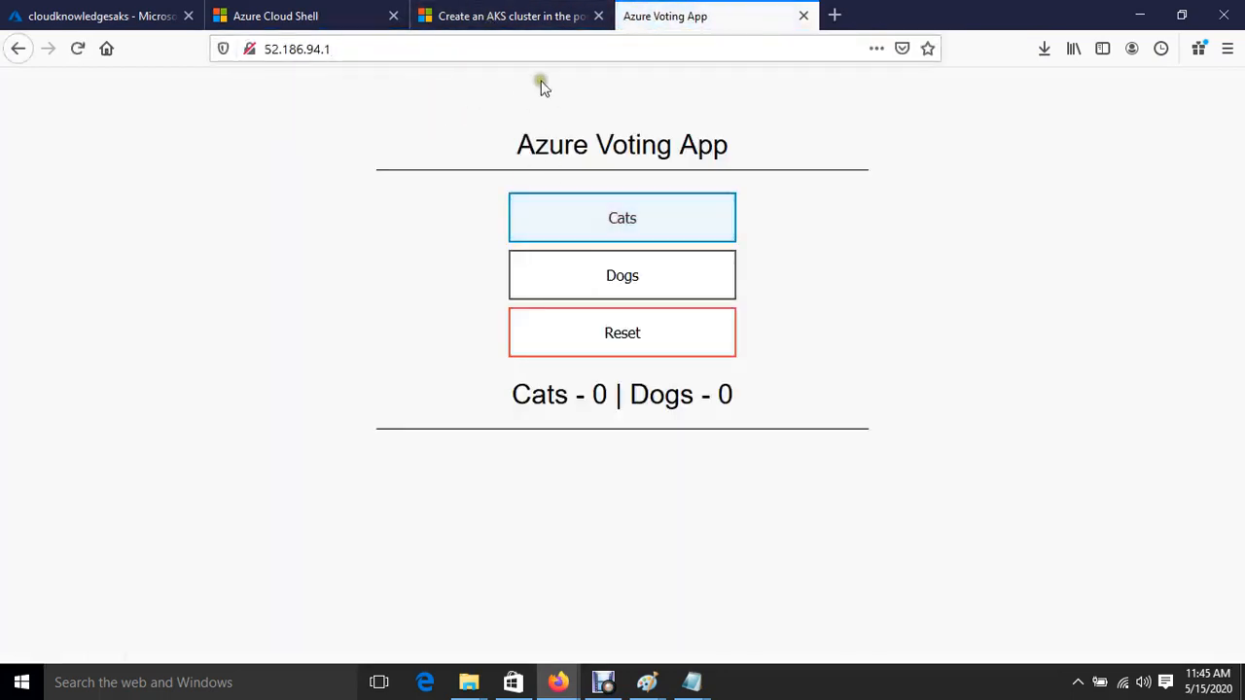
Examine the Azure Voting App page's title, voting options and vote counts
click(535, 238)
drag(521, 154, 873, 166)
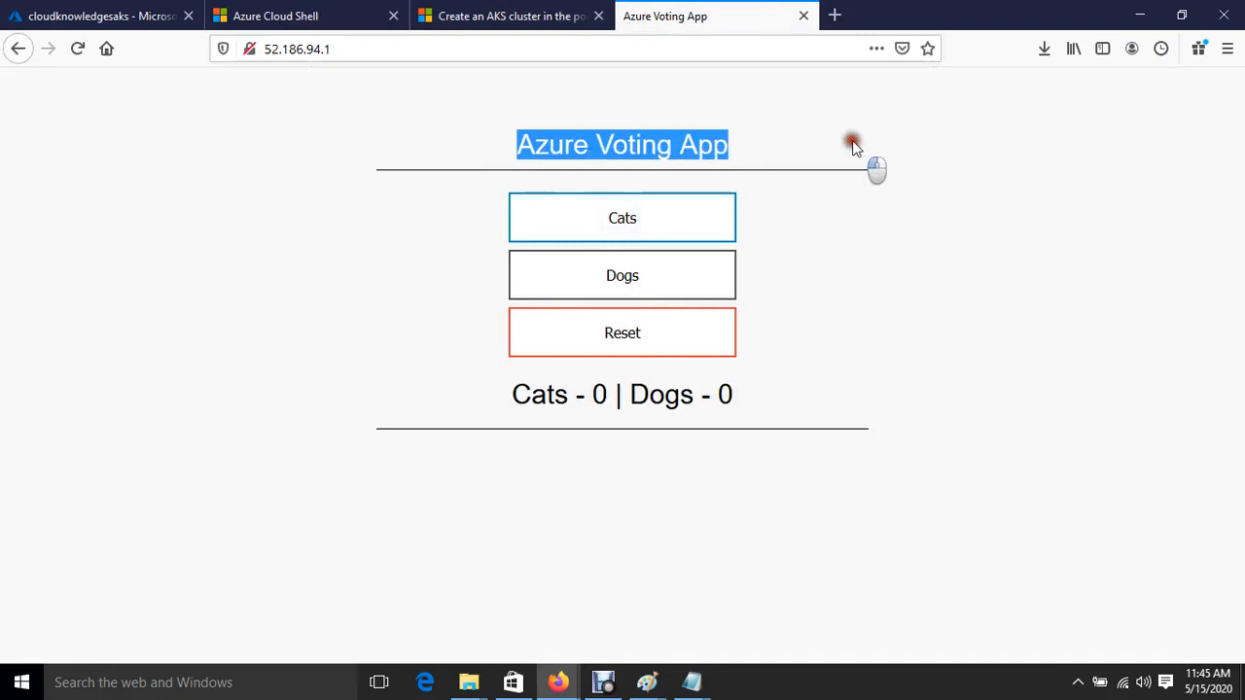
click(412, 222)
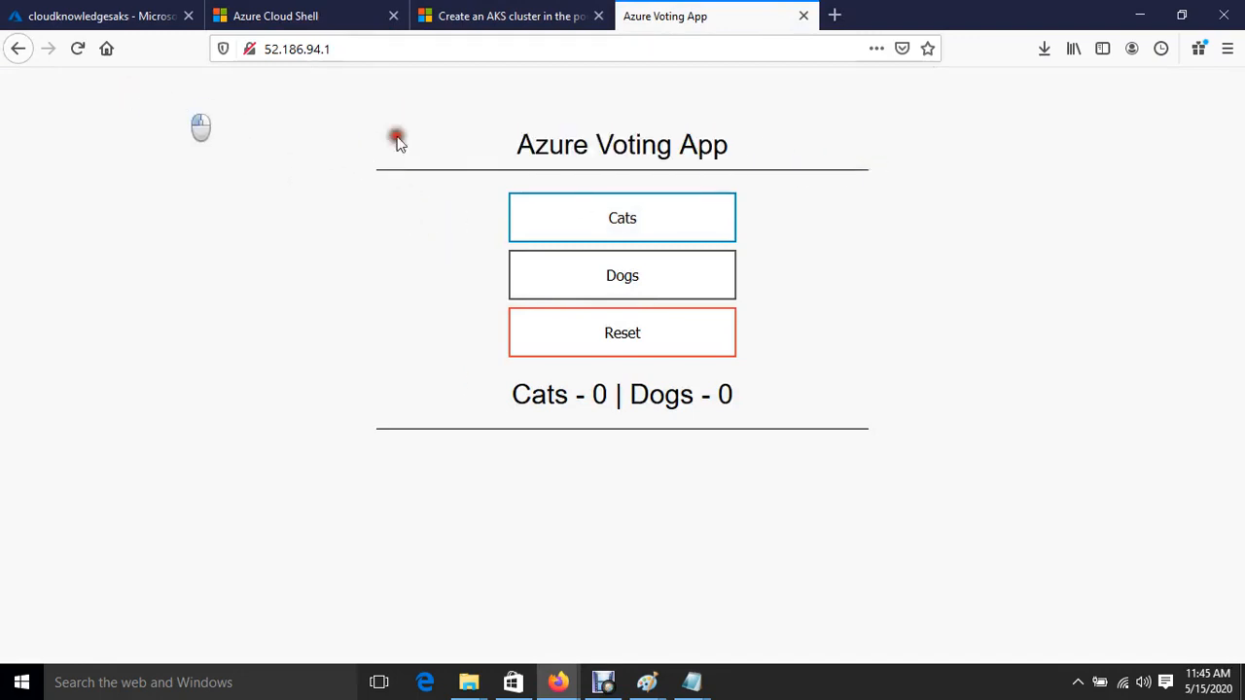
drag(395, 139, 1014, 444)
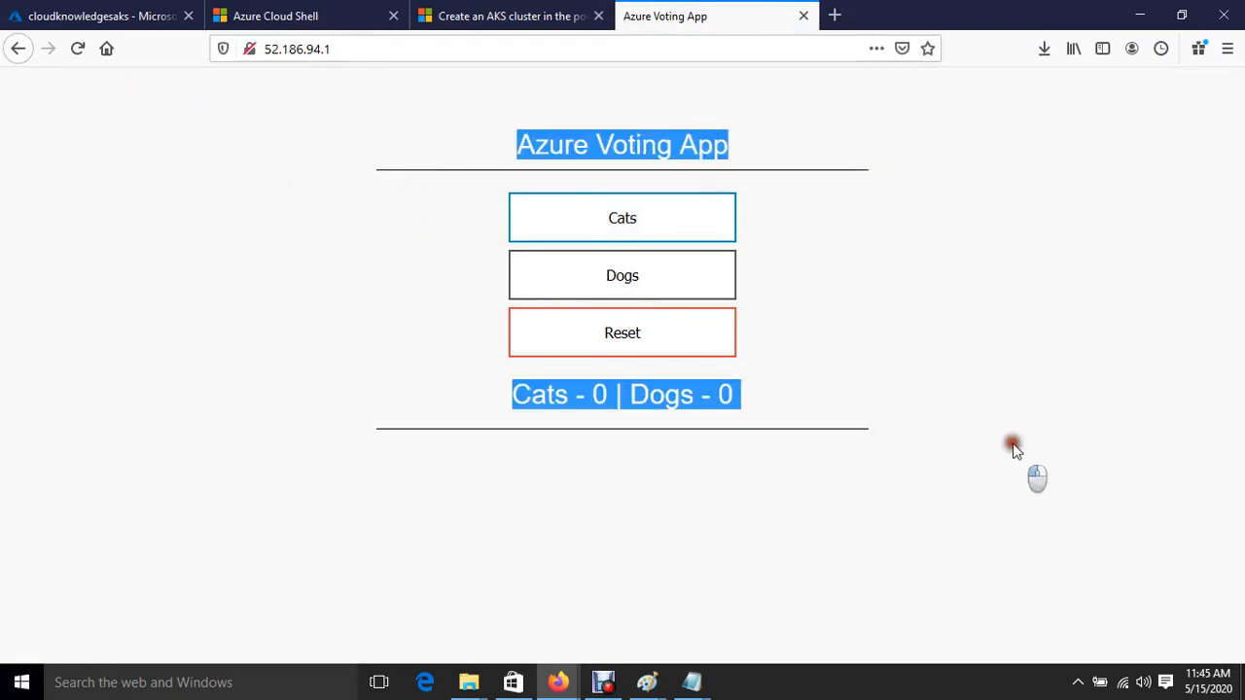
Return to the portal's Cloud Shell and delete the Azure Vote deployments and services with kubectl delete -f cloud.yml
click(134, 10)
drag(146, 508, 366, 605)
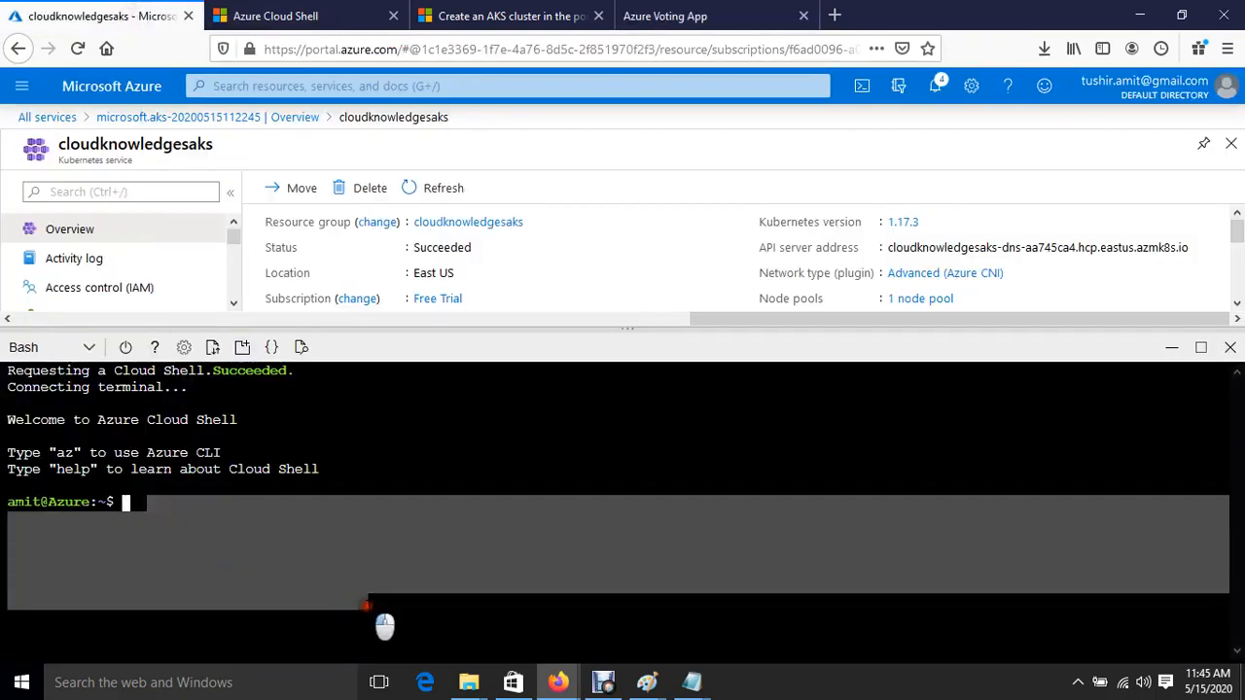
click(366, 601)
text(k)
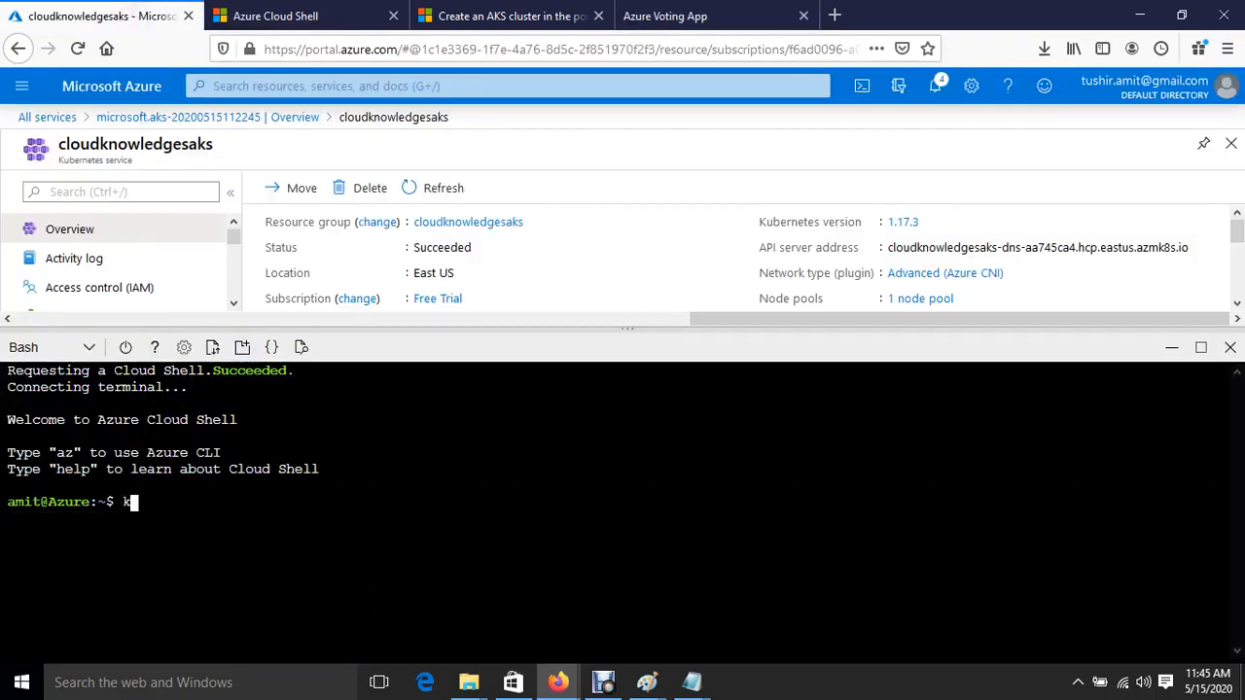
text(ubectl delet)
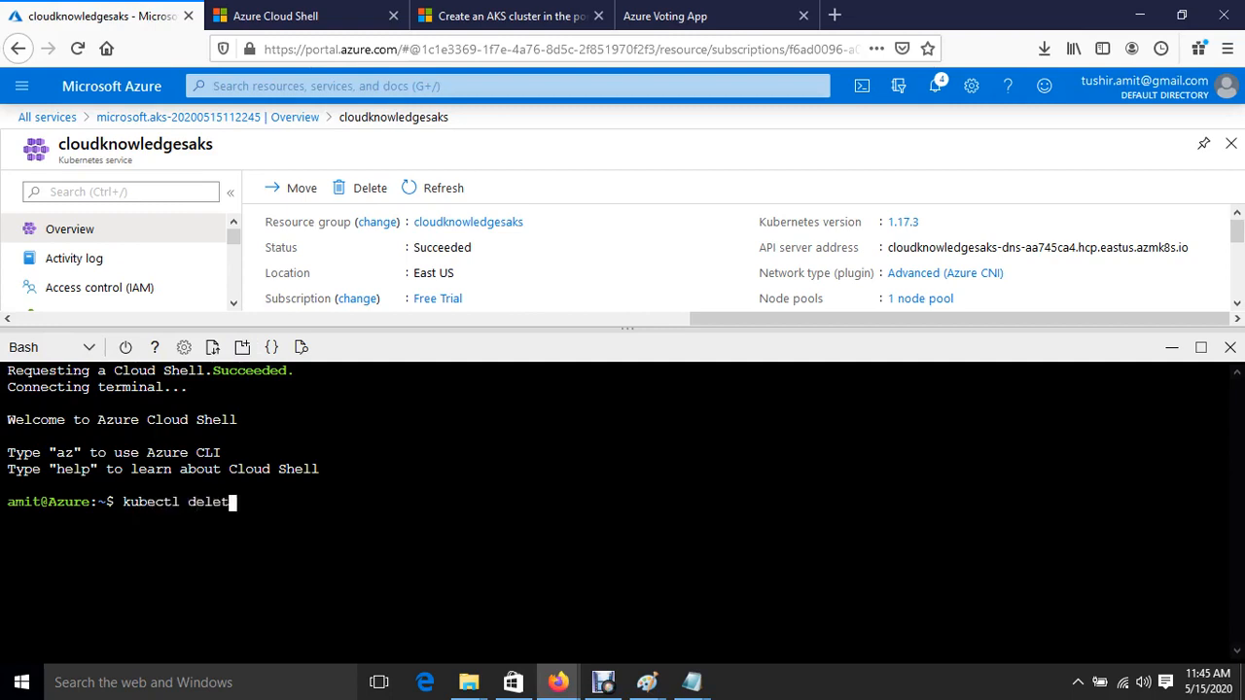
text(e -f cloud)
key(Tab)
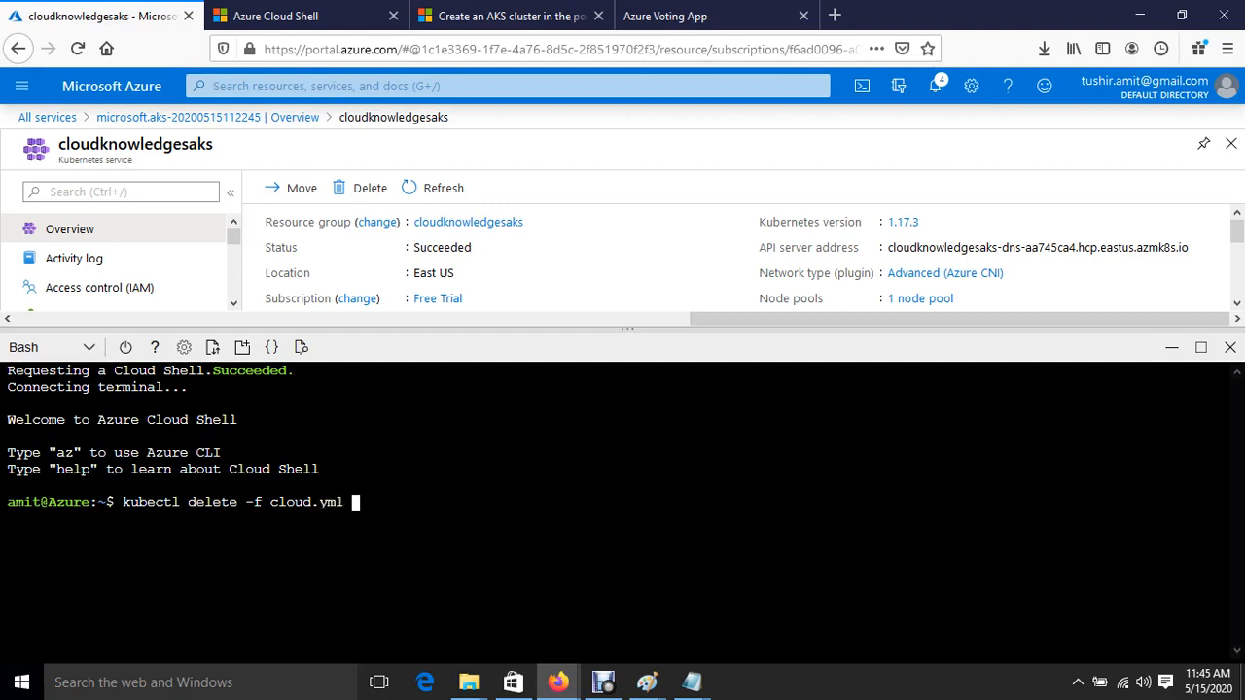
key(ctrl+l)
key(Return)
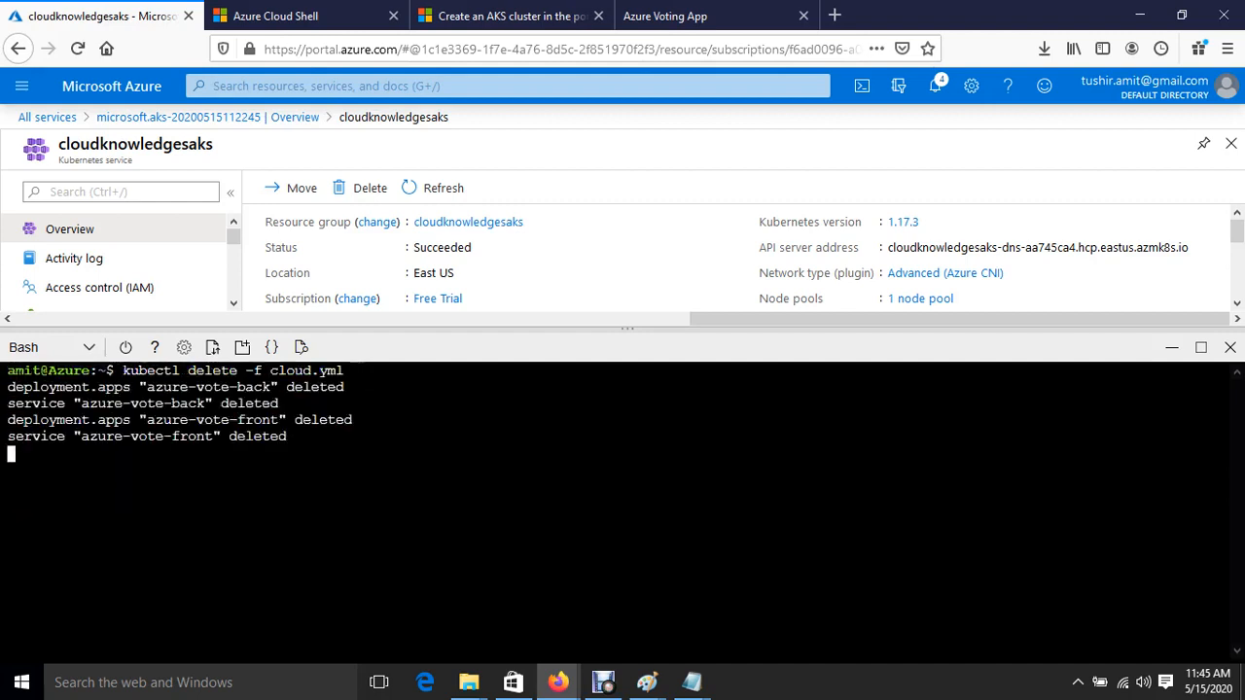
drag(76, 404, 558, 568)
click(545, 503)
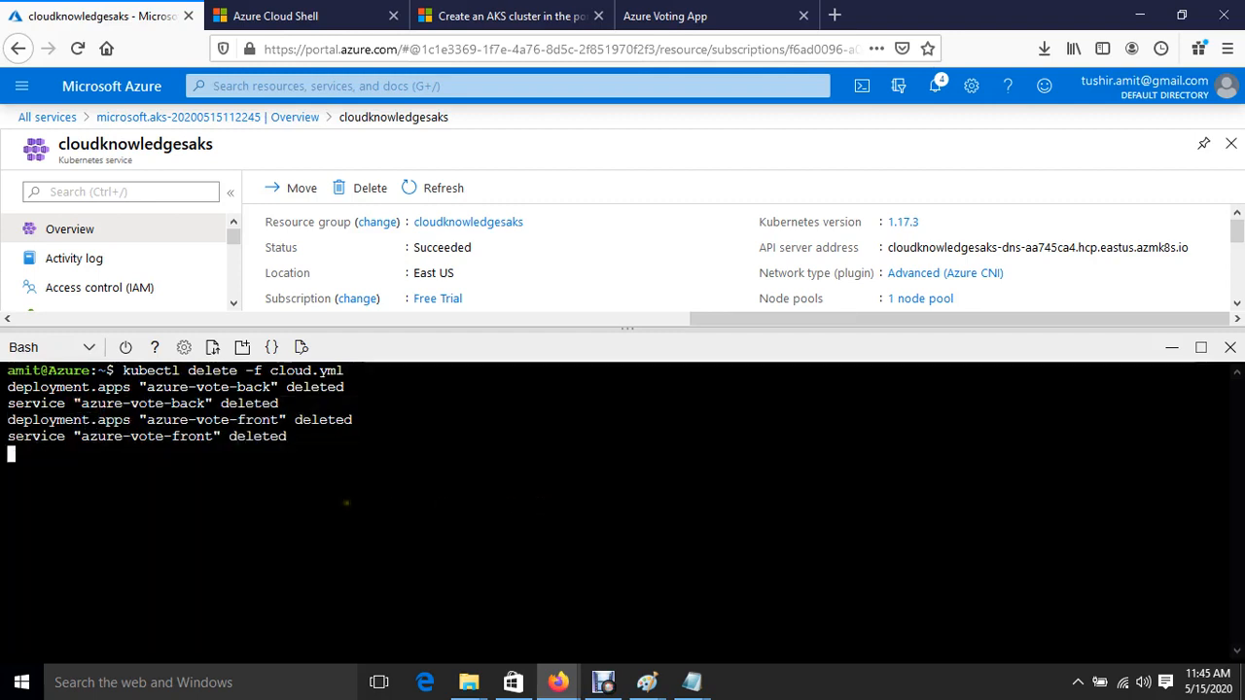
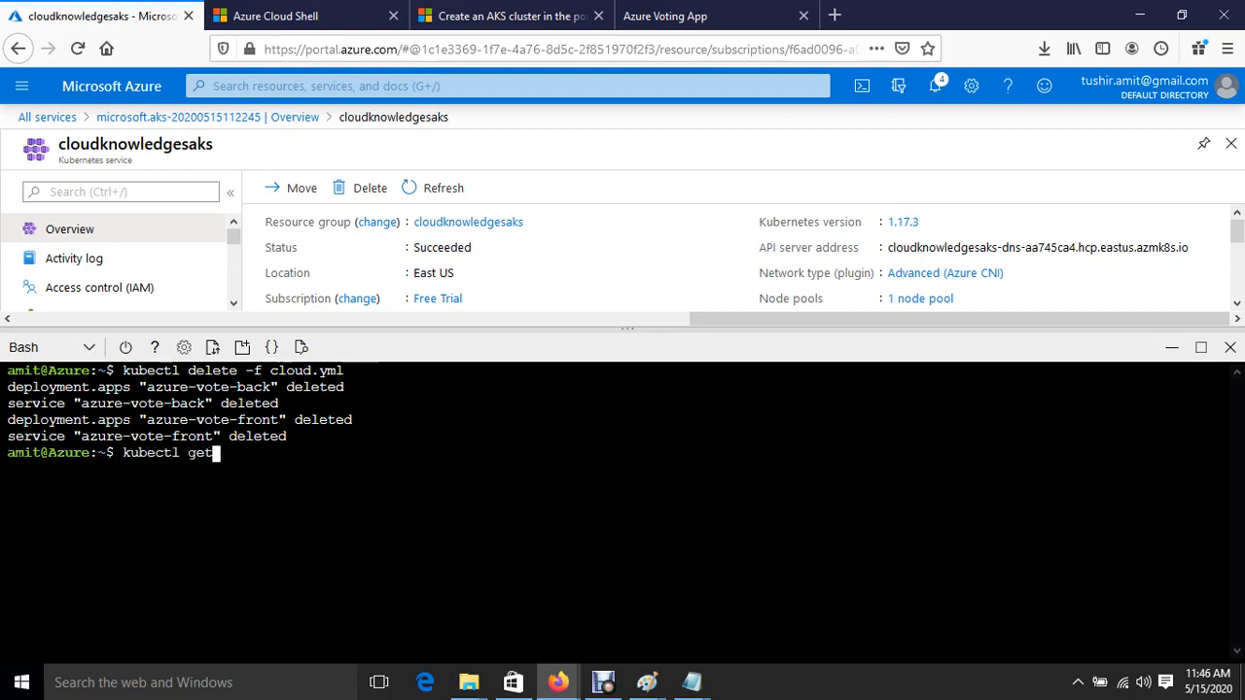
List the remaining pods with kubectl get pods and reload the Azure Voting App page to check whether it still responds
text(pods)
key(Return)
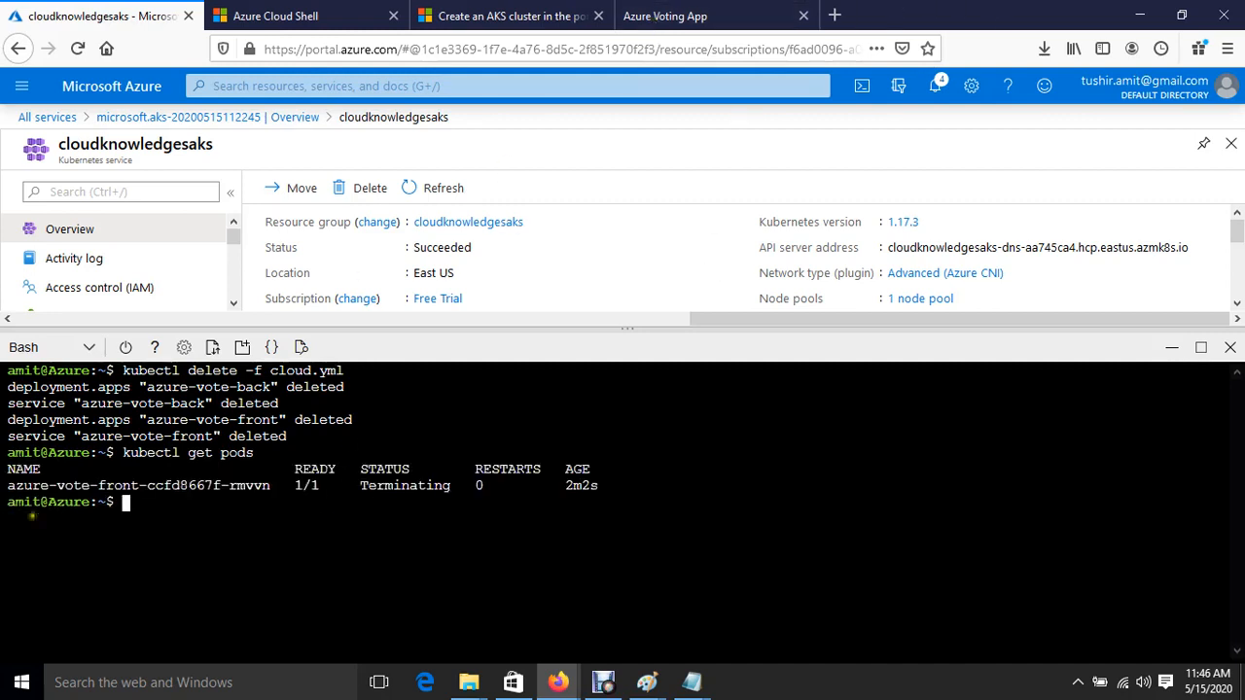
click(692, 15)
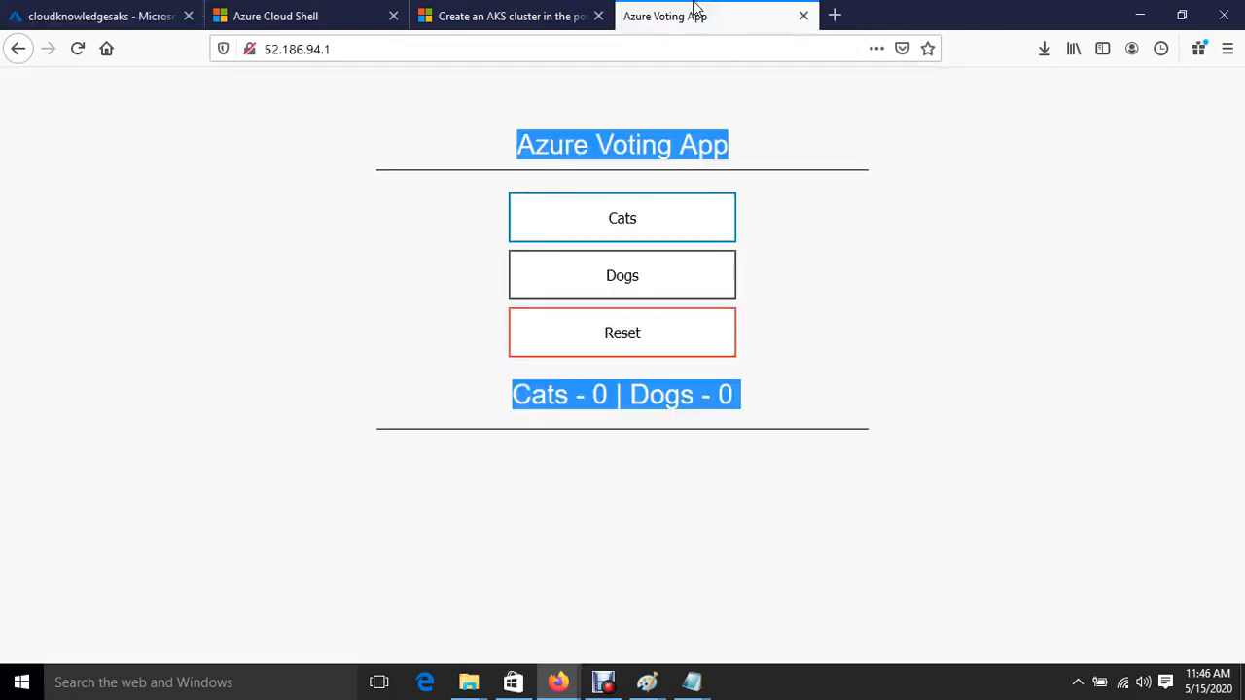
click(78, 49)
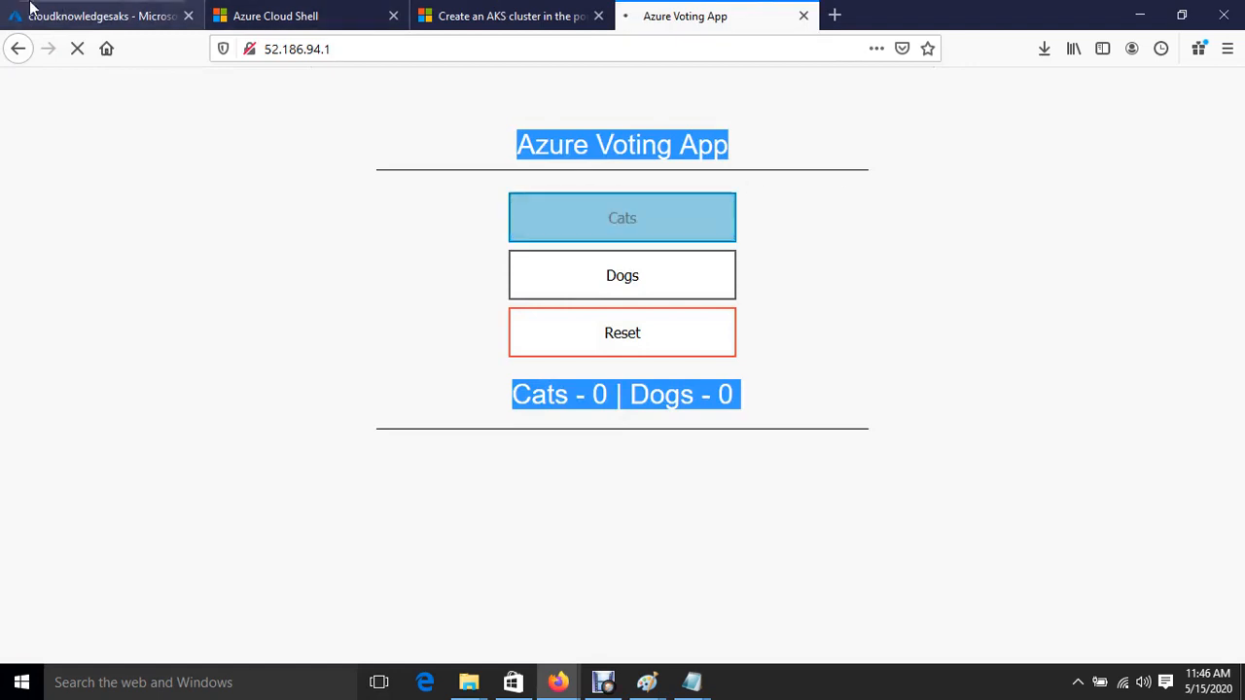
click(86, 10)
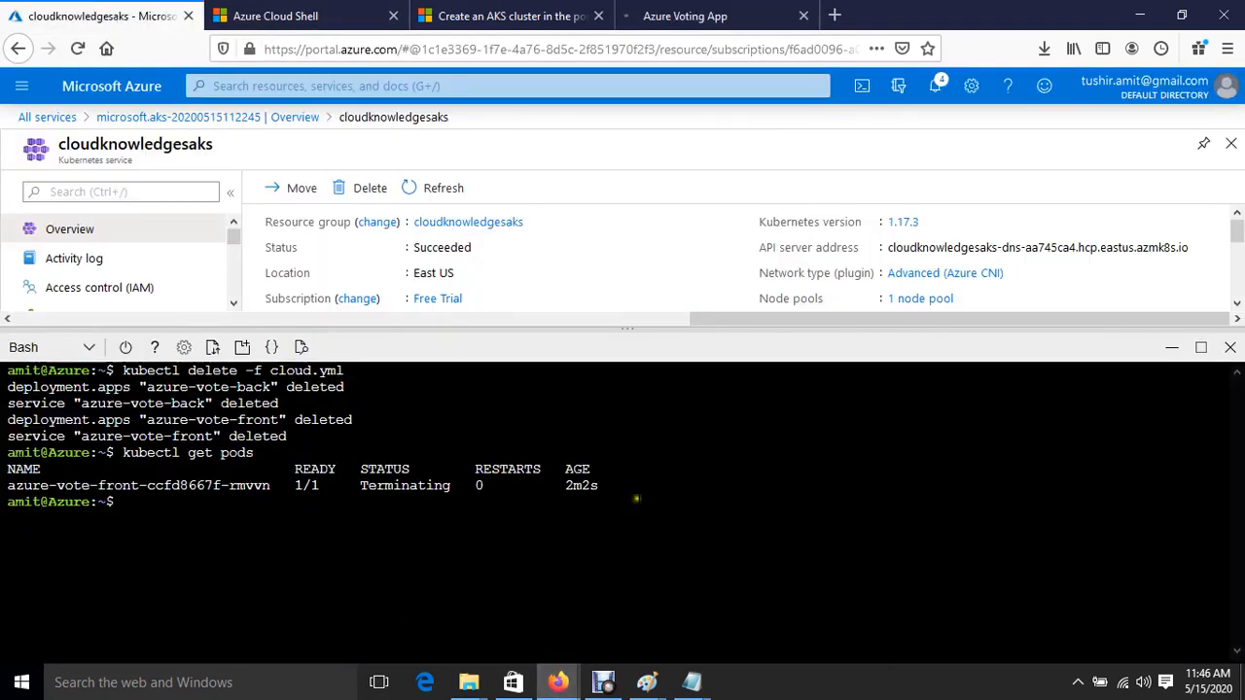
click(671, 15)
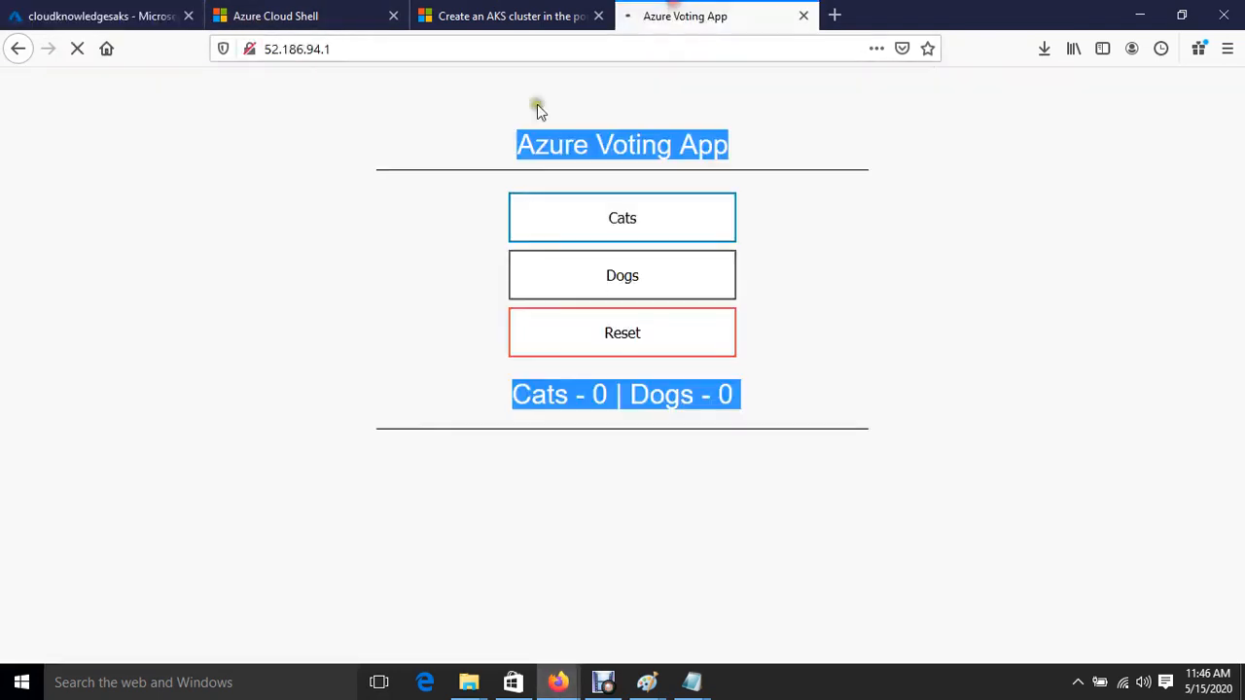
click(78, 10)
Examine the AKS quickstart article's sections on monitoring health and logs, deleting the cluster, getting the code and next steps
click(491, 16)
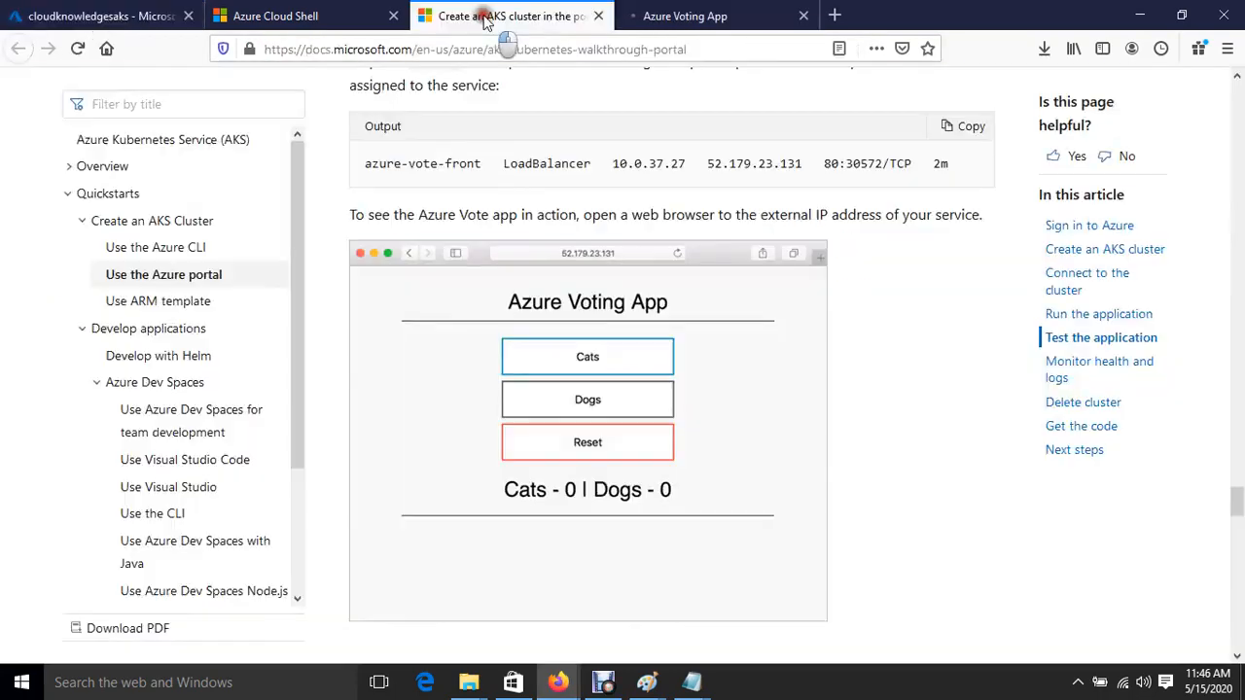
scroll(479, 582, down, 5)
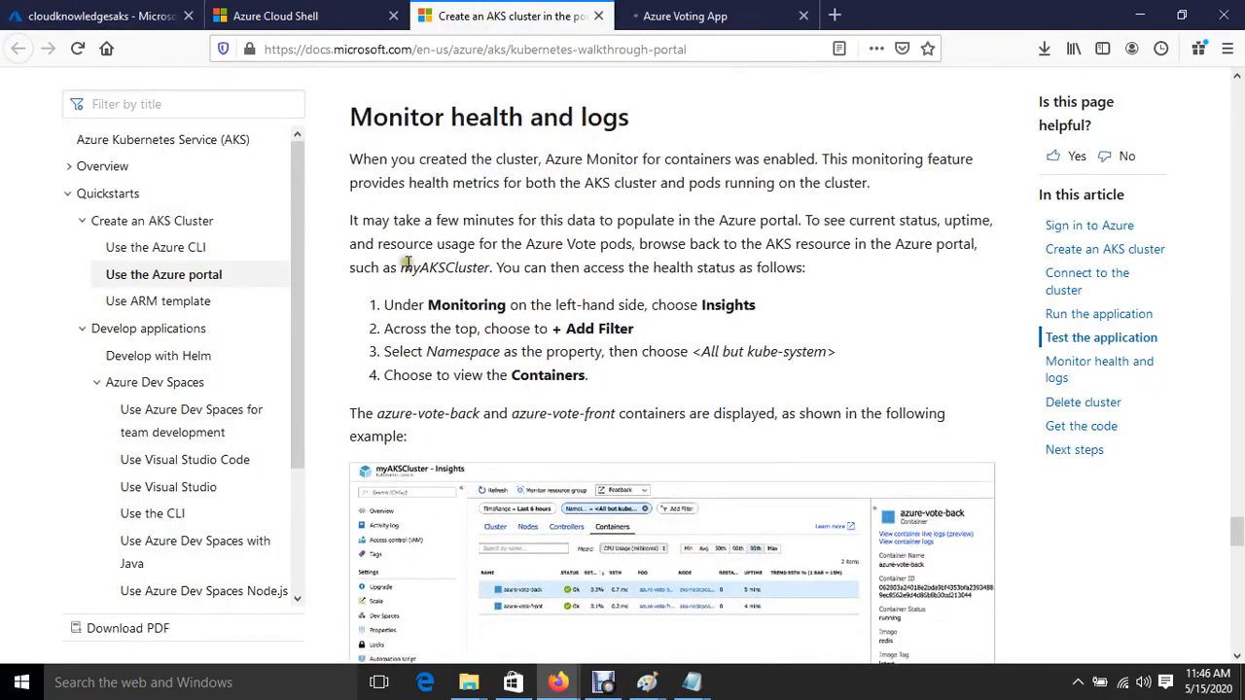
scroll(542, 344, down, 15)
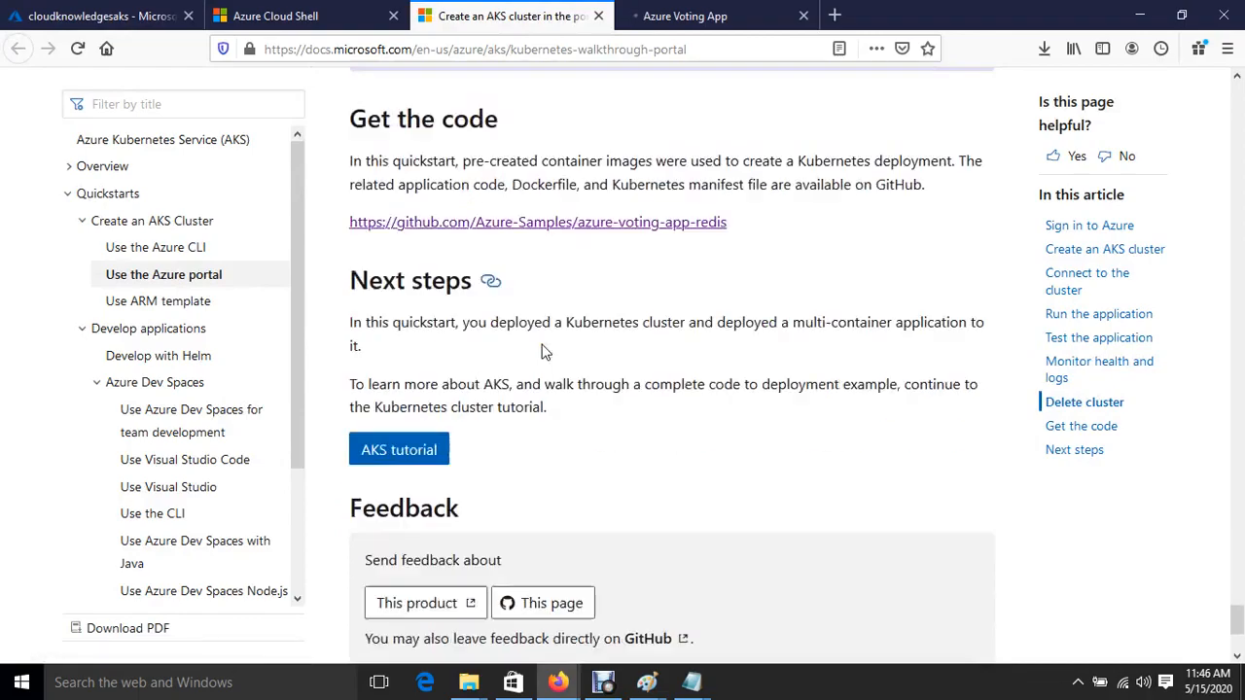
scroll(542, 350, down, 3)
scroll(541, 351, up, 3)
scroll(542, 350, down, 4)
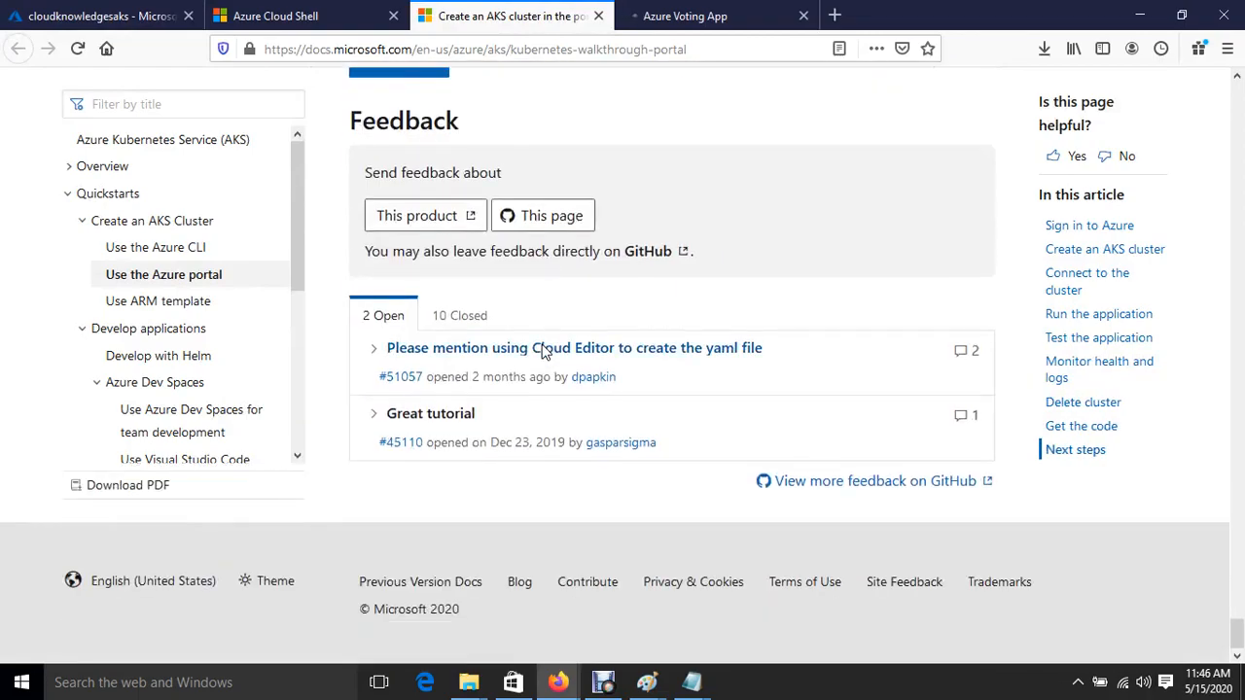
scroll(542, 352, up, 12)
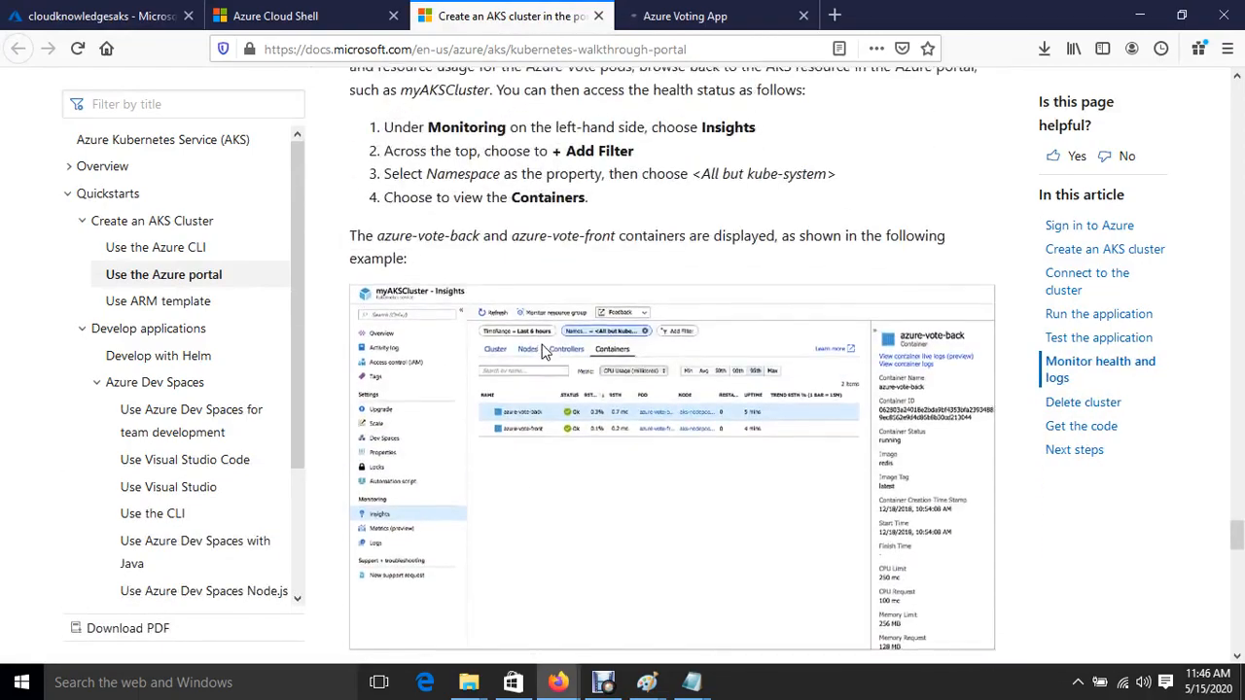
scroll(541, 352, up, 5)
scroll(541, 352, down, 12)
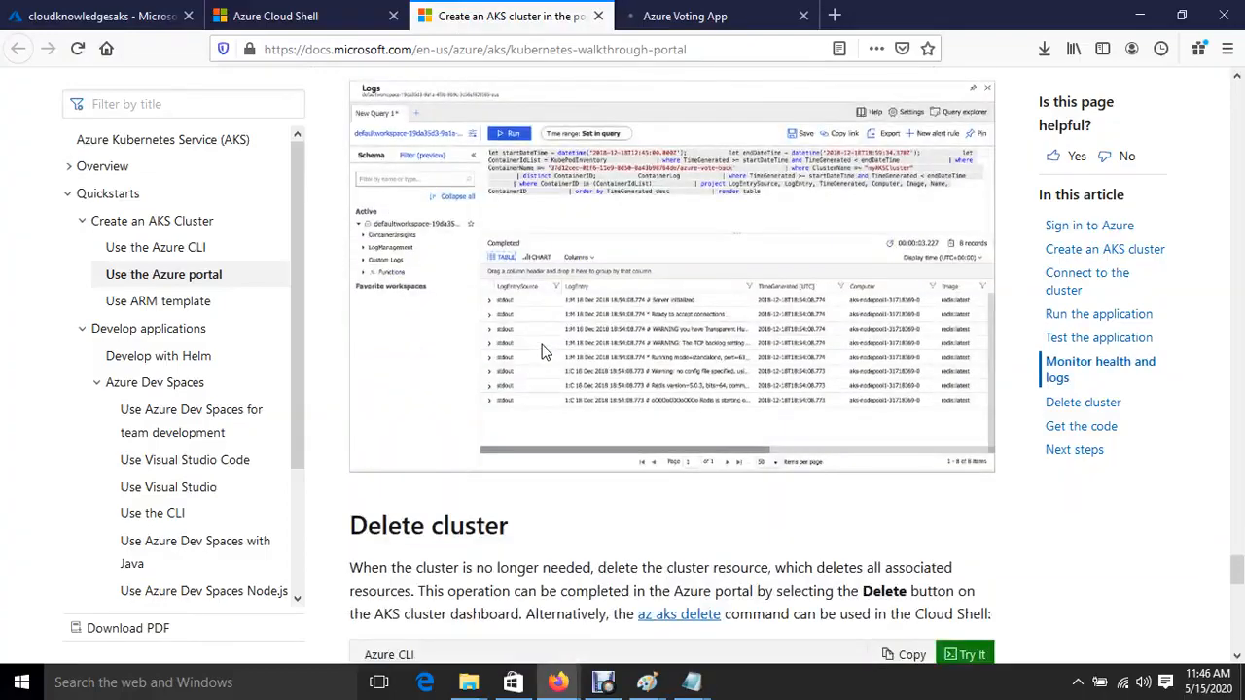
scroll(576, 362, down, 5)
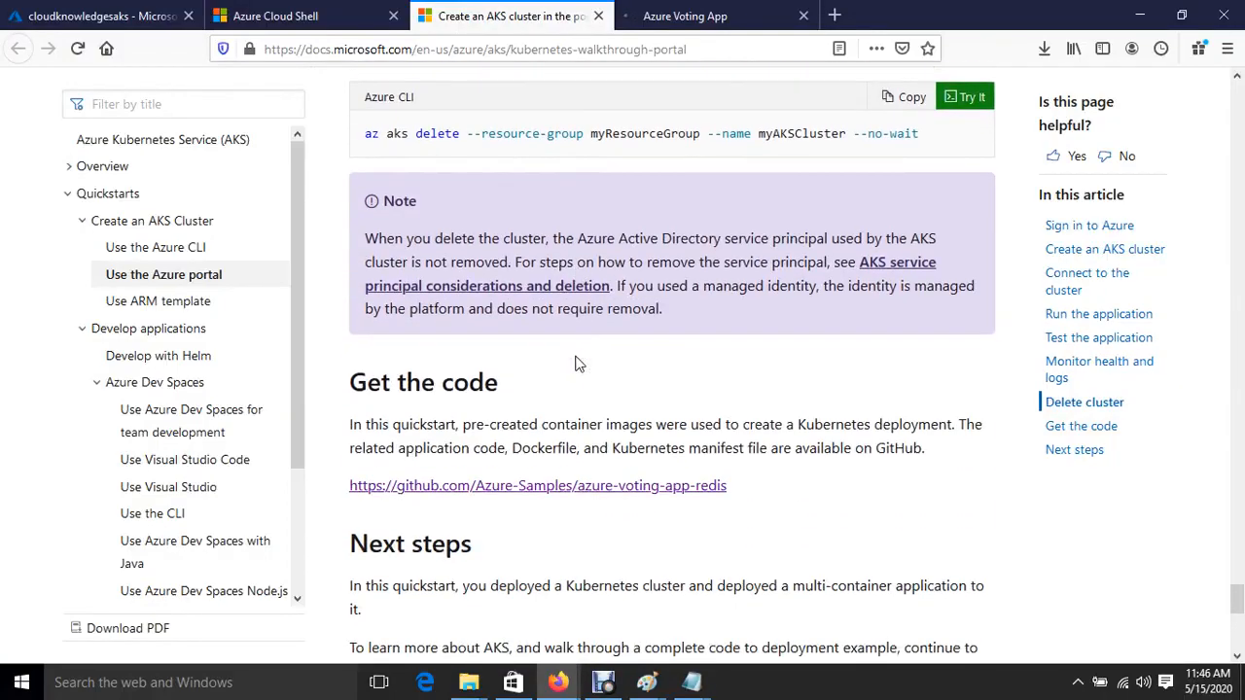
scroll(576, 363, down, 5)
scroll(576, 363, up, 5)
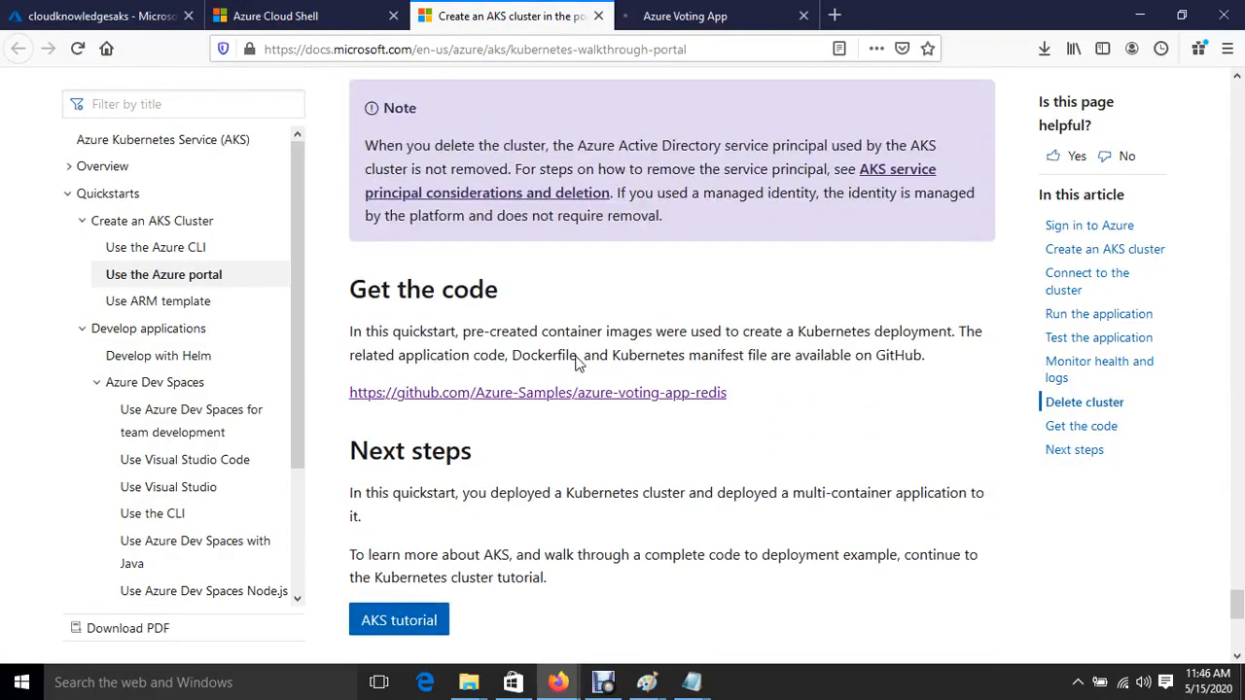
scroll(576, 362, up, 2)
scroll(576, 361, up, 3)
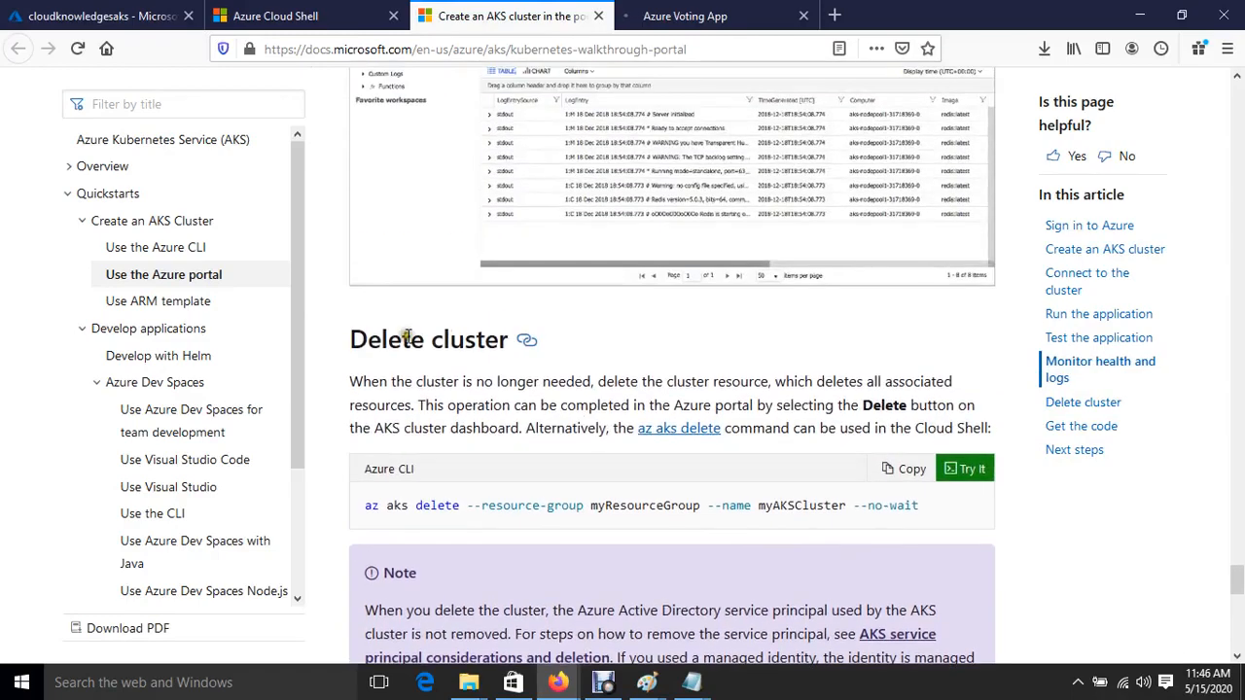
Copy the az aks delete command from the article's Delete cluster section and paste it into a new Notepad document
drag(331, 340, 666, 335)
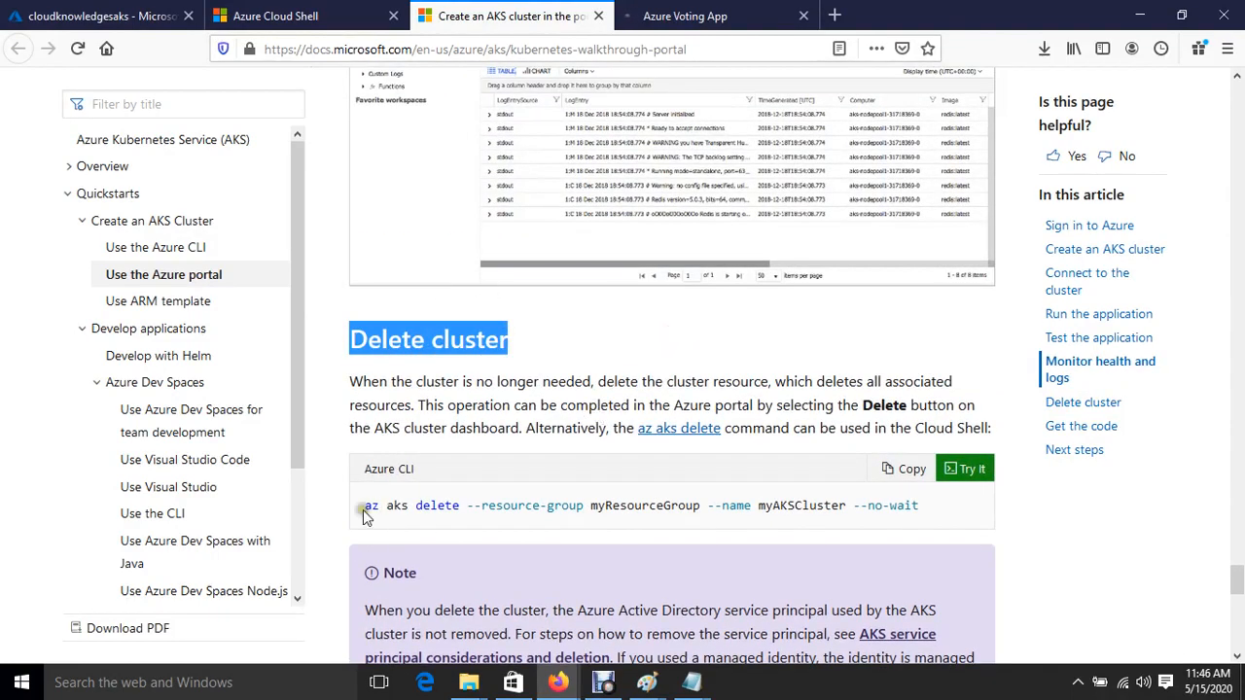
drag(363, 509, 935, 516)
click(936, 516)
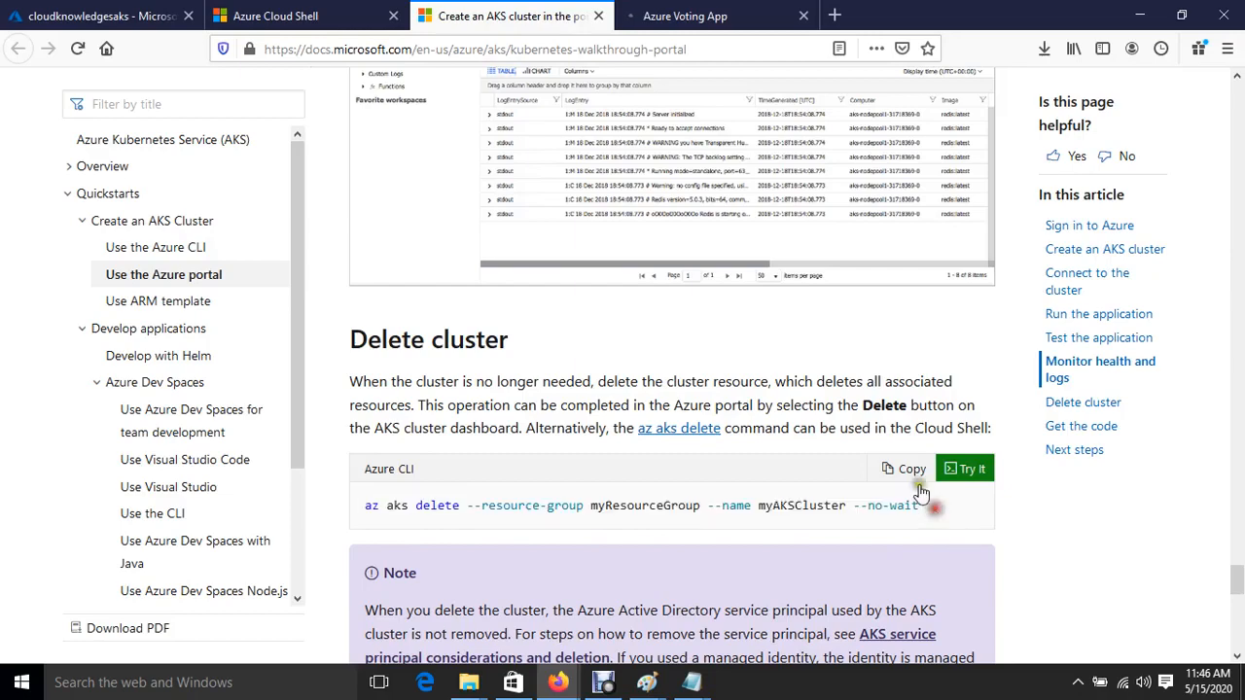
click(910, 473)
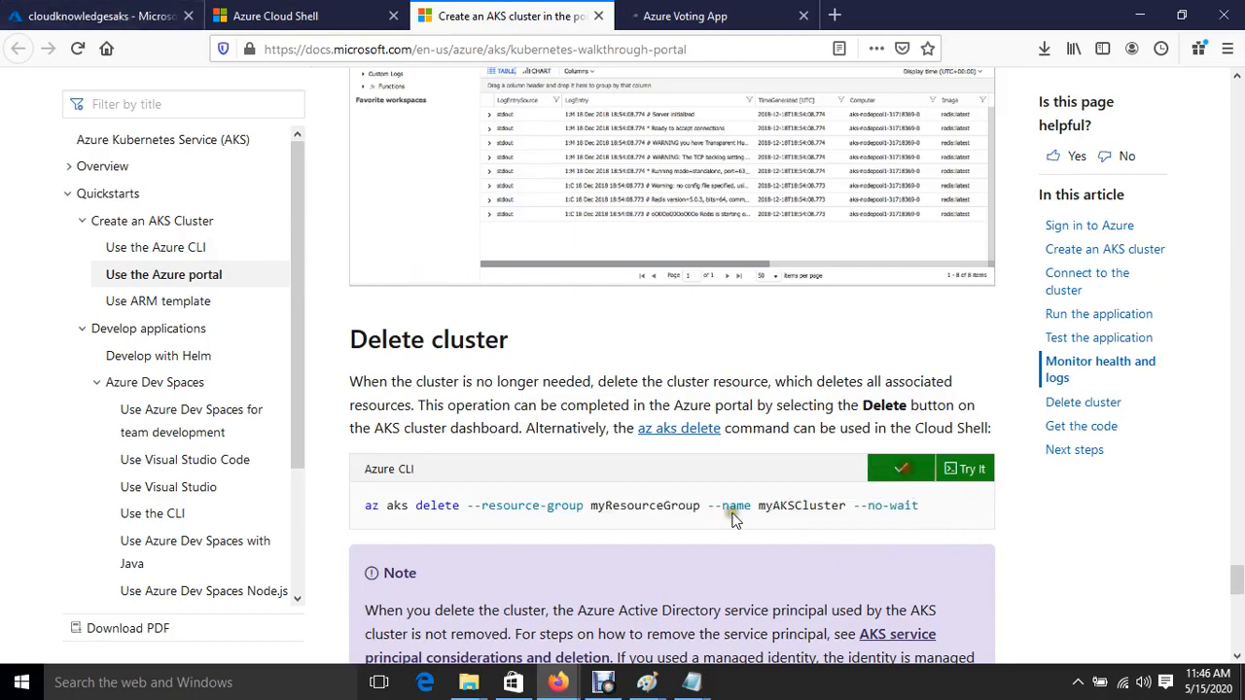
key(super+r)
text(n)
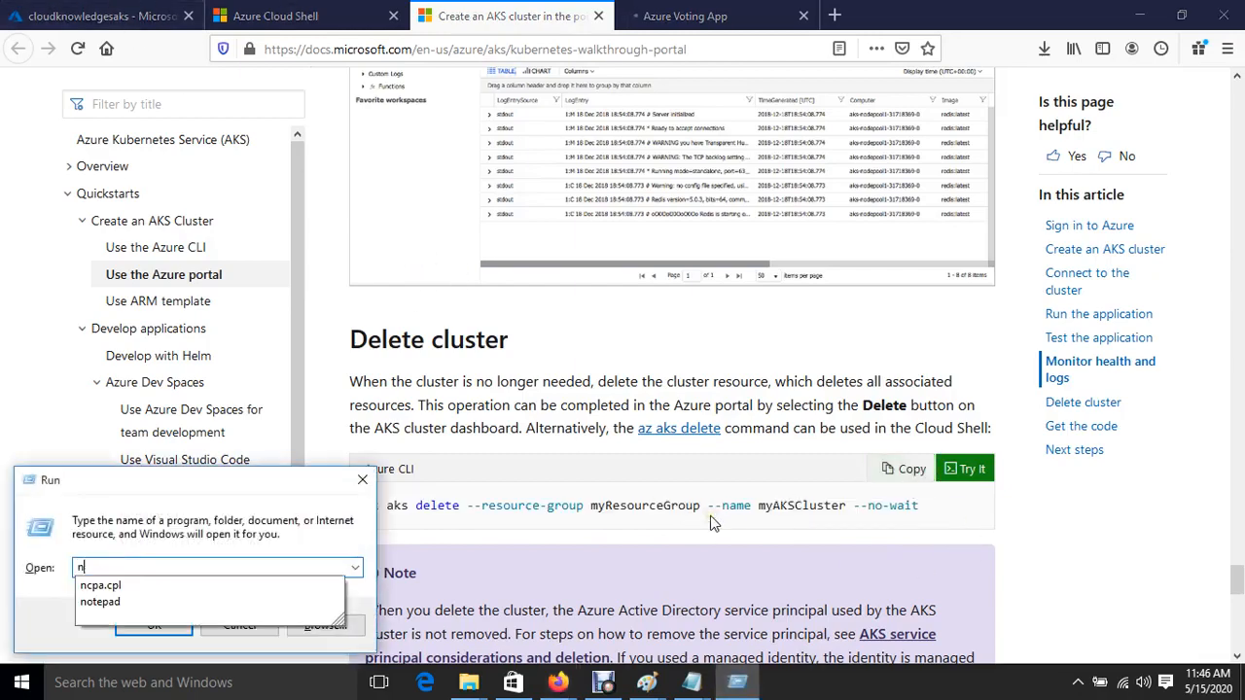
key(Down)
key(Down)
key(Return)
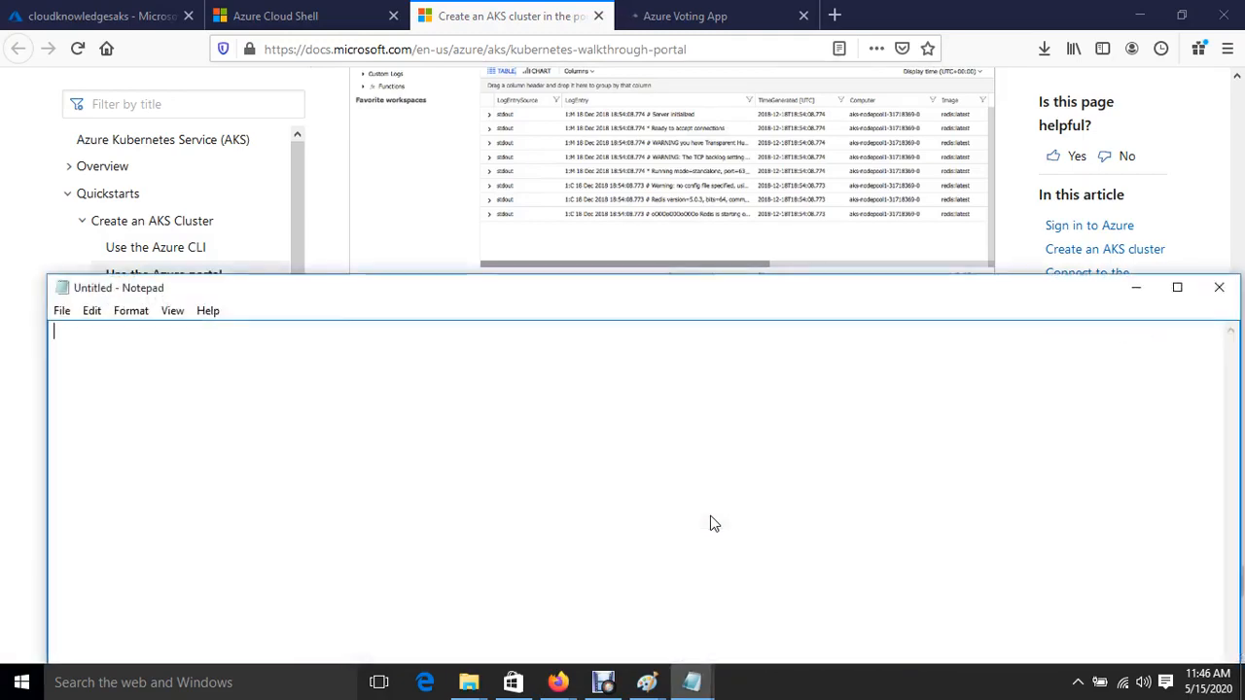
key(ctrl+v)
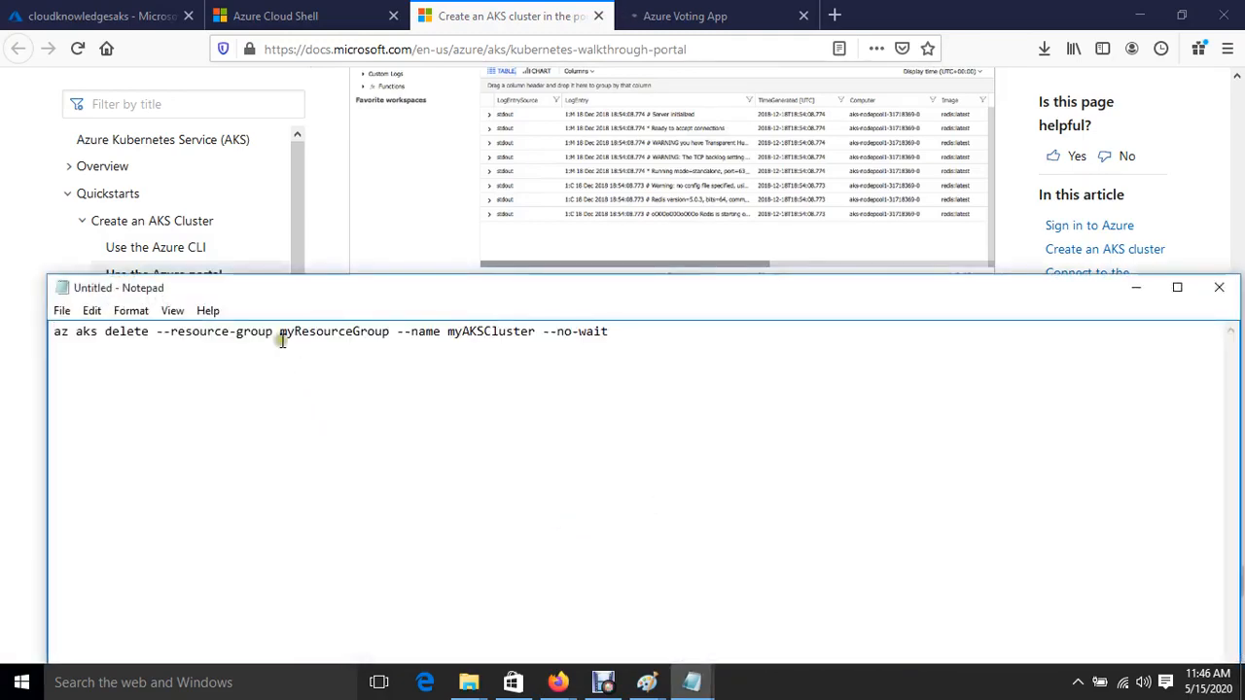
Replace both myResourceGroup and myAKSCluster in the az aks delete command with cloudknowledgesaks
drag(283, 332, 392, 335)
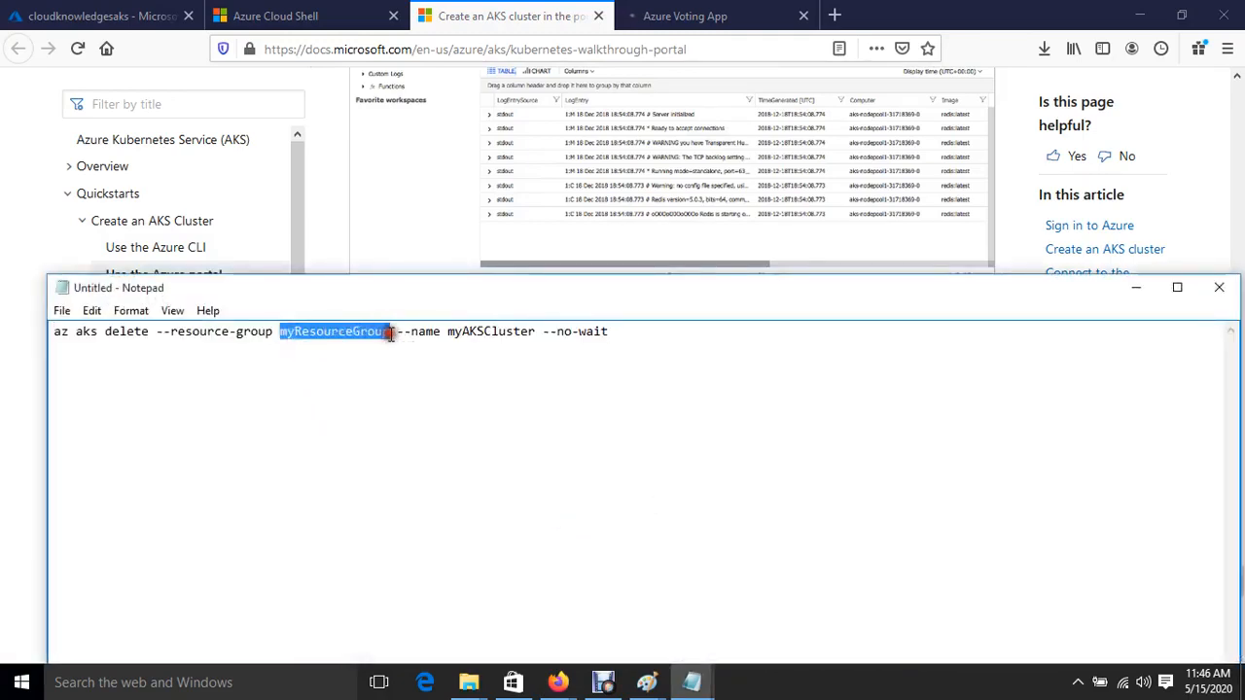
text(clou)
text(dknowledges)
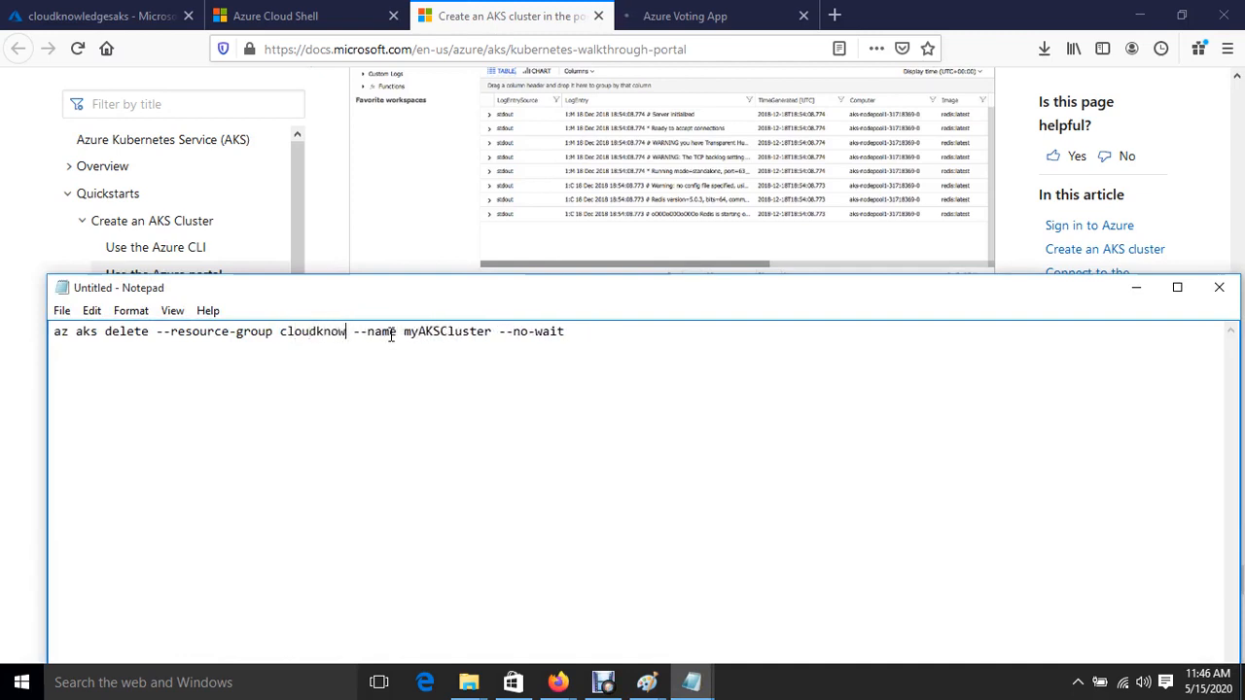
text(aks)
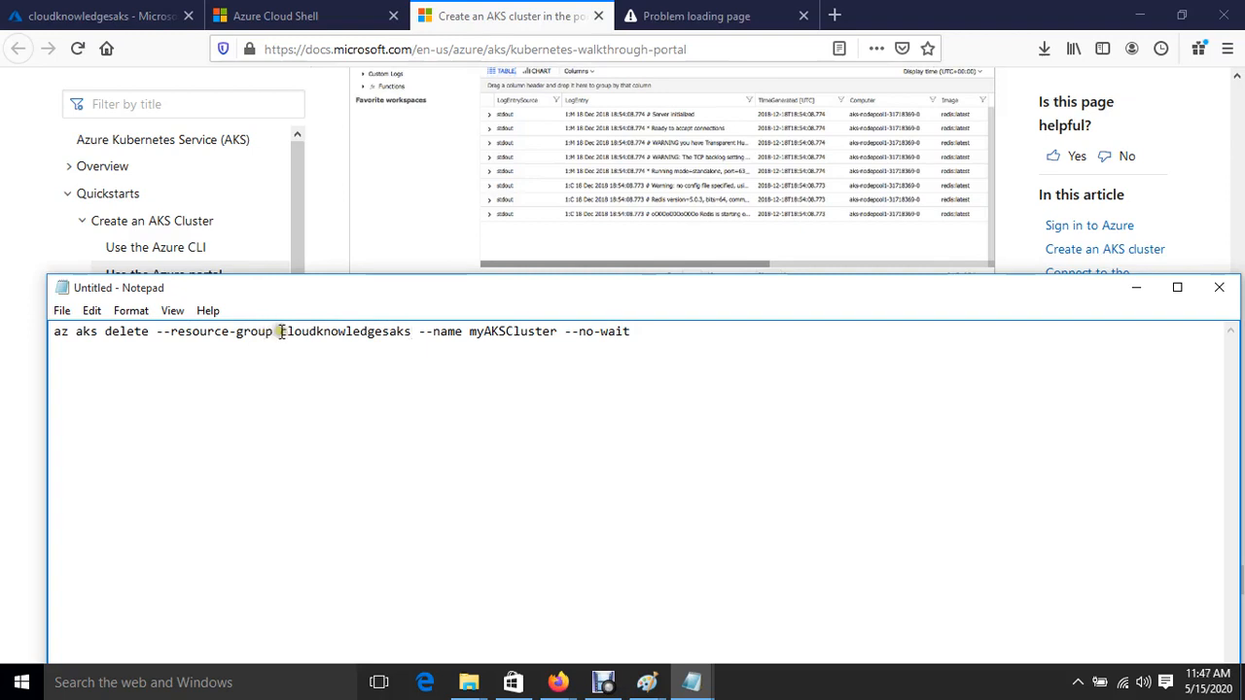
drag(280, 332, 562, 333)
right_click(412, 331)
click(479, 394)
key(ctrl+v)
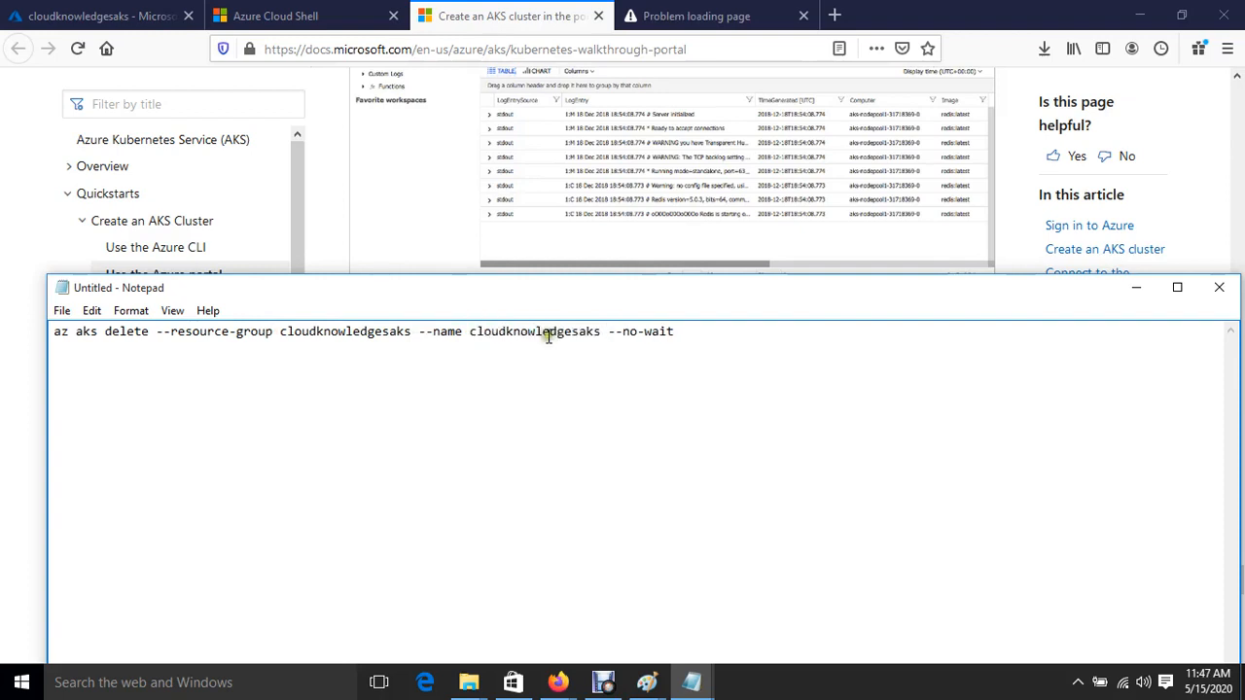
Copy the edited az aks delete command from Notepad and paste it at the prompt in the separate Azure Cloud Shell browser tab
drag(37, 331, 820, 331)
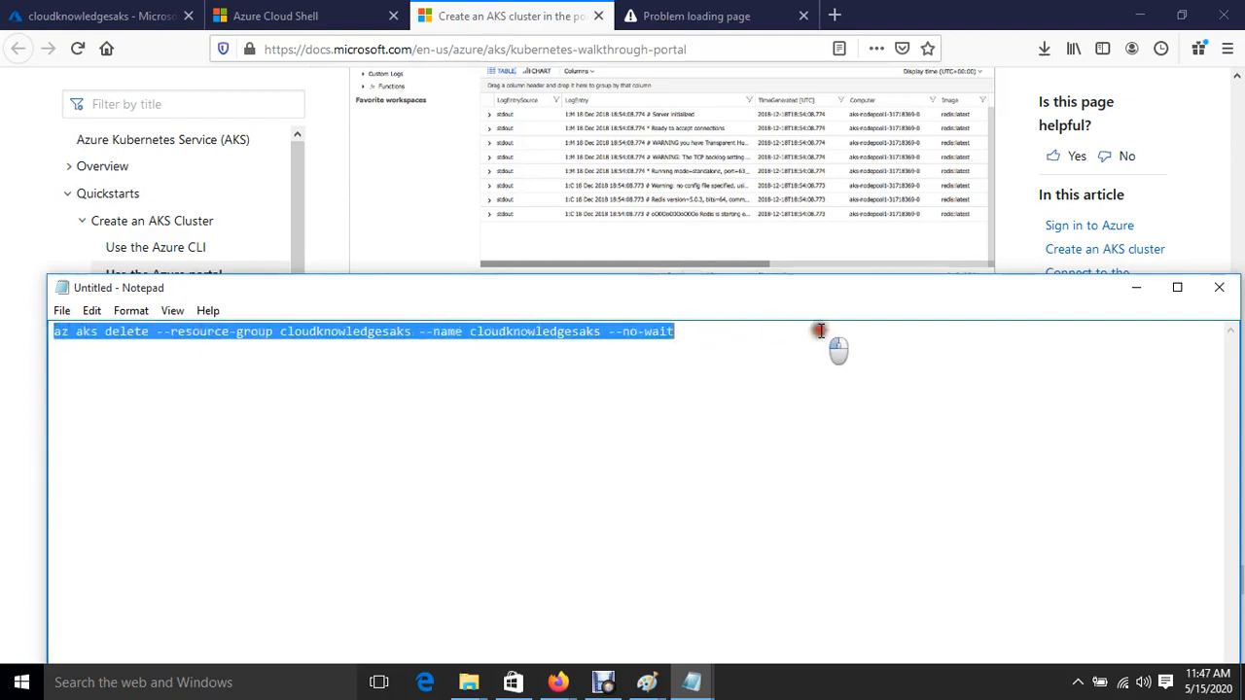
right_click(637, 326)
click(693, 388)
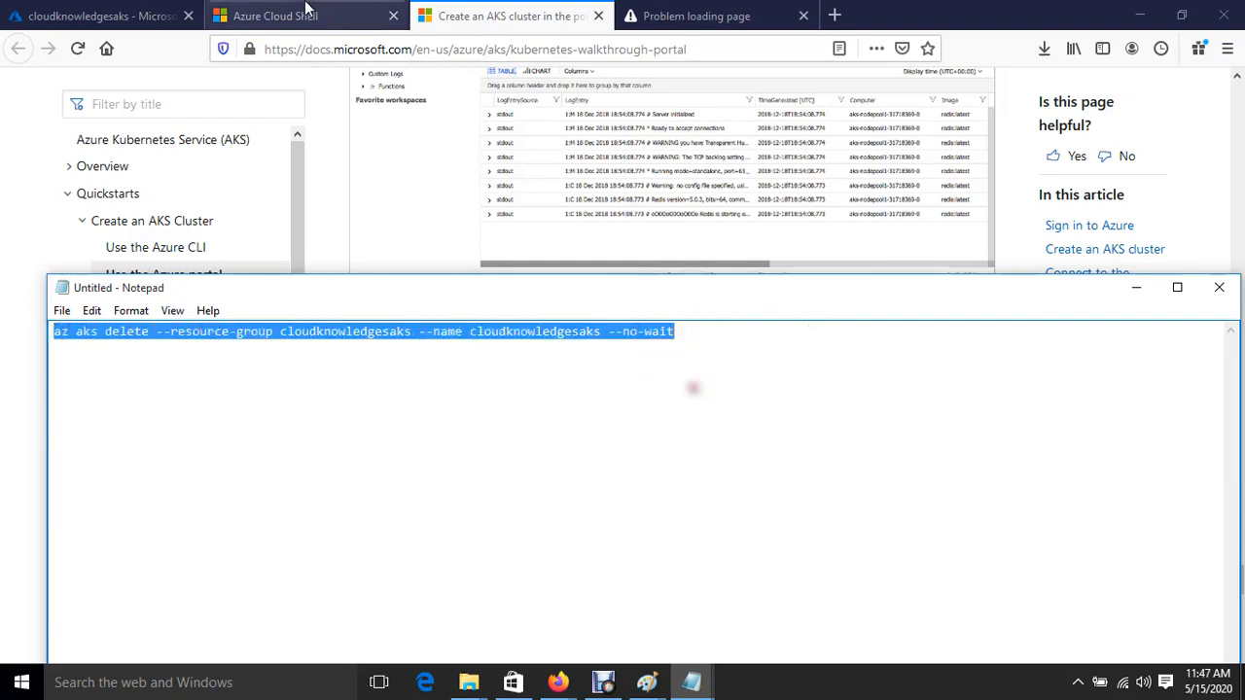
click(305, 8)
right_click(271, 284)
click(360, 384)
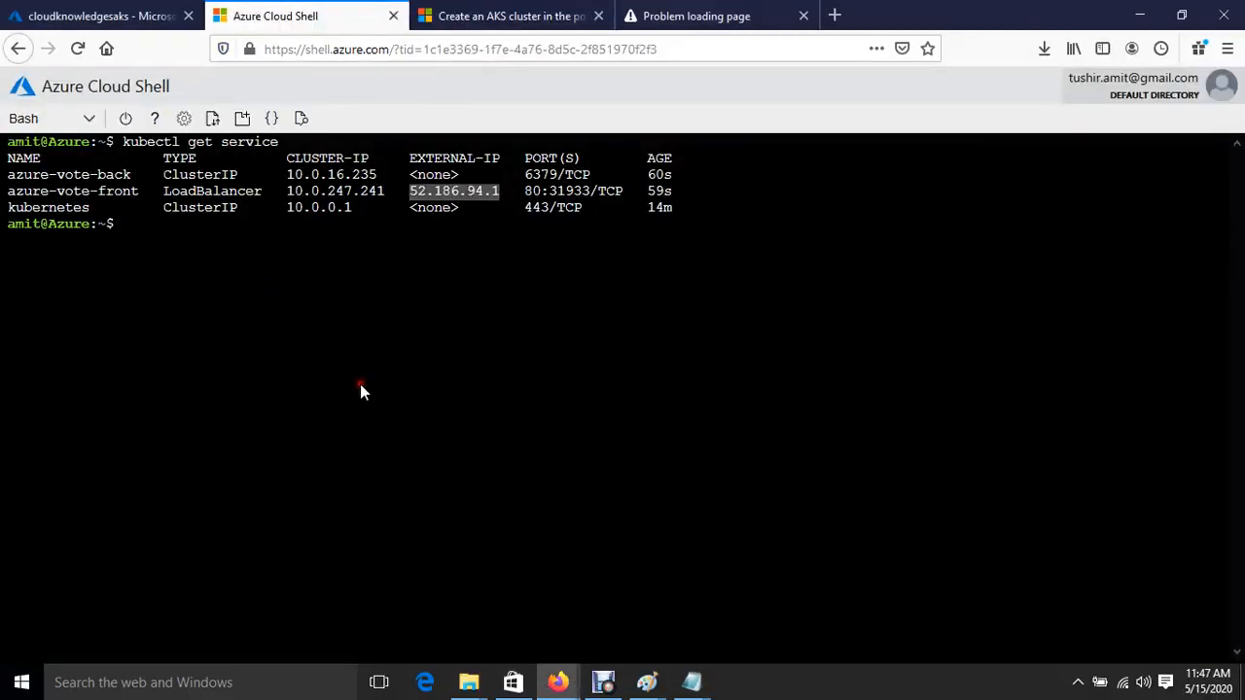
right_click(252, 291)
click(317, 379)
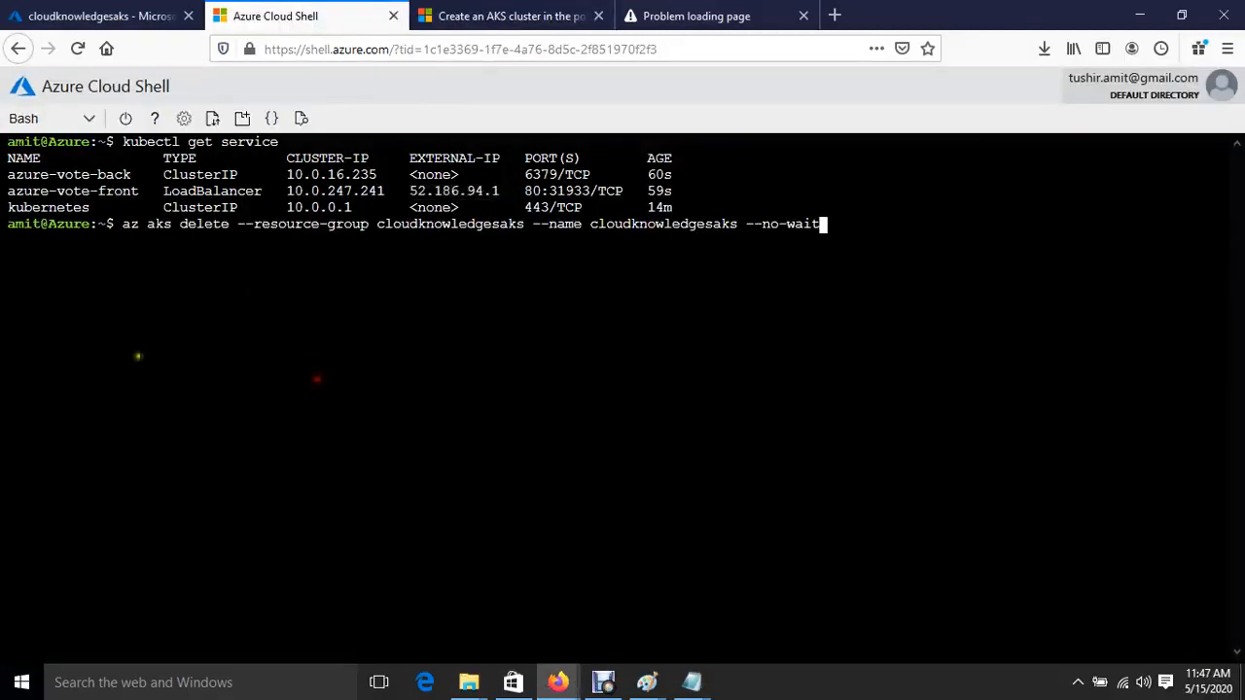
Shrink the Cloud Shell pane under the portal's cluster overview, and run the pasted az aks delete command in the separate Cloud Shell tab, confirming with y
click(93, 17)
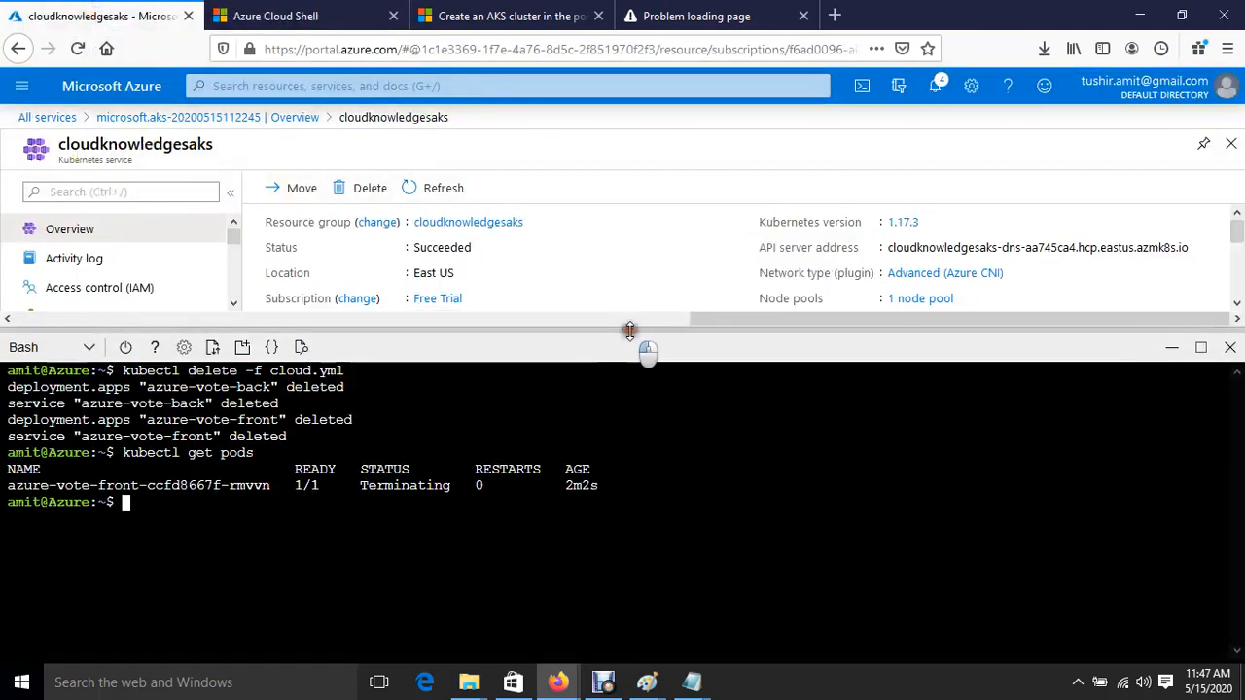
drag(639, 331, 639, 627)
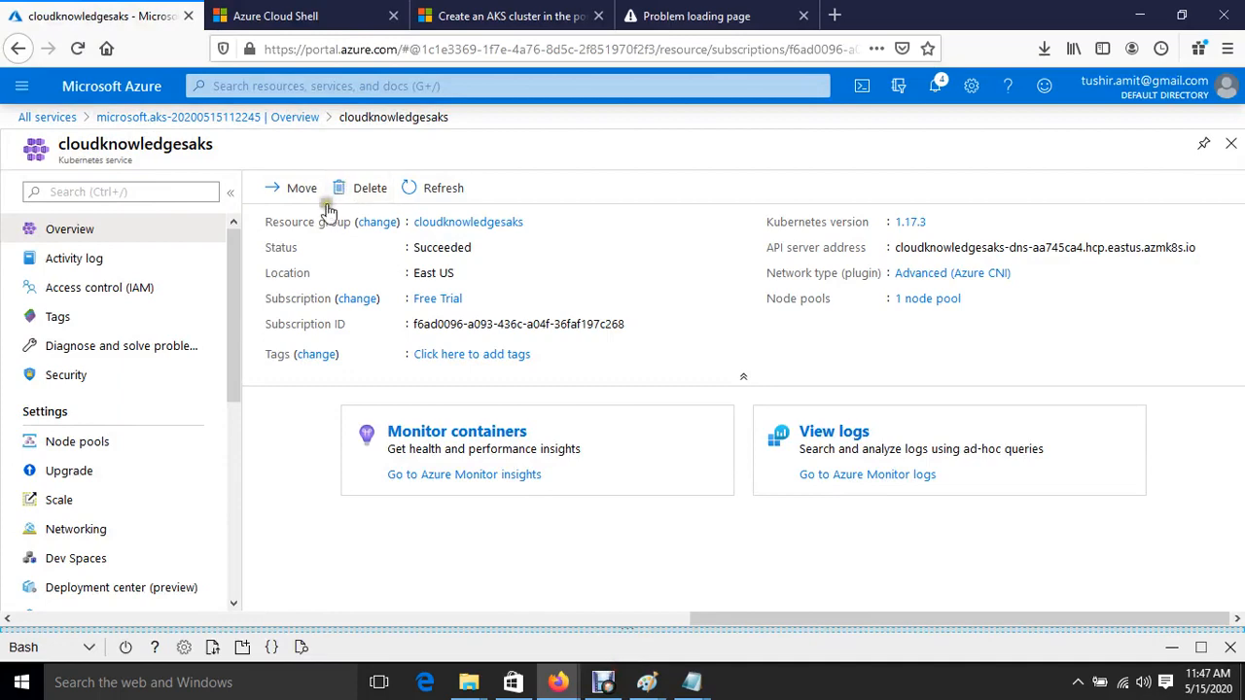
click(305, 12)
click(838, 224)
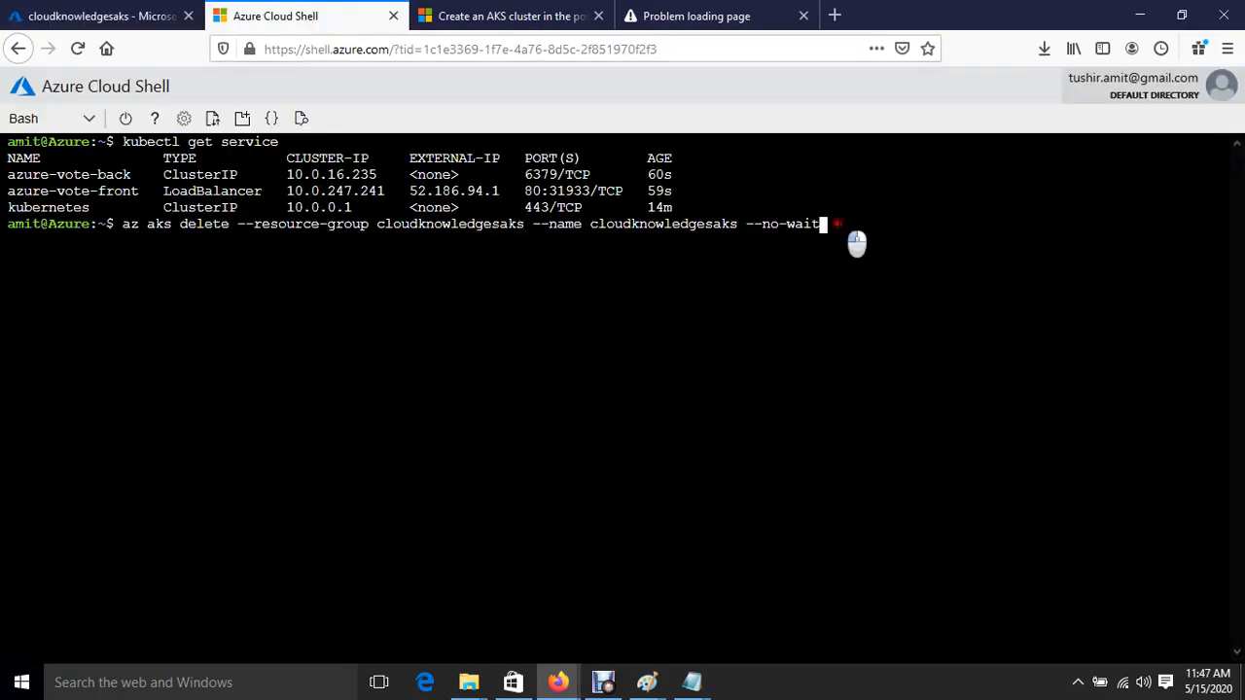
key(Return)
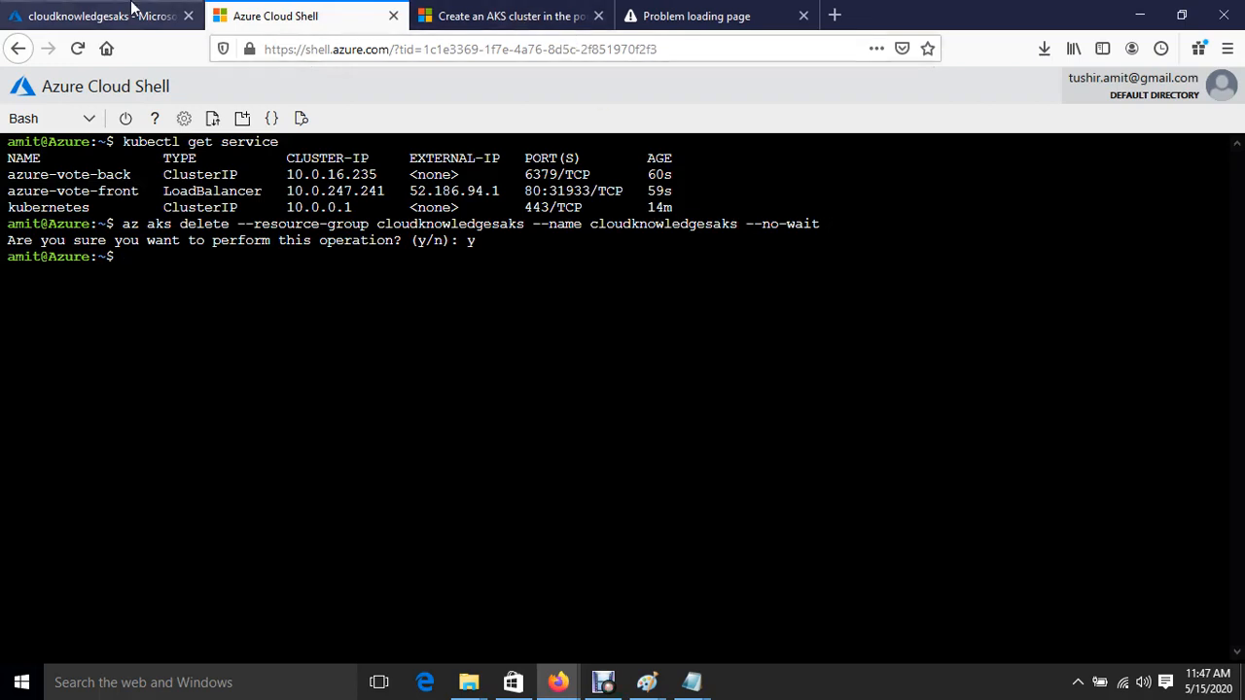
Reload the cloudknowledgesaks overview page in the Azure portal and check the cluster's status against the delete command in Cloud Shell
click(133, 12)
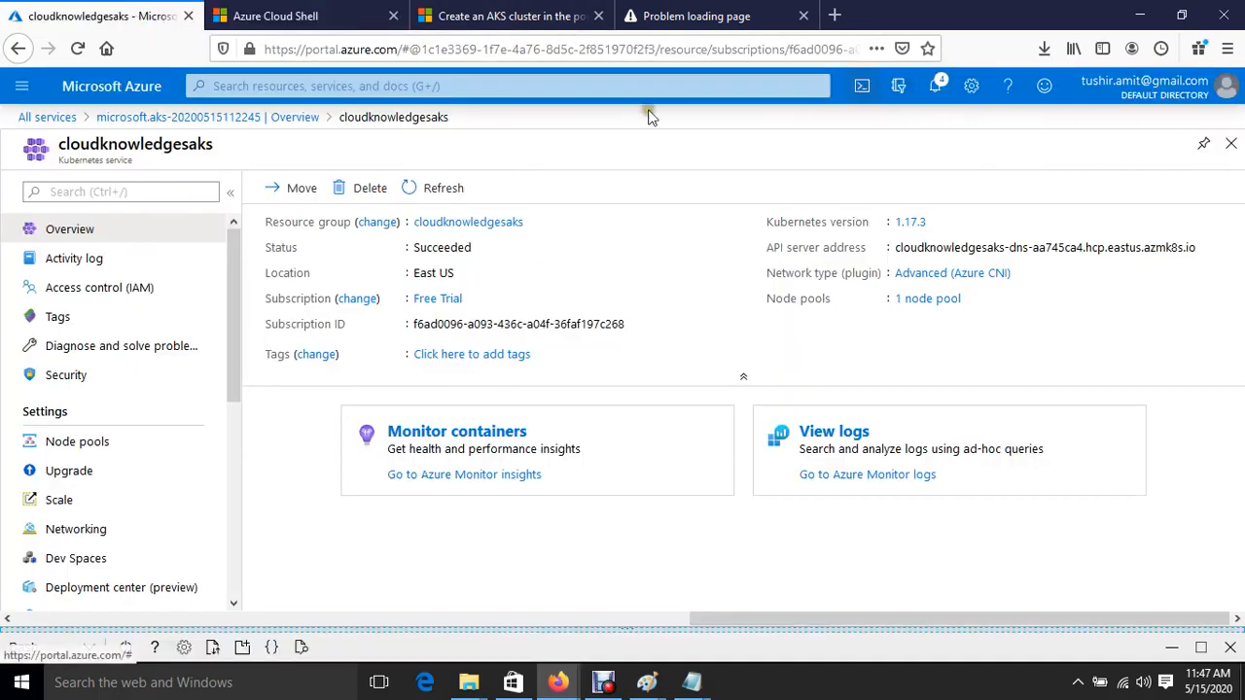
click(78, 47)
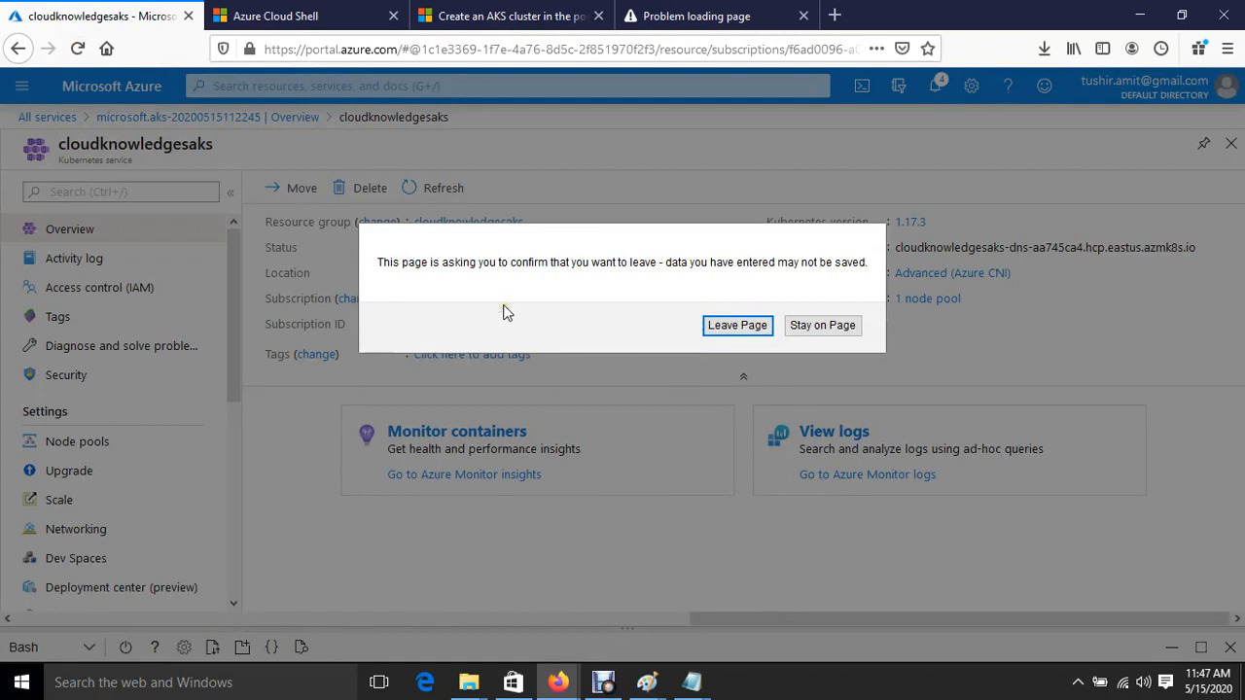
click(729, 326)
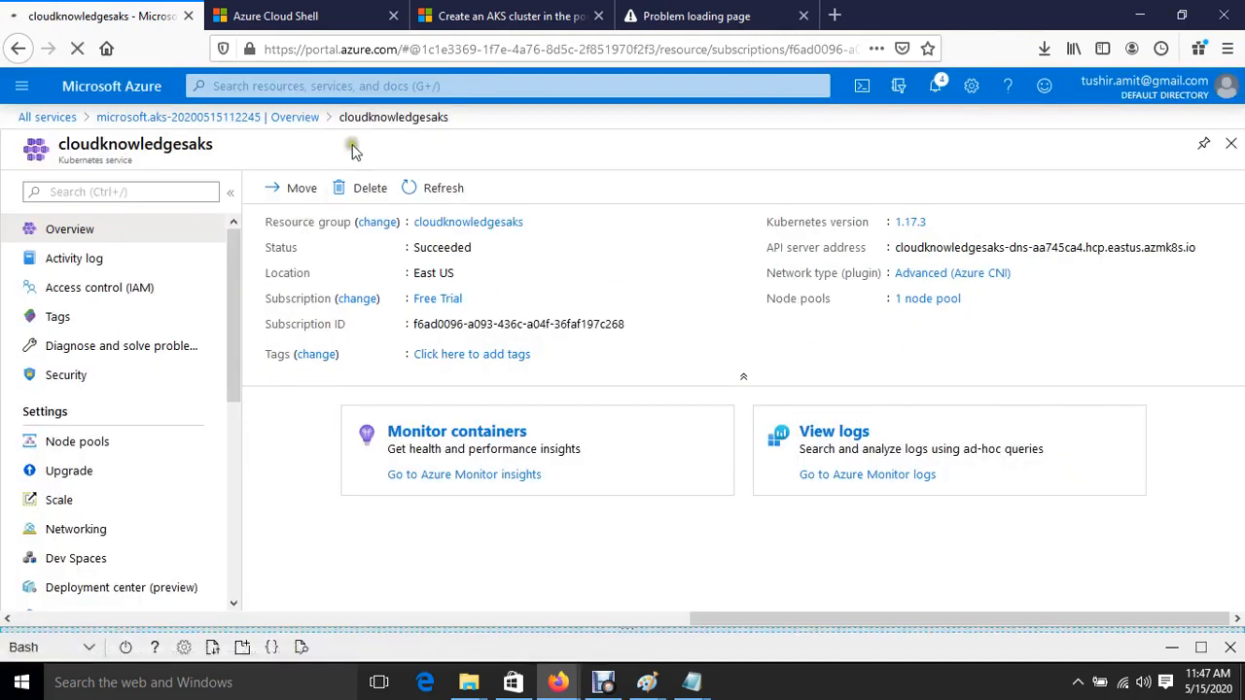
click(285, 13)
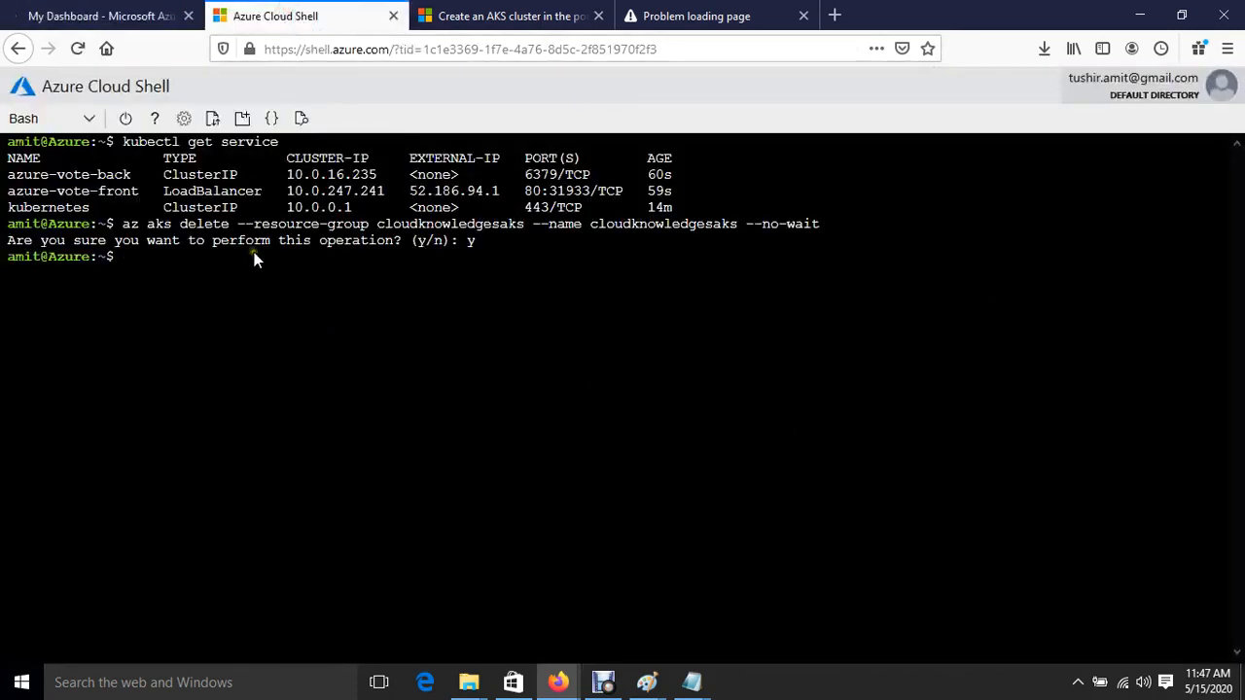
click(80, 16)
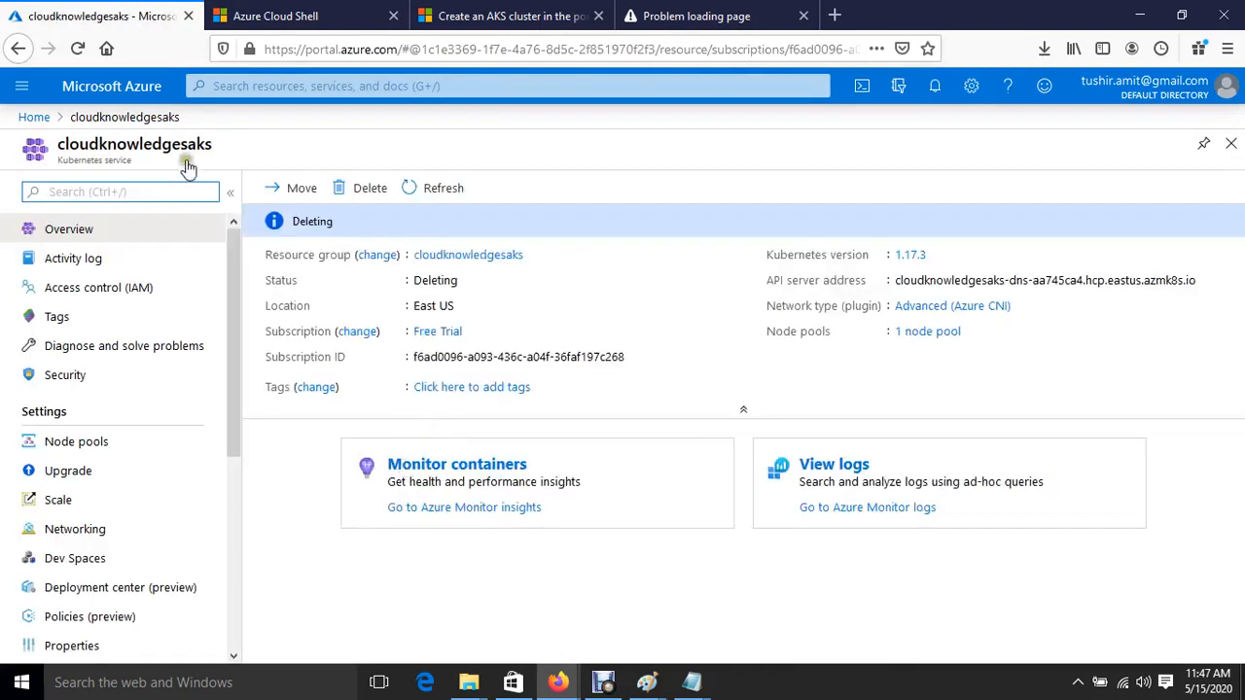
click(264, 10)
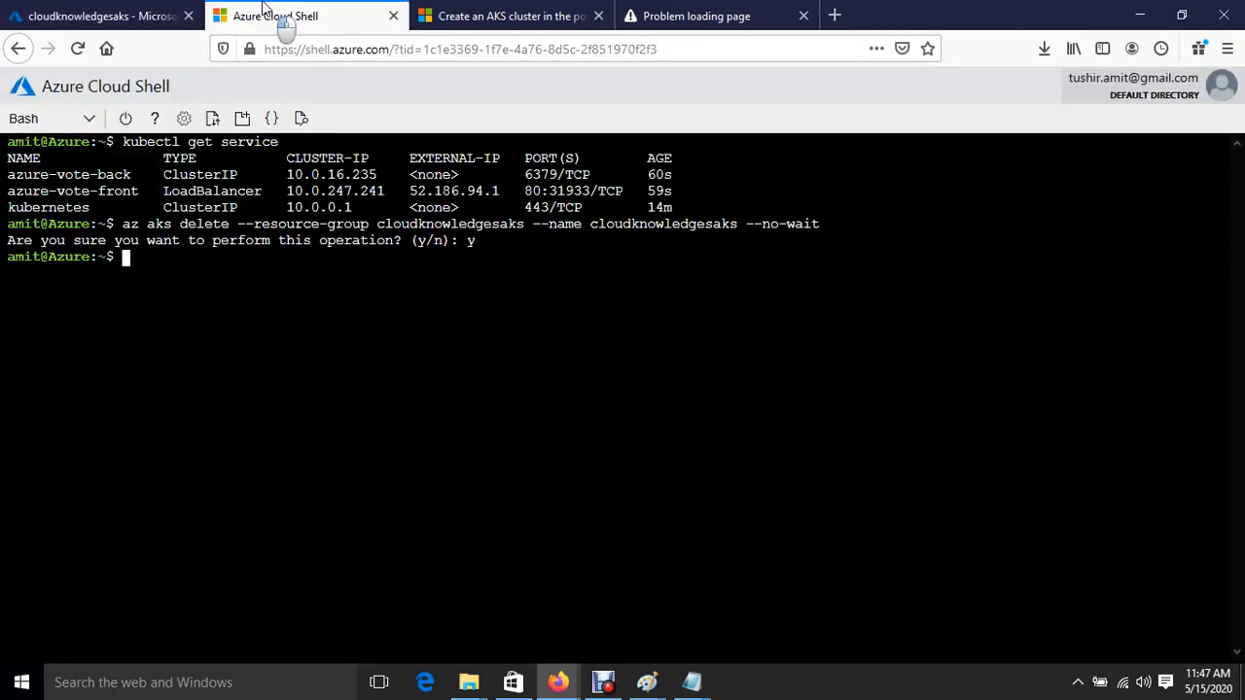
click(127, 18)
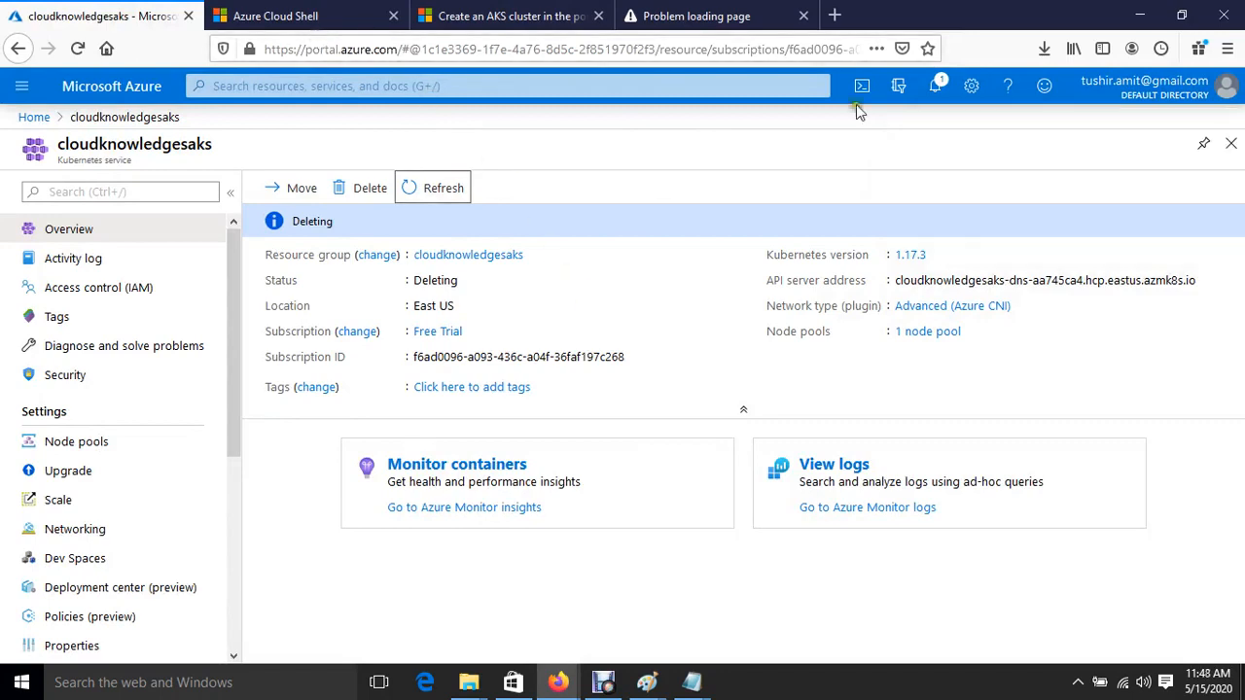
Open the Deployment center (preview) page of the cloudknowledgesaks cluster to view its code location options
key(super+r)
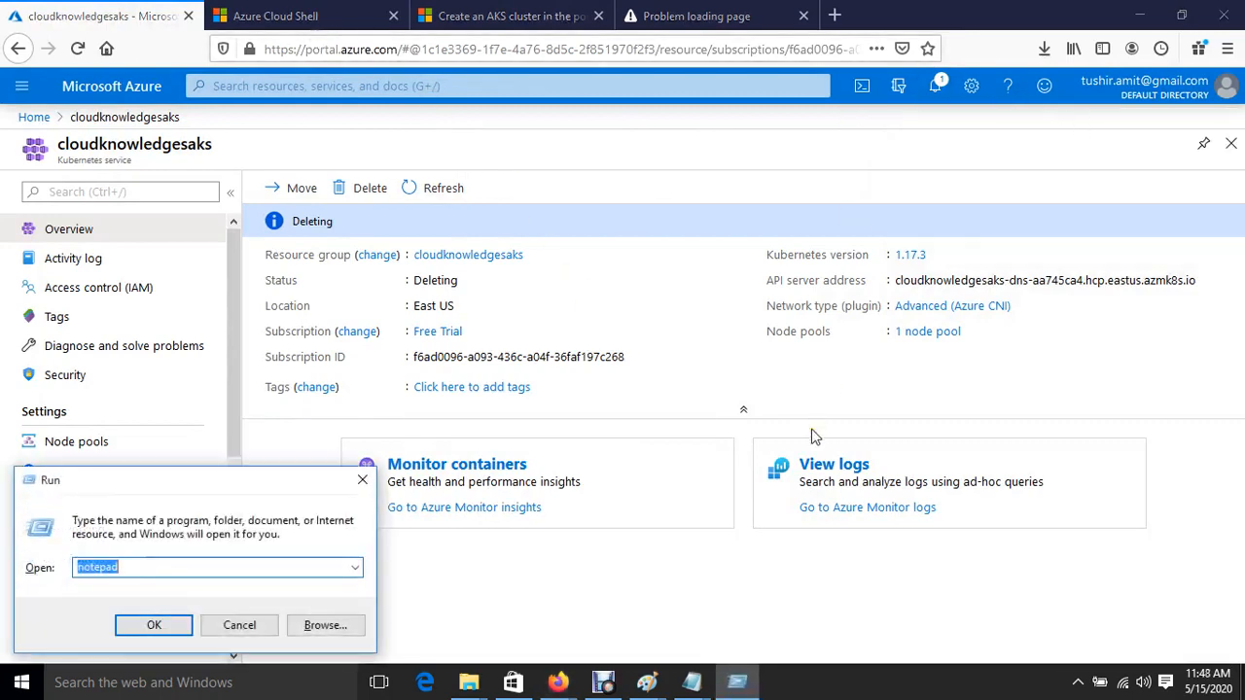
click(362, 479)
scroll(83, 418, down, 3)
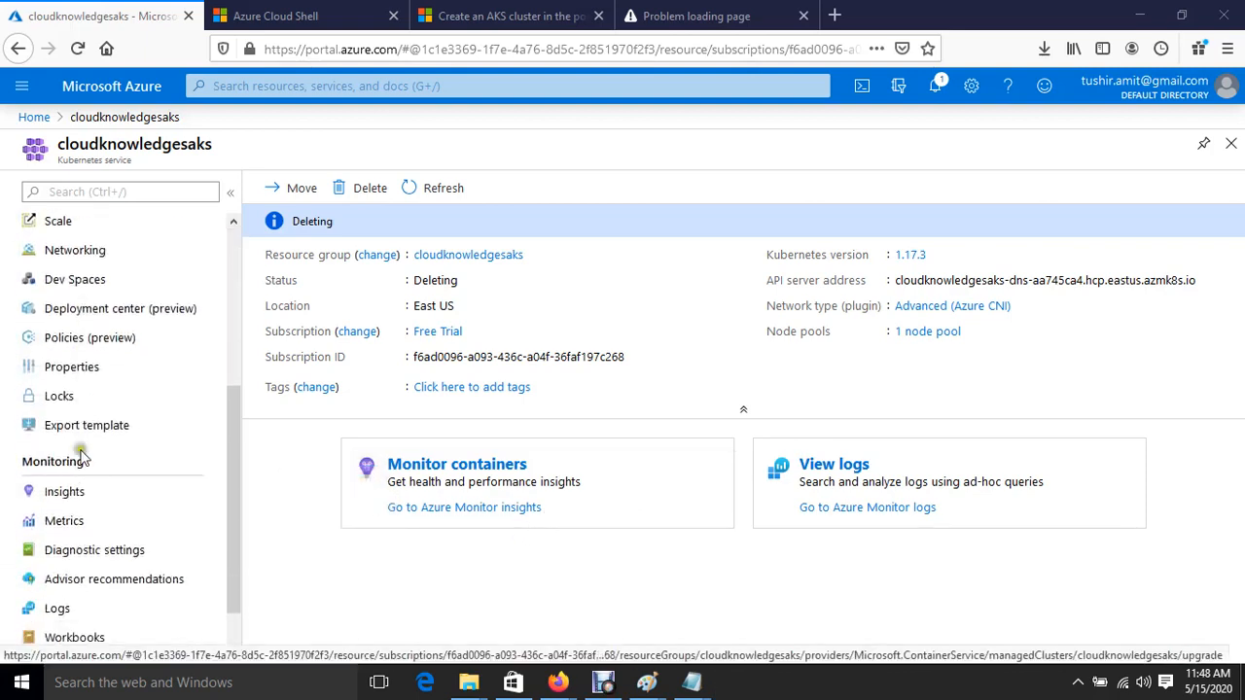
click(86, 309)
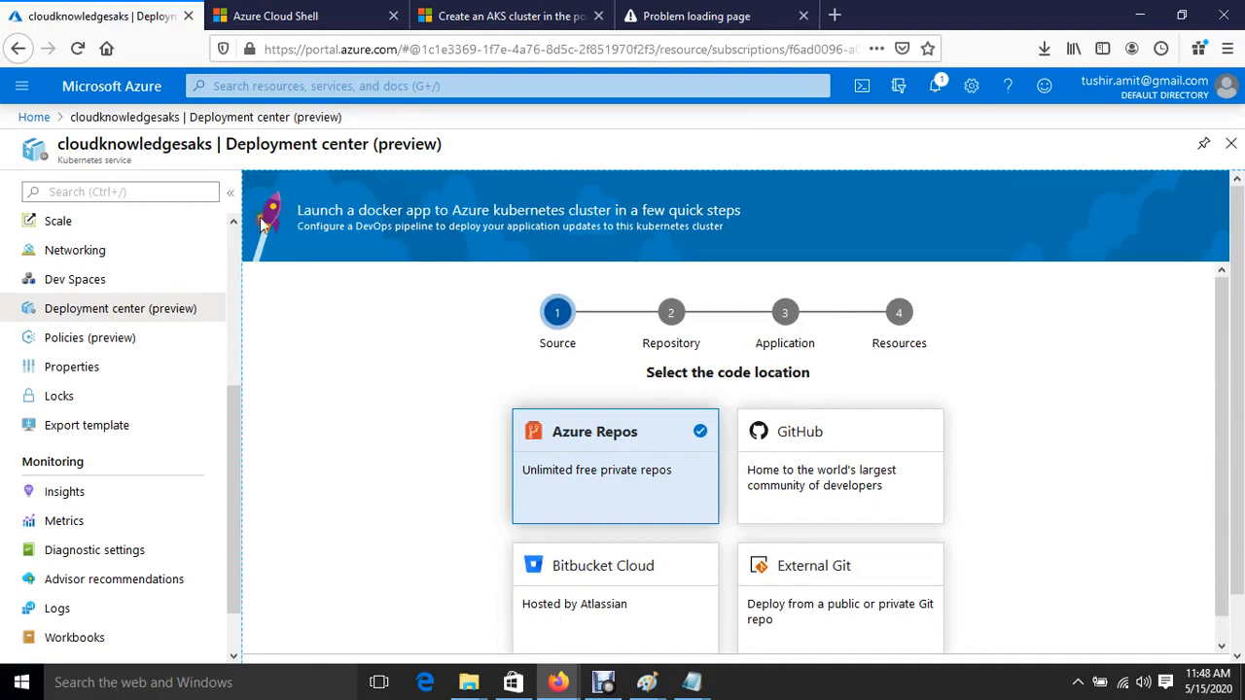
click(282, 16)
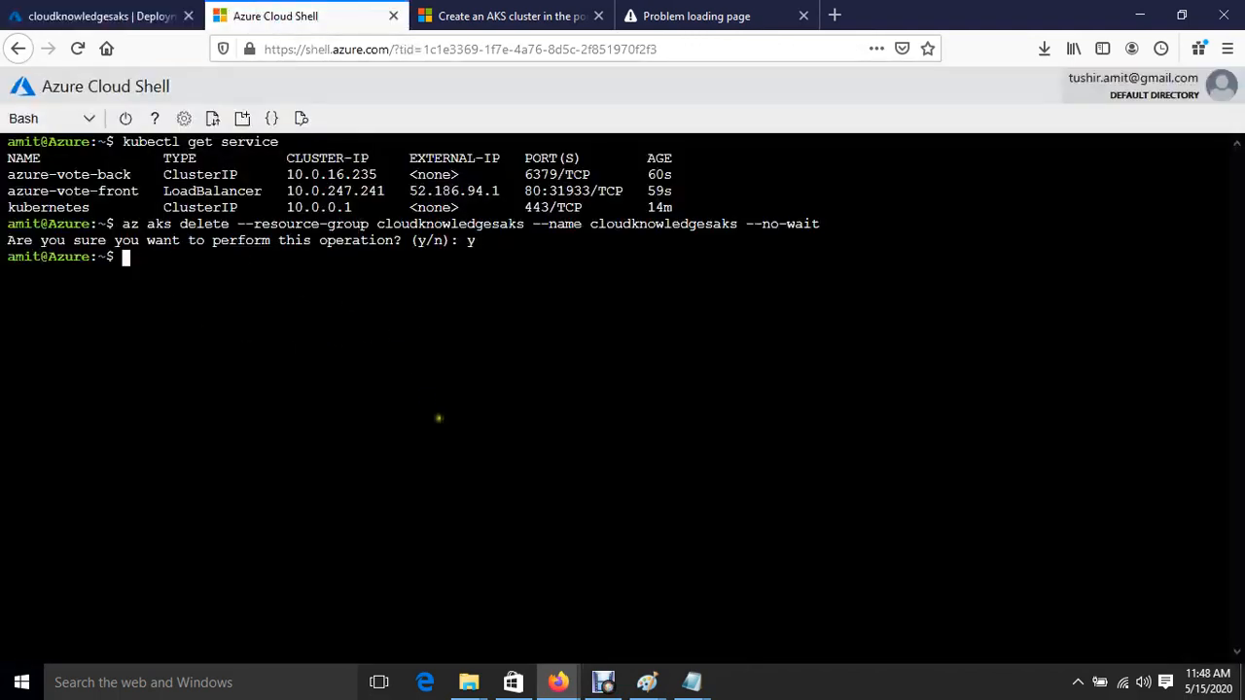
click(603, 684)
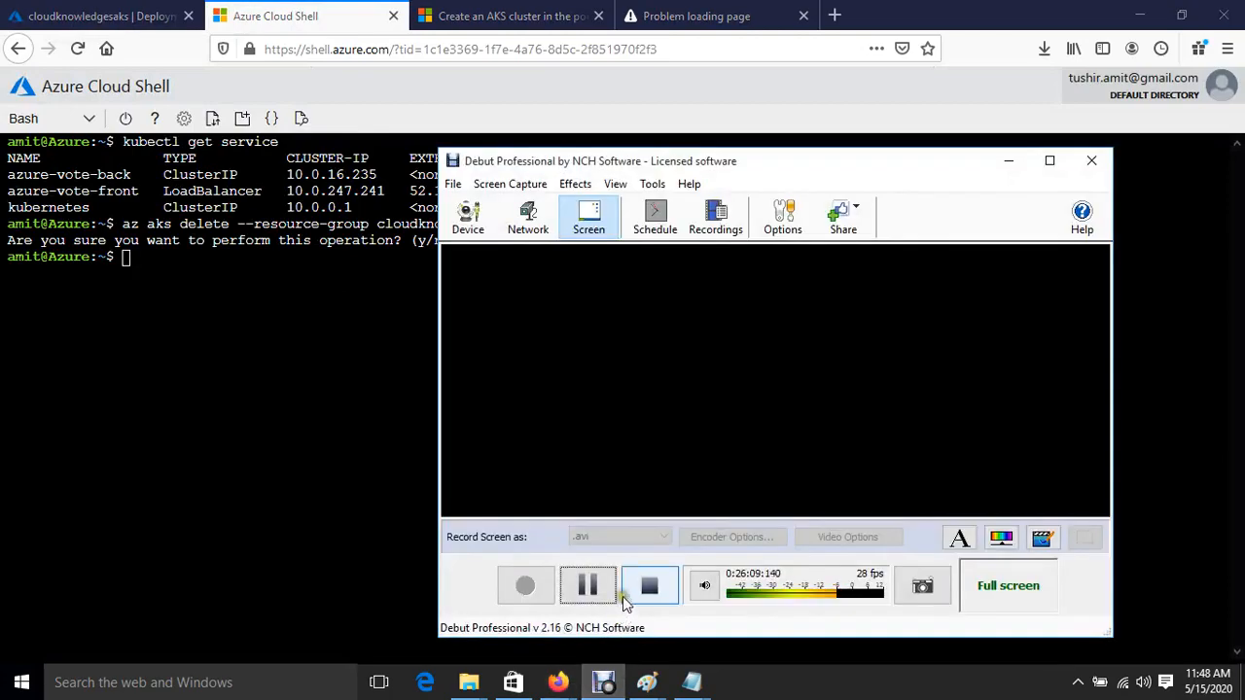